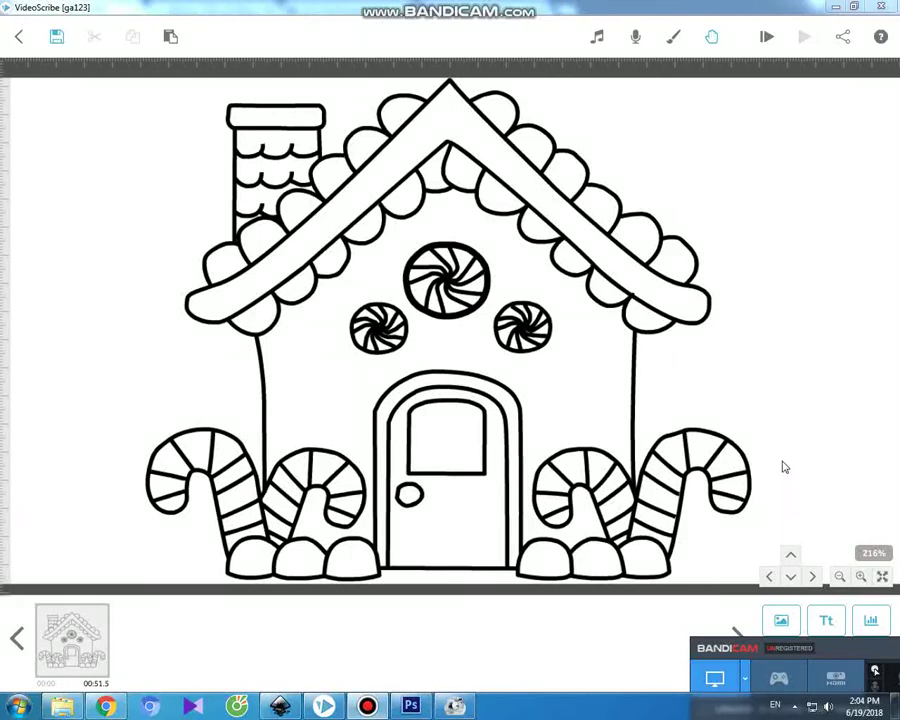
# Play the gingerbread house preview in VideoScribe, then switch to the same drawing in Photoshop
pyautogui.click(764, 38)
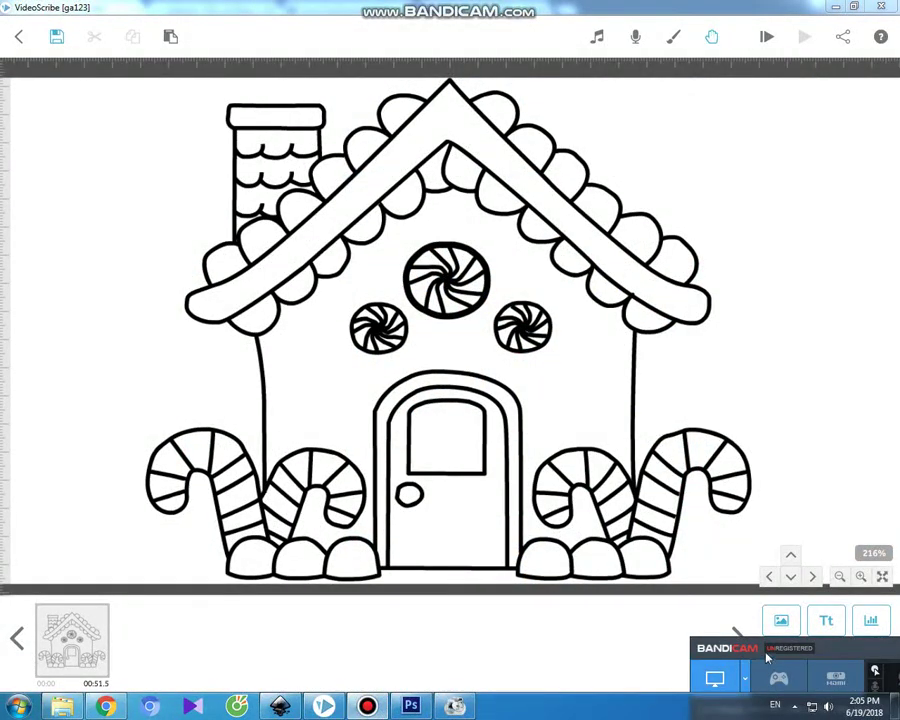
pyautogui.click(410, 706)
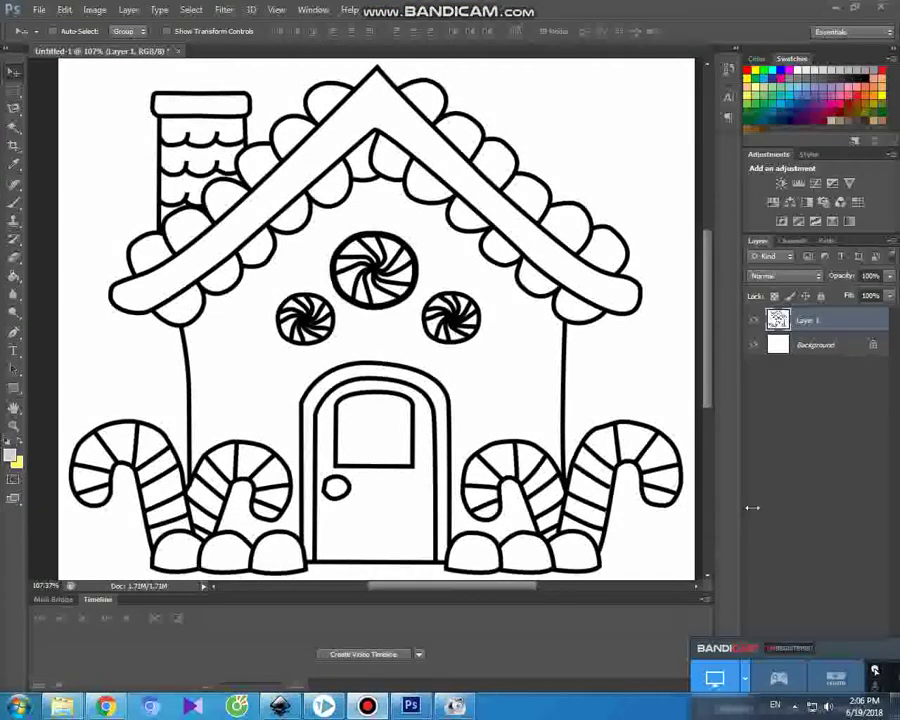
# Magic Wand-select all the roof scallops and the chimney
pyautogui.click(12, 126)
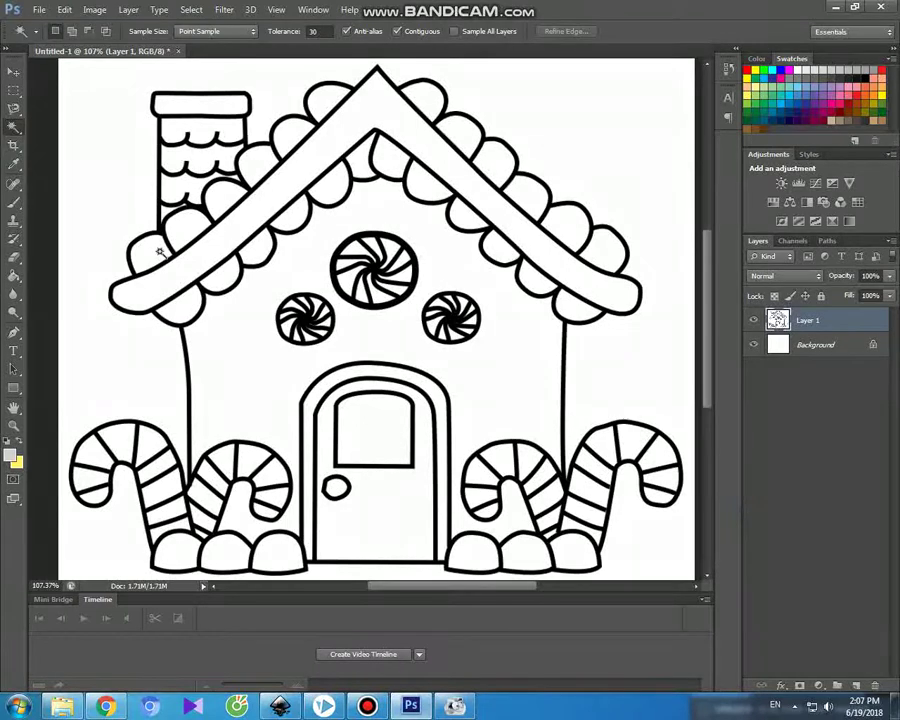
pyautogui.keyDown('shift'); pyautogui.click(193, 228); pyautogui.keyUp('shift')
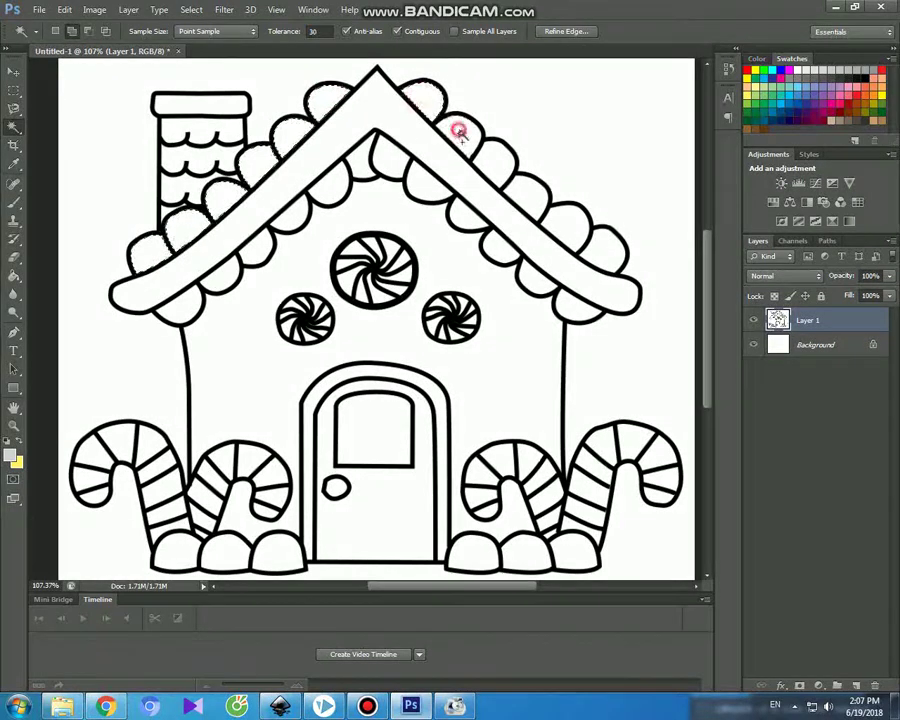
pyautogui.keyDown('shift'); pyautogui.click(496, 160); pyautogui.keyUp('shift')
pyautogui.keyDown('shift'); pyautogui.click(617, 255); pyautogui.keyUp('shift')
pyautogui.keyDown('shift'); pyautogui.click(580, 304); pyautogui.keyUp('shift')
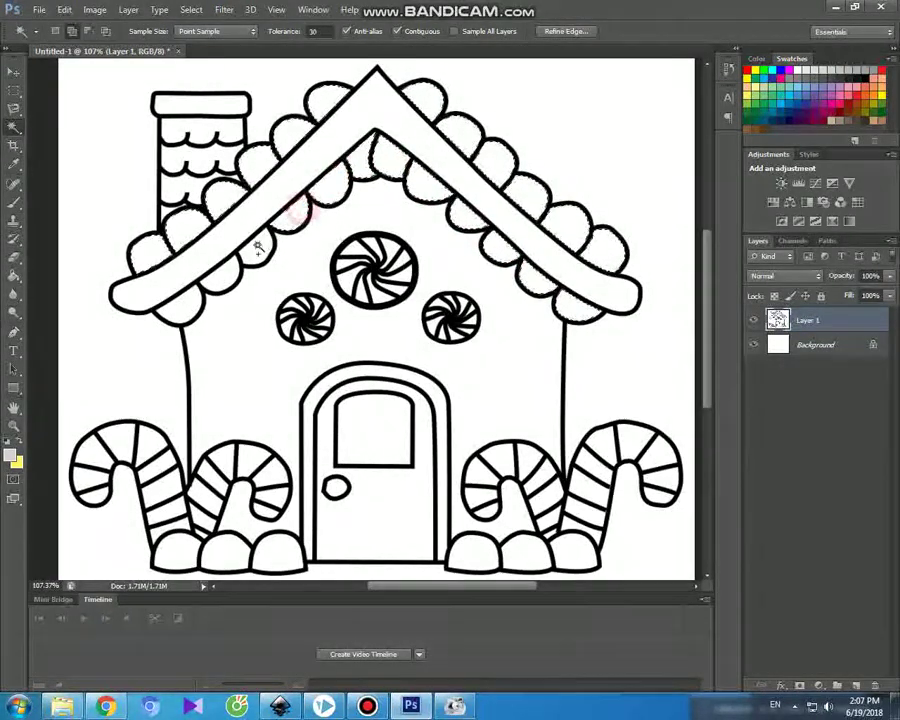
pyautogui.keyDown('shift'); pyautogui.click(220, 273); pyautogui.keyUp('shift')
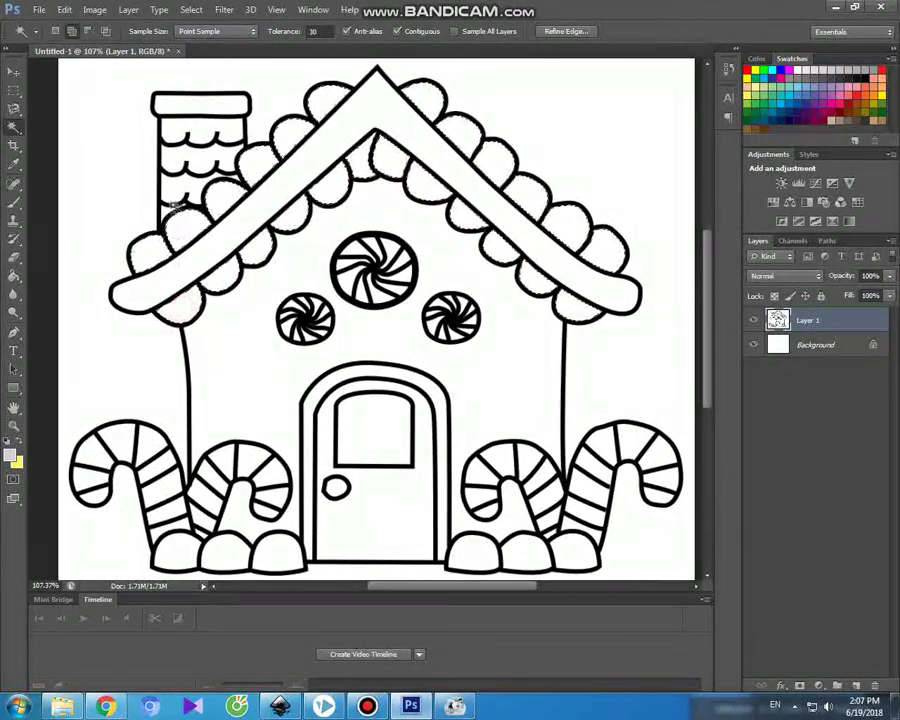
pyautogui.keyDown('shift'); pyautogui.click(200, 145); pyautogui.keyUp('shift')
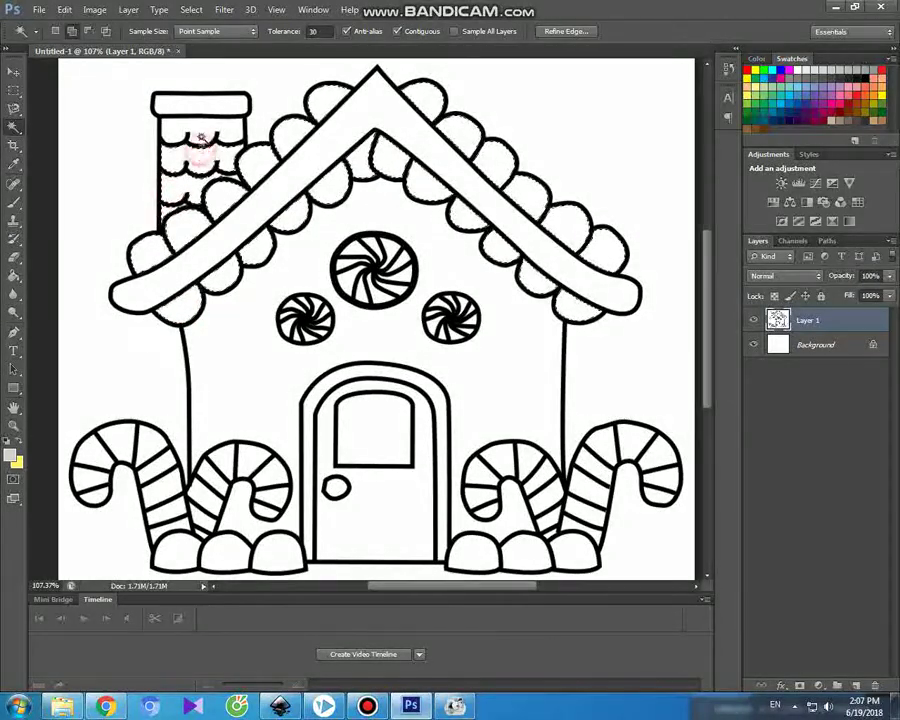
# Set the foreground to bright red and brush the selected scallops and chimney red
pyautogui.click(9, 454)
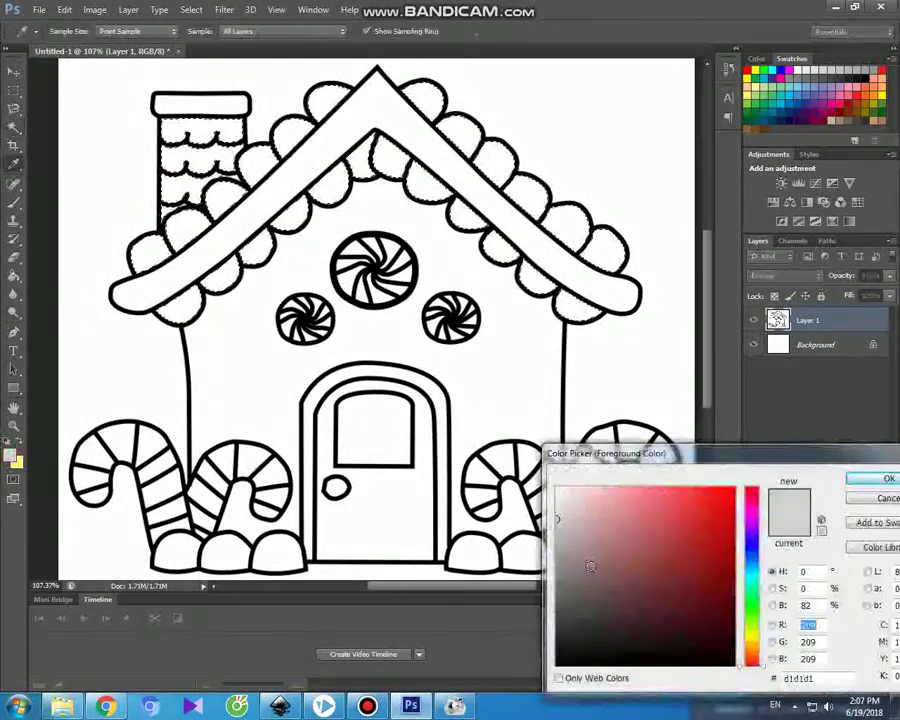
pyautogui.click(733, 488)
pyautogui.click(872, 478)
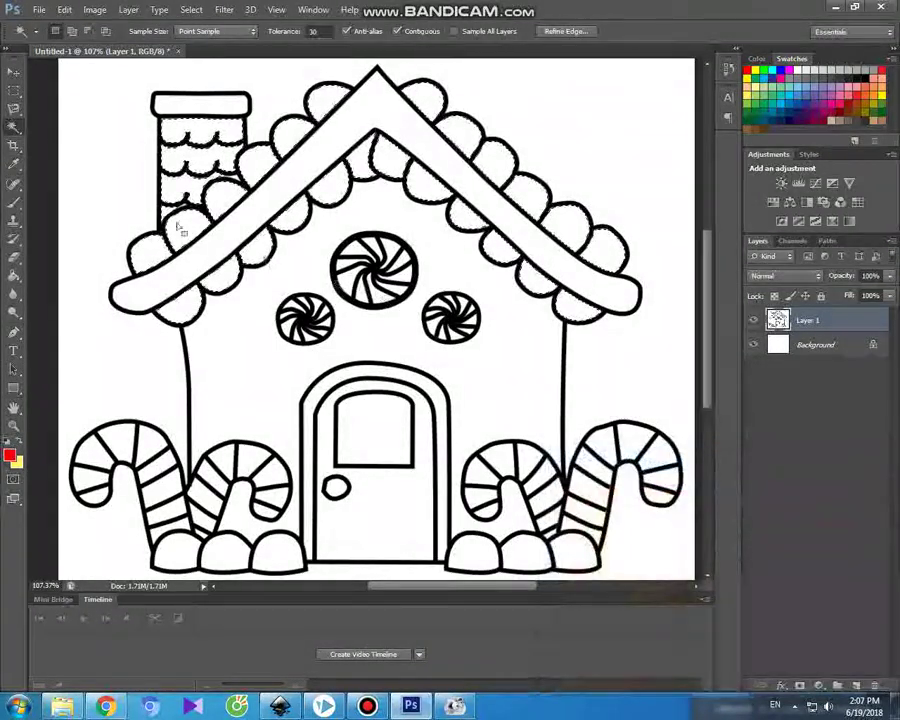
pyautogui.click(14, 201)
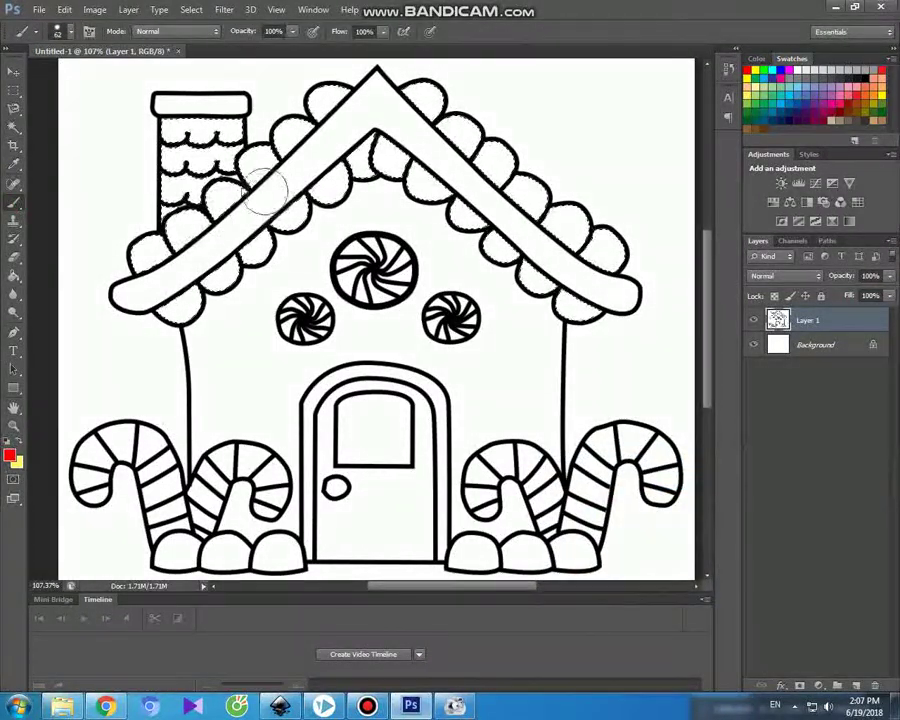
pyautogui.moveTo(150, 245)
pyautogui.mouseDown()
pyautogui.moveTo(175, 200)
pyautogui.moveTo(240, 145)
pyautogui.mouseUp()
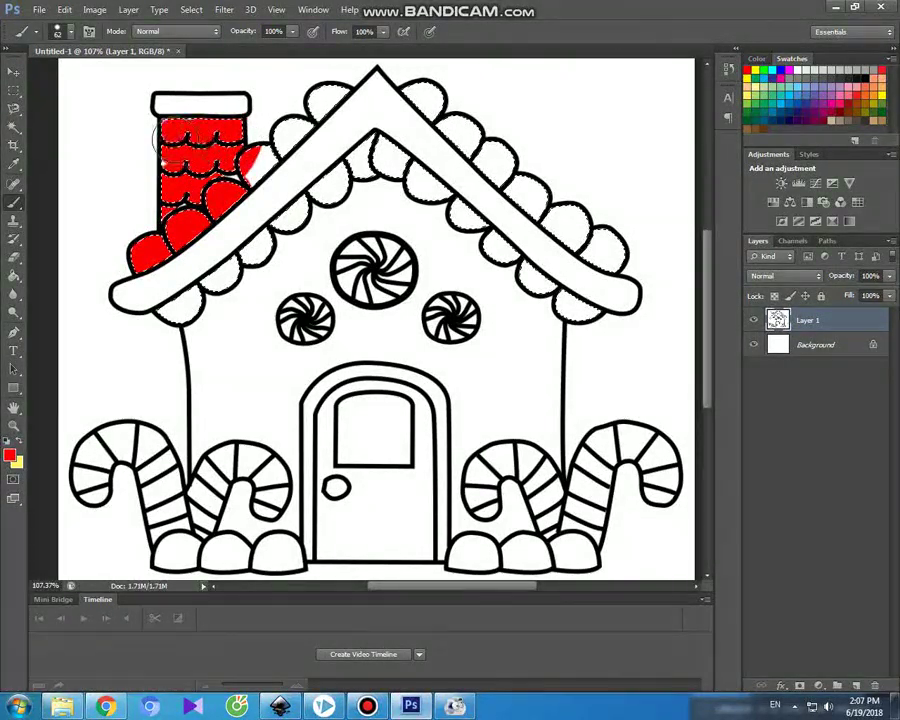
pyautogui.moveTo(162, 153); pyautogui.dragTo(265, 165)
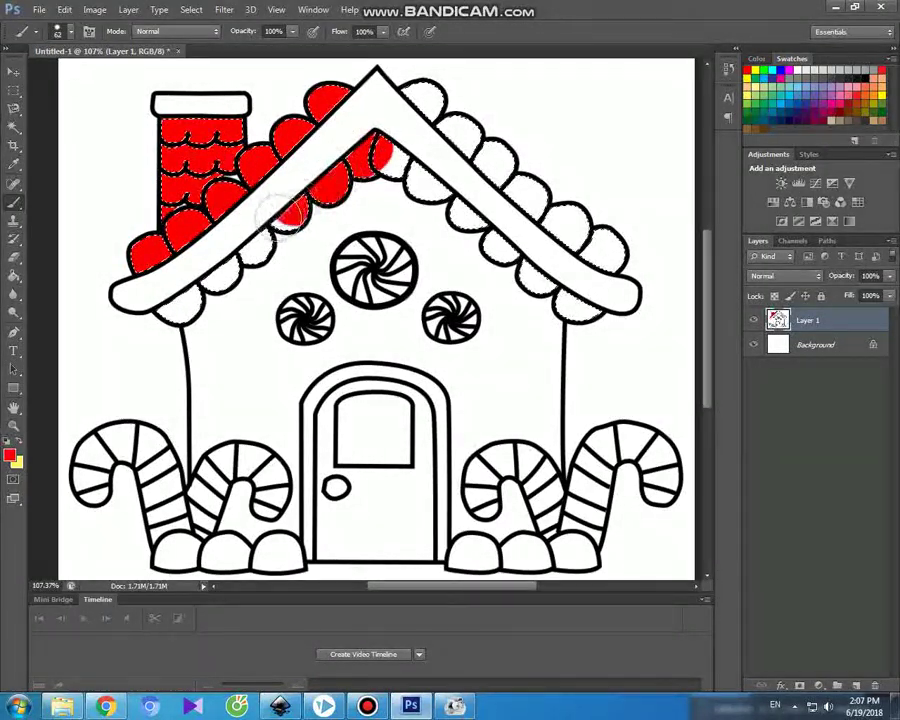
pyautogui.moveTo(285, 213); pyautogui.dragTo(150, 245)
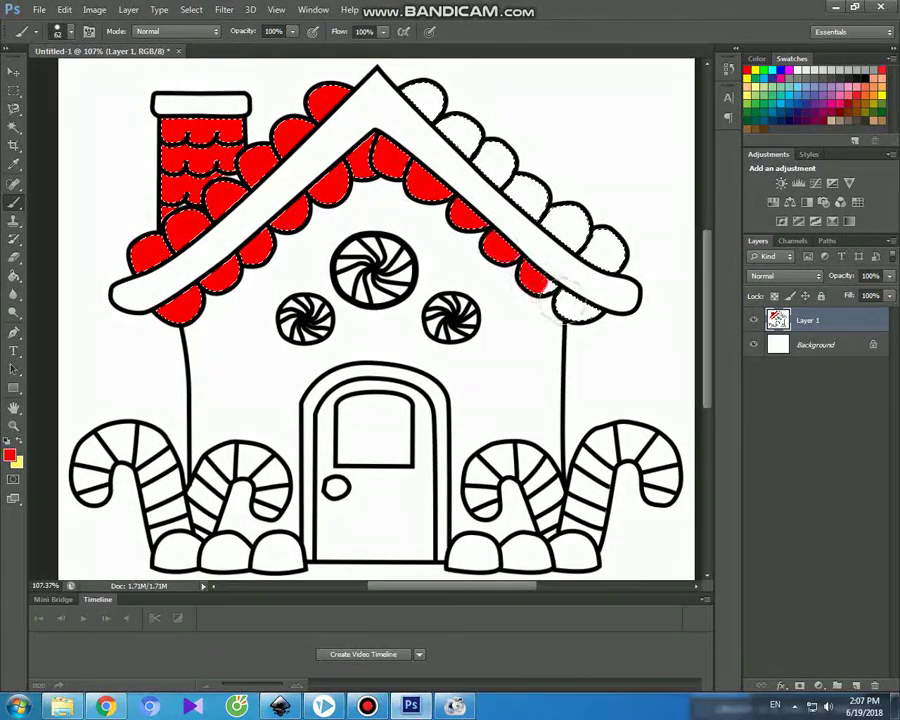
pyautogui.moveTo(406, 80); pyautogui.dragTo(501, 165)
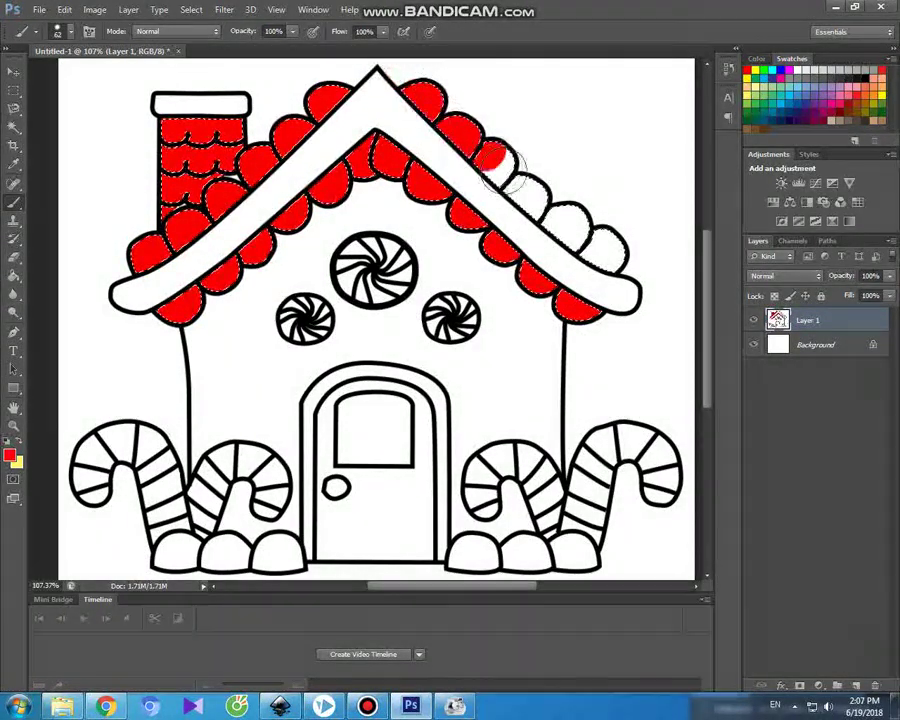
pyautogui.moveTo(562, 222); pyautogui.dragTo(620, 250)
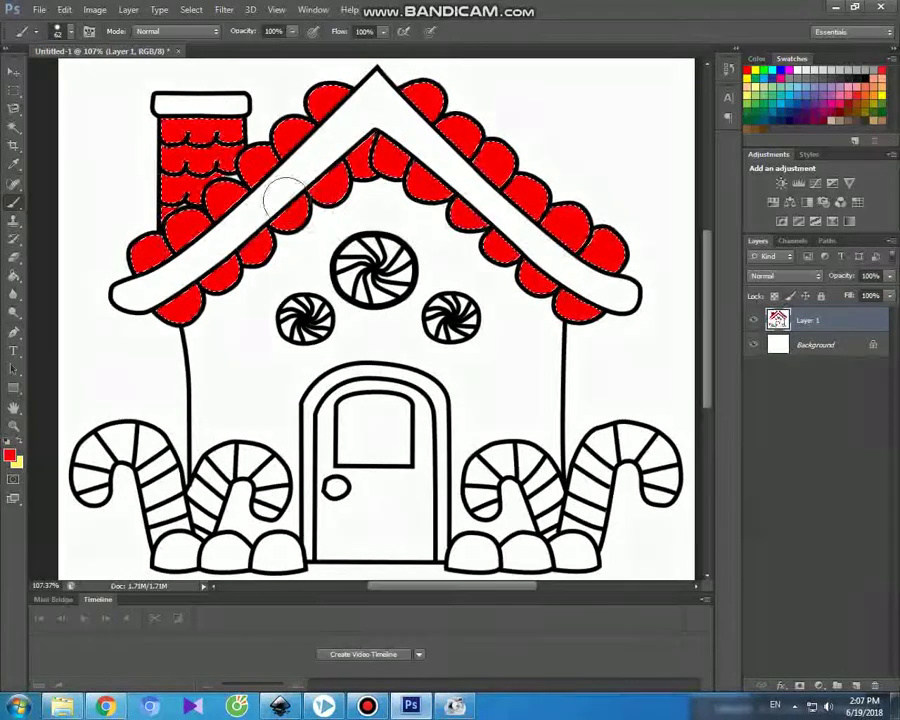
pyautogui.click(8, 72)
pyautogui.click(13, 126)
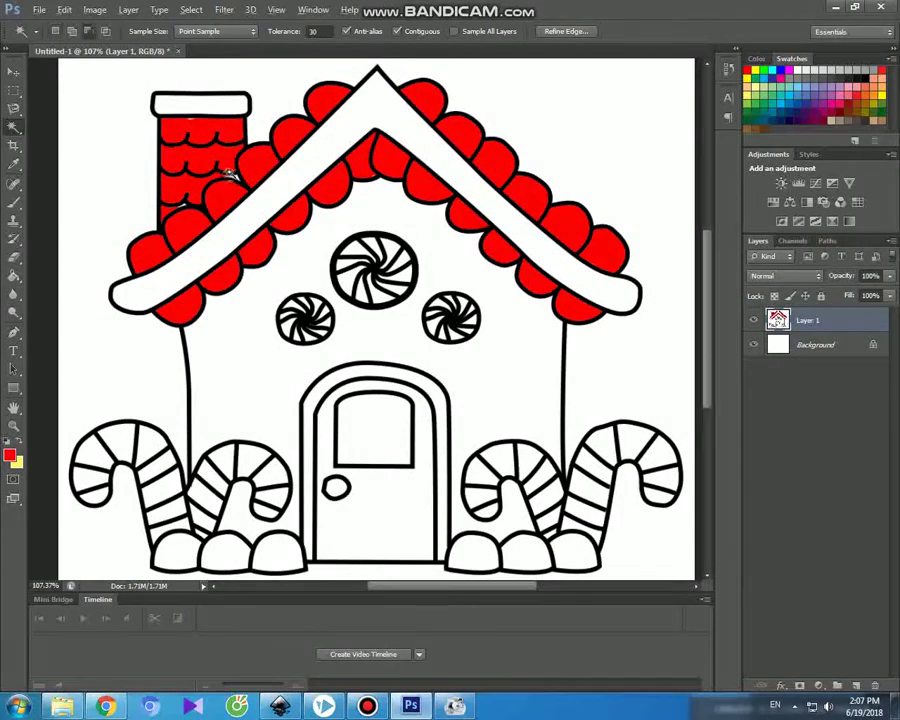
pyautogui.scroll(2, 230, 175)
pyautogui.scroll(2, 235, 180)
pyautogui.scroll(1, 245, 188)
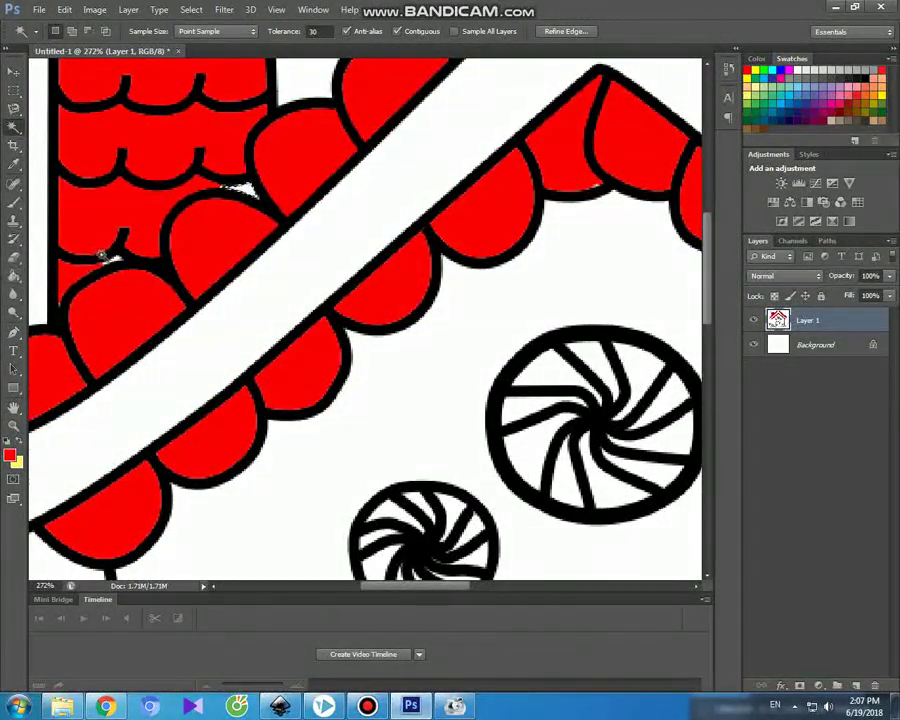
pyautogui.scroll(1, 115, 268)
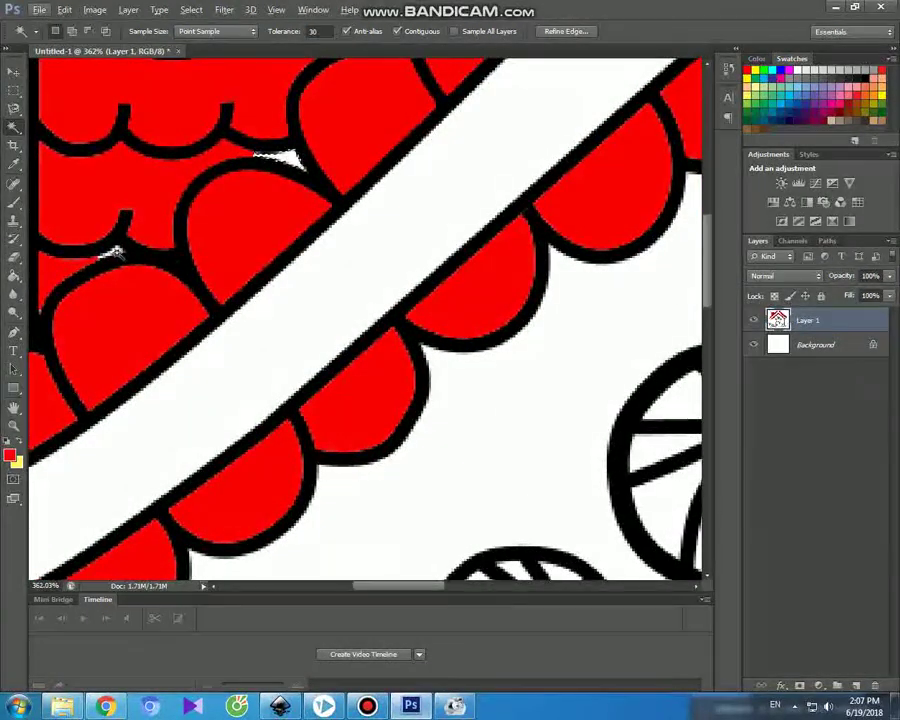
pyautogui.click(13, 205)
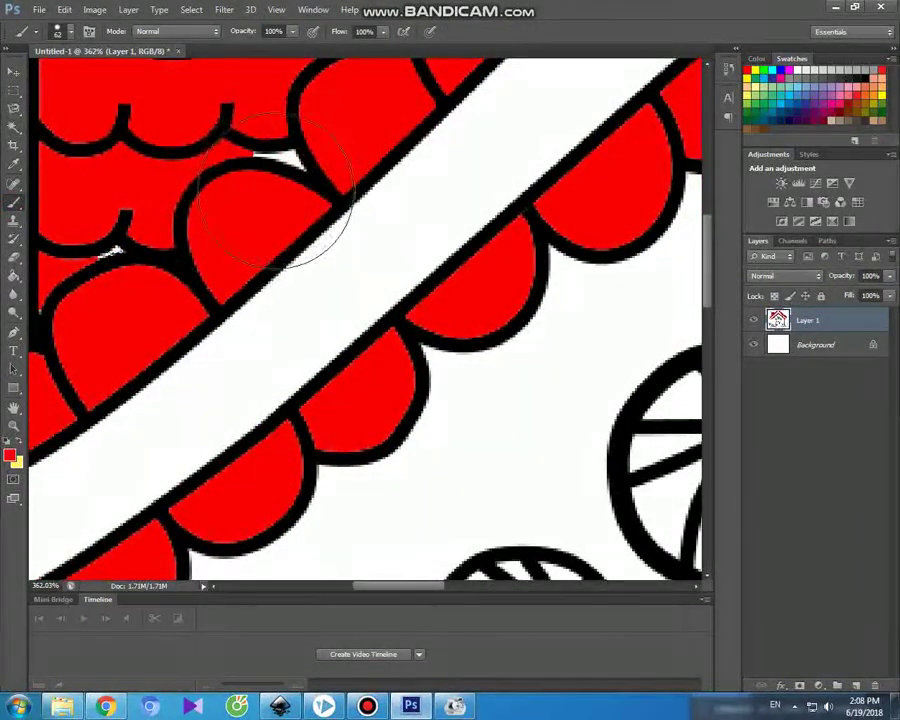
pyautogui.click(13, 71)
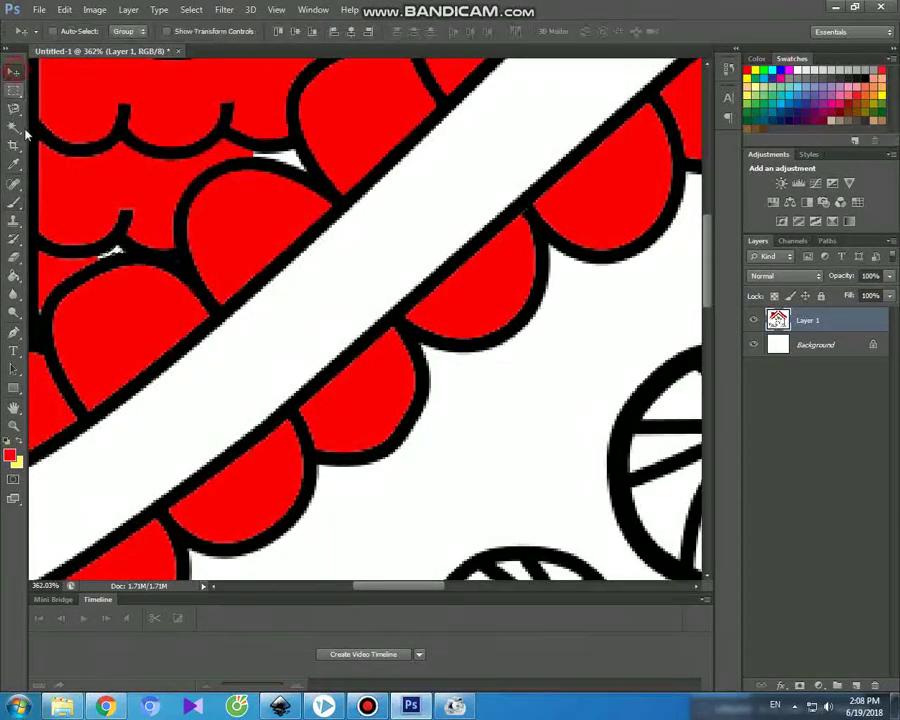
pyautogui.click(14, 126)
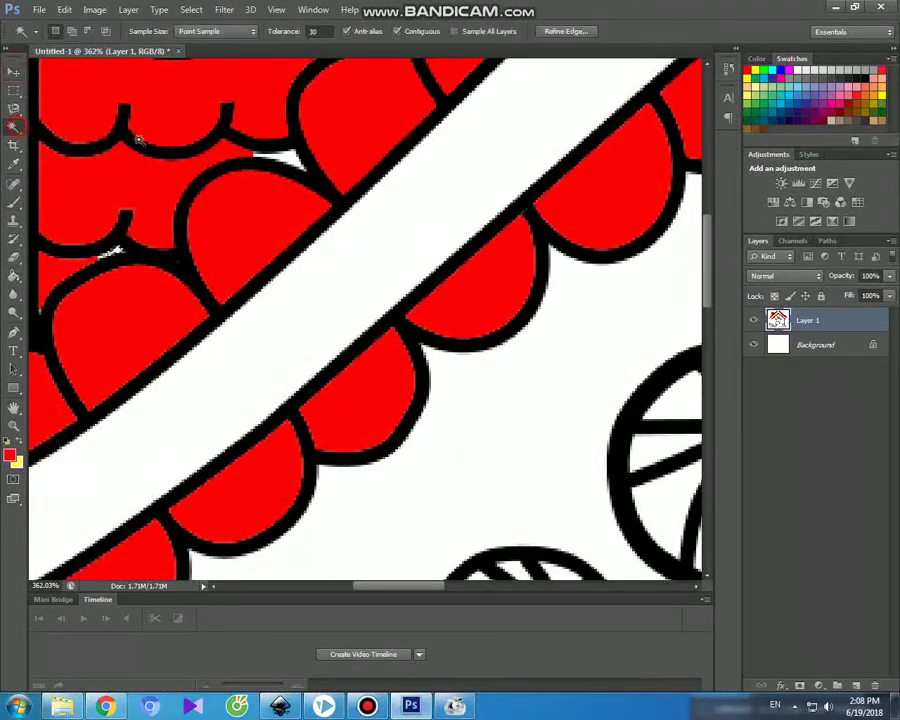
pyautogui.click(12, 205)
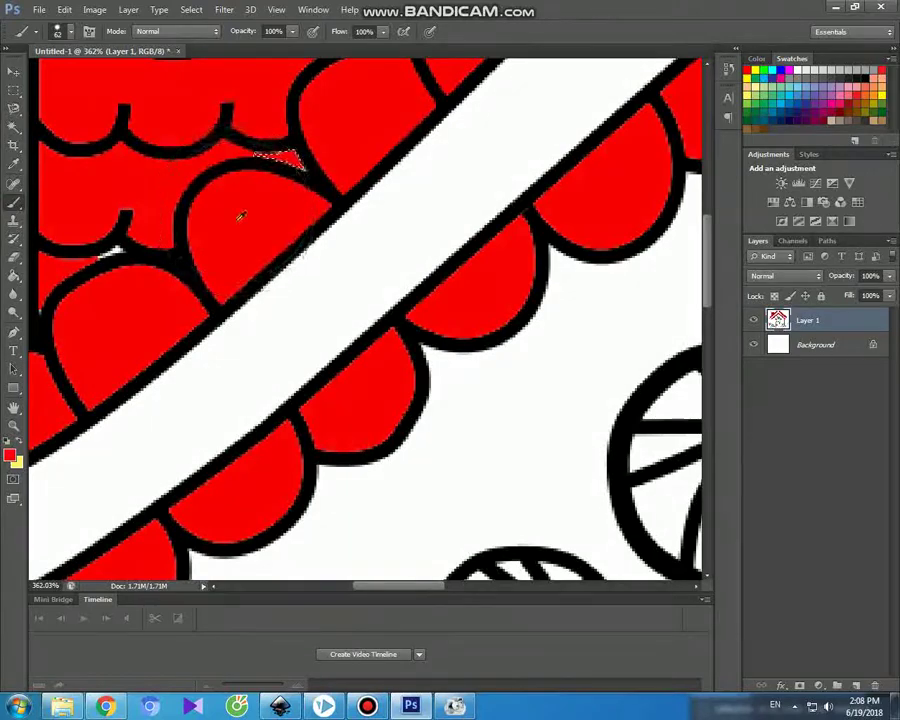
pyautogui.scroll(-3, 240, 225)
pyautogui.scroll(-3, 240, 225)
pyautogui.scroll(-3, 240, 225)
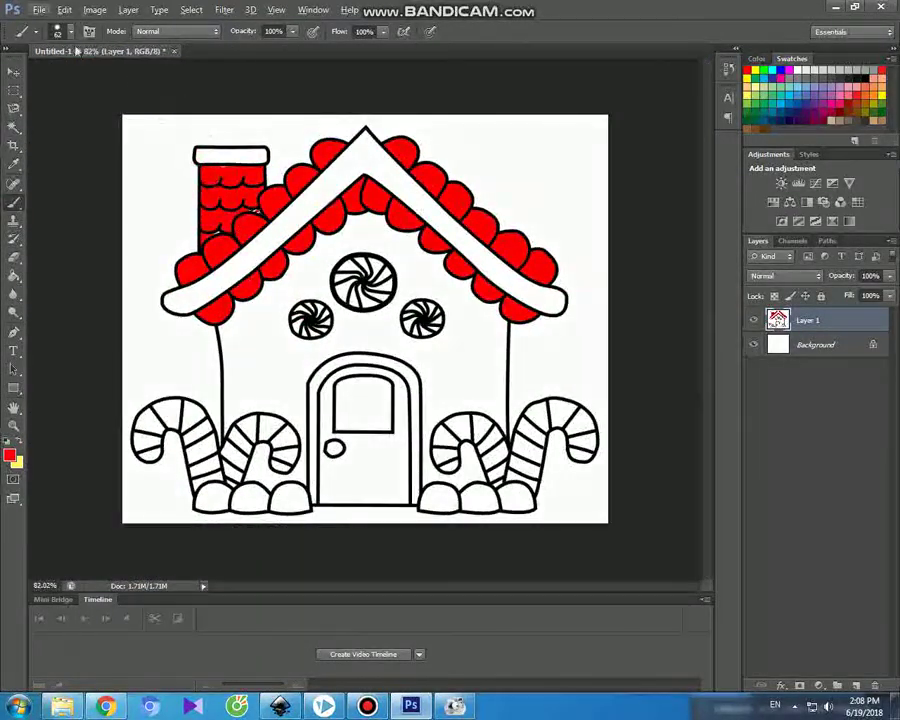
pyautogui.click(14, 72)
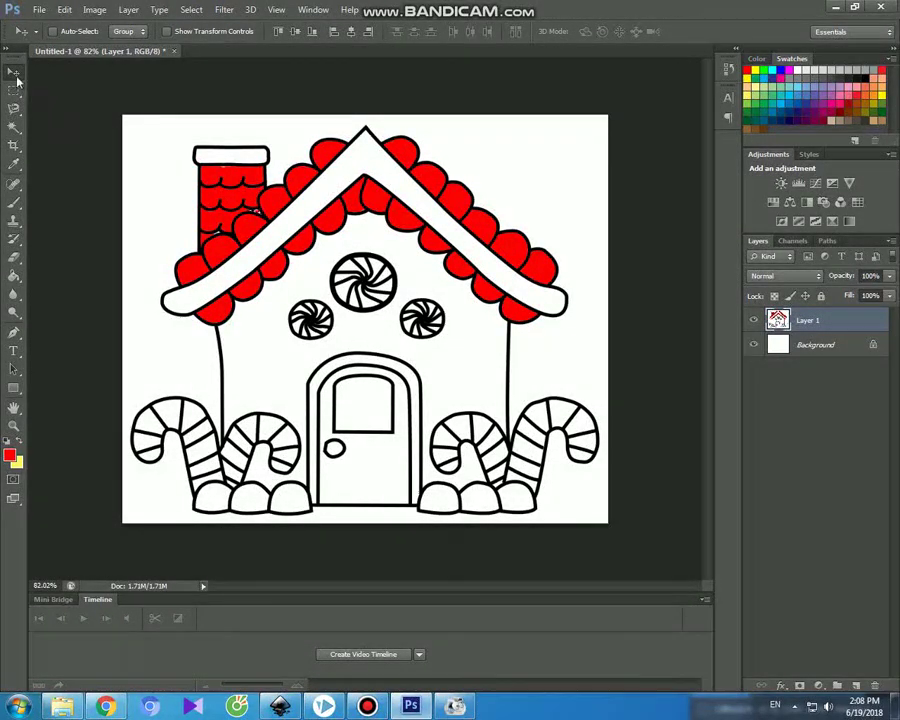
# Select the white house wall and set the foreground colour to yellow
pyautogui.click(14, 128)
pyautogui.click(258, 371)
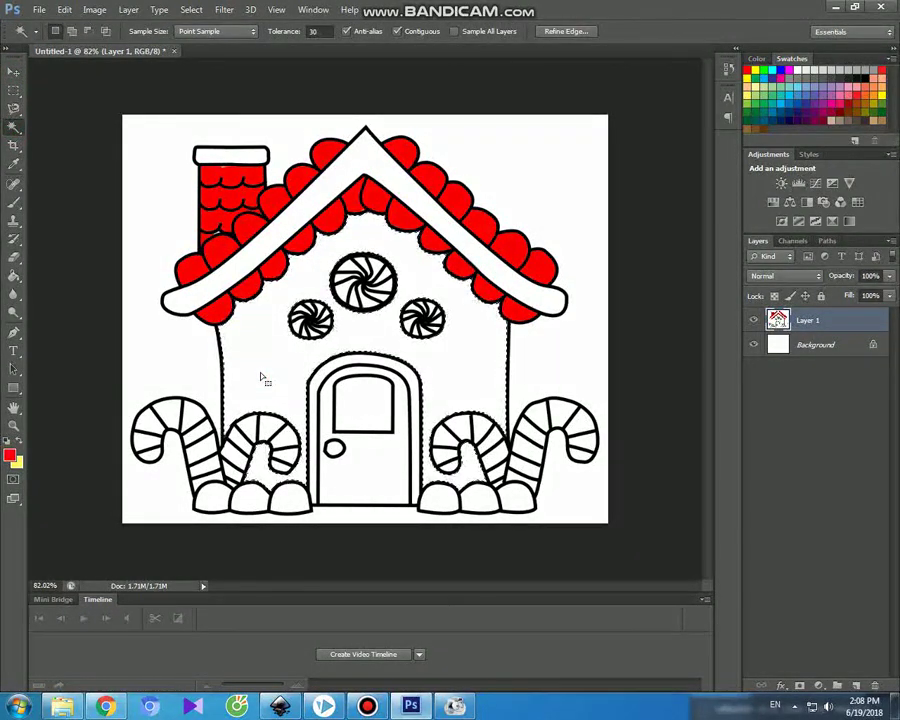
pyautogui.click(9, 455)
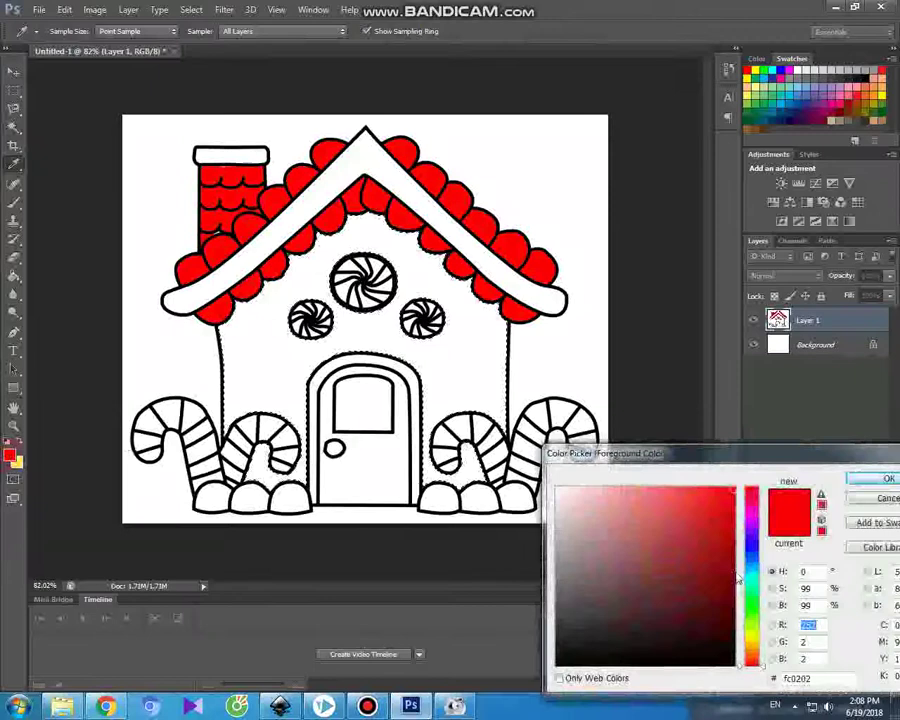
pyautogui.moveTo(752, 640); pyautogui.dragTo(760, 628)
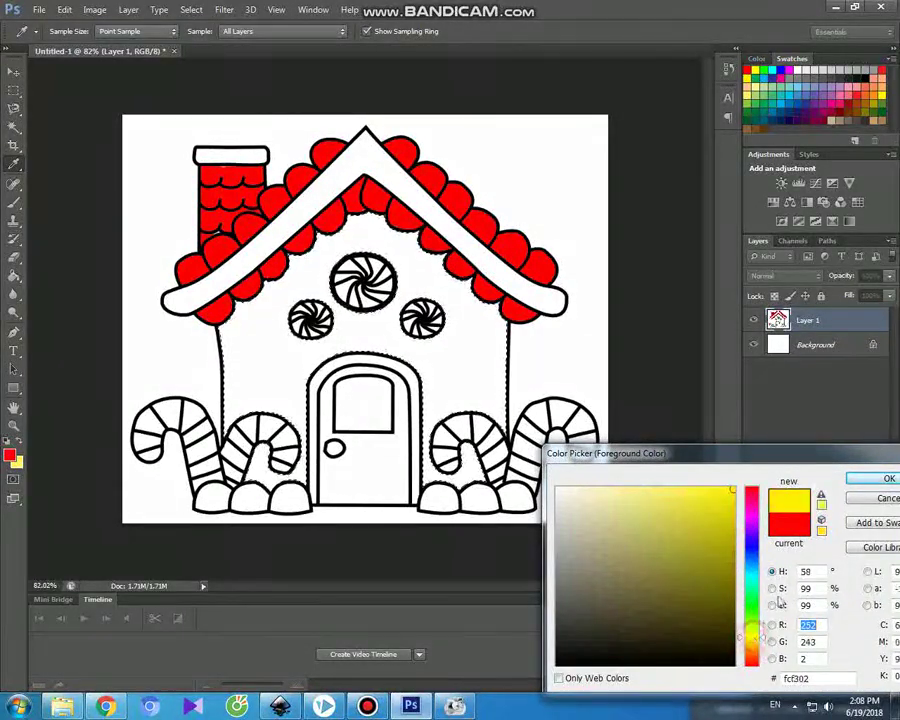
pyautogui.click(862, 478)
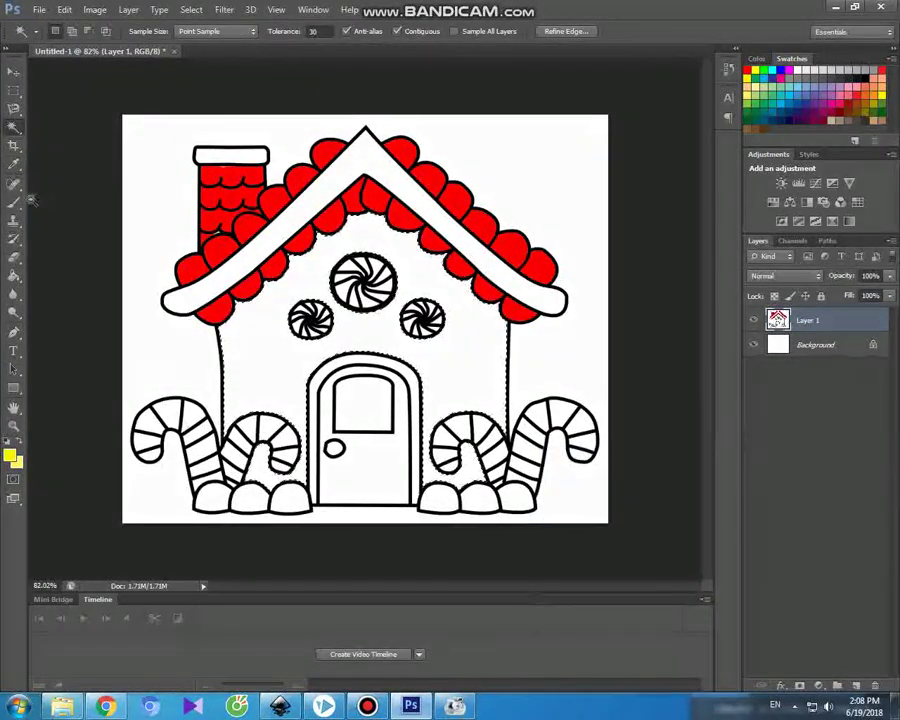
# Brush the wall yellow around the peppermints, door and candy canes
pyautogui.click(14, 201)
pyautogui.click(365, 225)
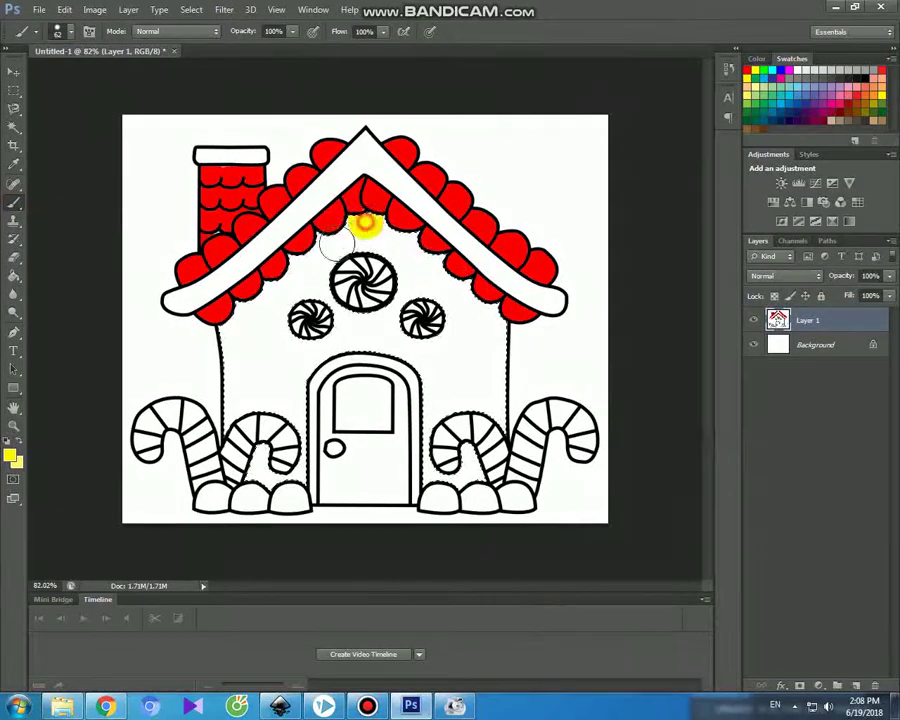
pyautogui.moveTo(365, 225); pyautogui.dragTo(293, 240)
pyautogui.moveTo(311, 285)
pyautogui.mouseDown()
pyautogui.moveTo(357, 315)
pyautogui.moveTo(287, 281)
pyautogui.moveTo(277, 305)
pyautogui.moveTo(283, 346)
pyautogui.moveTo(241, 311)
pyautogui.moveTo(227, 316)
pyautogui.moveTo(232, 402)
pyautogui.moveTo(279, 421)
pyautogui.mouseUp()
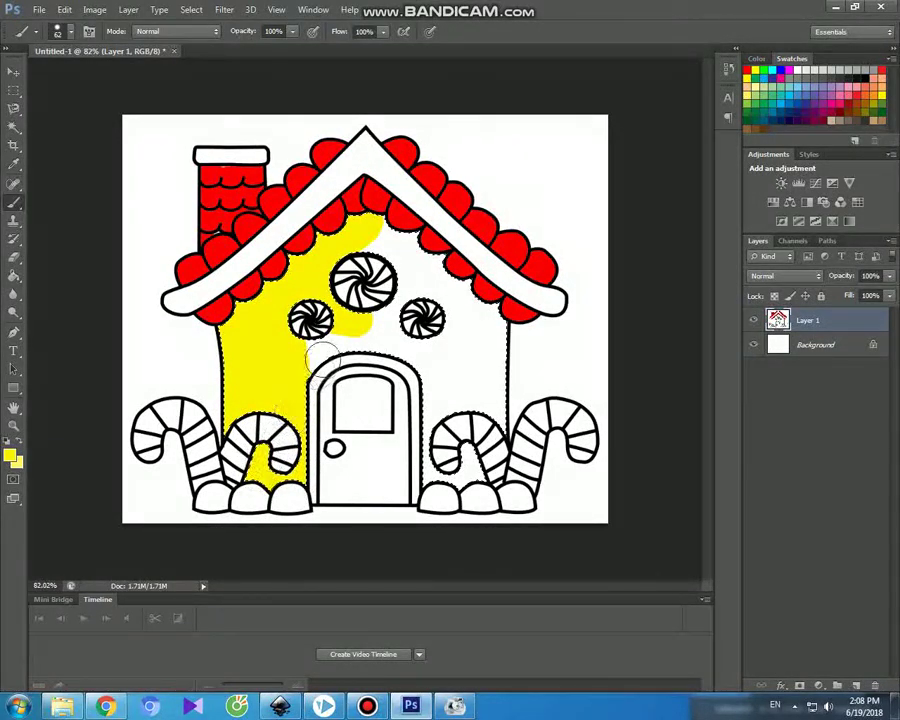
pyautogui.moveTo(397, 340); pyautogui.dragTo(401, 286)
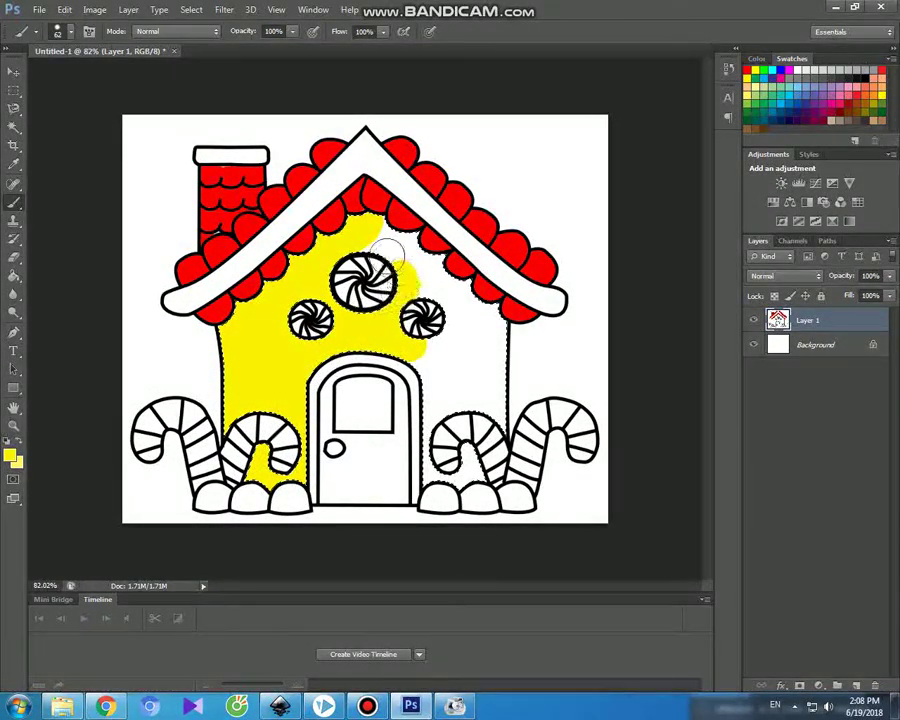
pyautogui.moveTo(472, 296)
pyautogui.mouseDown()
pyautogui.moveTo(458, 297)
pyautogui.moveTo(486, 322)
pyautogui.moveTo(492, 410)
pyautogui.moveTo(440, 354)
pyautogui.mouseUp()
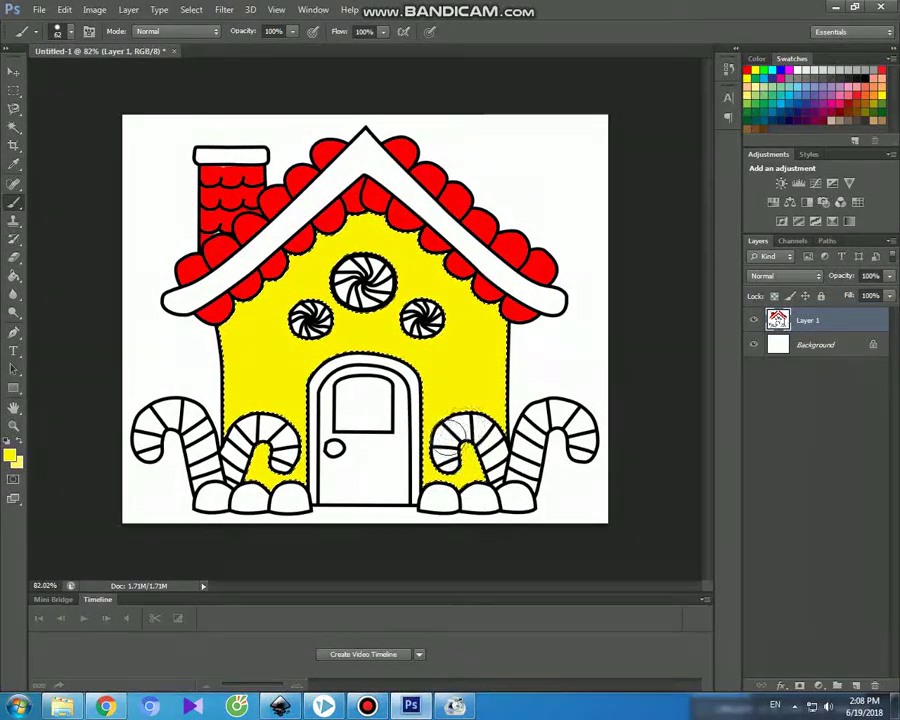
pyautogui.click(14, 72)
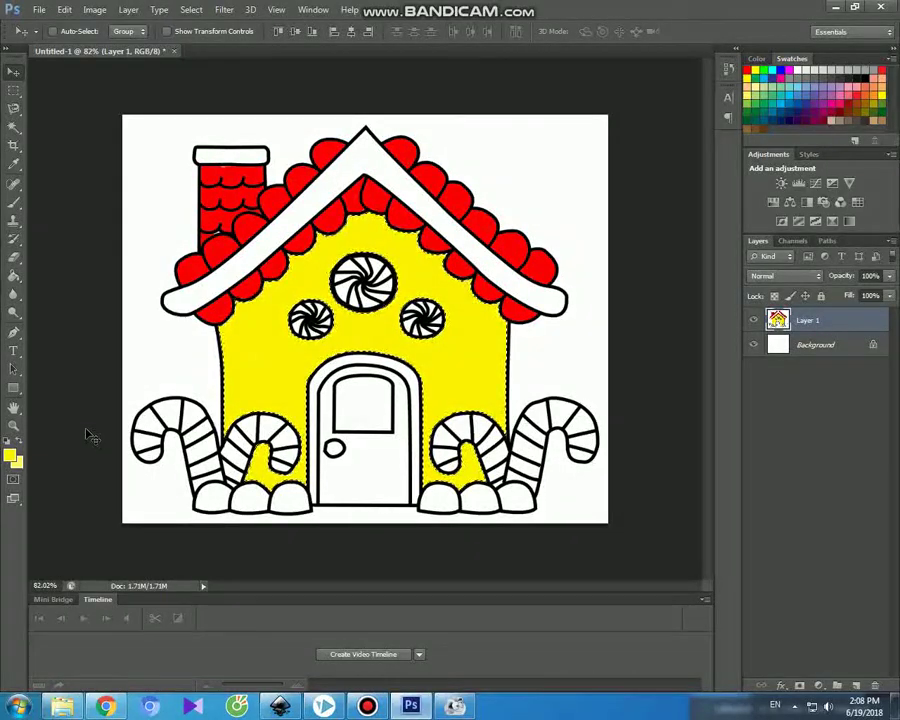
# Deselect, select the candy-cane stripes, and set the foreground to green
pyautogui.click(14, 126)
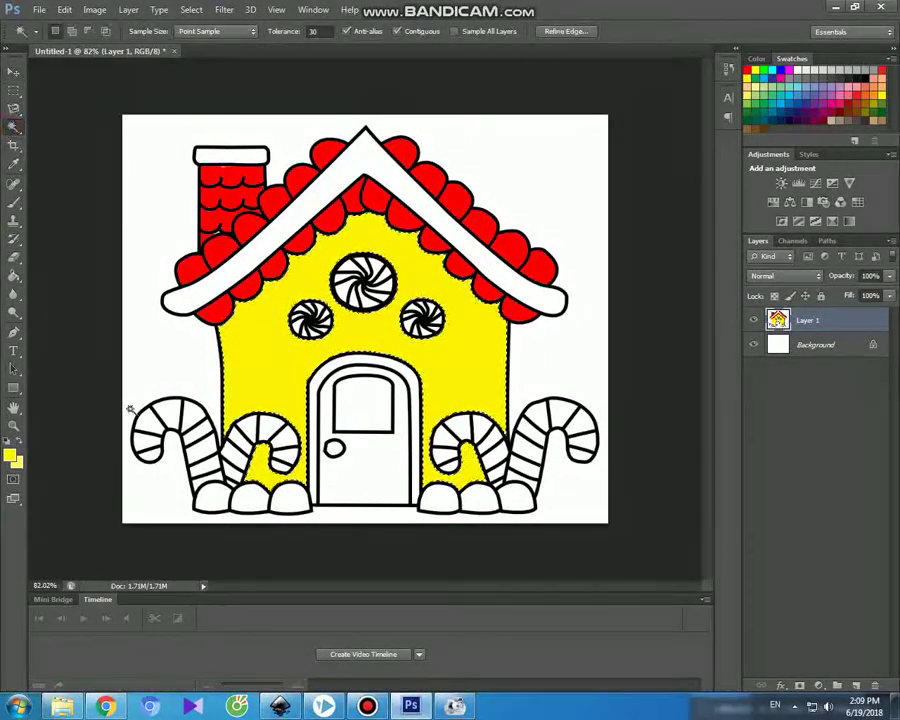
pyautogui.hotkey('ctrl', 'd')
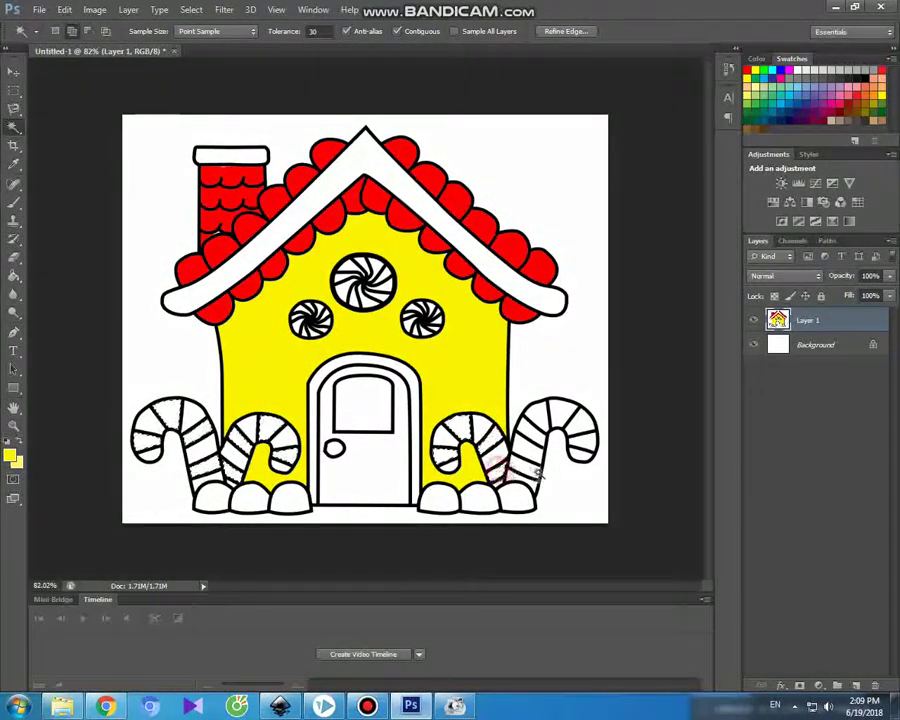
pyautogui.click(557, 411)
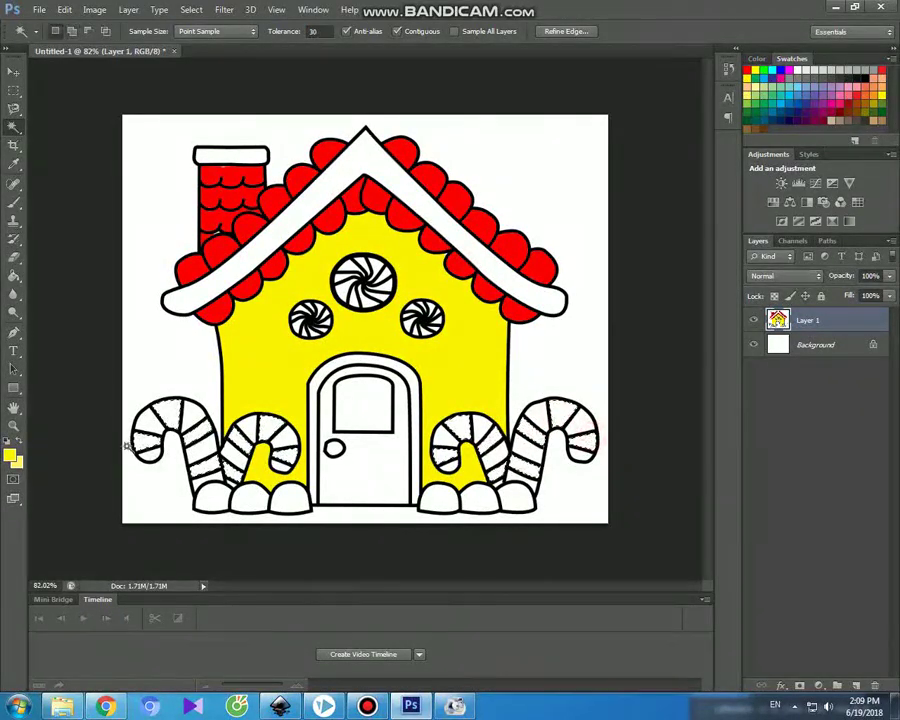
pyautogui.click(10, 455)
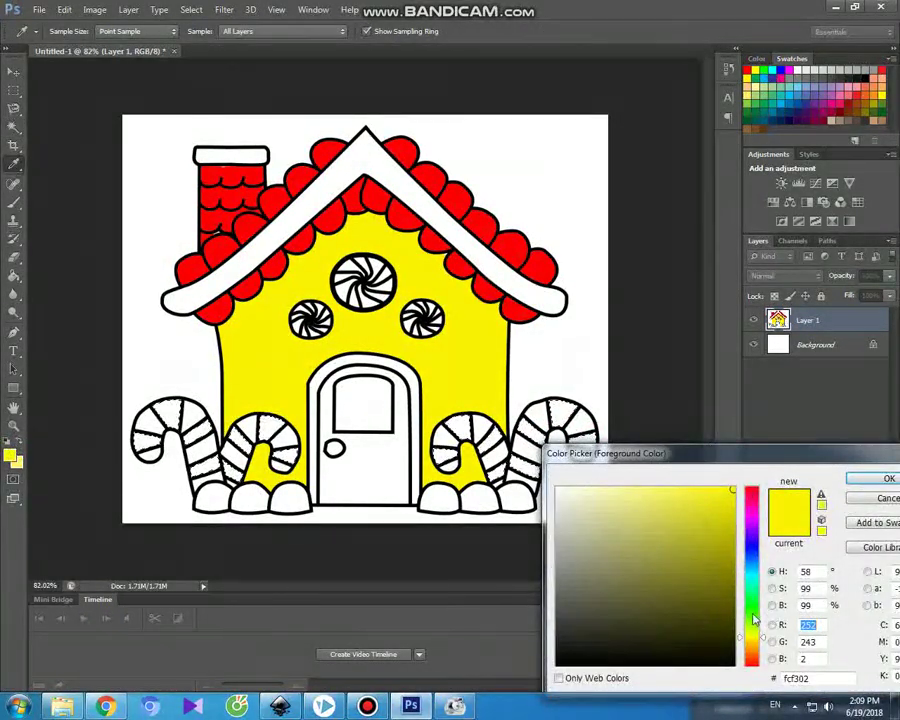
pyautogui.moveTo(758, 620); pyautogui.dragTo(753, 597)
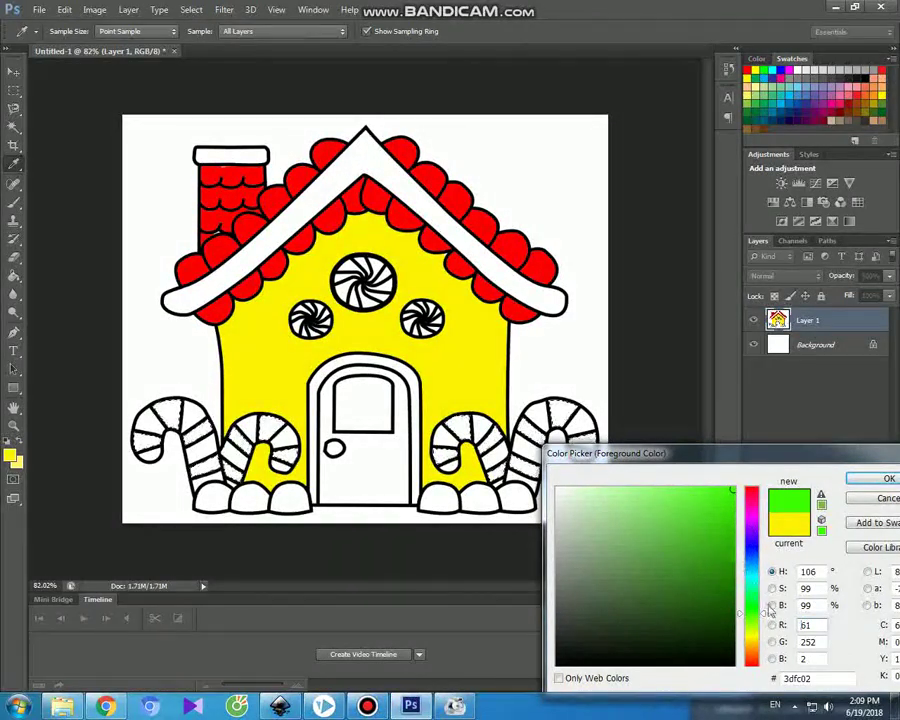
pyautogui.click(869, 480)
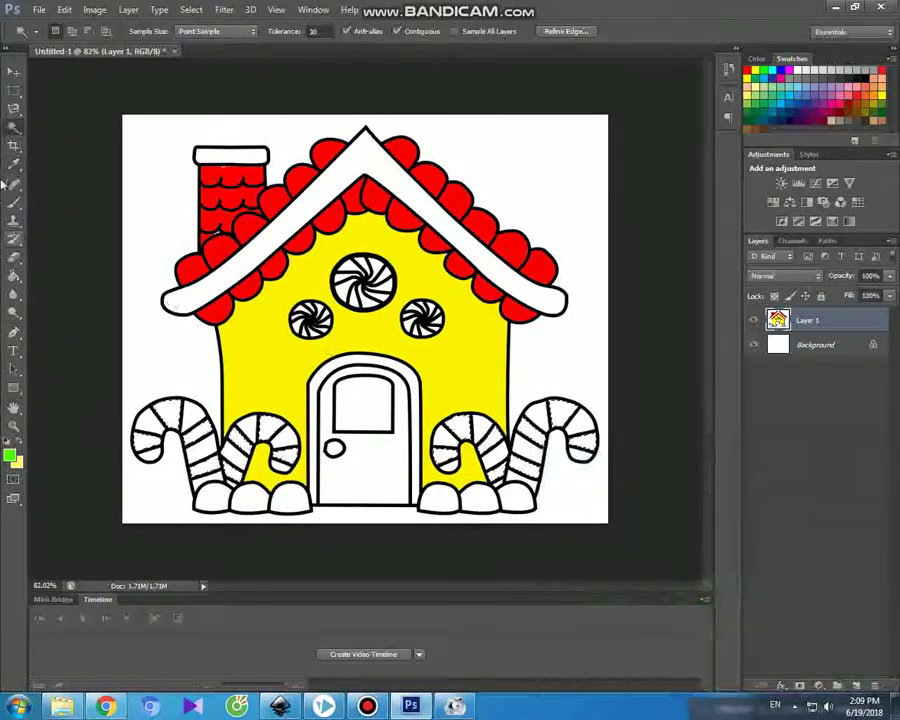
# Brush green stripes on all four candy canes, then deselect
pyautogui.click(14, 201)
pyautogui.moveTo(140, 445)
pyautogui.mouseDown()
pyautogui.moveTo(160, 430)
pyautogui.moveTo(200, 435)
pyautogui.moveTo(205, 468)
pyautogui.mouseUp()
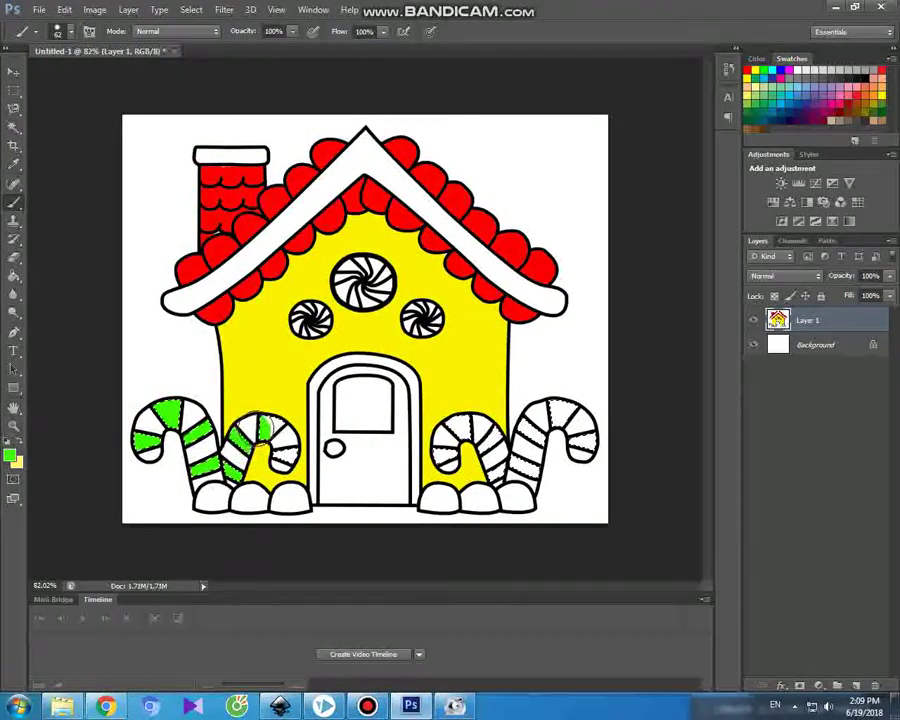
pyautogui.moveTo(240, 430); pyautogui.dragTo(283, 458)
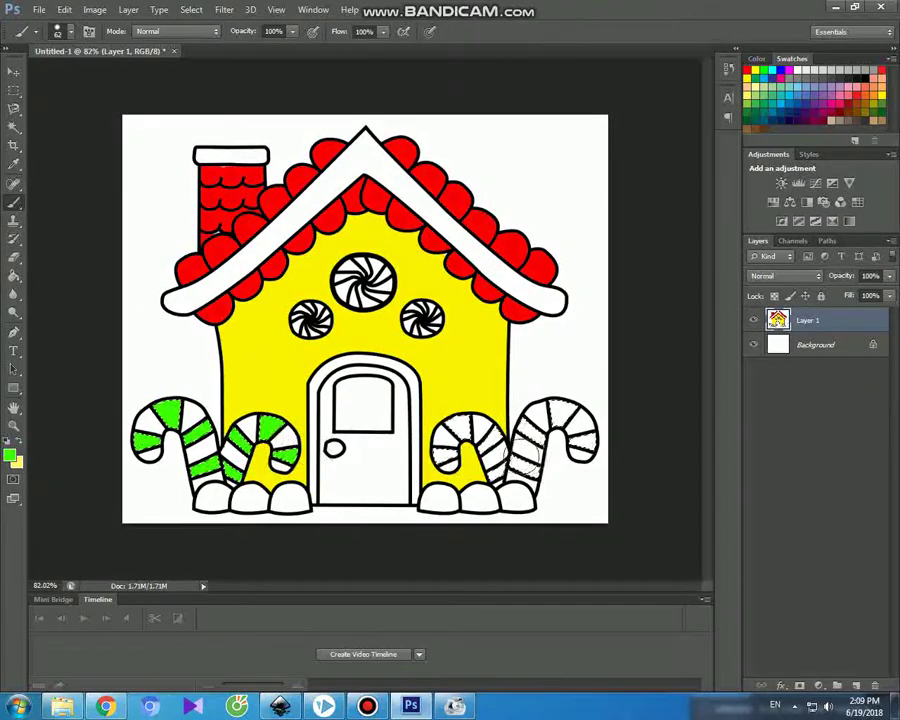
pyautogui.moveTo(440, 458); pyautogui.dragTo(468, 428)
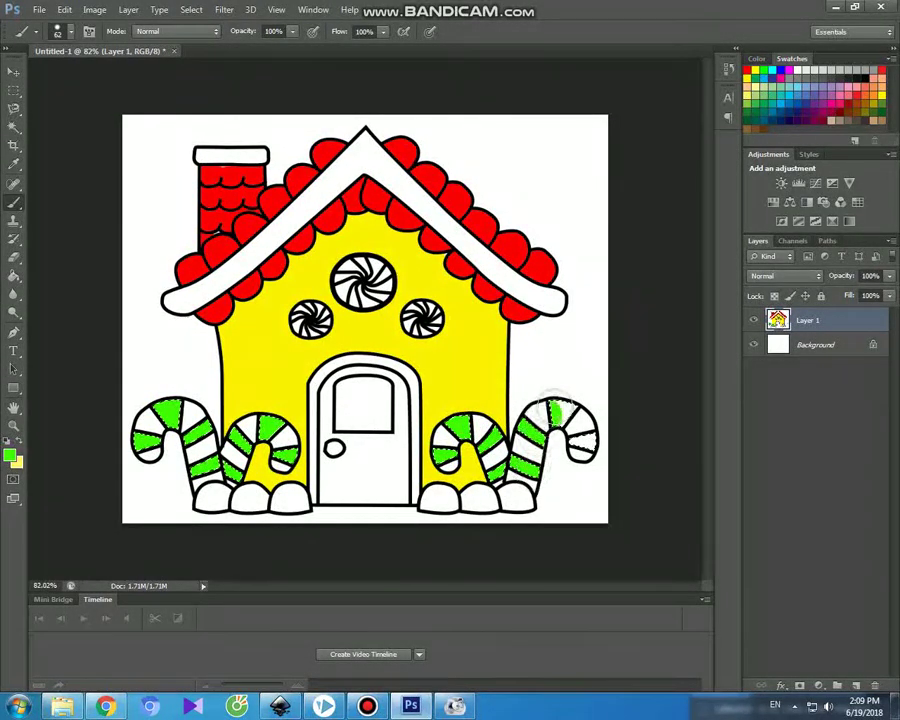
pyautogui.moveTo(522, 482); pyautogui.dragTo(583, 440)
pyautogui.hotkey('ctrl', 'd')
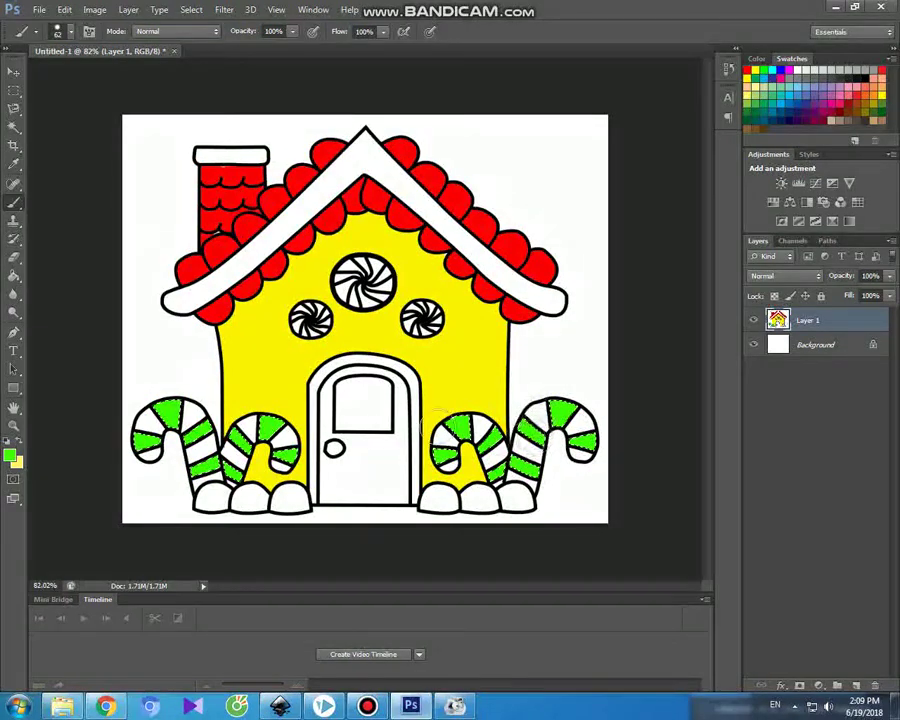
pyautogui.hotkey('ctrl', 'd')
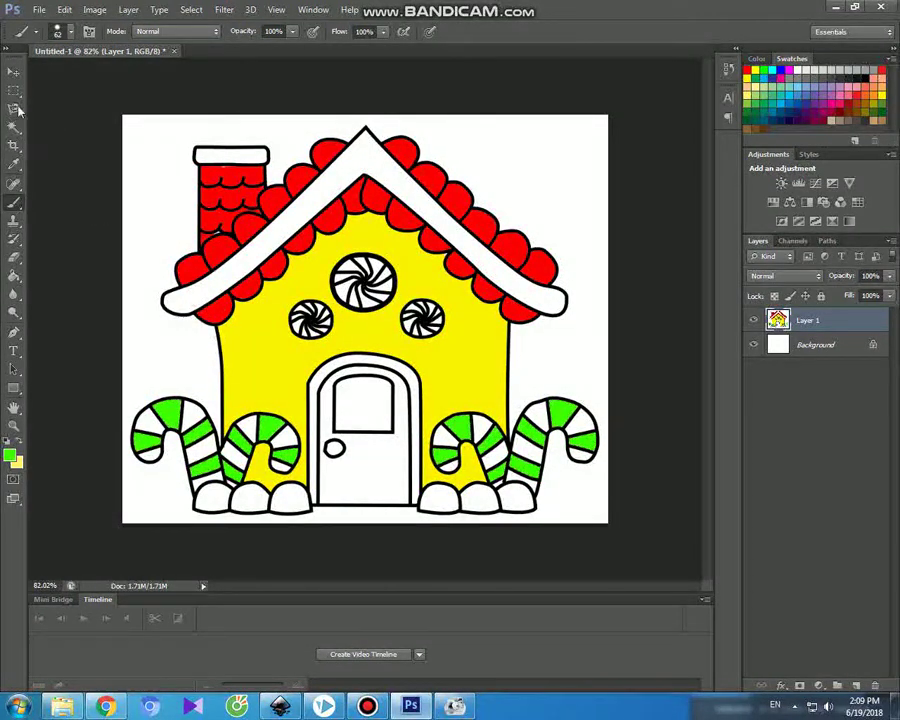
# Magic Wand-select the white stripes of the left candy cane
pyautogui.click(14, 71)
pyautogui.click(14, 127)
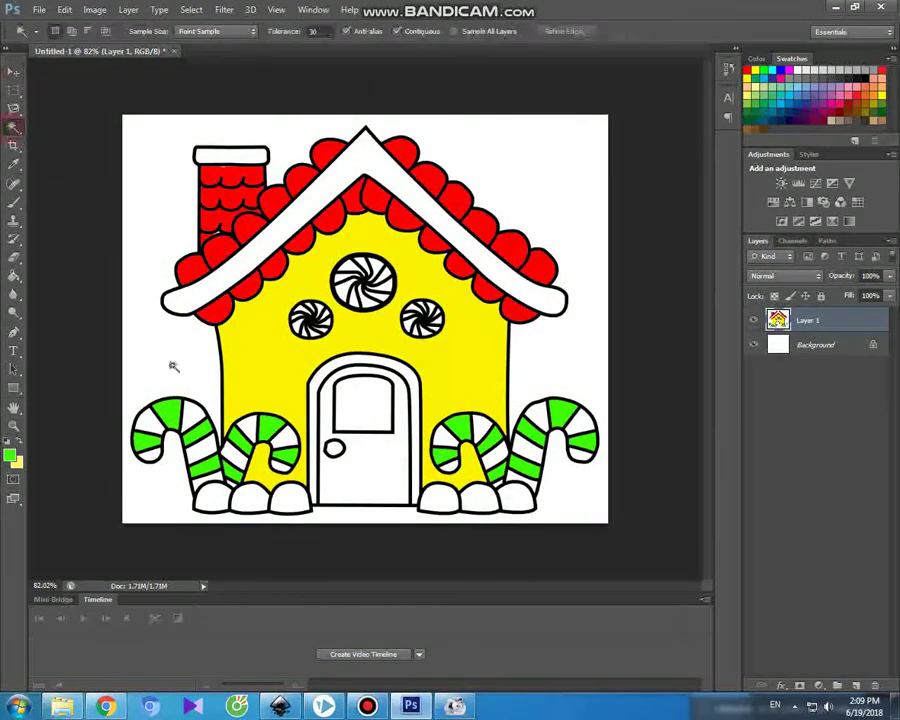
pyautogui.click(150, 426)
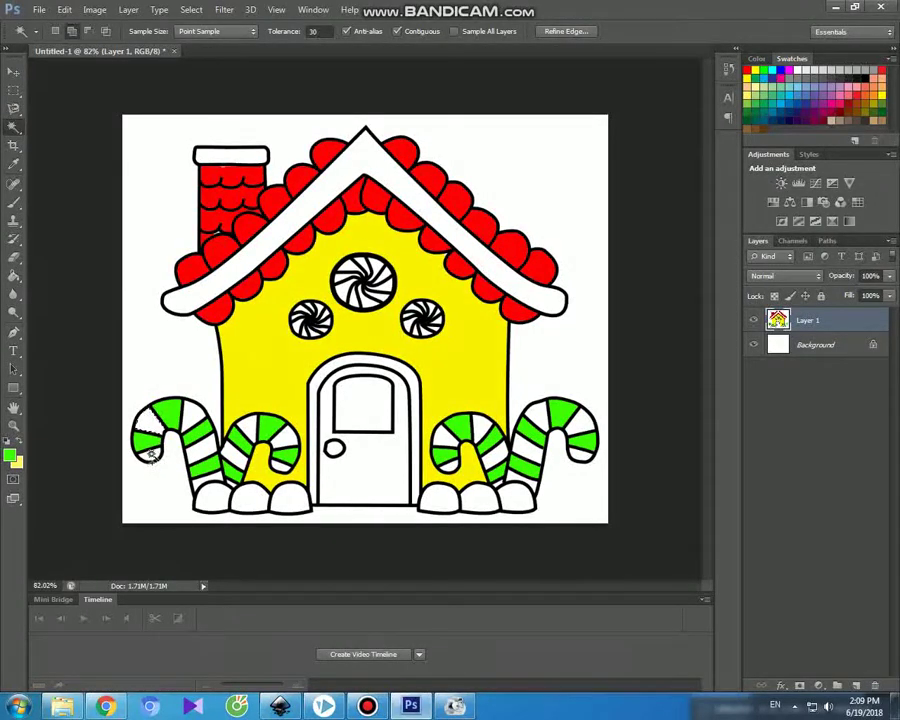
pyautogui.click(213, 482)
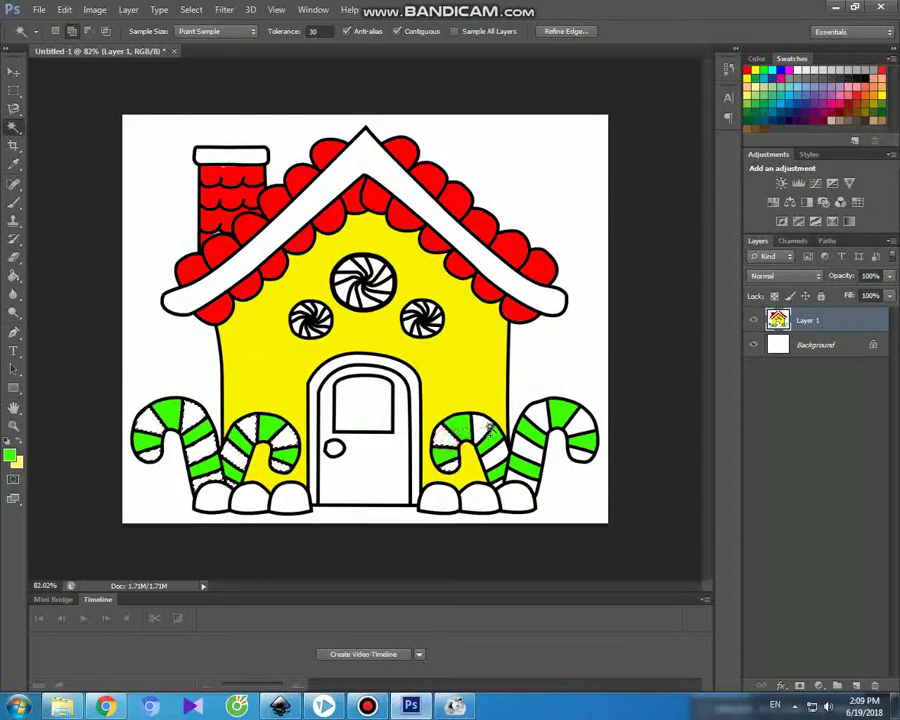
# Add the right cane's white stripes to the selection and set the foreground to magenta
pyautogui.click(518, 478)
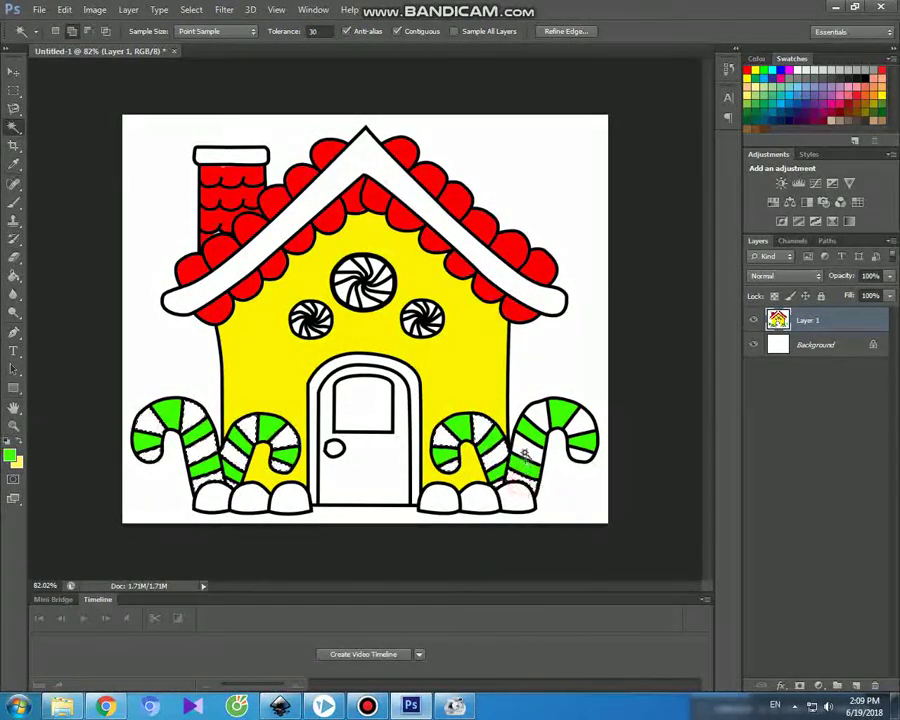
pyautogui.keyDown('shift'); pyautogui.click(582, 456); pyautogui.keyUp('shift')
pyautogui.press('i')
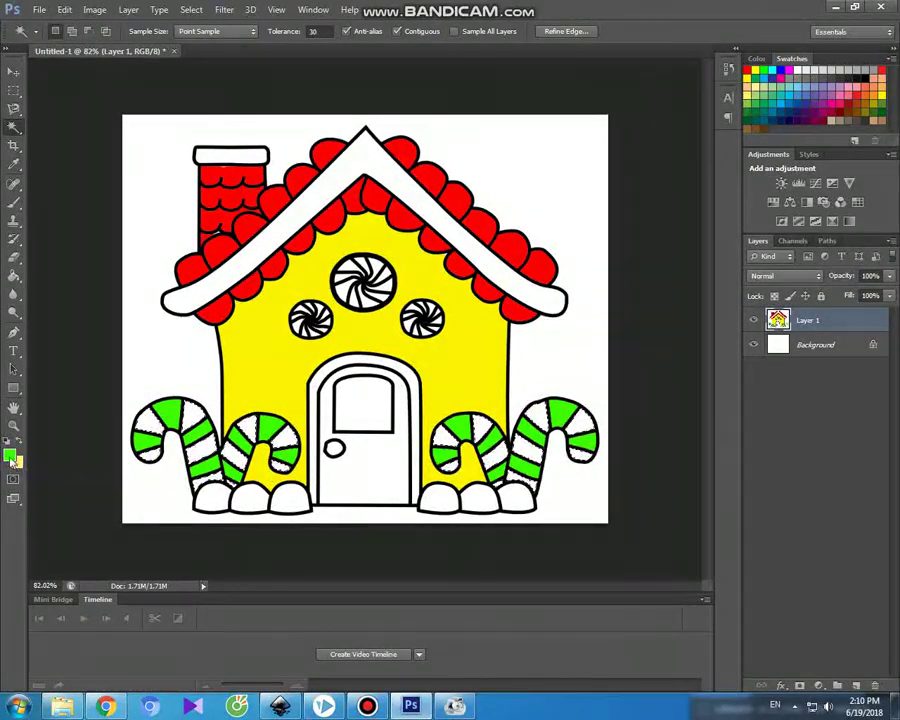
pyautogui.click(10, 456)
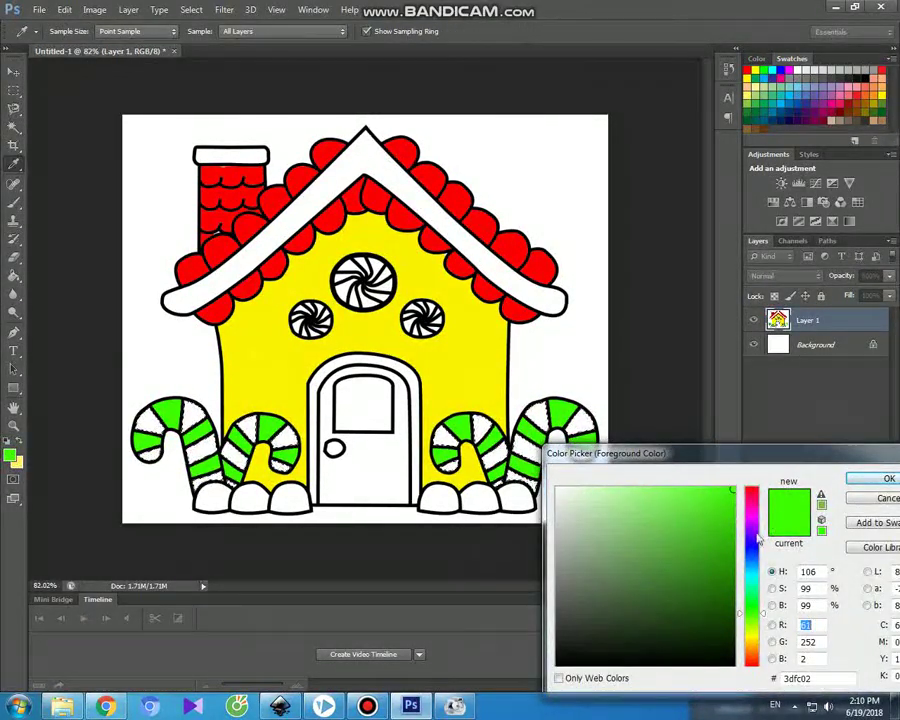
pyautogui.click(755, 525)
pyautogui.click(888, 478)
# Brush the selected candy-cane stripes magenta, then deselect
pyautogui.press('w')
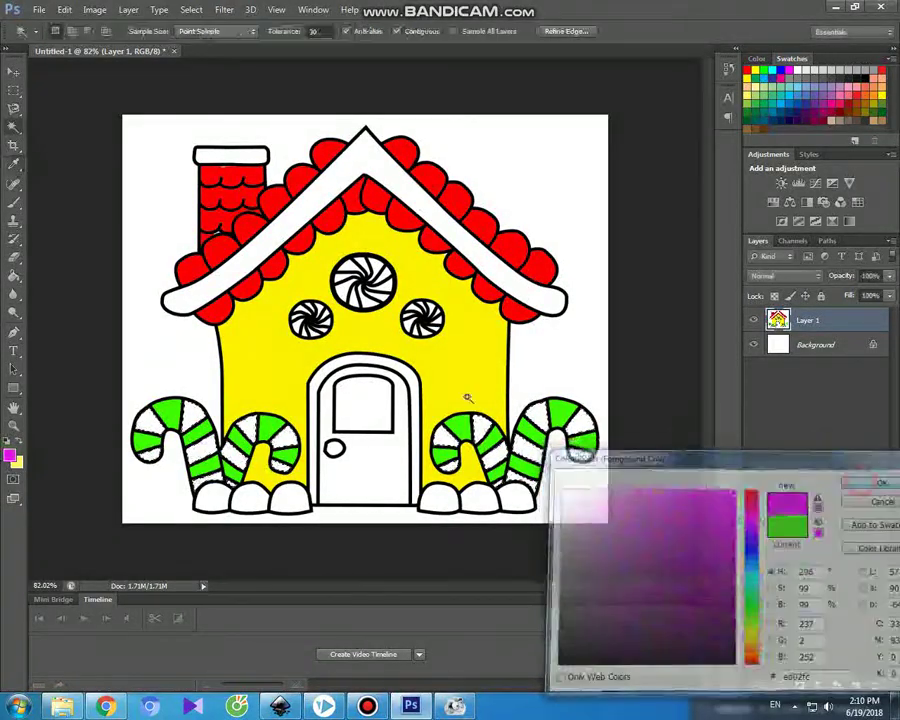
pyautogui.click(14, 202)
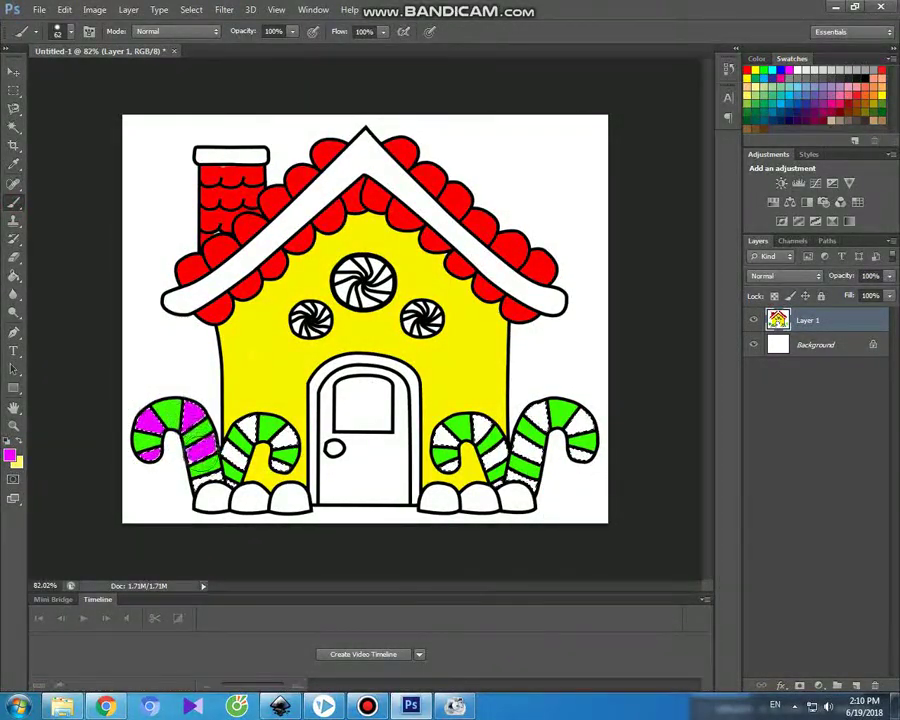
pyautogui.moveTo(213, 494); pyautogui.dragTo(258, 434)
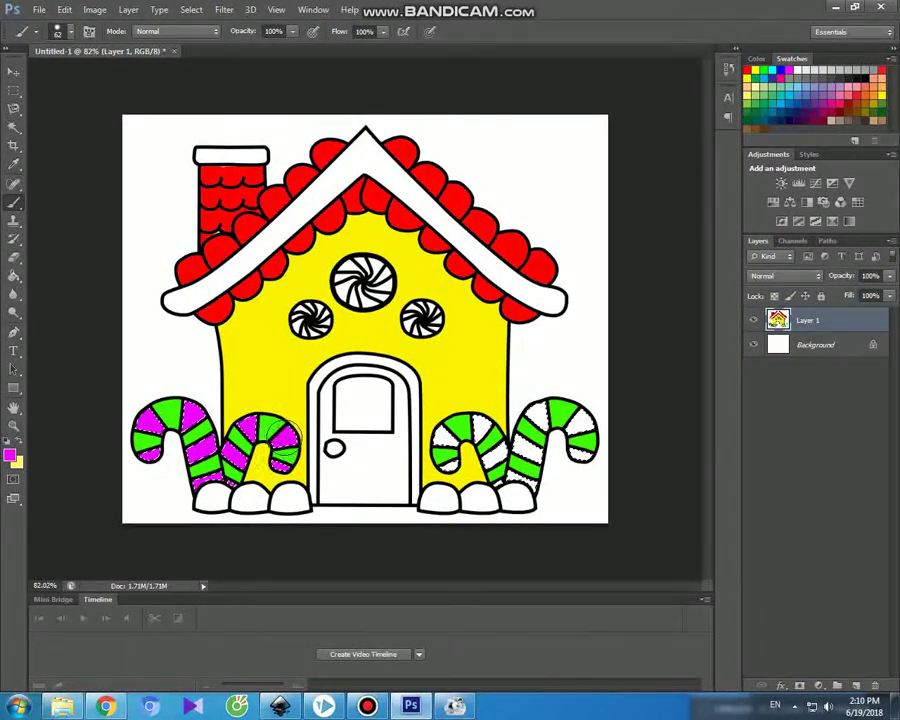
pyautogui.moveTo(498, 443); pyautogui.dragTo(522, 458)
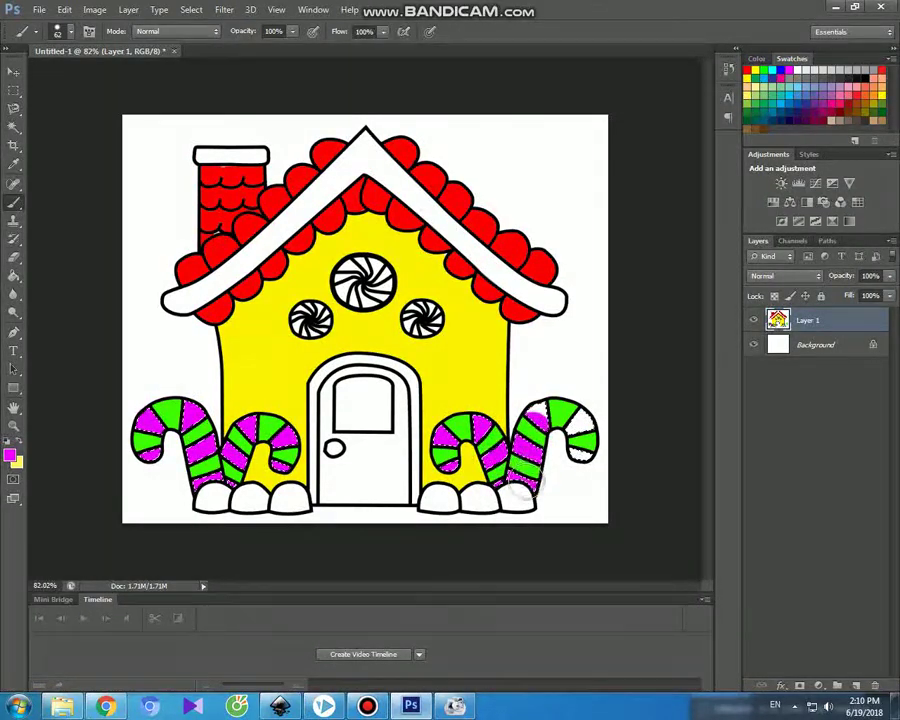
pyautogui.moveTo(557, 413); pyautogui.dragTo(587, 411)
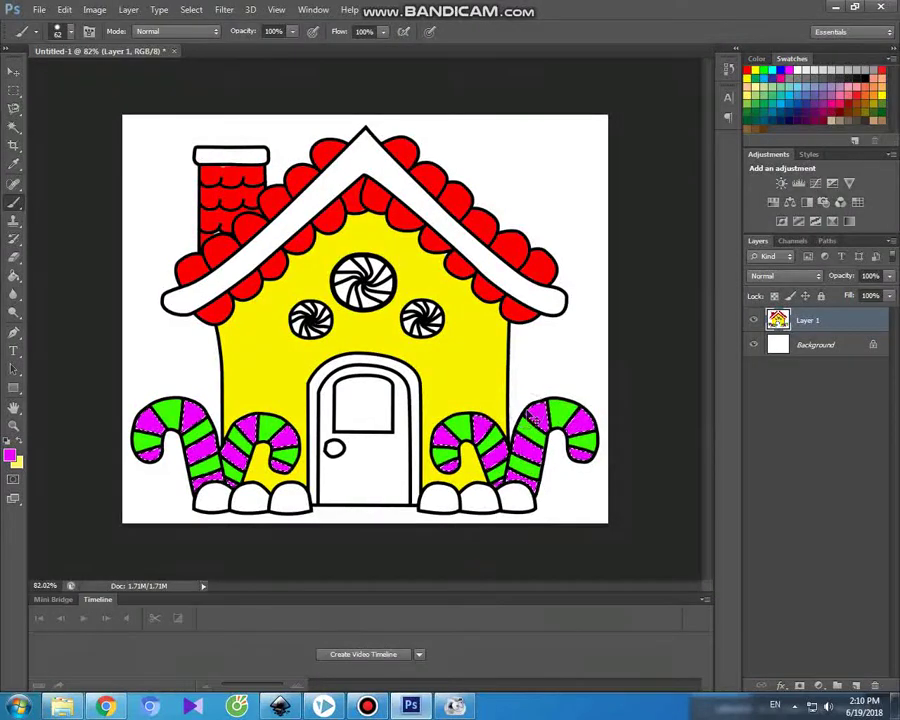
pyautogui.hotkey('ctrl', 'd')
pyautogui.click(15, 70)
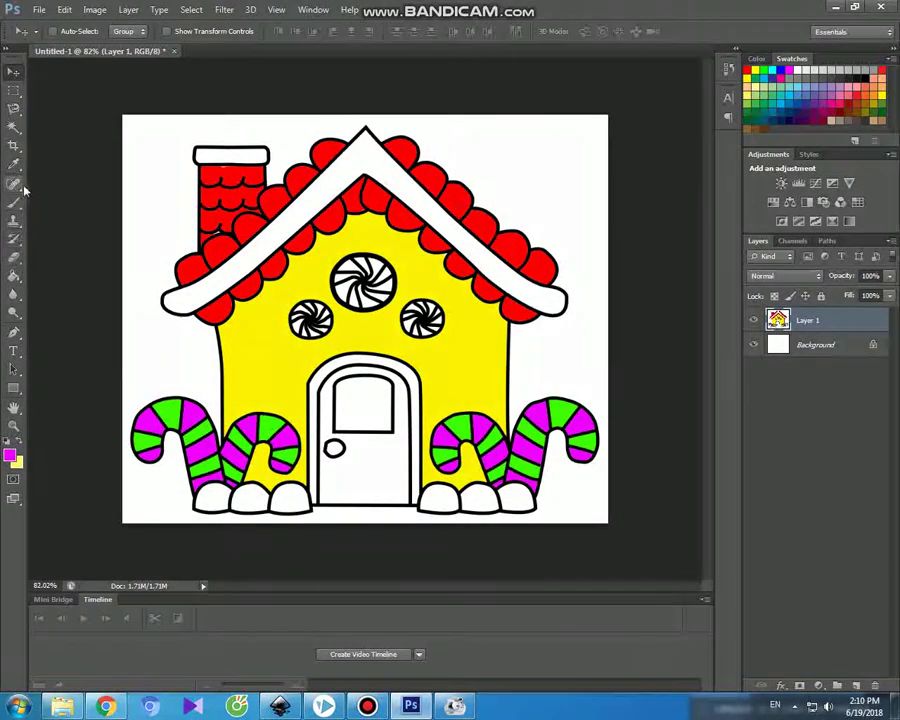
pyautogui.click(14, 127)
# Select the door and brush it blue
pyautogui.click(384, 465)
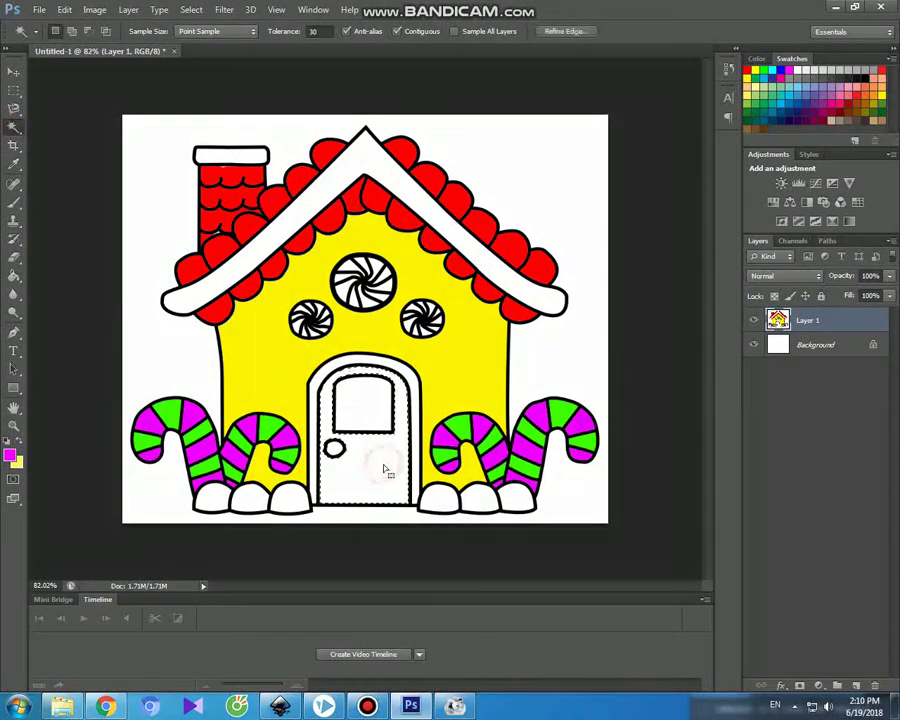
pyautogui.click(11, 457)
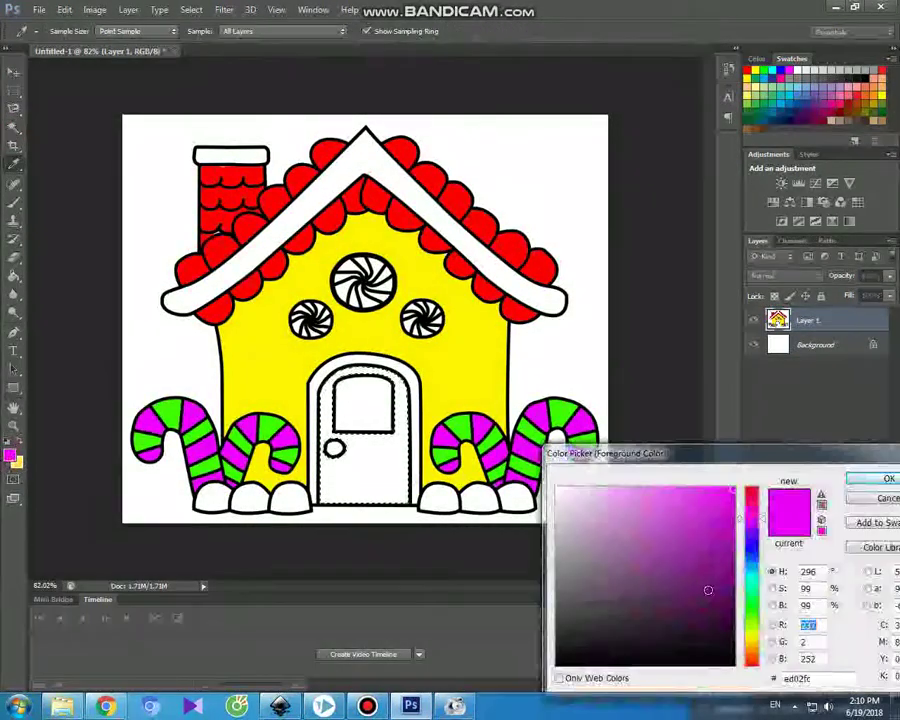
pyautogui.write('2')
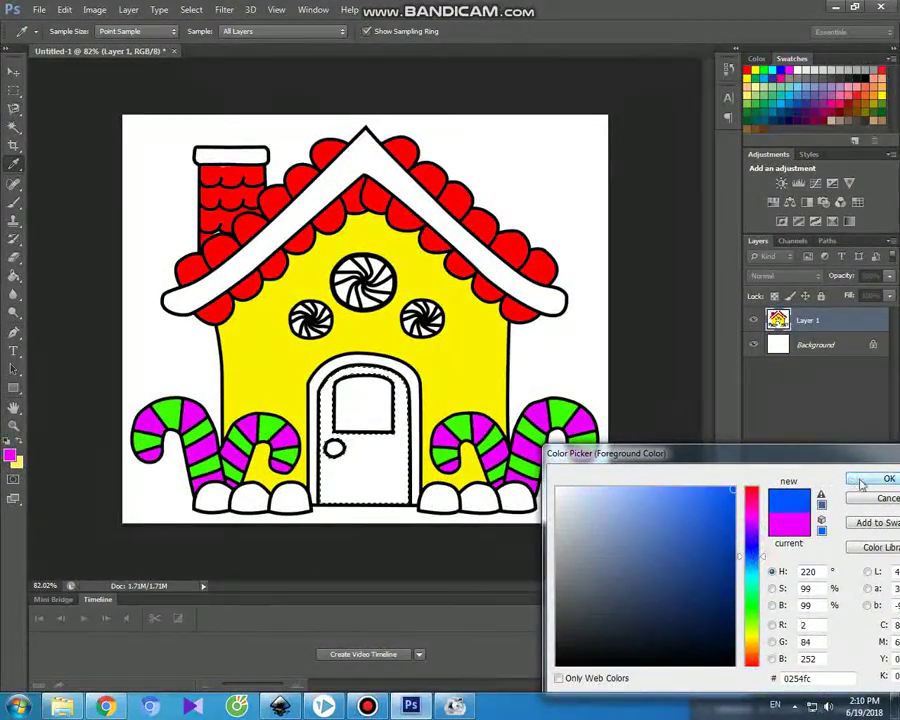
pyautogui.click(878, 478)
pyautogui.click(14, 200)
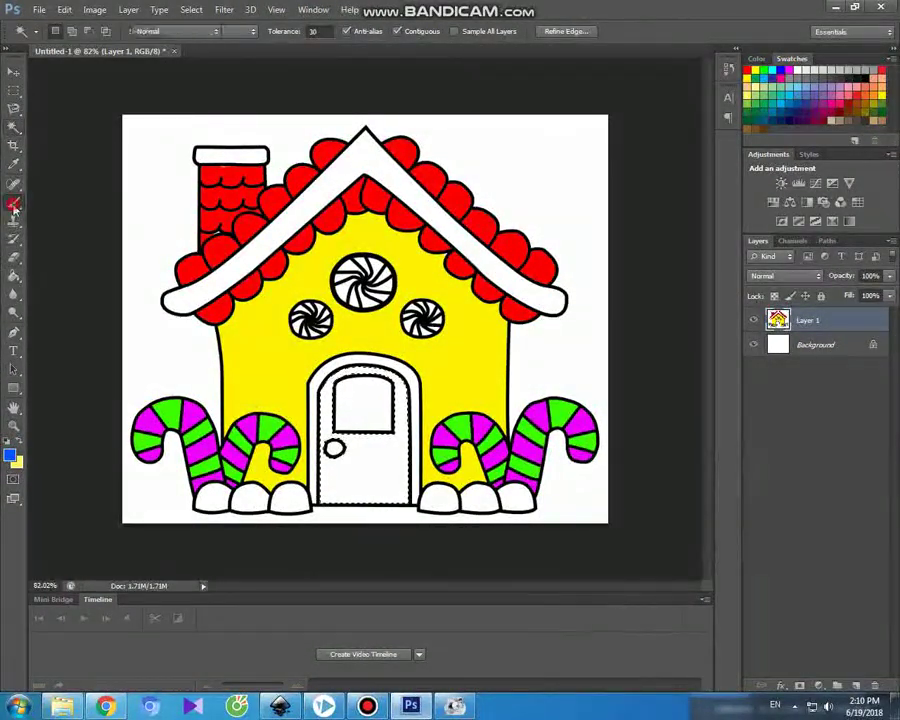
pyautogui.moveTo(400, 380)
pyautogui.mouseDown()
pyautogui.moveTo(326, 430)
pyautogui.moveTo(325, 502)
pyautogui.moveTo(358, 474)
pyautogui.moveTo(400, 470)
pyautogui.moveTo(385, 500)
pyautogui.moveTo(350, 420)
pyautogui.moveTo(380, 390)
pyautogui.mouseUp()
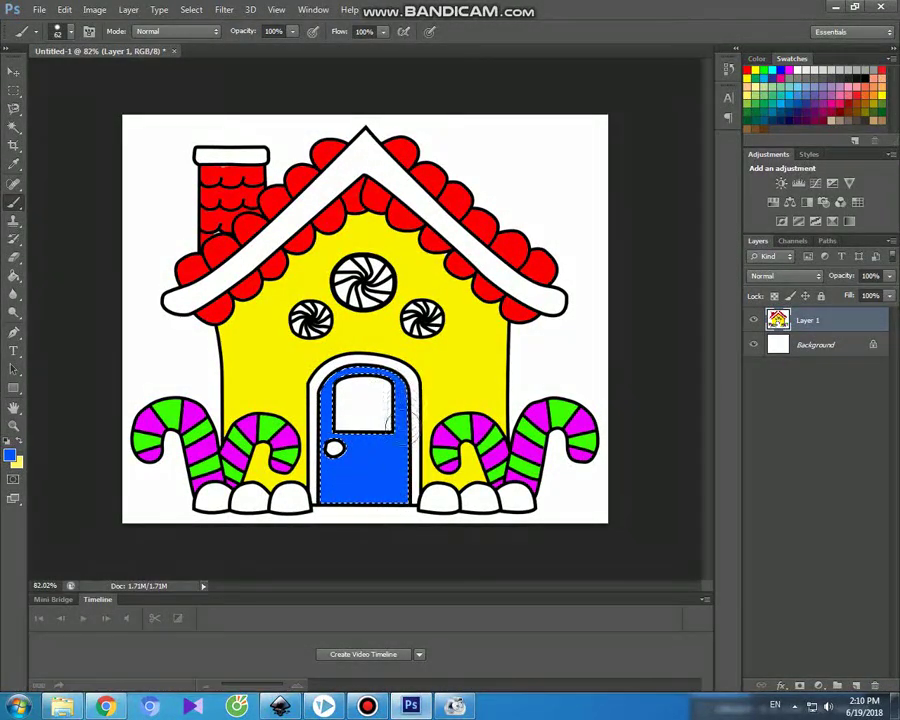
pyautogui.click(14, 72)
# Select the arch frame and set a soft pink sampled from the candy cane's magenta
pyautogui.click(14, 126)
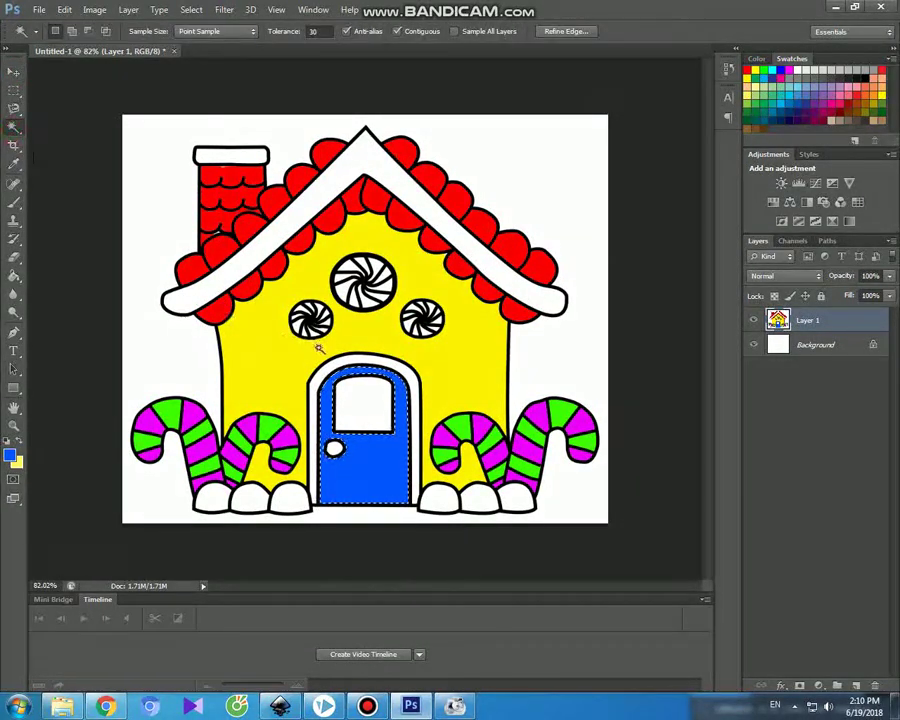
pyautogui.click(325, 371)
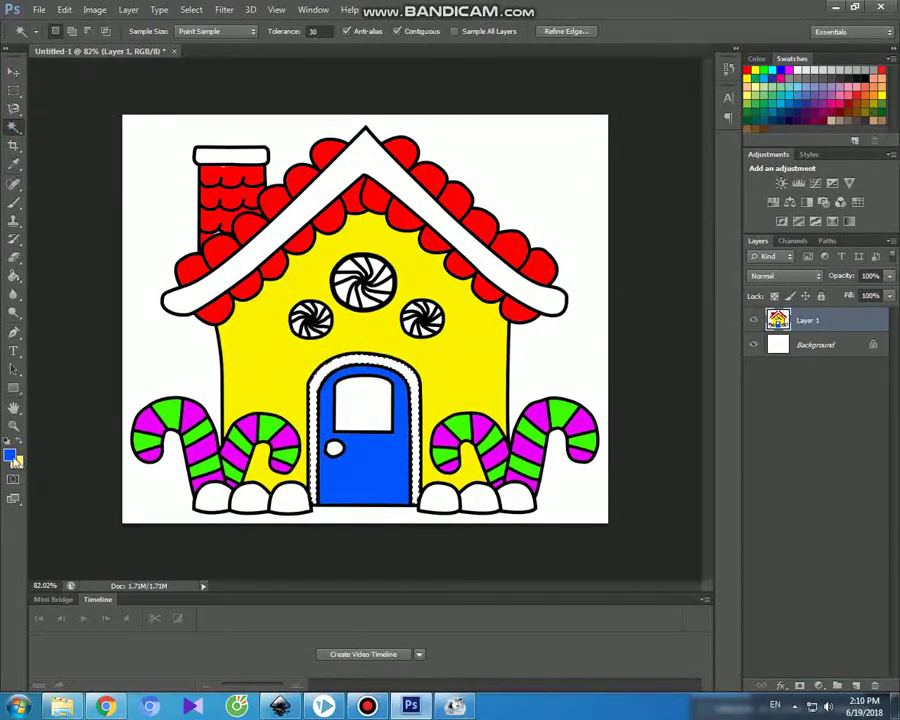
pyautogui.click(14, 457)
pyautogui.click(555, 437)
pyautogui.click(641, 488)
pyautogui.click(857, 481)
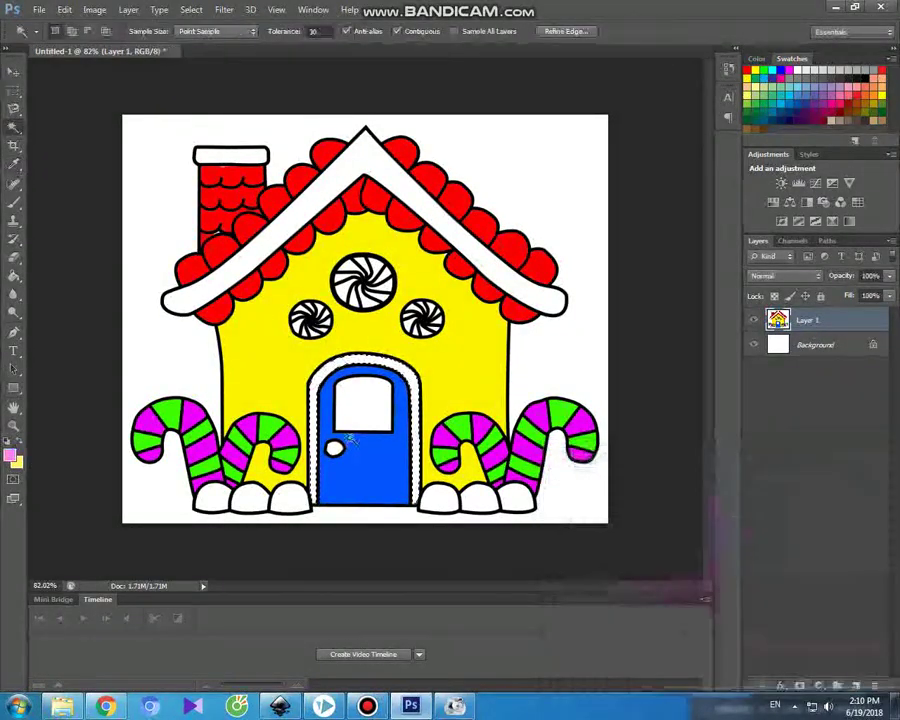
pyautogui.click(11, 201)
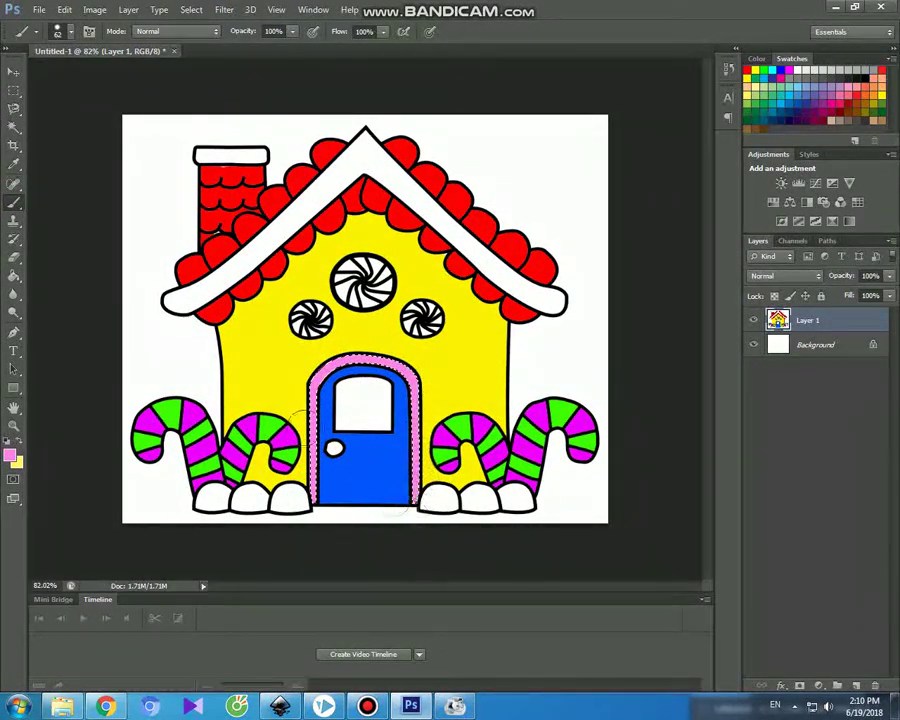
# Set the foreground to dark magenta and select the door's white window
pyautogui.click(12, 455)
pyautogui.click(733, 536)
pyautogui.click(885, 479)
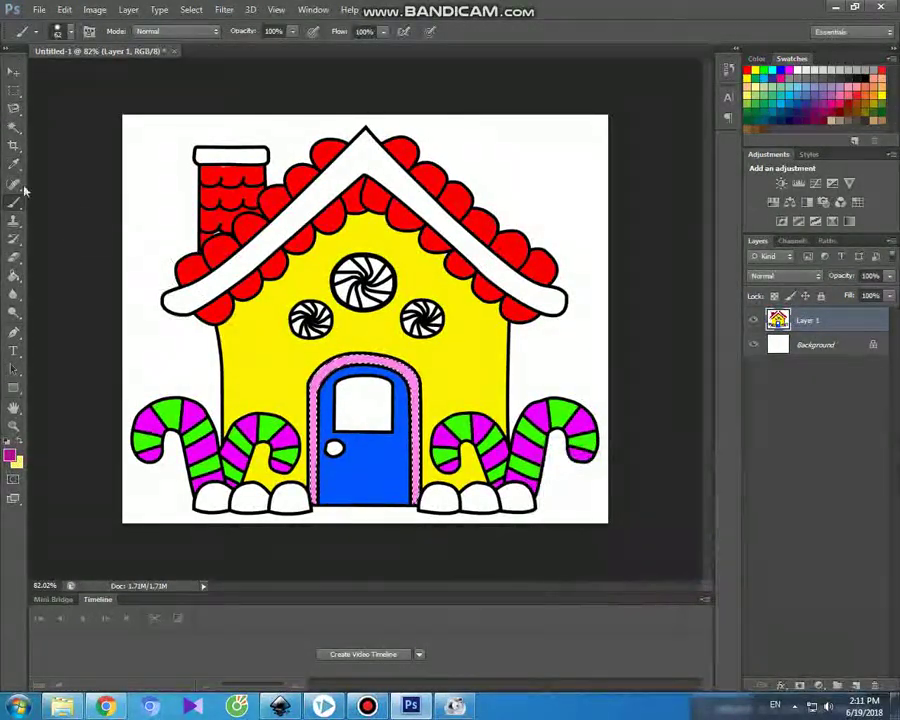
pyautogui.click(14, 127)
pyautogui.click(380, 415)
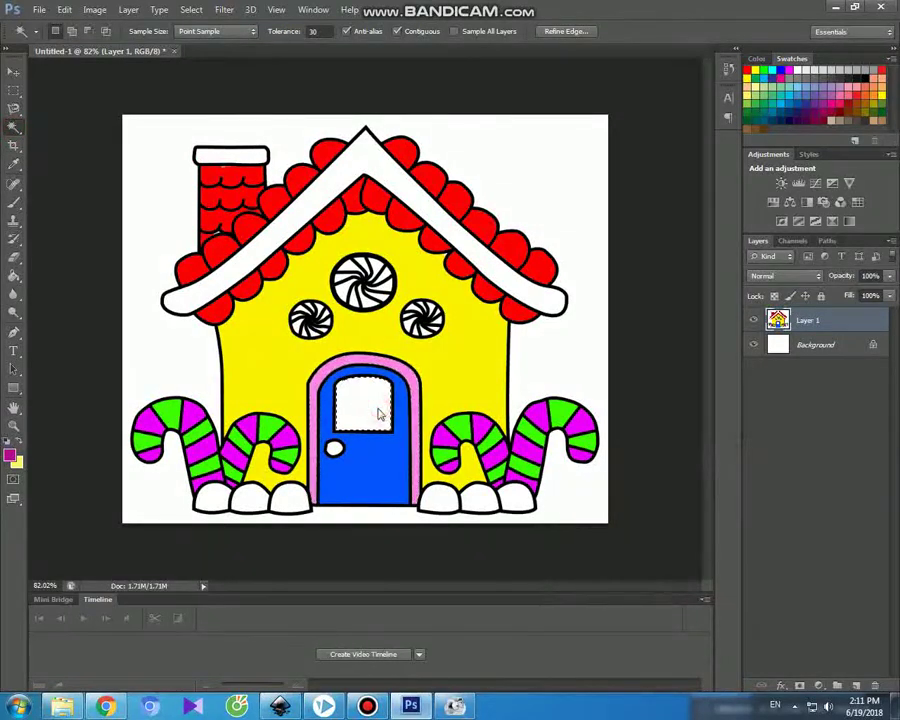
# Brush the door window magenta
pyautogui.click(14, 201)
pyautogui.moveTo(340, 400)
pyautogui.mouseDown()
pyautogui.moveTo(410, 381)
pyautogui.moveTo(378, 412)
pyautogui.mouseUp()
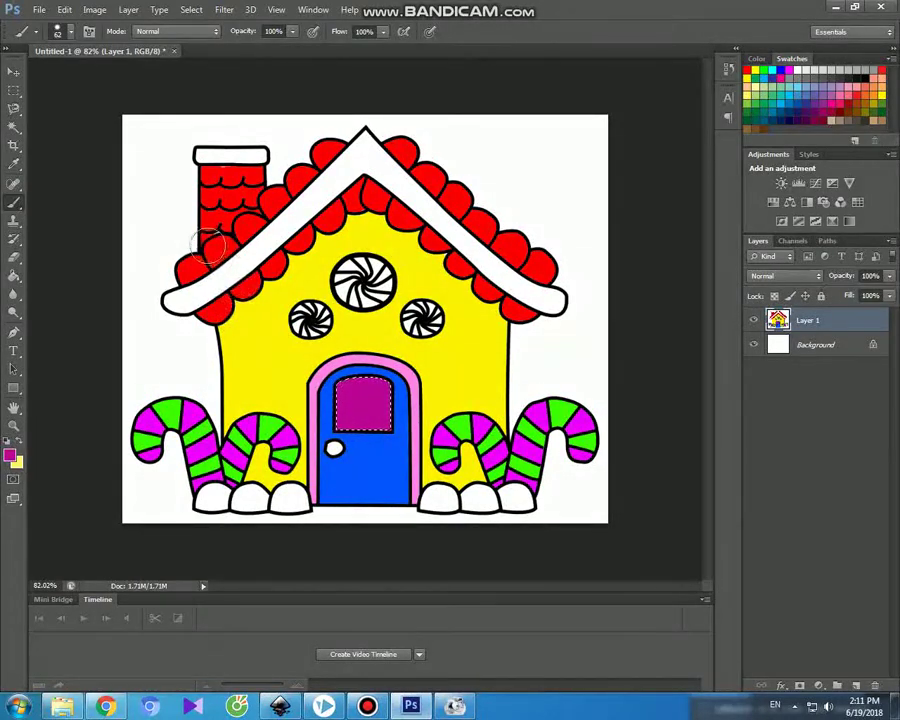
pyautogui.click(14, 72)
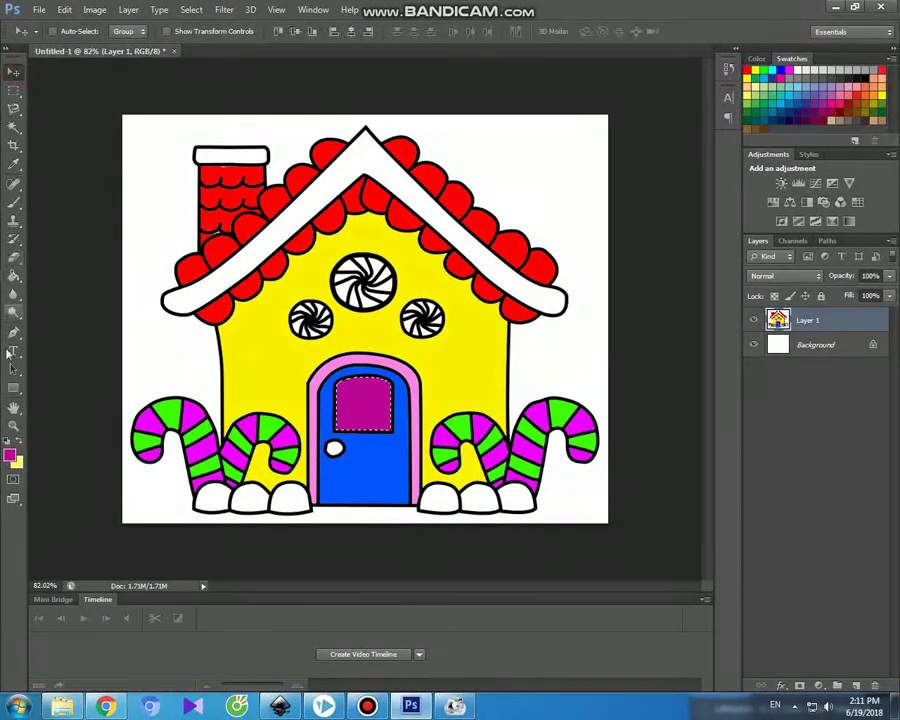
# Set the foreground to yellow-green (acbb06), select the doorknob and brush it
pyautogui.click(13, 127)
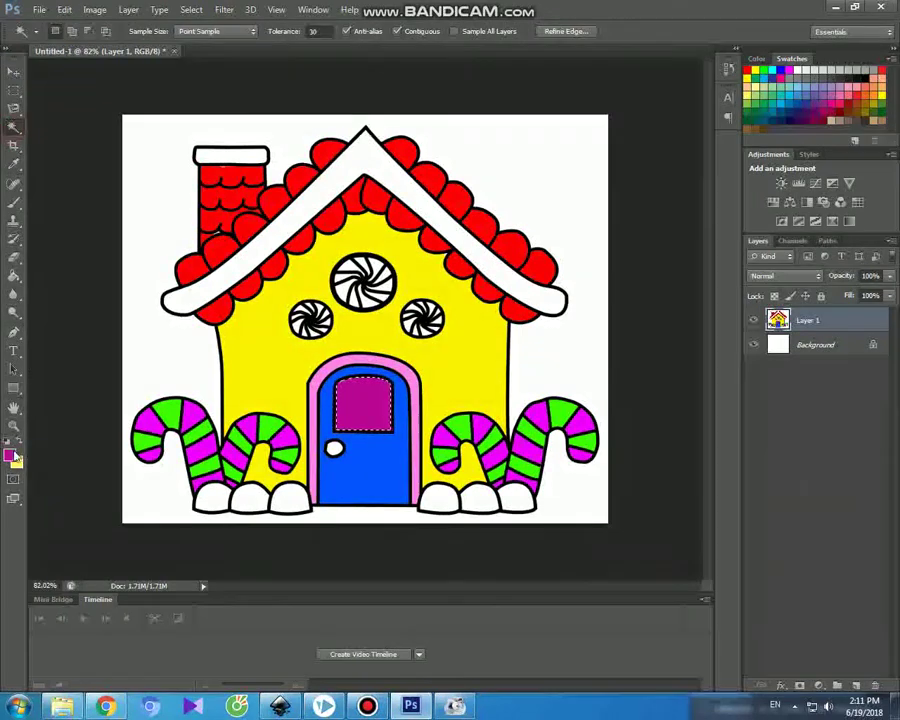
pyautogui.click(10, 455)
pyautogui.moveTo(750, 610); pyautogui.dragTo(750, 633)
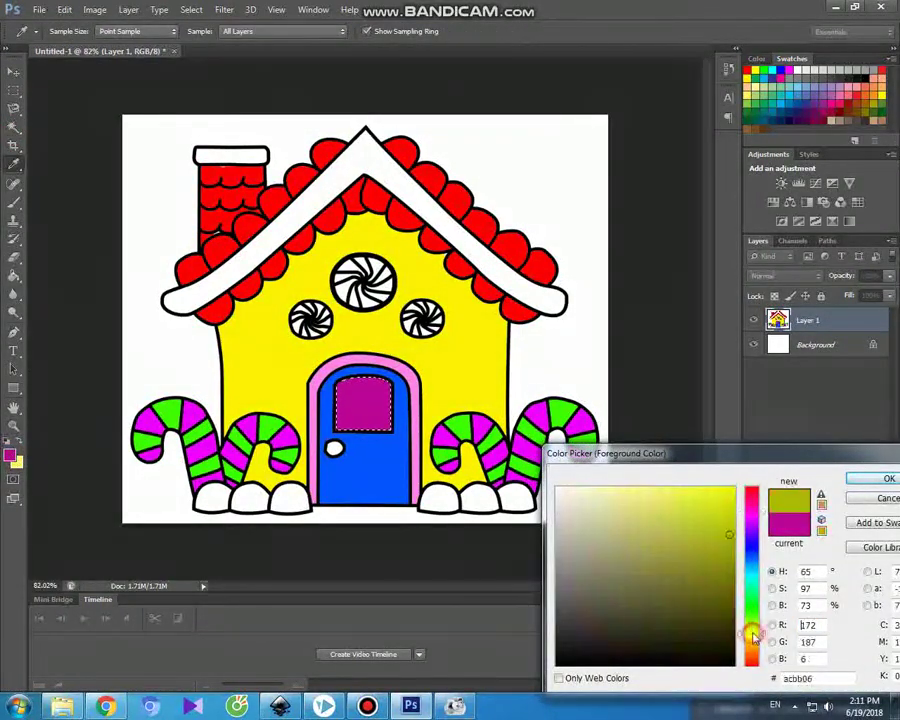
pyautogui.press('Return')
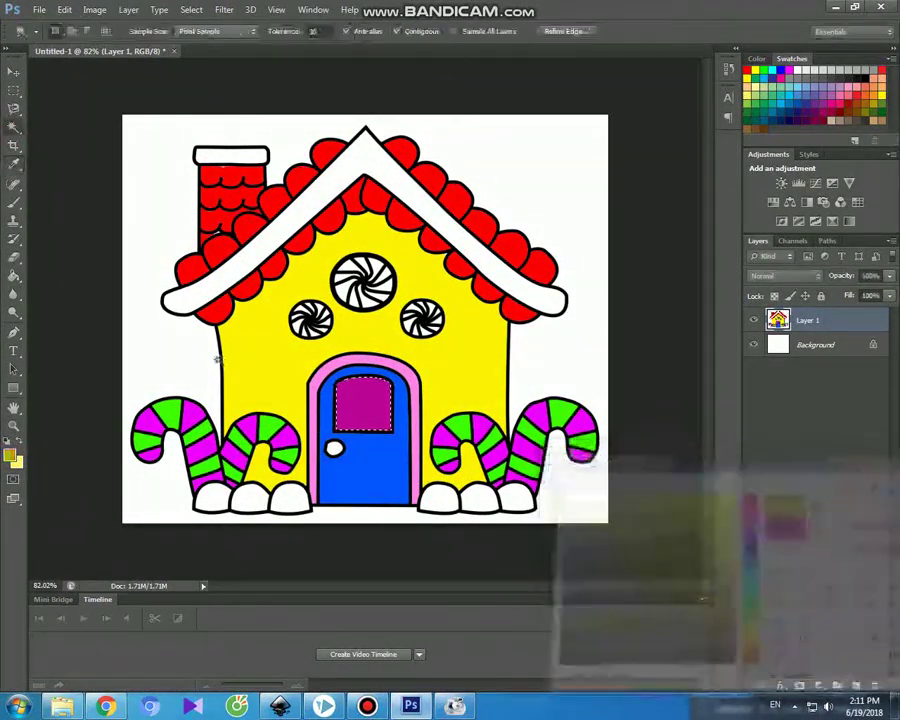
pyautogui.click(335, 449)
pyautogui.click(14, 201)
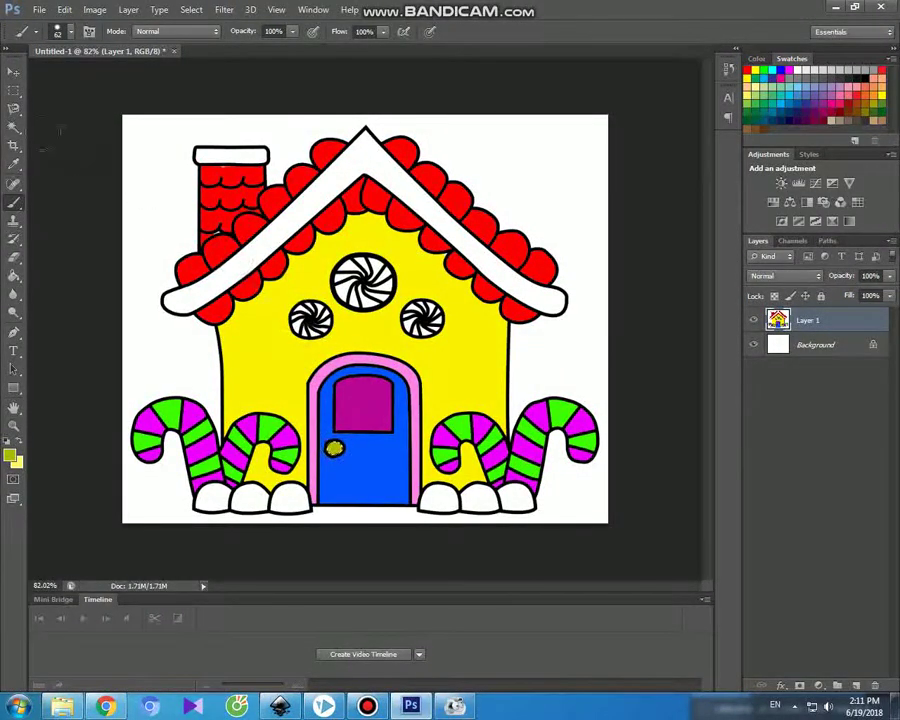
pyautogui.click(14, 73)
pyautogui.click(14, 125)
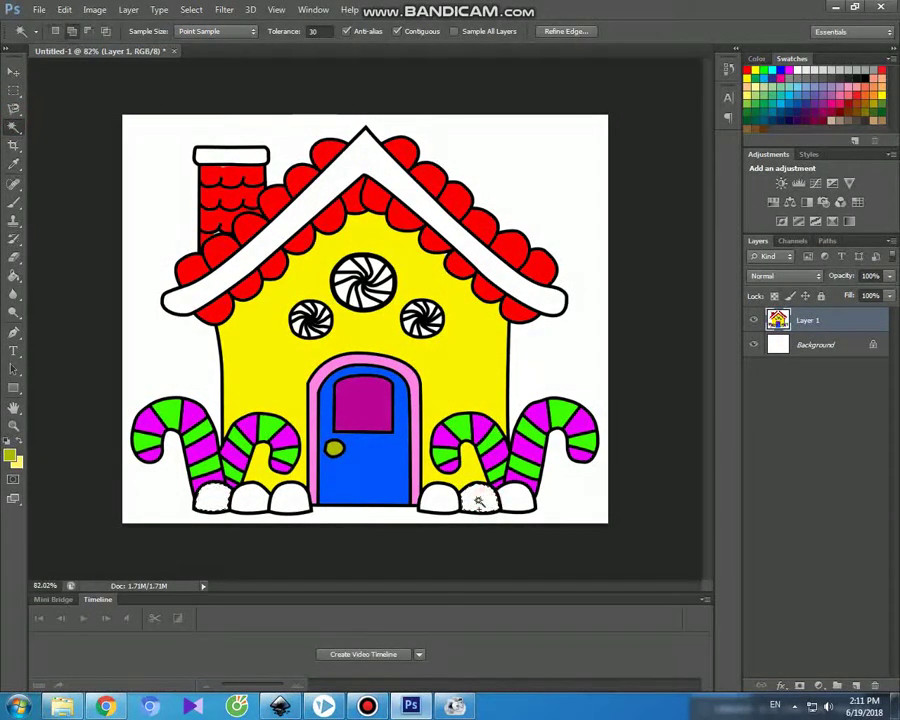
# Paint the leftmost and a right gumdrop at the base blue
pyautogui.click(12, 456)
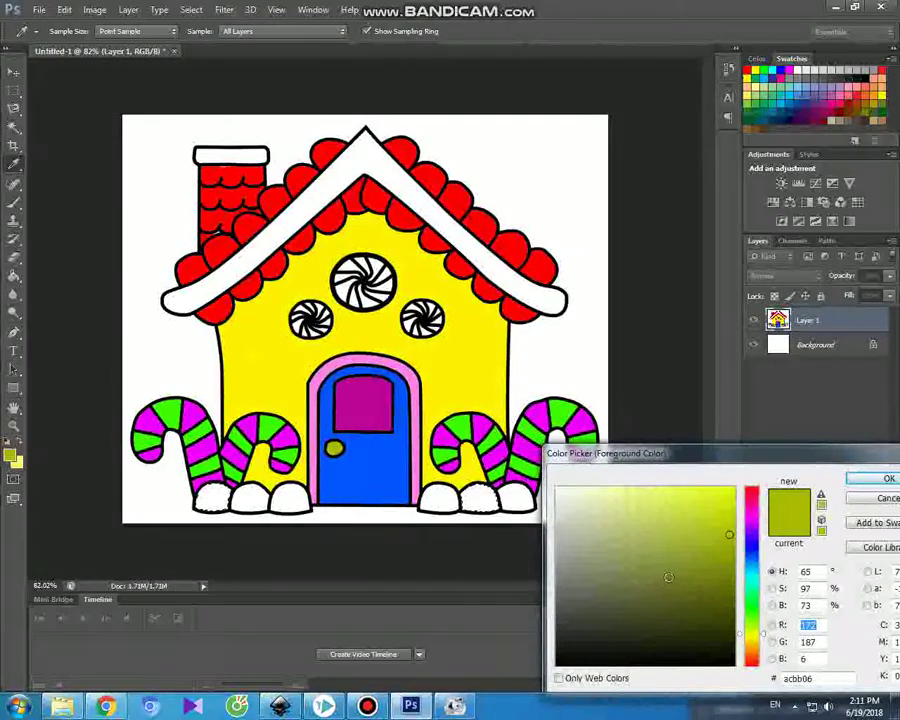
pyautogui.click(750, 556)
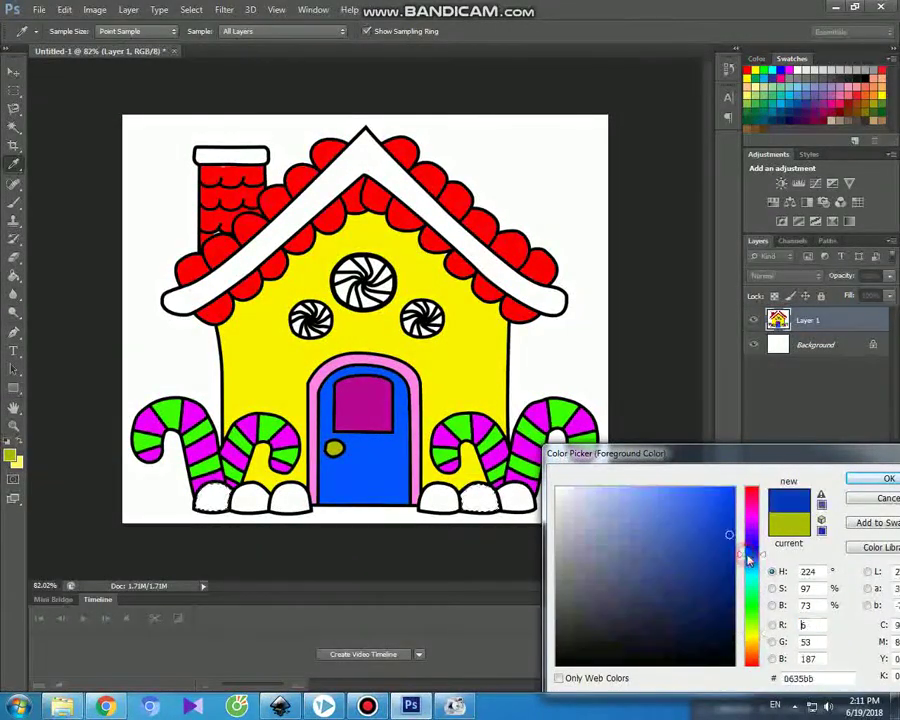
pyautogui.click(884, 478)
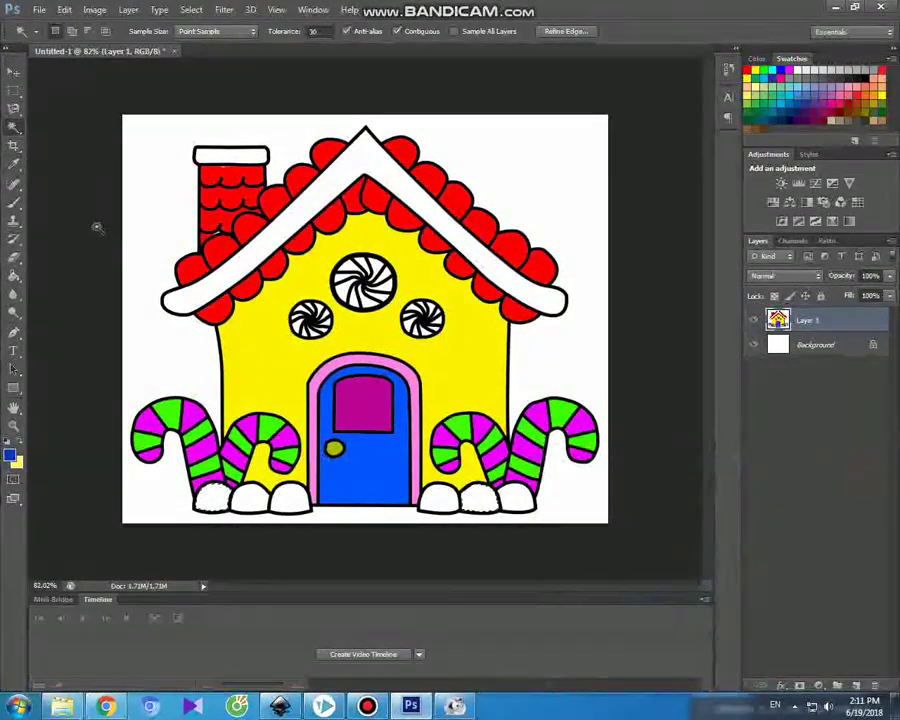
pyautogui.click(14, 201)
pyautogui.moveTo(205, 495); pyautogui.dragTo(225, 497)
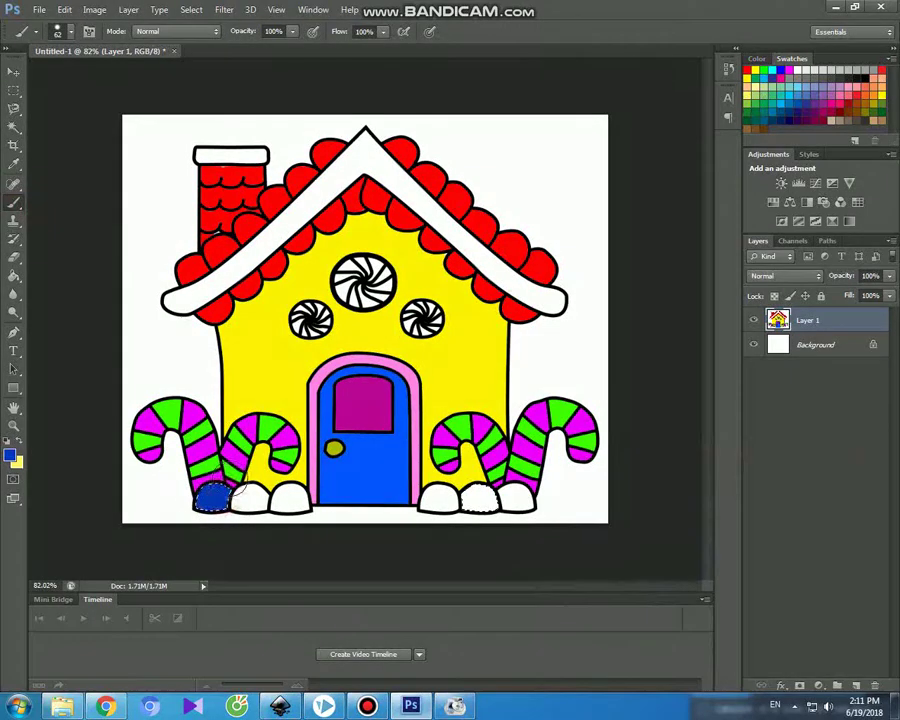
pyautogui.moveTo(465, 495); pyautogui.dragTo(505, 500)
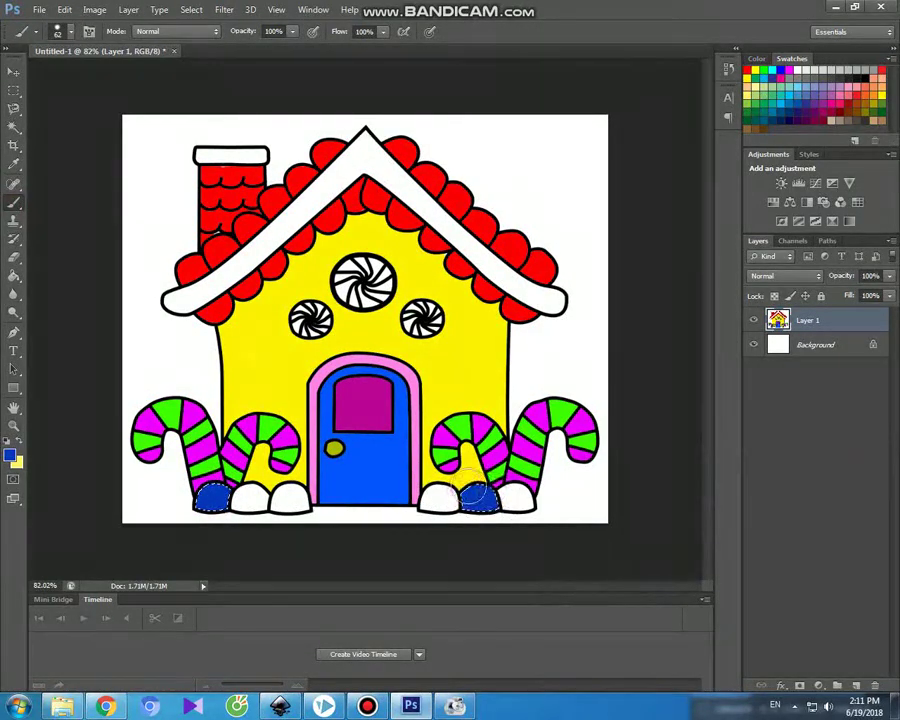
# Select a white gumdrop and paint it bright red
pyautogui.click(14, 124)
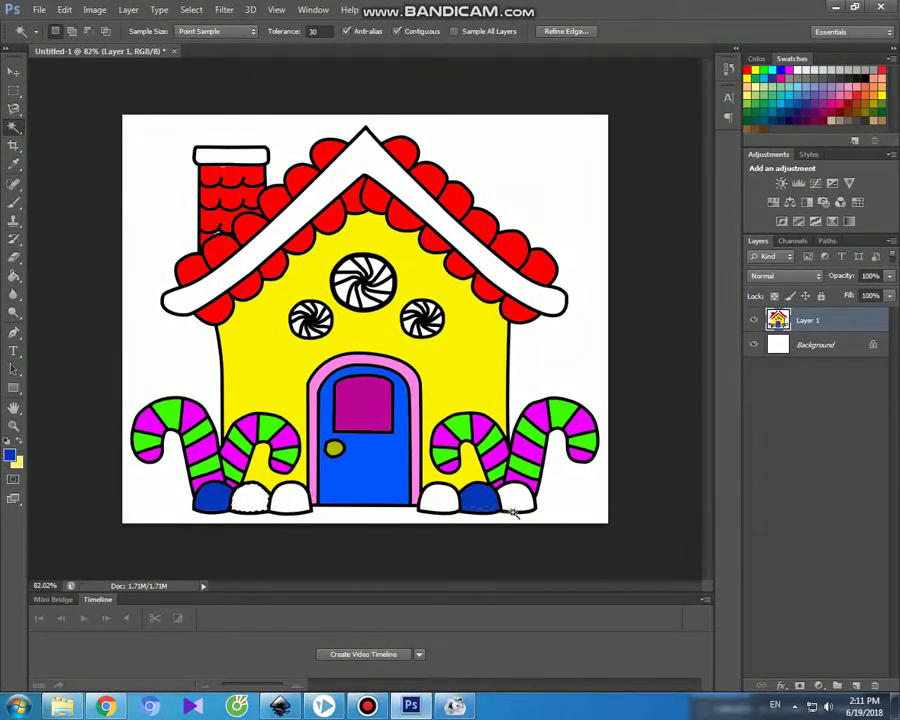
pyautogui.click(516, 500)
pyautogui.click(10, 455)
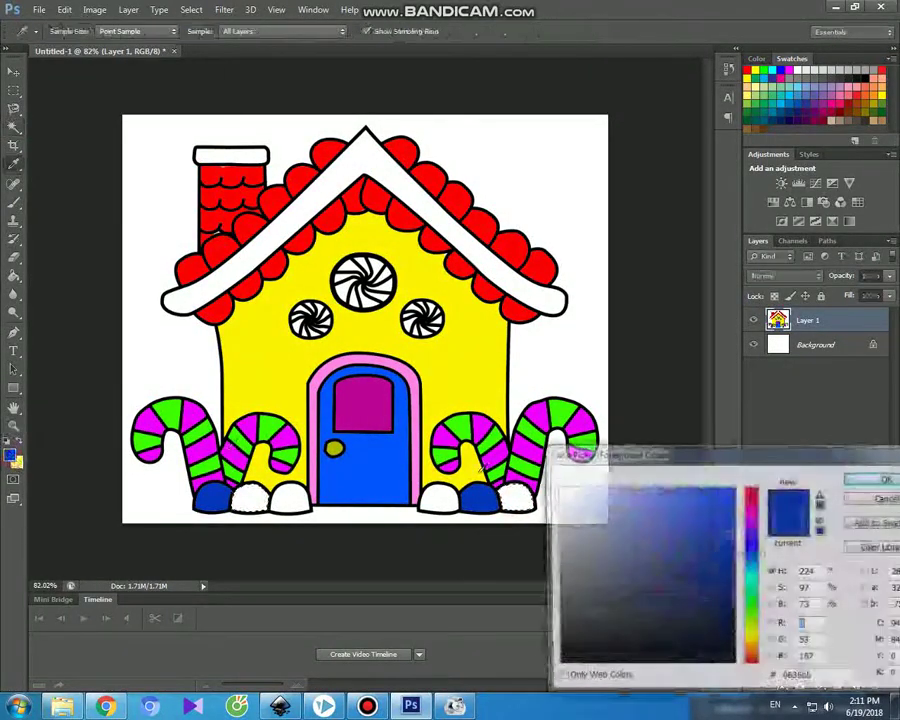
pyautogui.click(752, 497)
pyautogui.click(750, 490)
pyautogui.click(730, 487)
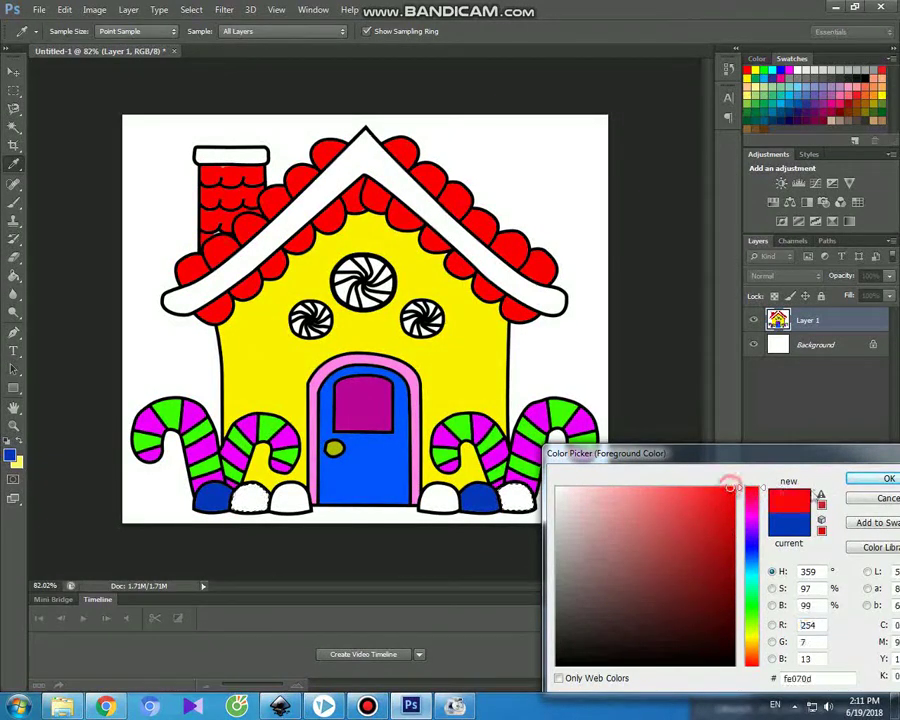
pyautogui.click(885, 478)
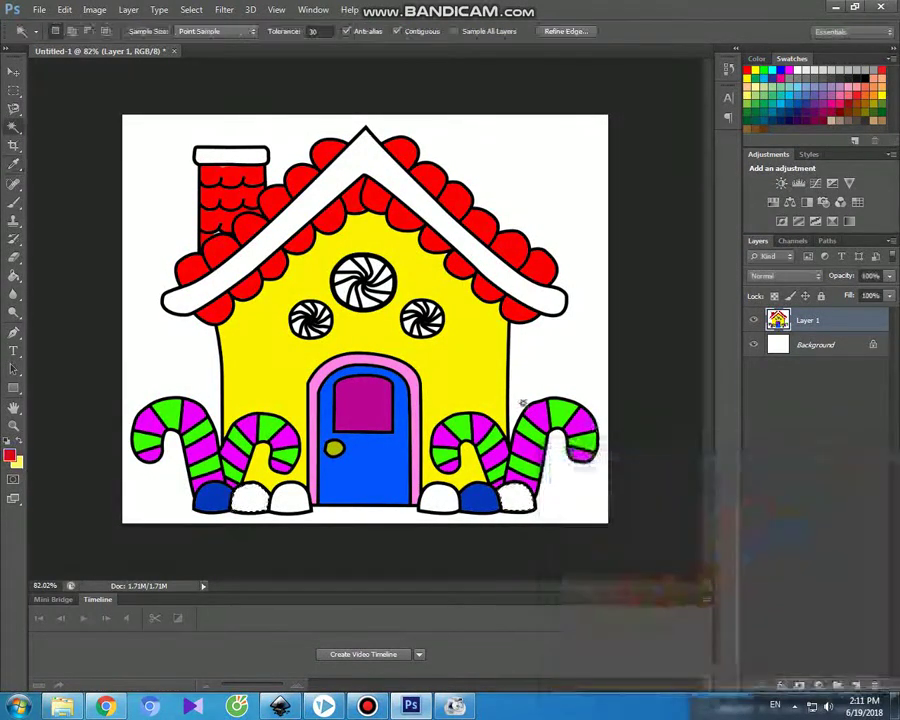
pyautogui.click(14, 200)
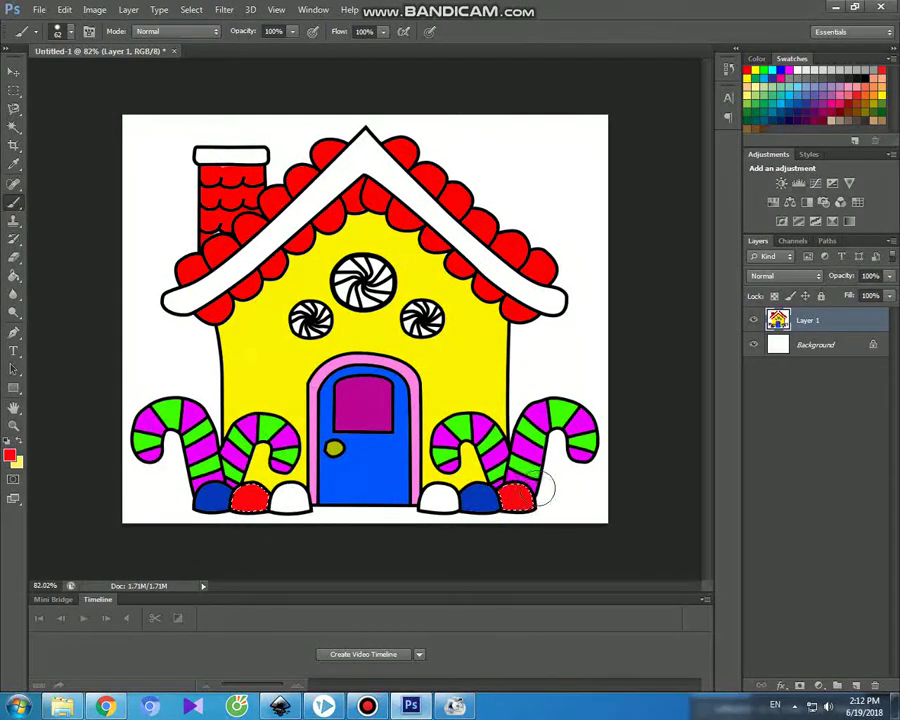
pyautogui.click(10, 73)
# Paint the candy right of the door purple
pyautogui.click(14, 127)
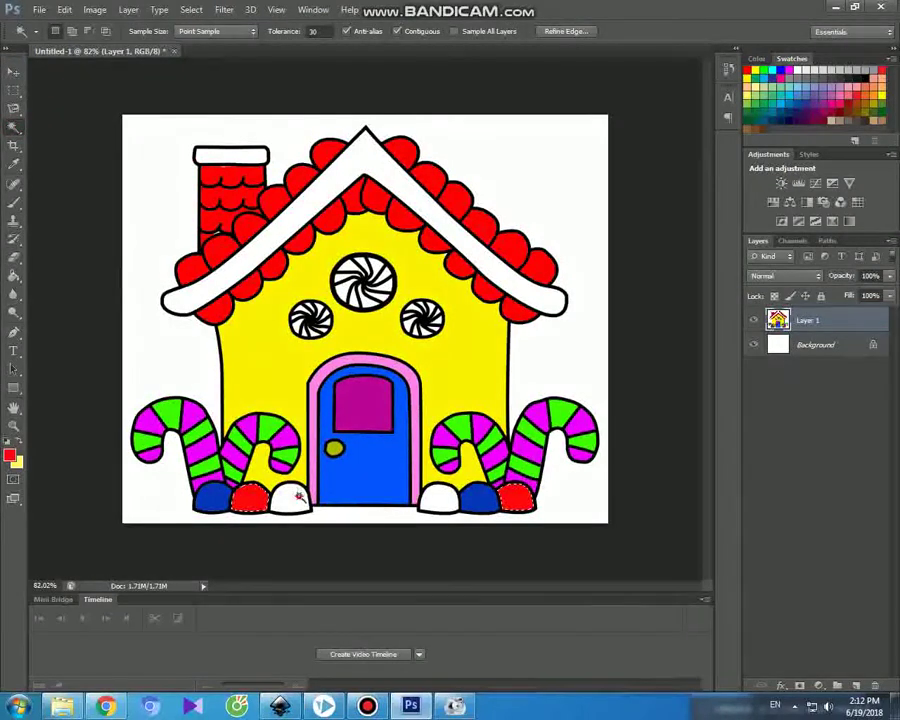
pyautogui.press('shift')
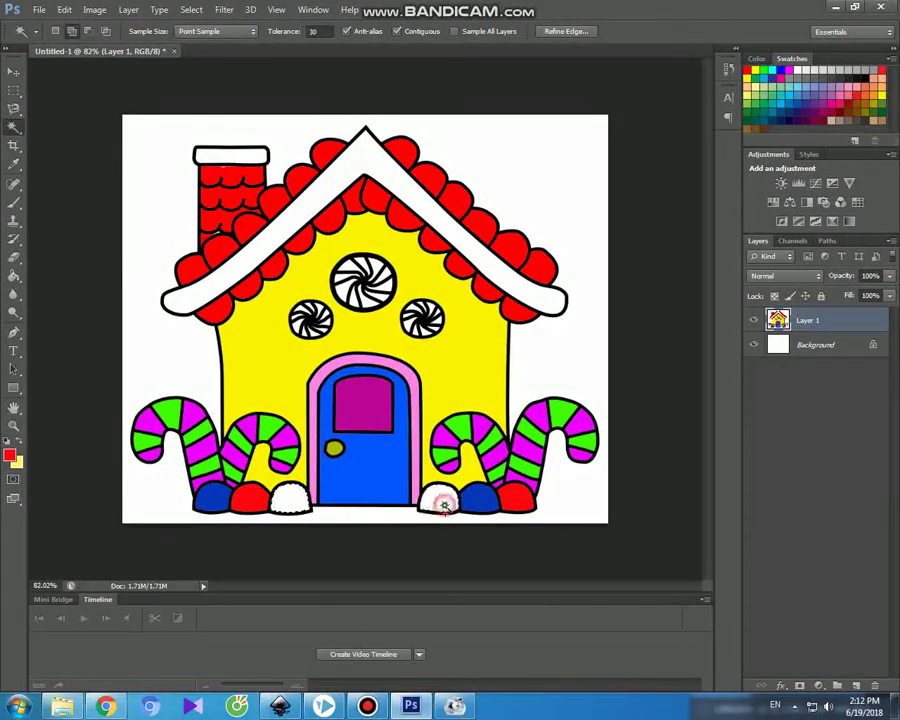
pyautogui.click(9, 457)
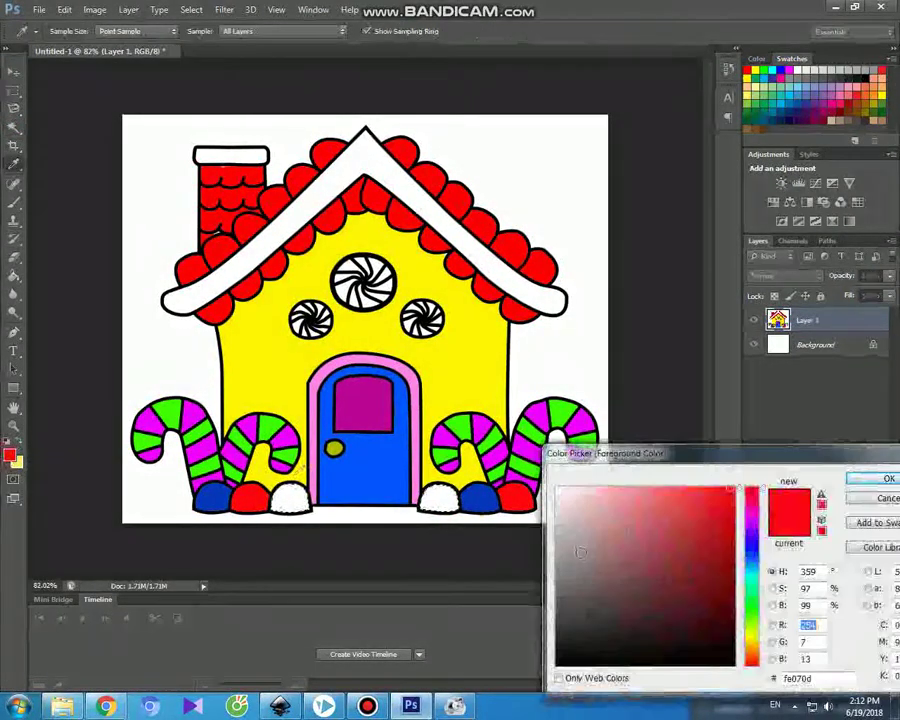
pyautogui.click(752, 531)
pyautogui.click(857, 480)
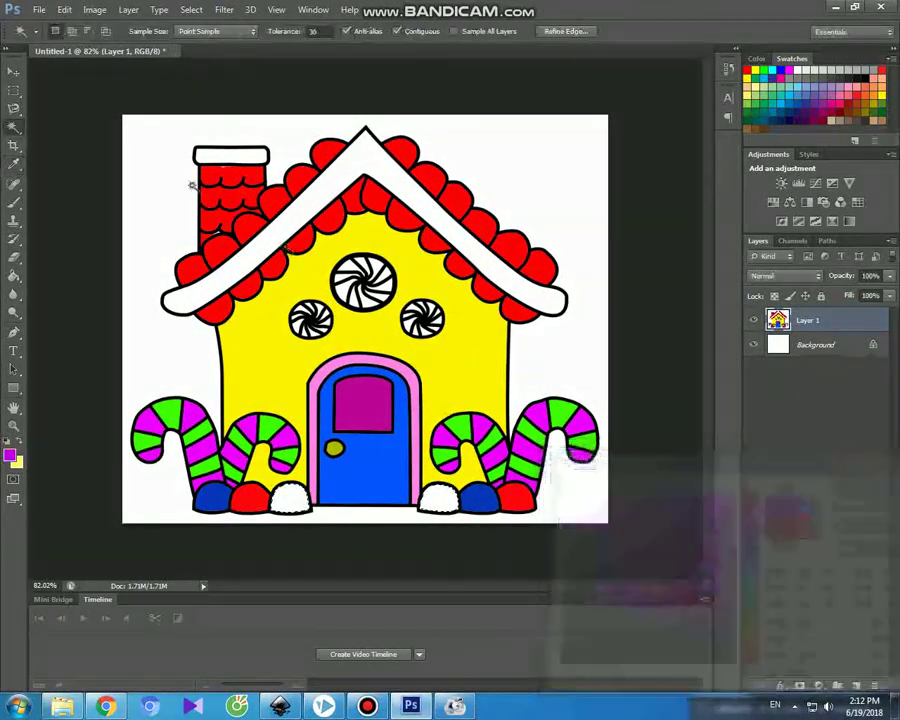
pyautogui.click(14, 200)
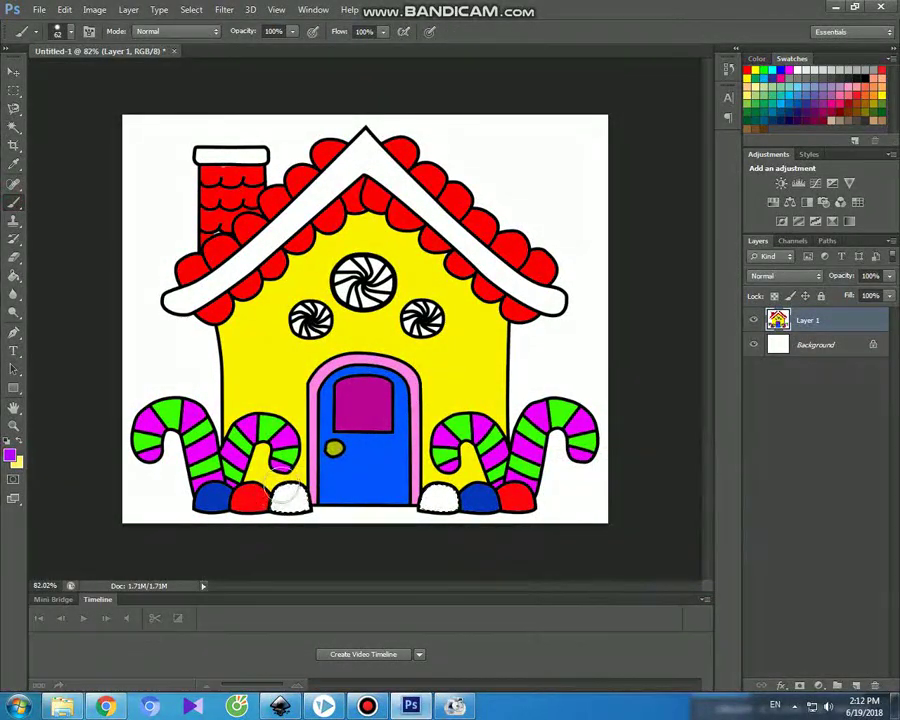
pyautogui.moveTo(428, 495); pyautogui.dragTo(452, 501)
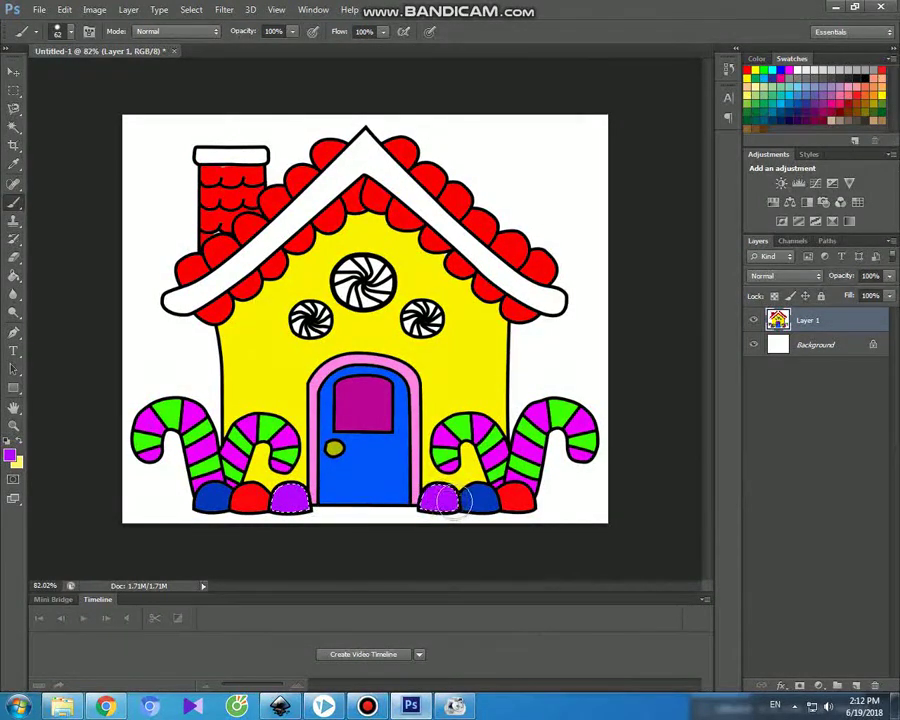
pyautogui.click(14, 72)
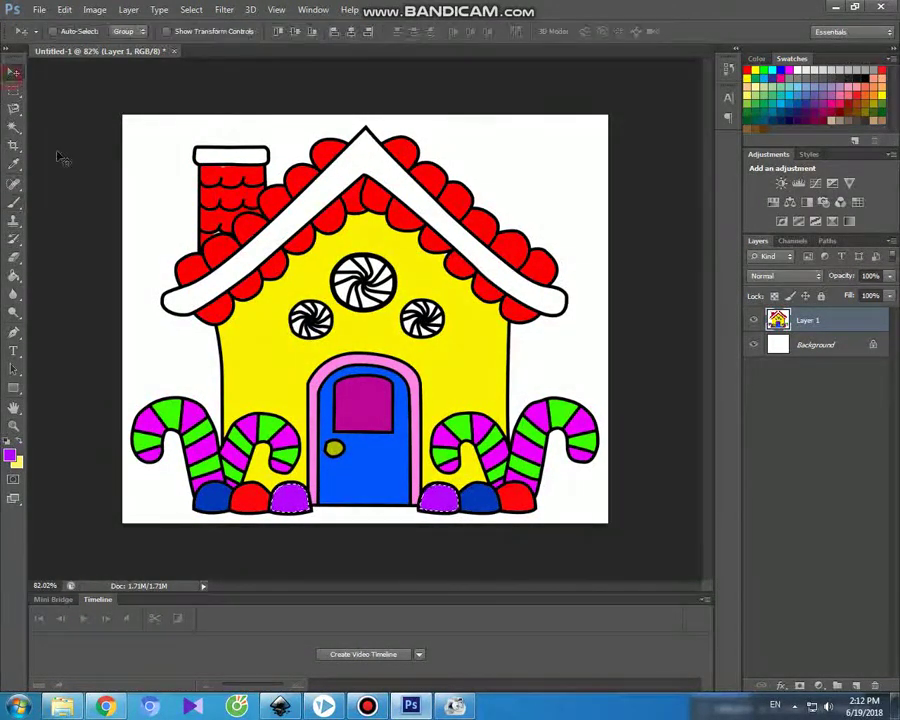
# Set the foreground colour to dark red
pyautogui.click(12, 456)
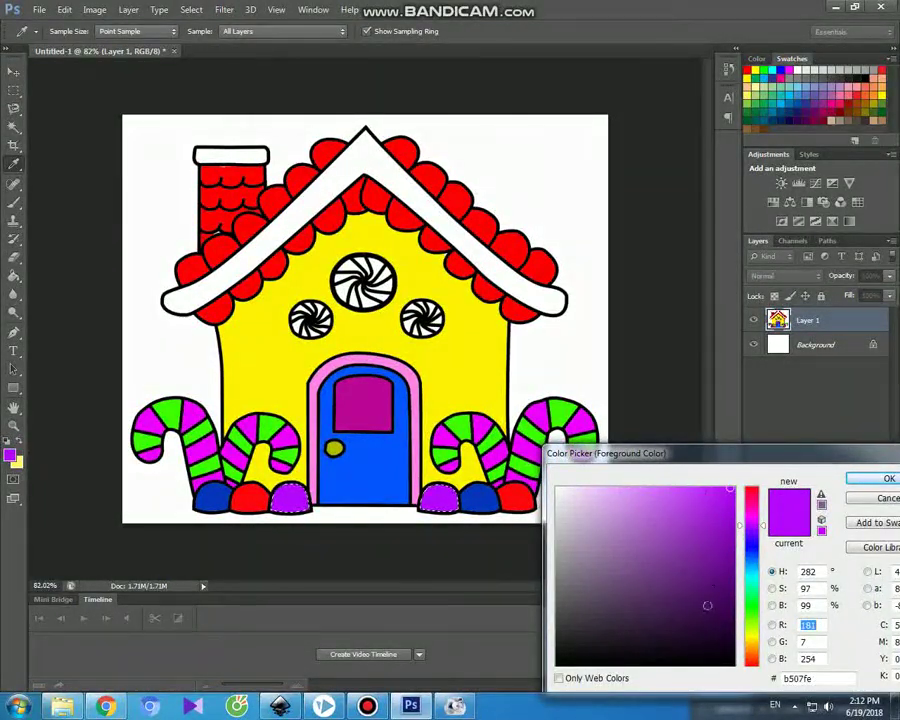
pyautogui.moveTo(751, 652); pyautogui.dragTo(765, 666)
pyautogui.click(729, 530)
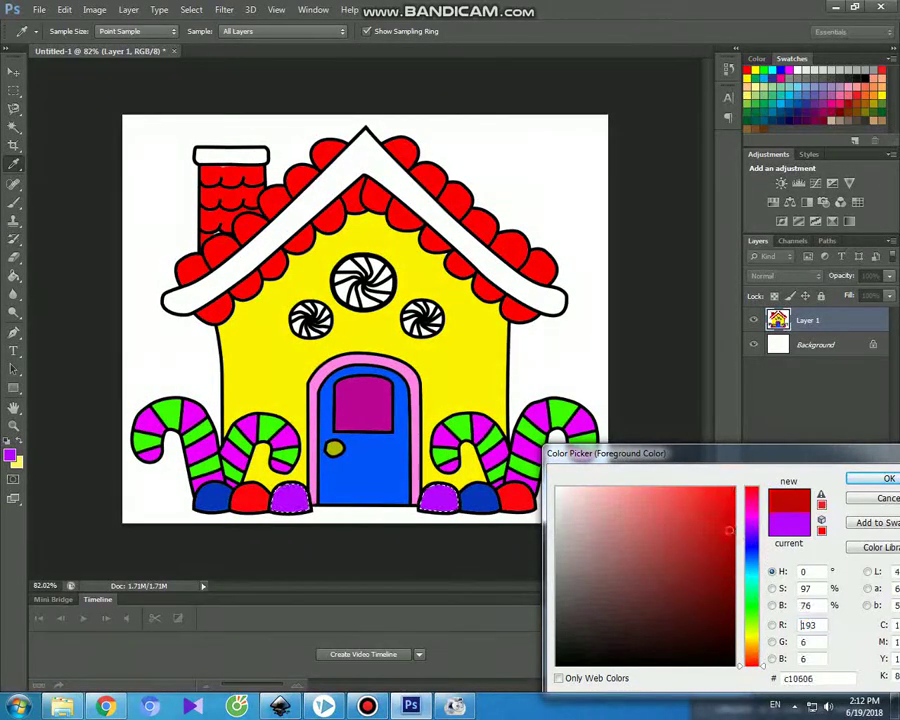
pyautogui.click(887, 480)
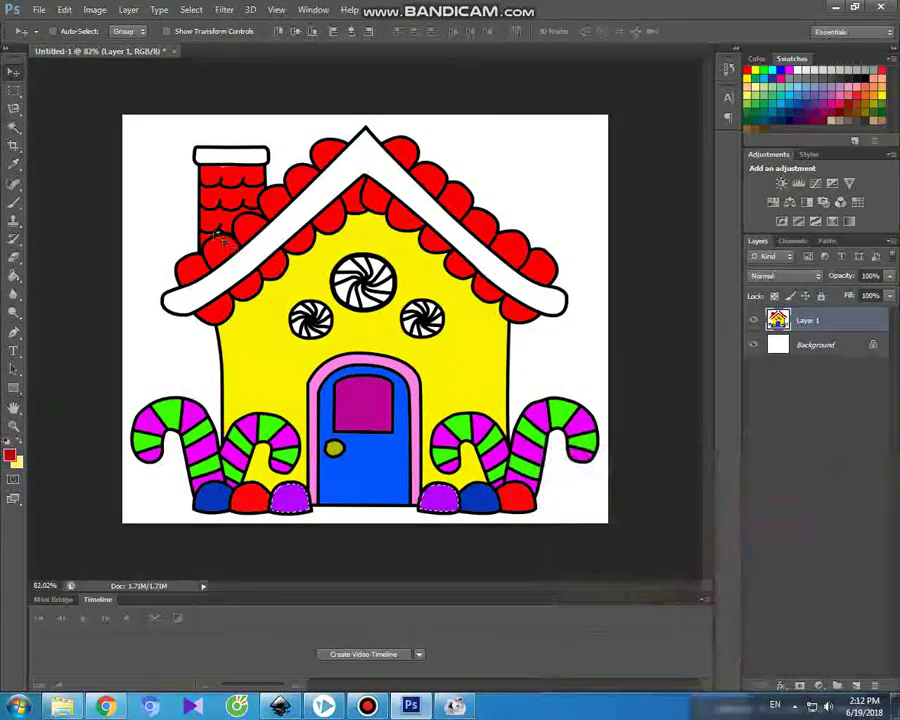
# Select the white roof icing and brush both the left and right sides dark red
pyautogui.click(12, 125)
pyautogui.click(280, 228)
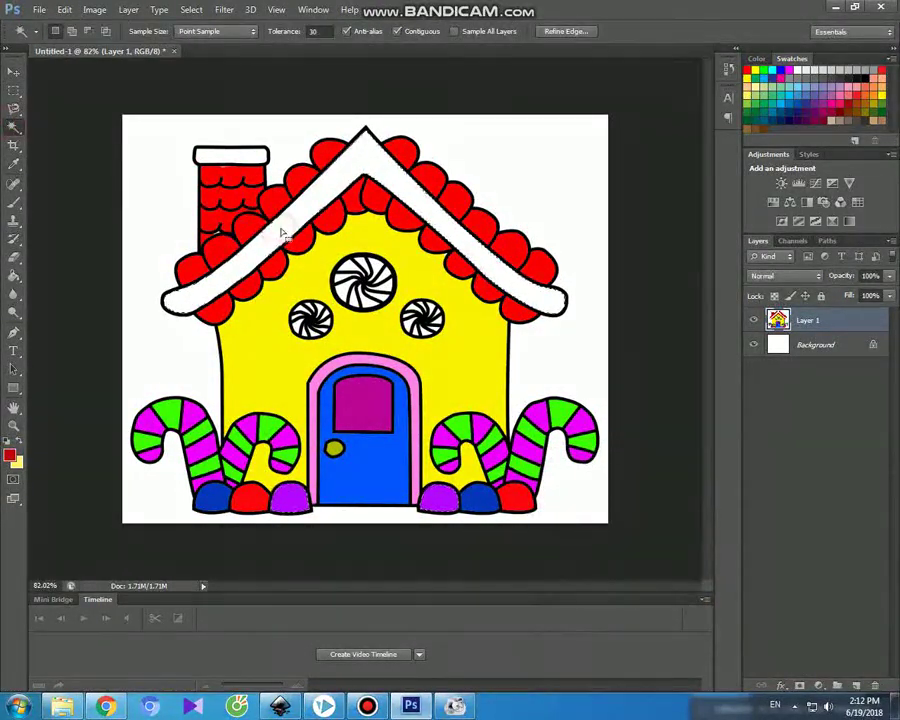
pyautogui.click(14, 200)
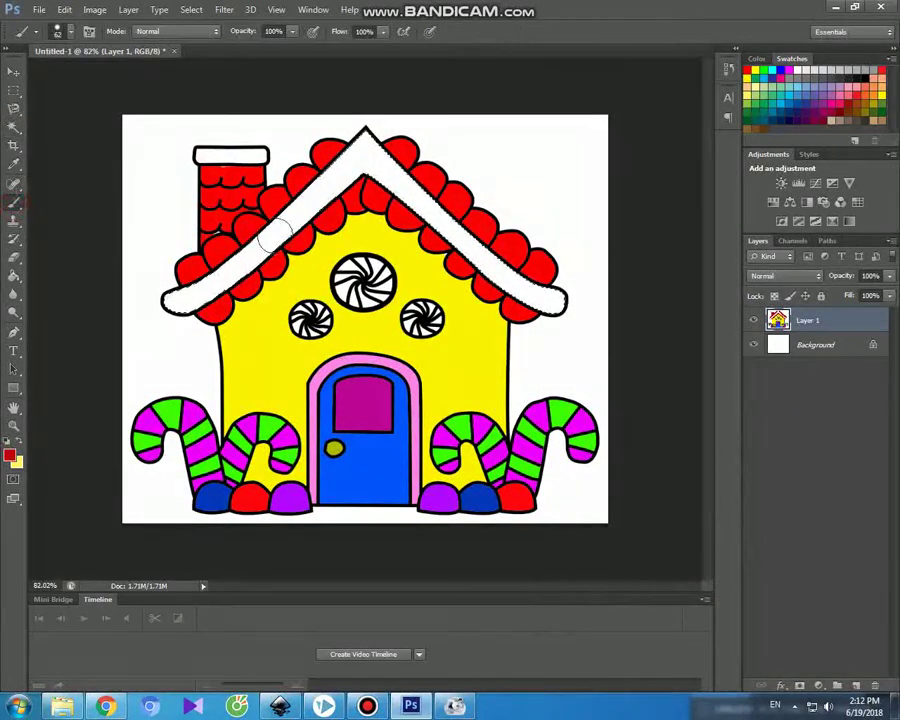
pyautogui.moveTo(370, 133)
pyautogui.mouseDown()
pyautogui.moveTo(159, 287)
pyautogui.moveTo(210, 298)
pyautogui.mouseUp()
pyautogui.moveTo(386, 176)
pyautogui.mouseDown()
pyautogui.moveTo(522, 280)
pyautogui.moveTo(504, 287)
pyautogui.mouseUp()
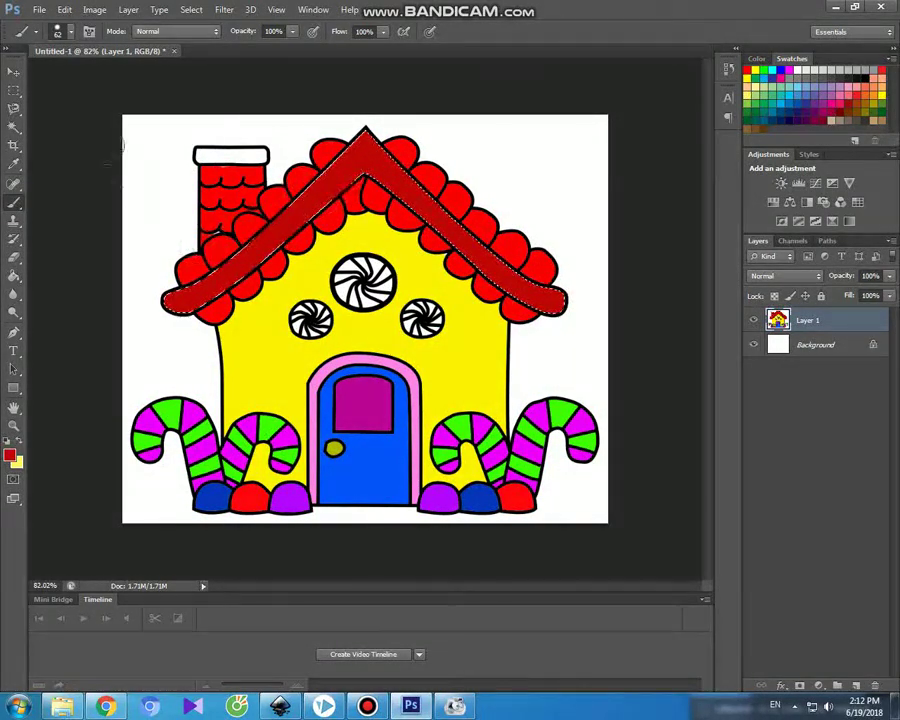
pyautogui.click(15, 72)
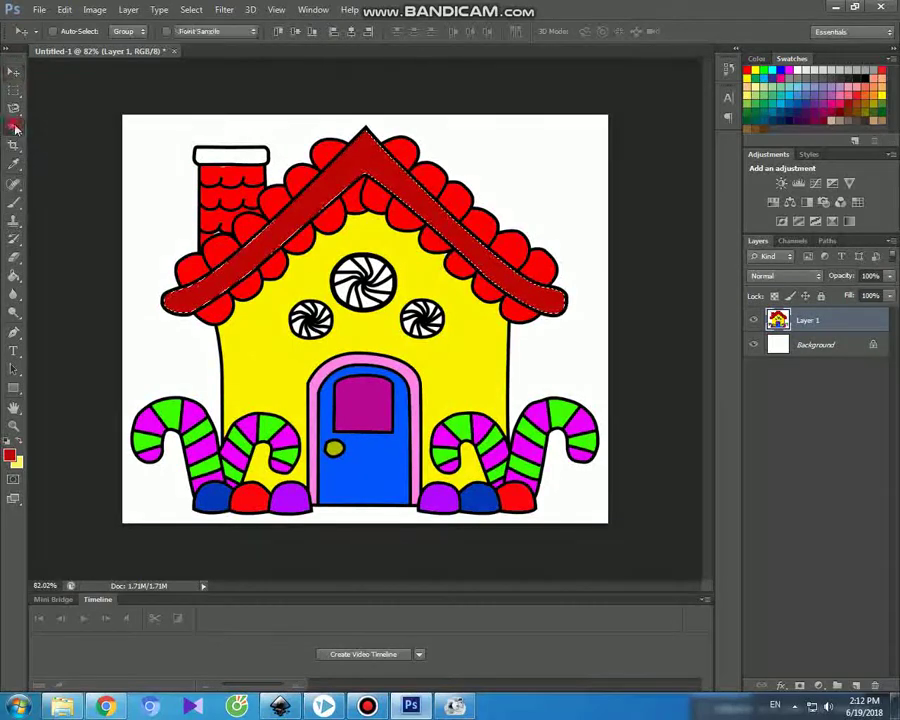
# Paint the chimney cap dark brown, then select the white background around the house
pyautogui.click(14, 127)
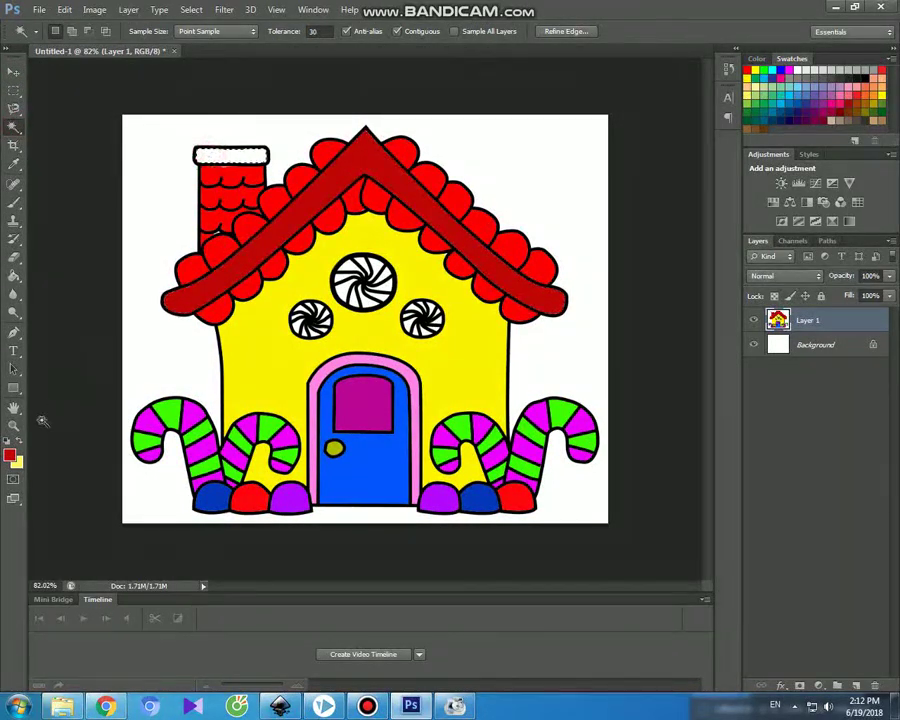
pyautogui.click(12, 456)
pyautogui.click(757, 646)
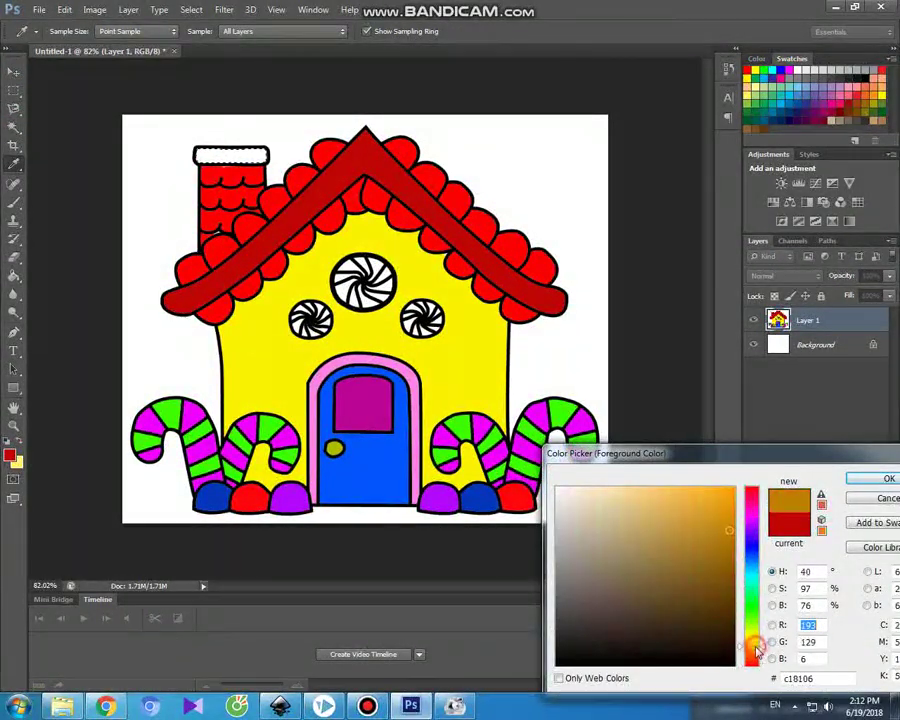
pyautogui.click(716, 610)
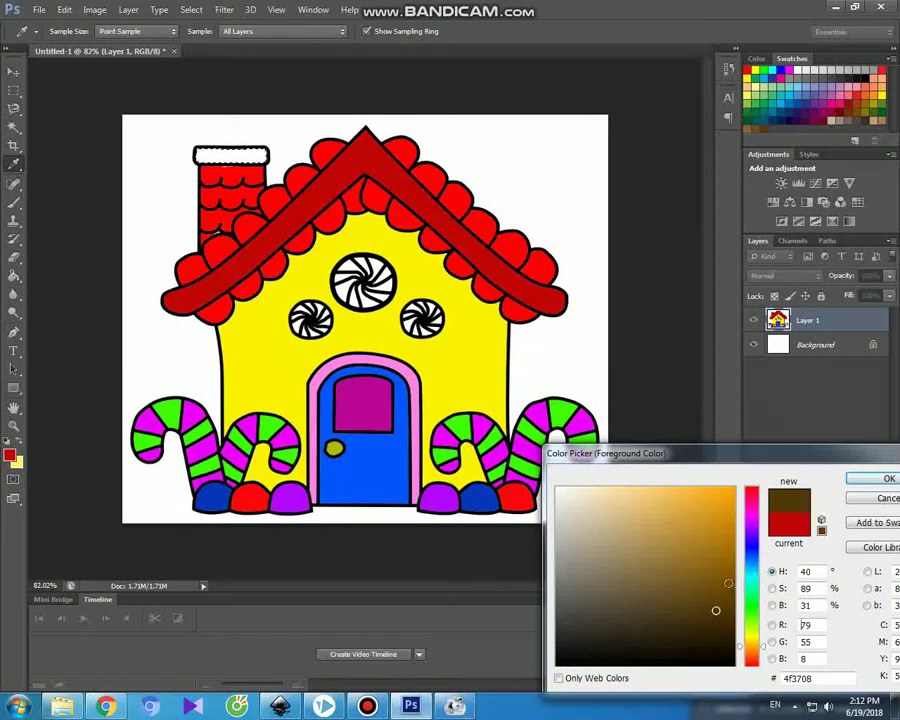
pyautogui.click(862, 477)
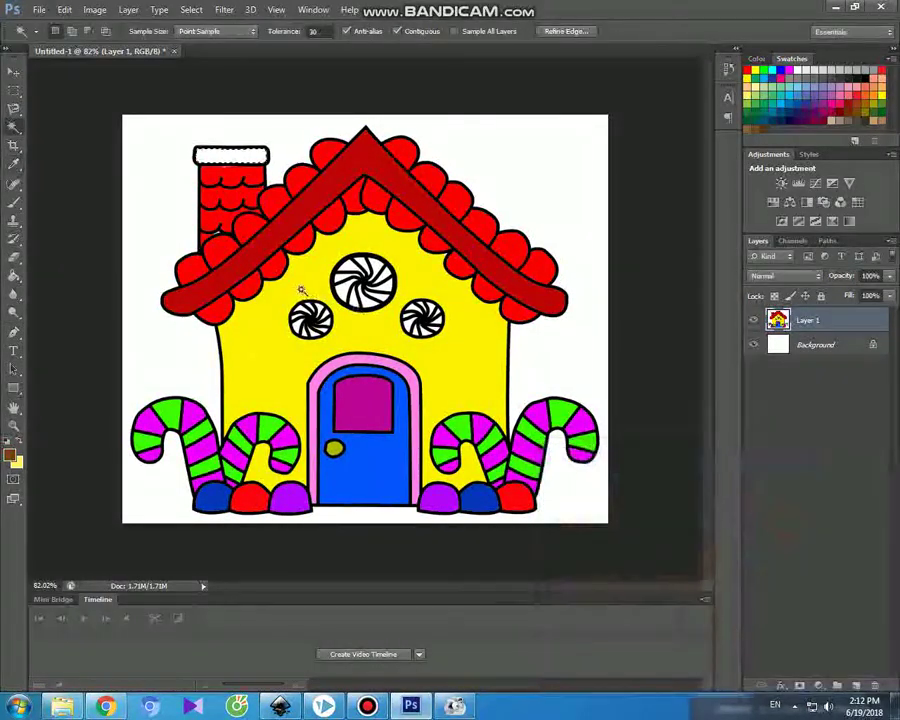
pyautogui.click(12, 207)
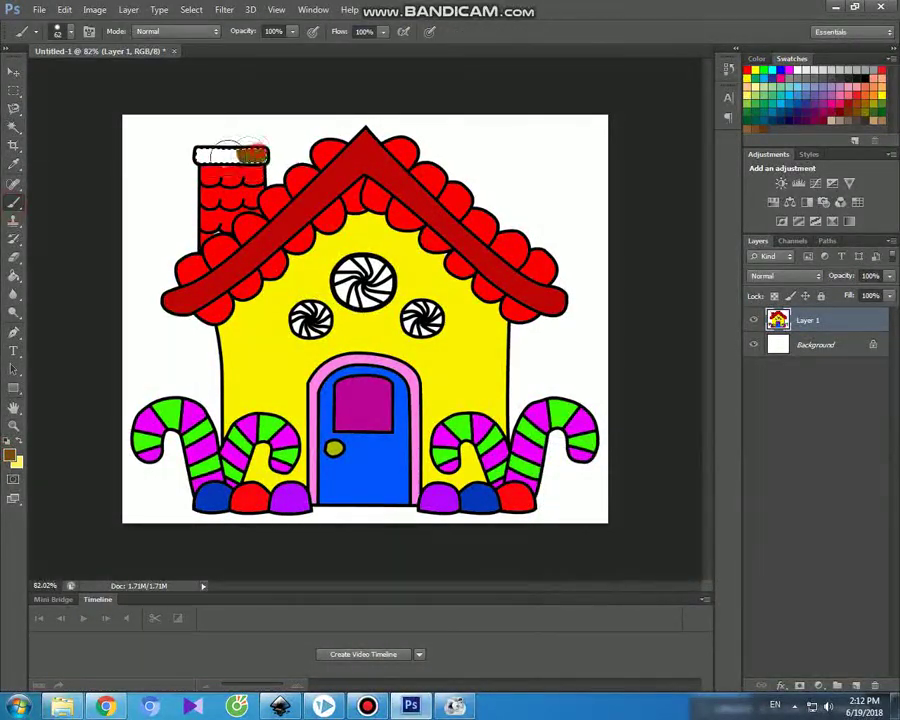
pyautogui.click(13, 70)
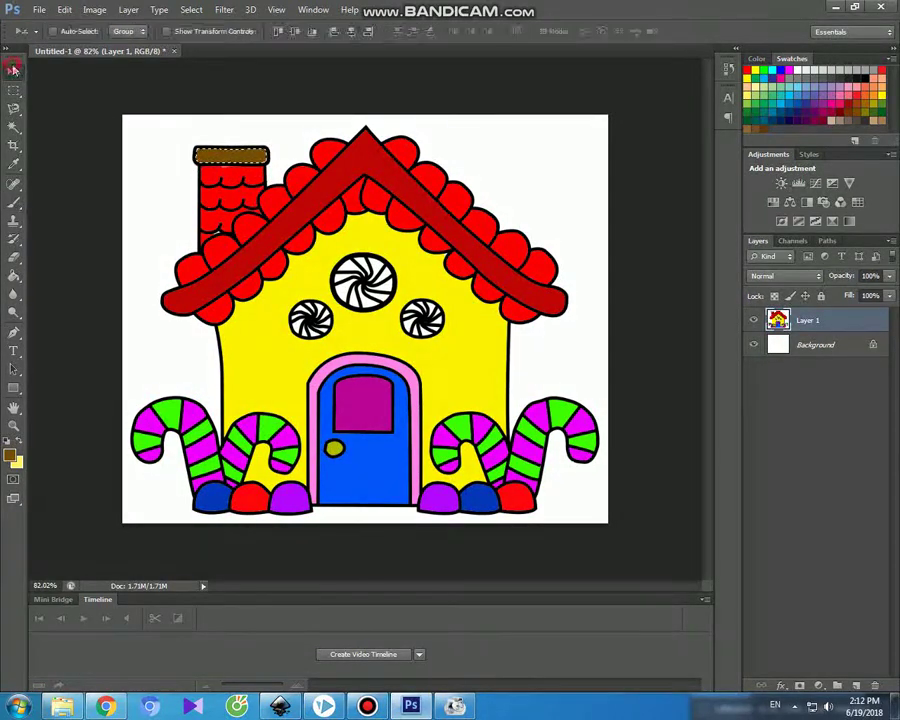
pyautogui.click(15, 127)
pyautogui.click(163, 171)
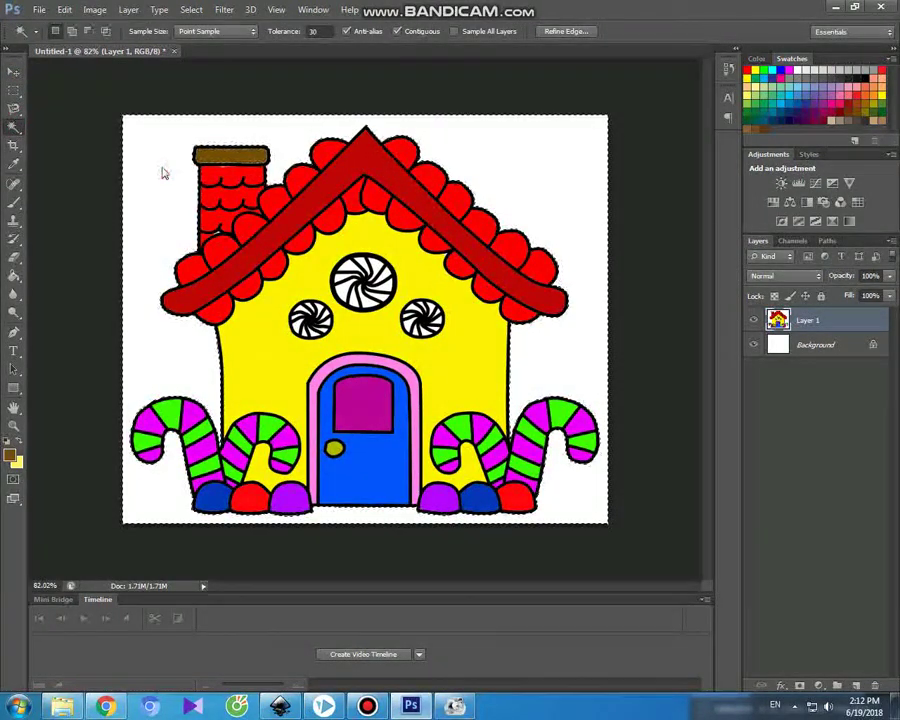
# Set the foreground colour to a light cyan shade
pyautogui.click(10, 452)
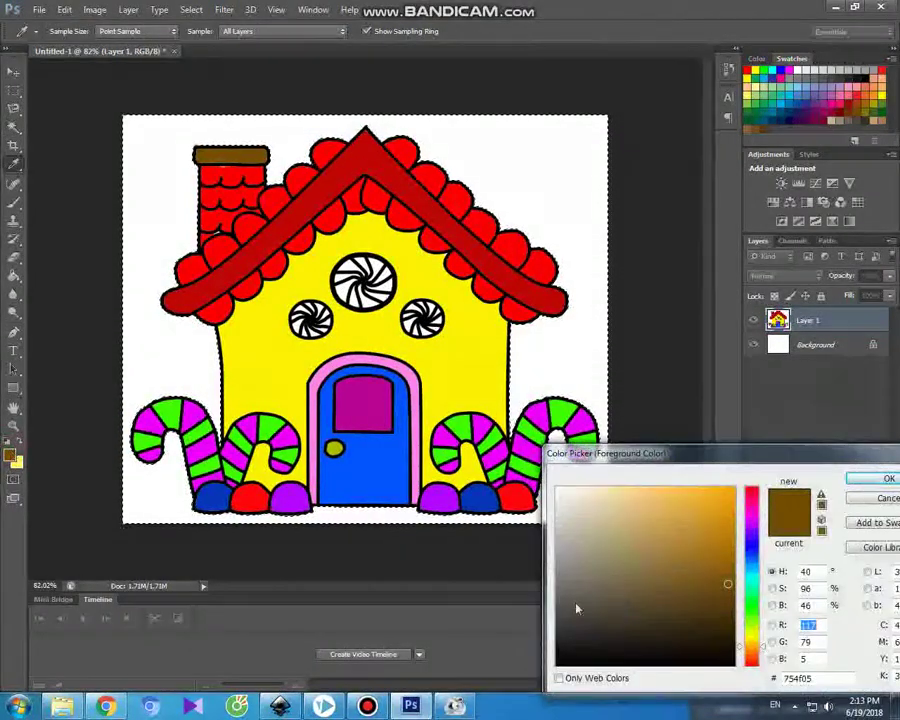
pyautogui.click(751, 572)
pyautogui.click(671, 488)
pyautogui.click(868, 479)
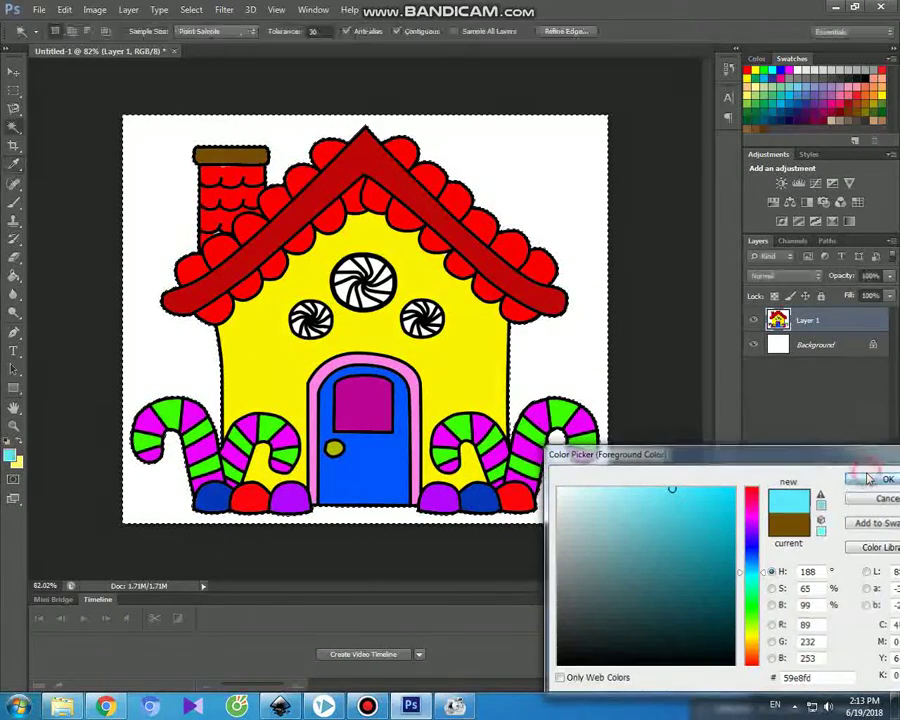
# Brush light cyan over all the selected sky around the house, then deselect
pyautogui.click(14, 203)
pyautogui.moveTo(135, 135)
pyautogui.mouseDown()
pyautogui.moveTo(153, 118)
pyautogui.moveTo(249, 133)
pyautogui.moveTo(595, 127)
pyautogui.moveTo(546, 157)
pyautogui.moveTo(423, 153)
pyautogui.mouseUp()
pyautogui.moveTo(593, 175)
pyautogui.mouseDown()
pyautogui.moveTo(597, 281)
pyautogui.moveTo(538, 237)
pyautogui.moveTo(555, 250)
pyautogui.moveTo(568, 289)
pyautogui.mouseUp()
pyautogui.moveTo(579, 218)
pyautogui.mouseDown()
pyautogui.moveTo(528, 177)
pyautogui.moveTo(554, 223)
pyautogui.mouseUp()
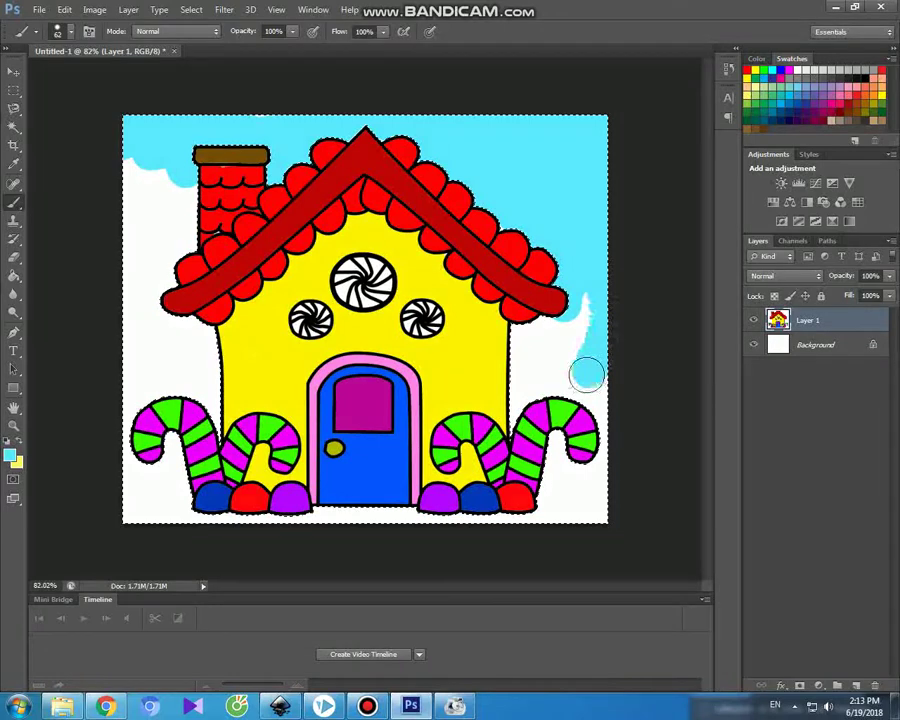
pyautogui.moveTo(587, 370)
pyautogui.mouseDown()
pyautogui.moveTo(577, 384)
pyautogui.moveTo(581, 302)
pyautogui.moveTo(546, 382)
pyautogui.moveTo(546, 338)
pyautogui.moveTo(497, 423)
pyautogui.mouseUp()
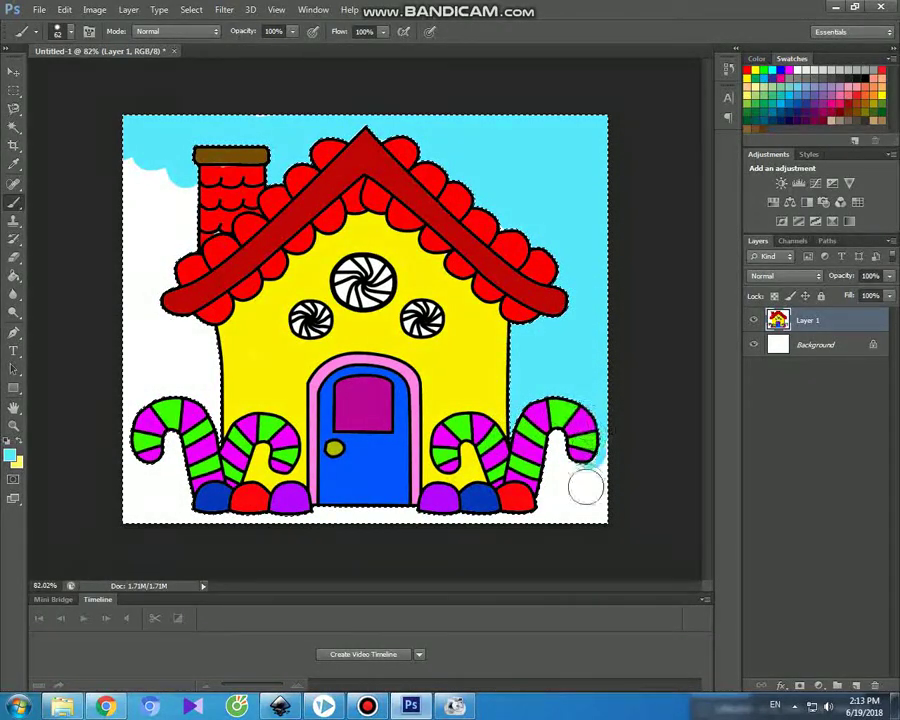
pyautogui.moveTo(589, 489)
pyautogui.mouseDown()
pyautogui.moveTo(595, 505)
pyautogui.moveTo(570, 455)
pyautogui.moveTo(570, 486)
pyautogui.mouseUp()
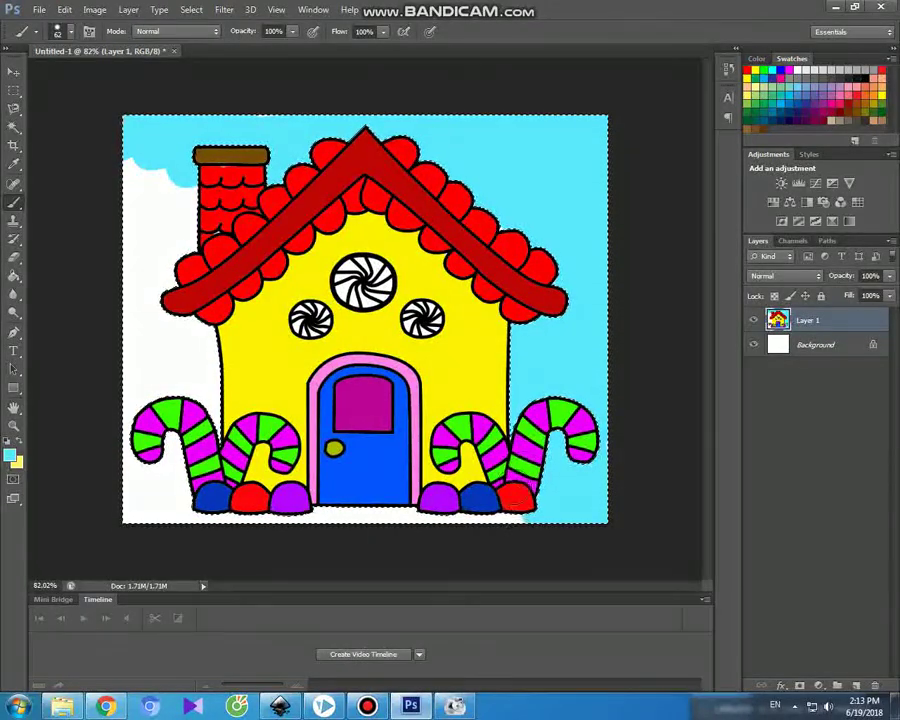
pyautogui.moveTo(520, 512)
pyautogui.mouseDown()
pyautogui.moveTo(181, 528)
pyautogui.moveTo(116, 492)
pyautogui.mouseUp()
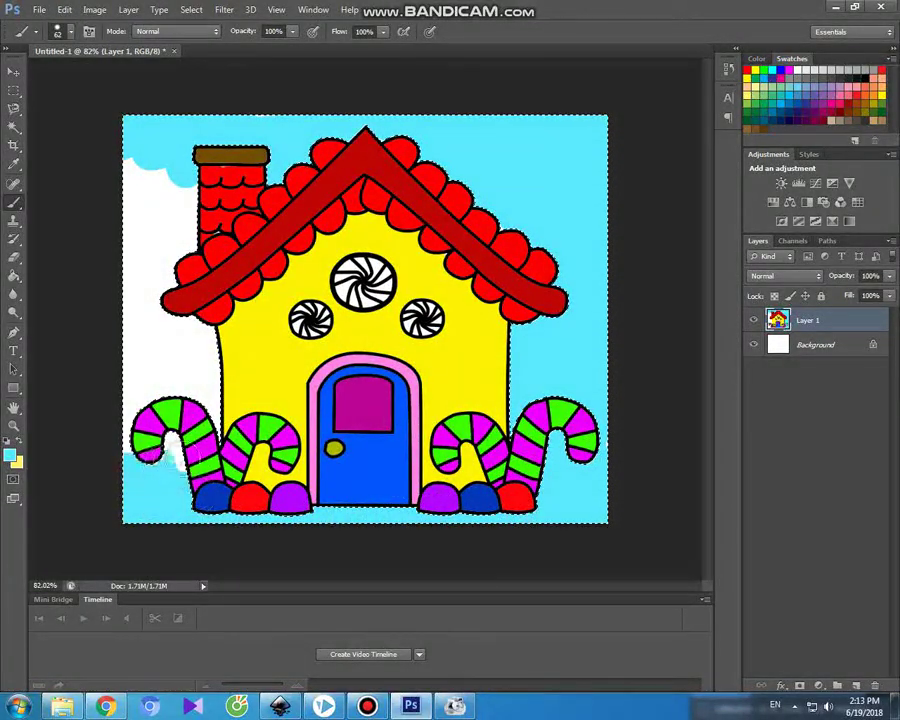
pyautogui.moveTo(148, 435)
pyautogui.mouseDown()
pyautogui.moveTo(193, 338)
pyautogui.moveTo(191, 297)
pyautogui.moveTo(145, 413)
pyautogui.moveTo(140, 240)
pyautogui.moveTo(151, 207)
pyautogui.moveTo(143, 170)
pyautogui.moveTo(135, 235)
pyautogui.moveTo(200, 200)
pyautogui.moveTo(188, 190)
pyautogui.moveTo(163, 250)
pyautogui.mouseUp()
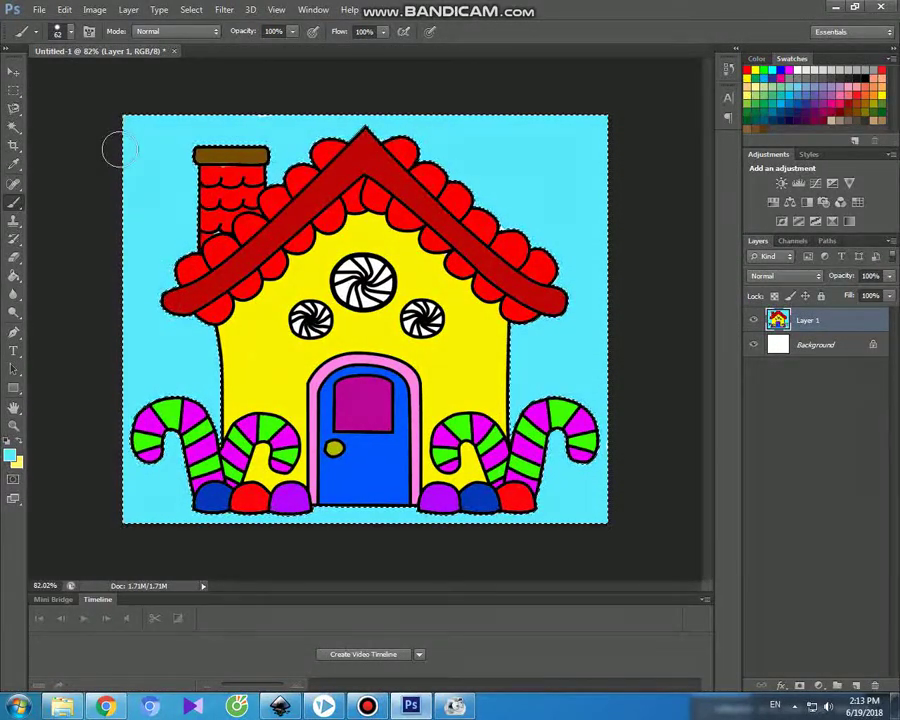
pyautogui.hotkey('ctrl', 'd')
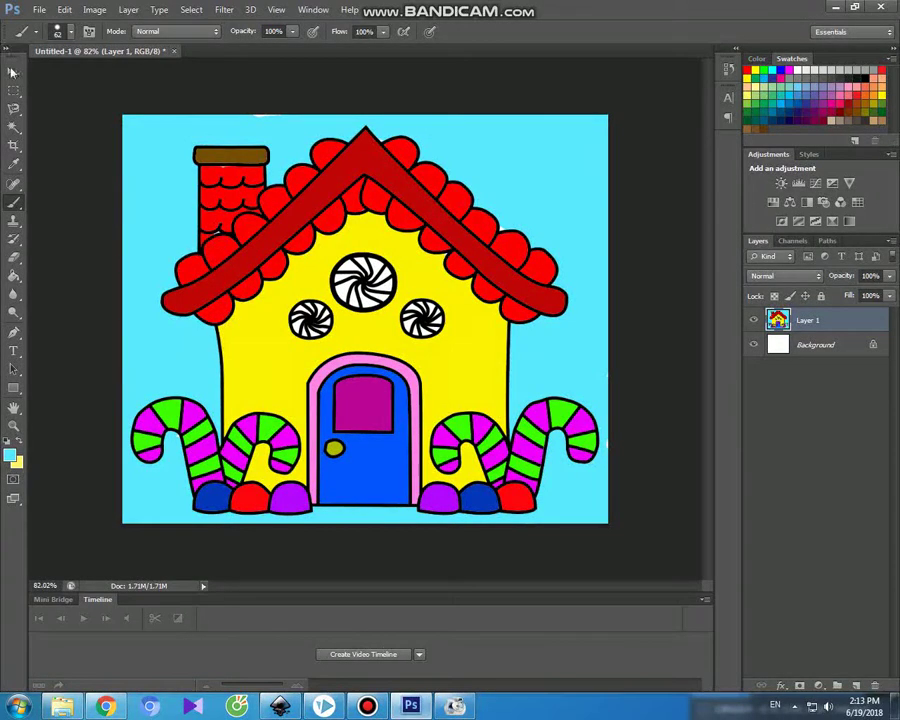
# Zoom in on the house and Magic Wand-select the swirl candy's white stripes
pyautogui.click(13, 72)
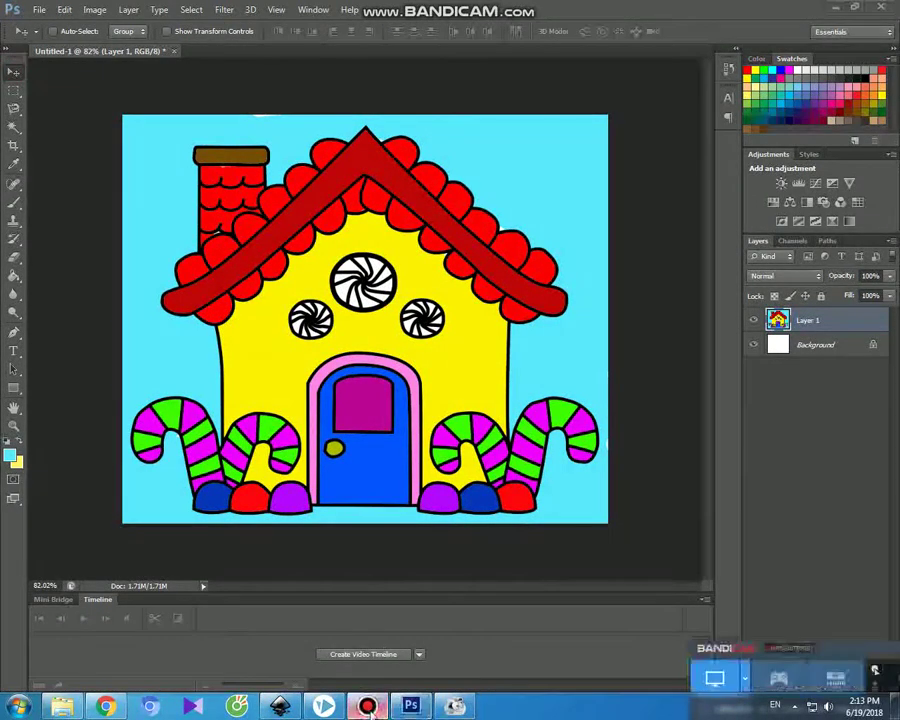
pyautogui.hotkey('ctrl', '+')
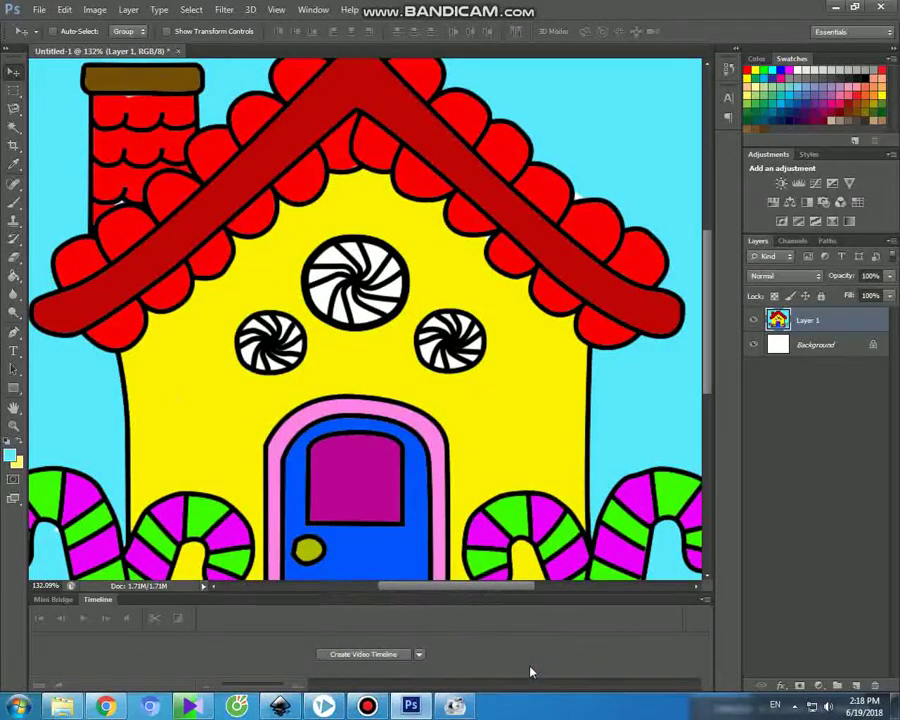
pyautogui.click(13, 126)
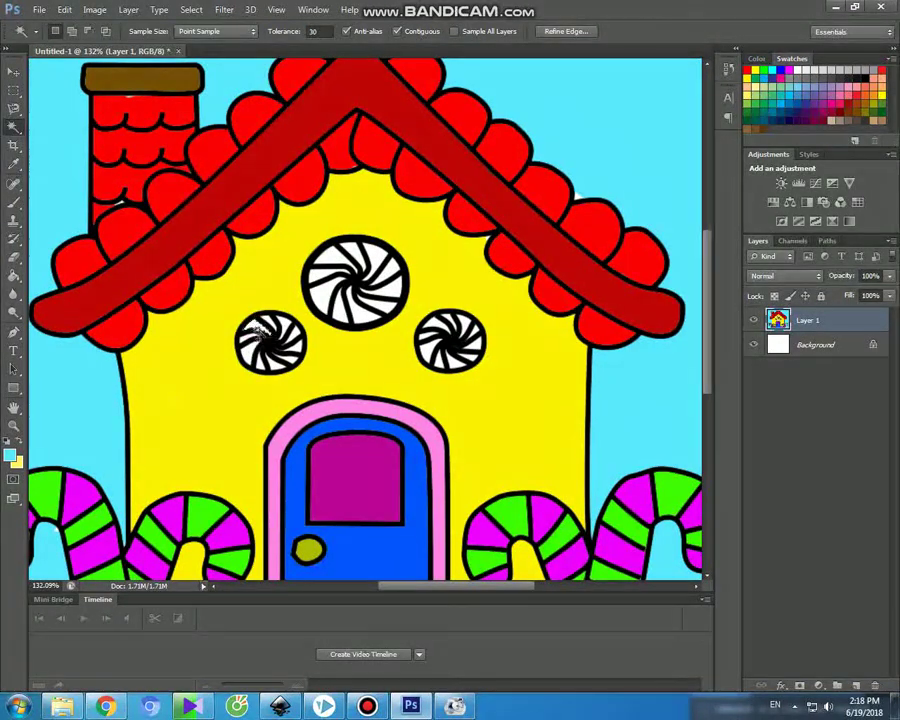
pyautogui.click(275, 336)
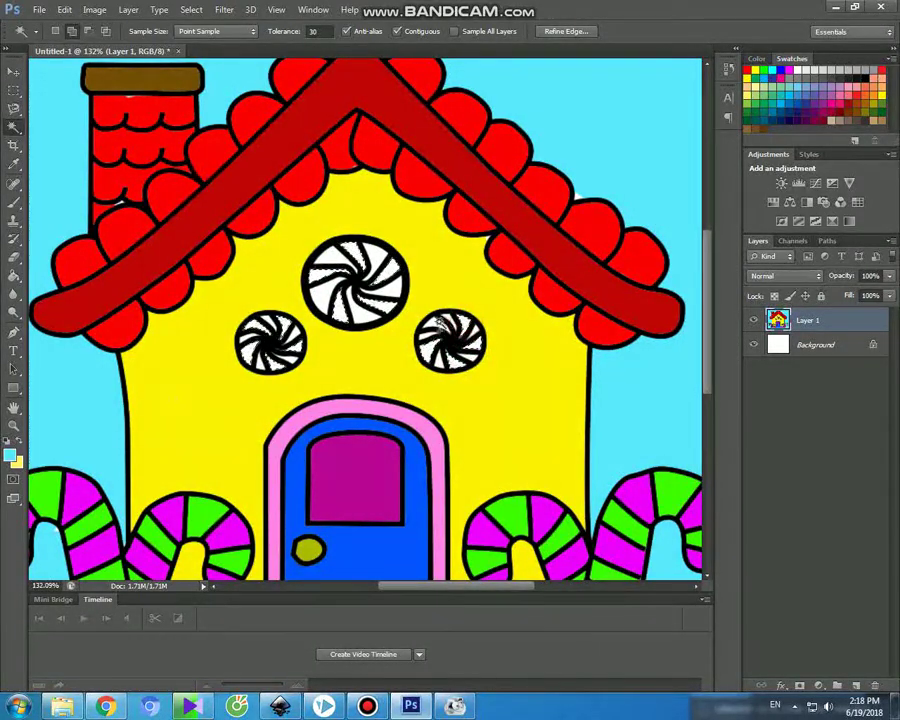
pyautogui.click(11, 455)
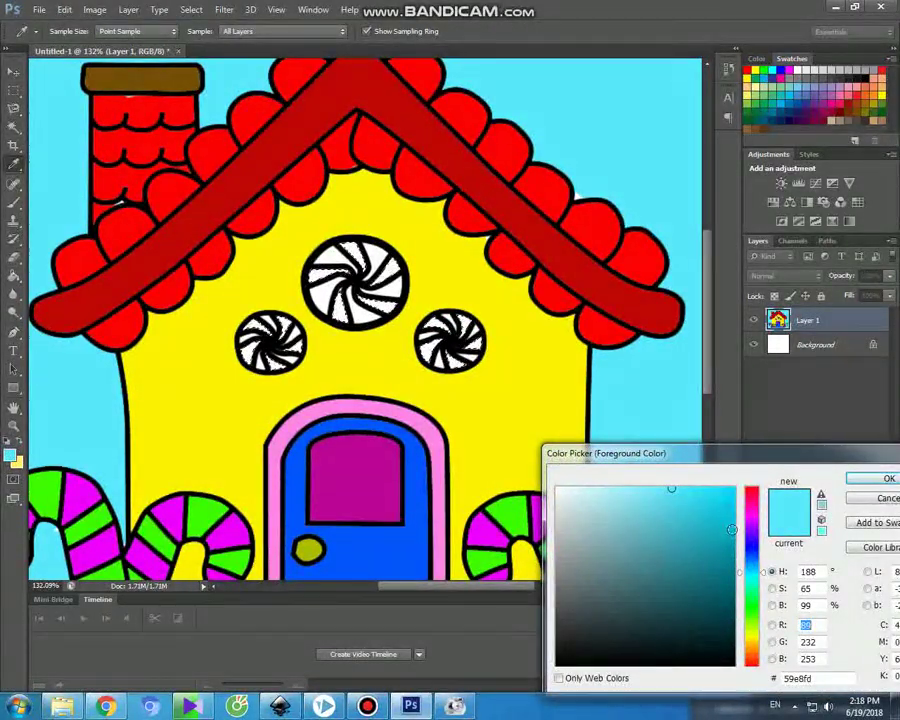
# Paint the selected swirl candy stripes light cyan
pyautogui.click(872, 479)
pyautogui.click(13, 200)
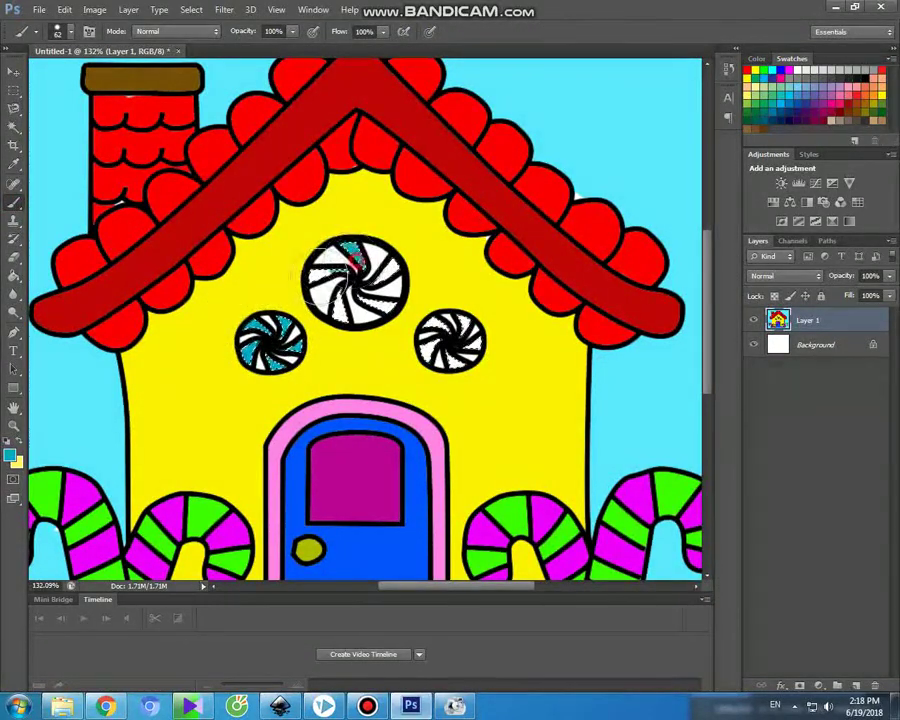
pyautogui.moveTo(438, 342); pyautogui.dragTo(461, 319)
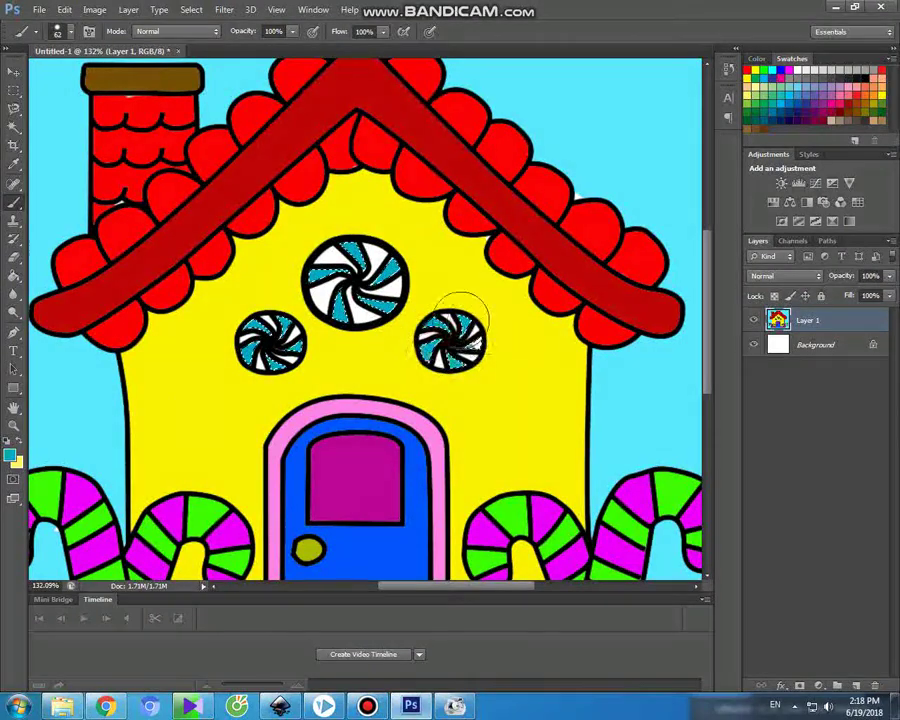
pyautogui.click(14, 72)
pyautogui.click(13, 126)
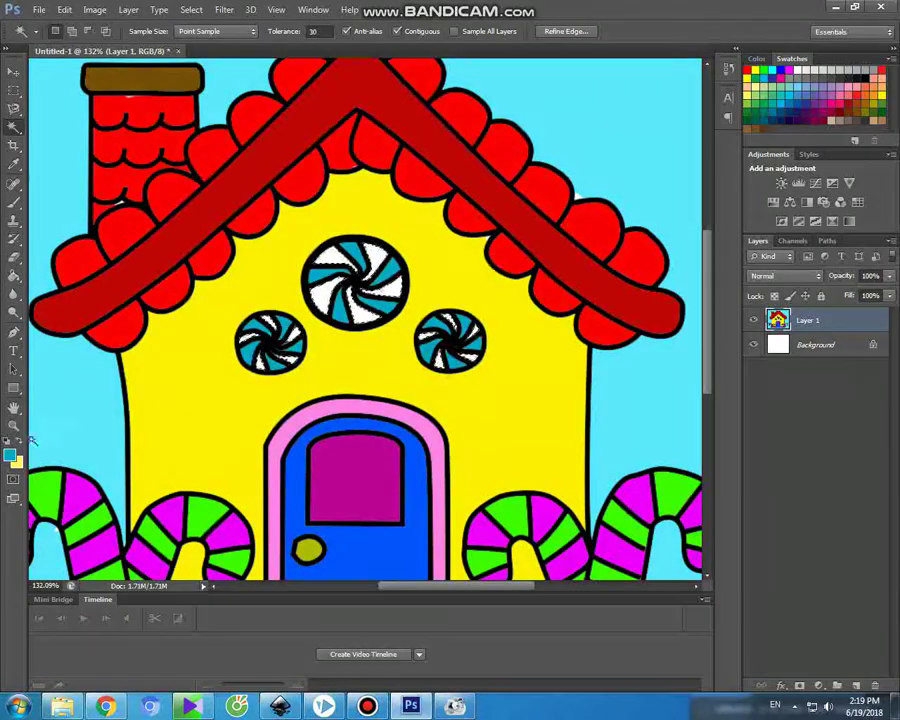
pyautogui.click(11, 456)
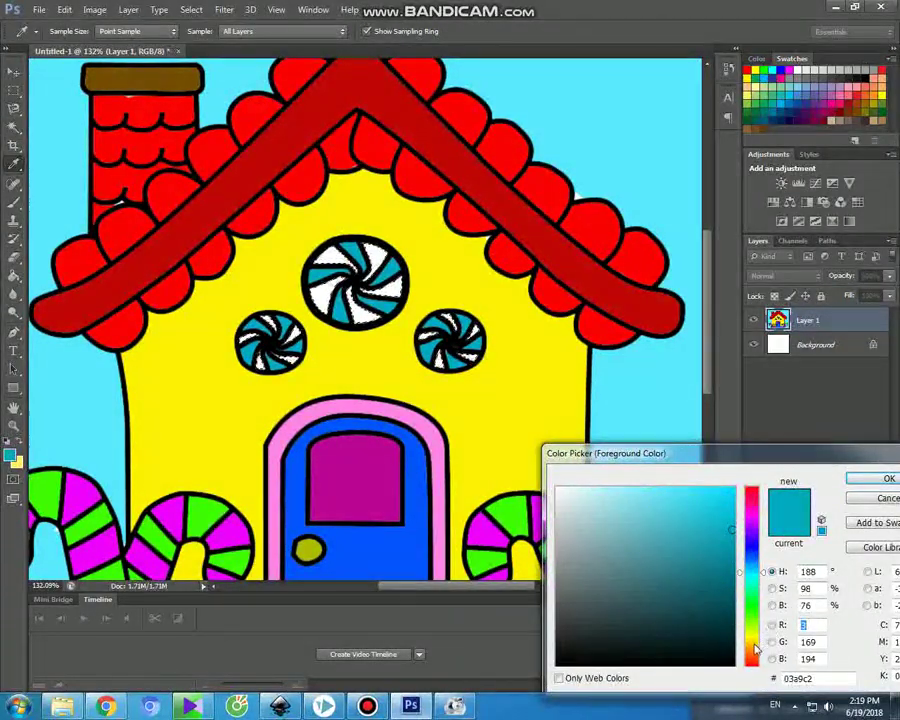
# Paint the selected swirl window stripes orange fc8505, then fit the image on screen
pyautogui.moveTo(757, 649)
pyautogui.mouseDown()
pyautogui.moveTo(756, 619)
pyautogui.moveTo(757, 660)
pyautogui.mouseUp()
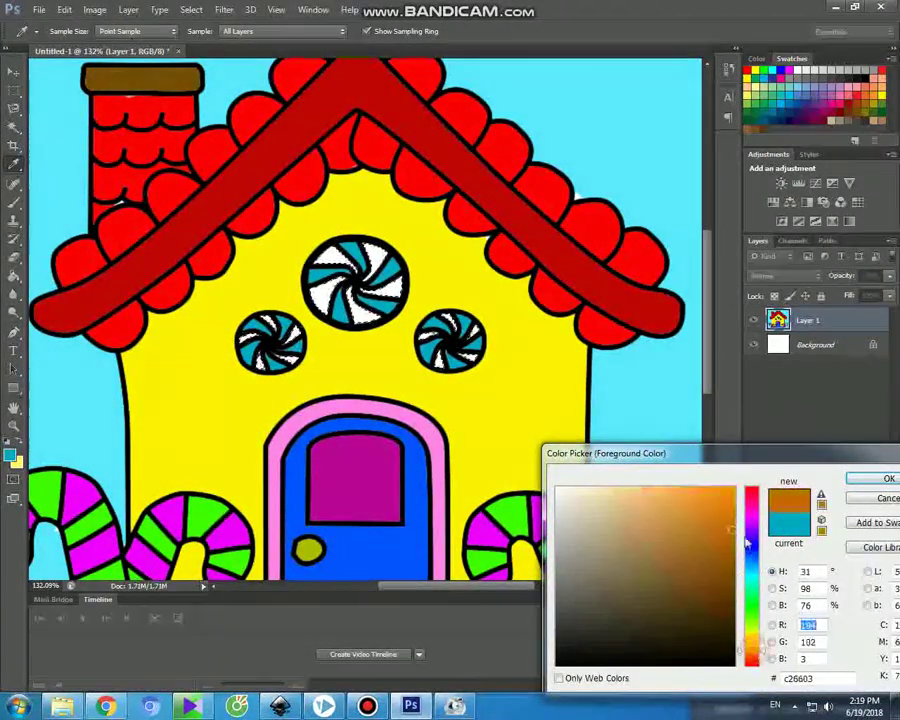
pyautogui.click(731, 489)
pyautogui.click(888, 481)
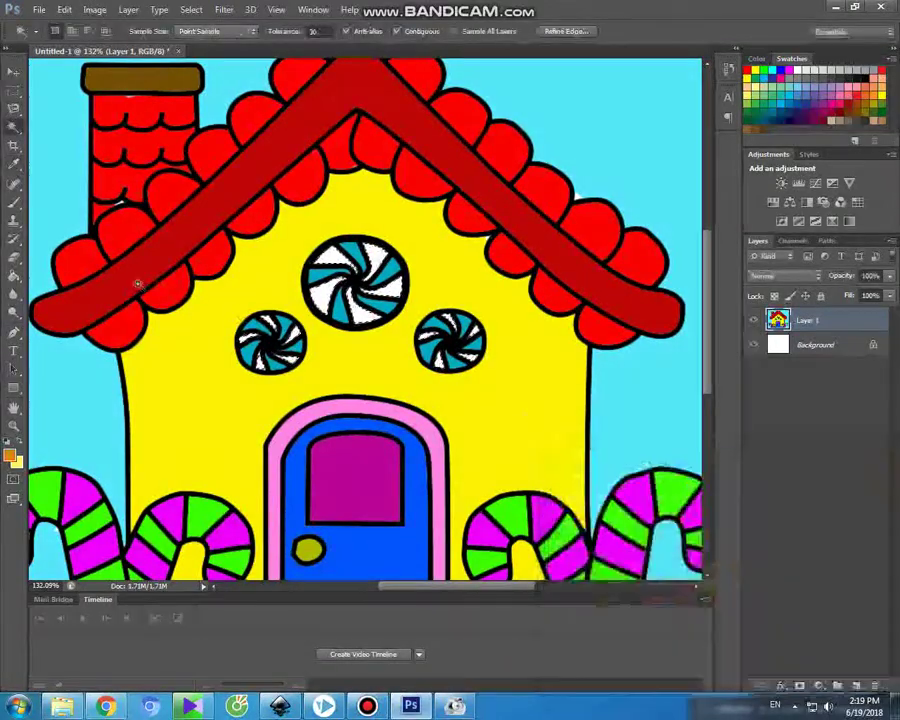
pyautogui.press('b')
pyautogui.moveTo(262, 318); pyautogui.dragTo(285, 348)
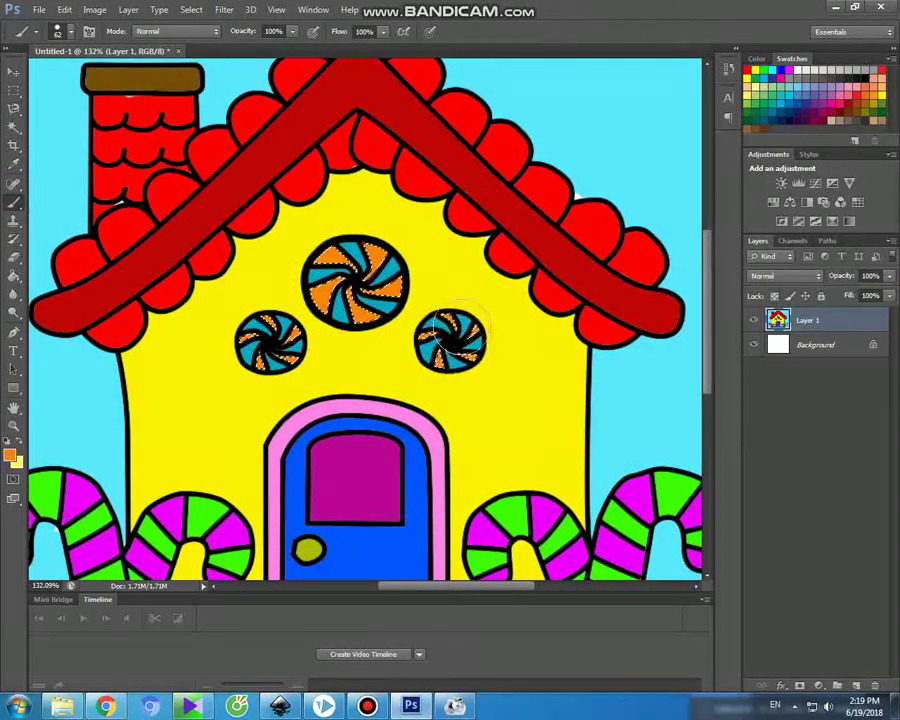
pyautogui.click(15, 72)
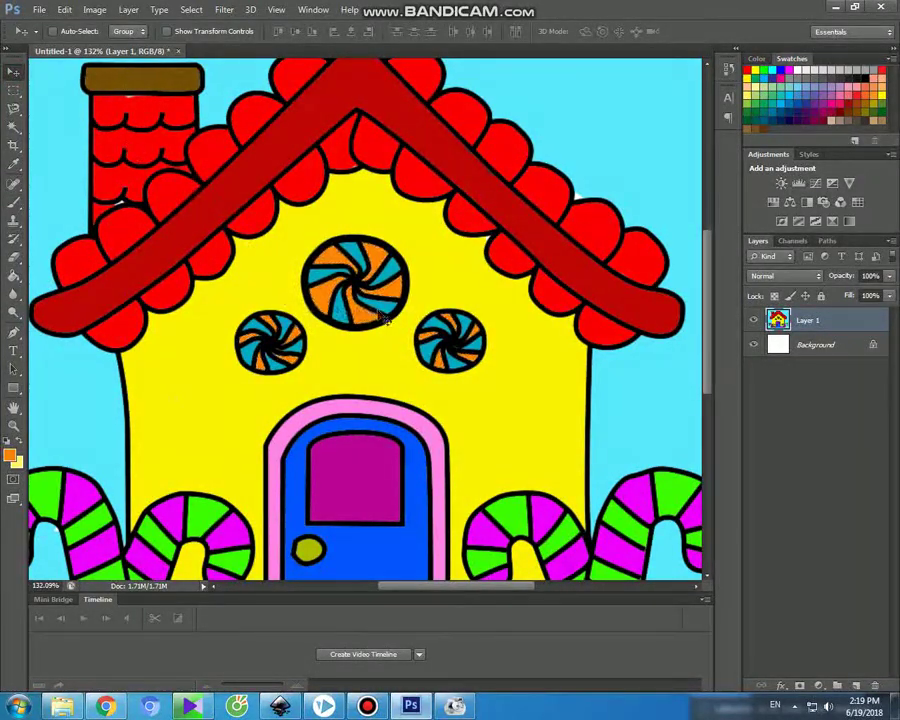
pyautogui.hotkey('ctrl', '0')
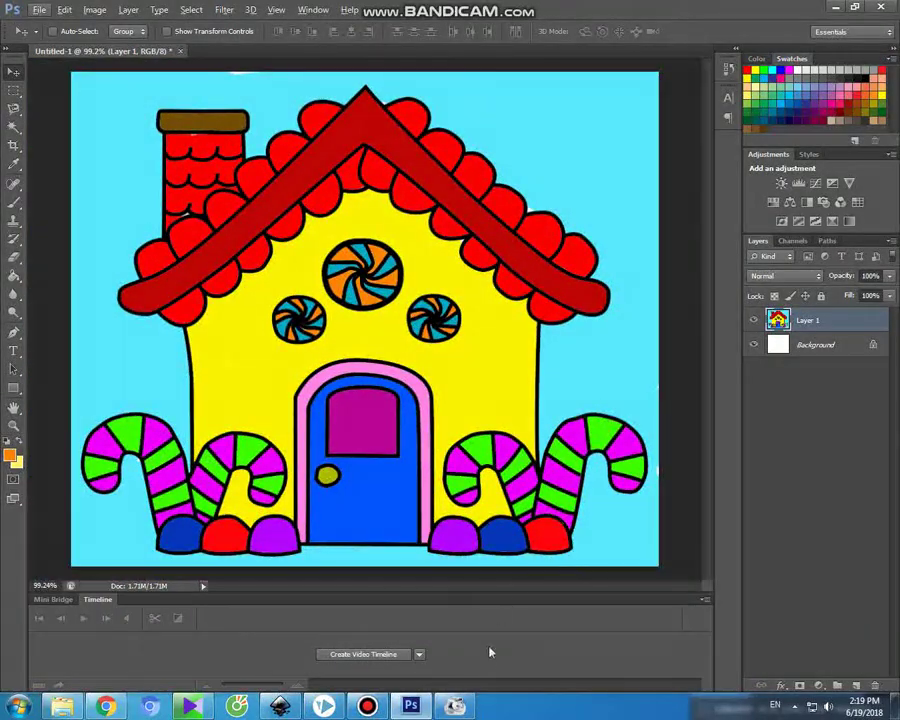
pyautogui.click(386, 707)
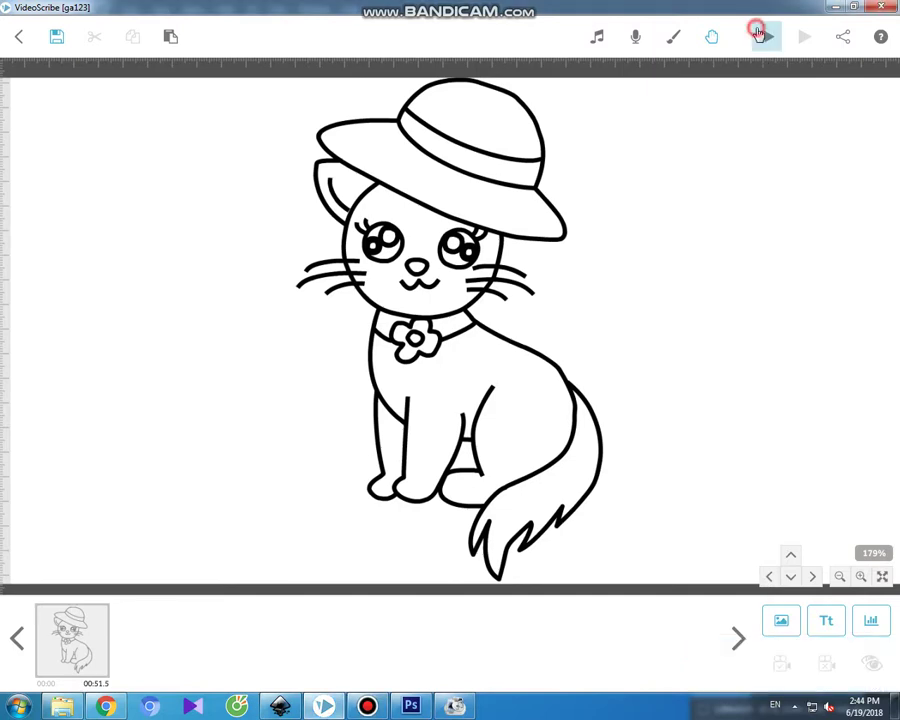
pyautogui.click(766, 36)
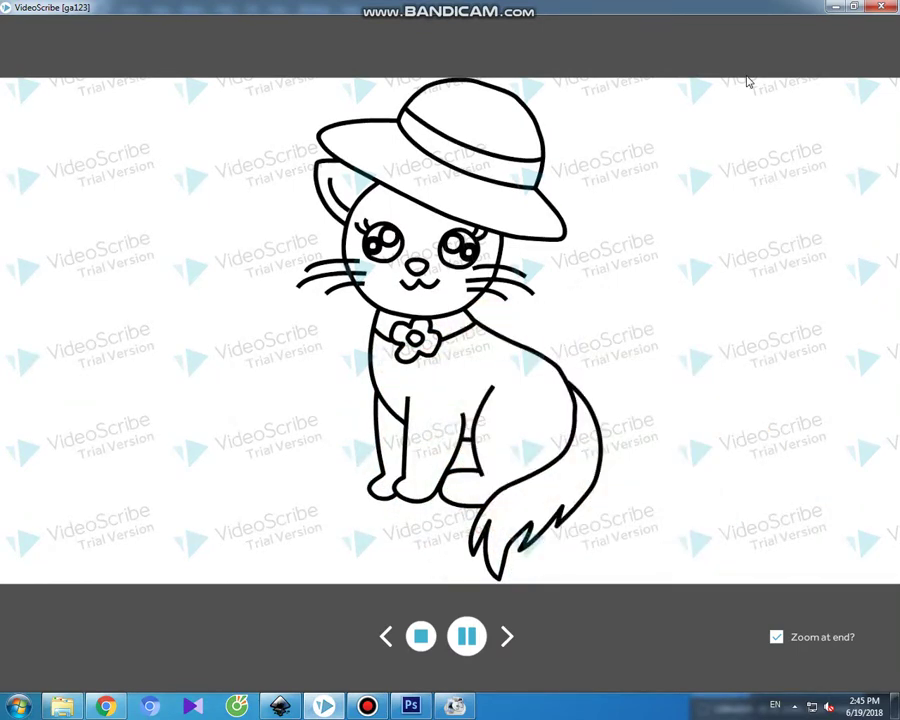
pyautogui.click(367, 706)
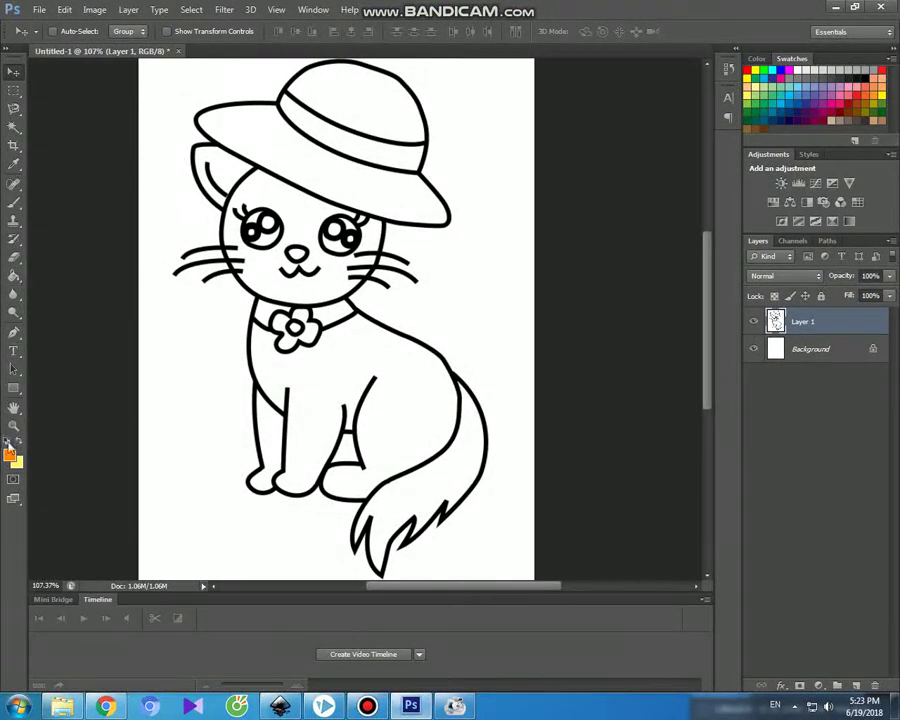
# Set the foreground to magenta f305fc and Magic Wand-select the hat brim and crown
pyautogui.click(9, 453)
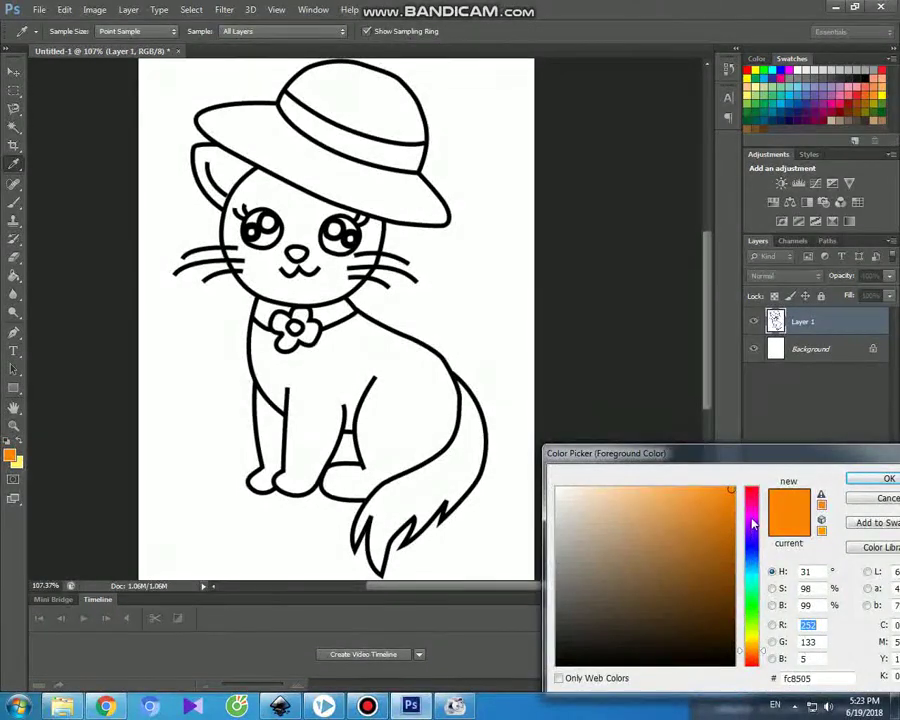
pyautogui.moveTo(753, 522); pyautogui.dragTo(753, 516)
pyautogui.click(870, 478)
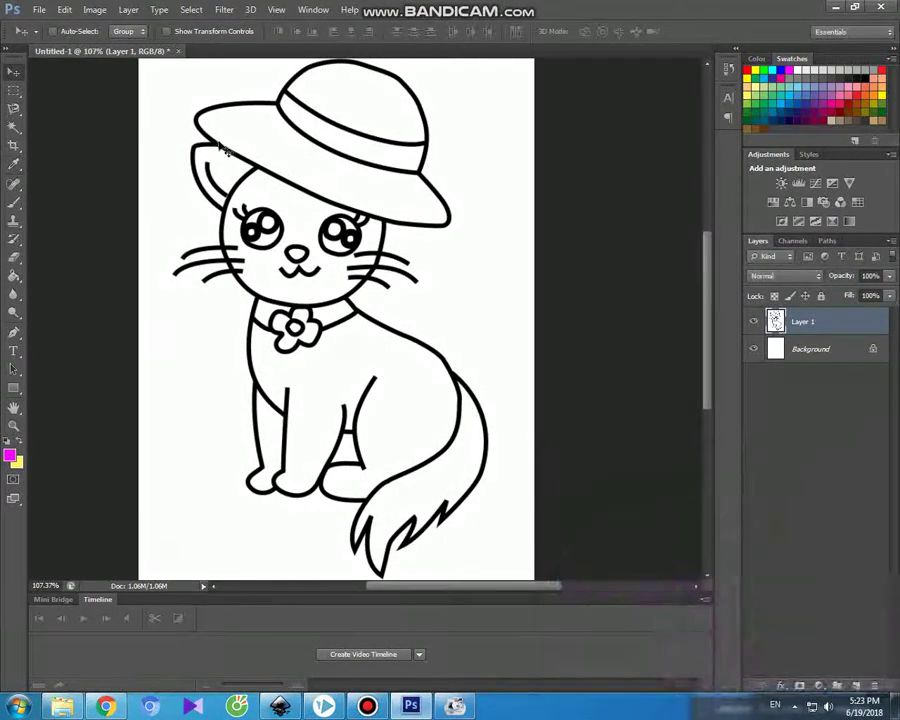
pyautogui.click(15, 125)
pyautogui.click(257, 140)
pyautogui.keyDown('shift'); pyautogui.click(344, 96); pyautogui.keyUp('shift')
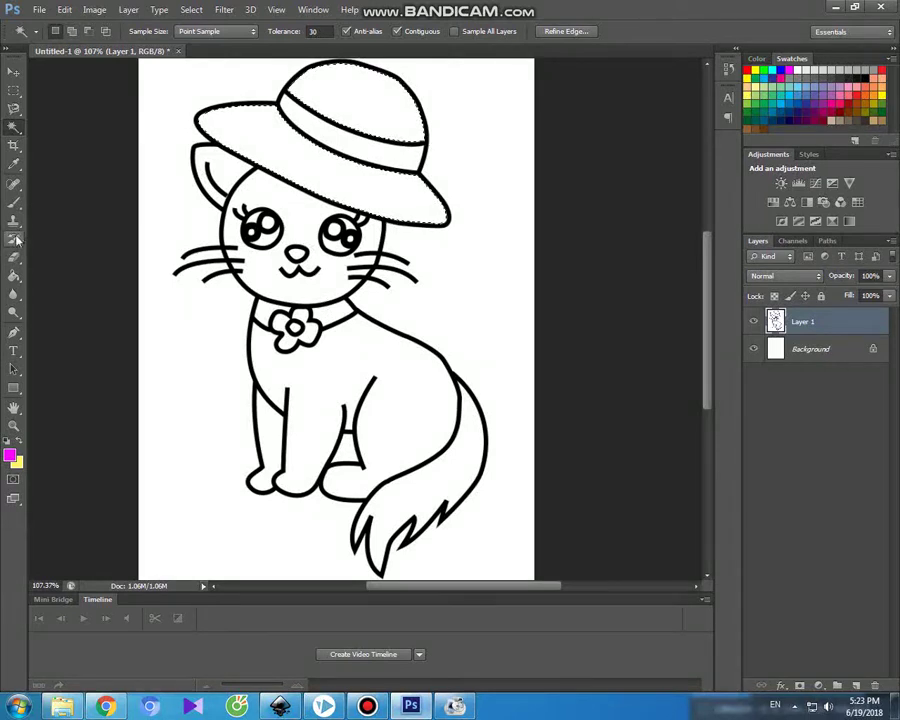
# Brush the selected hat brim and crown magenta
pyautogui.click(14, 202)
pyautogui.moveTo(206, 122)
pyautogui.mouseDown()
pyautogui.moveTo(272, 121)
pyautogui.moveTo(325, 150)
pyautogui.mouseUp()
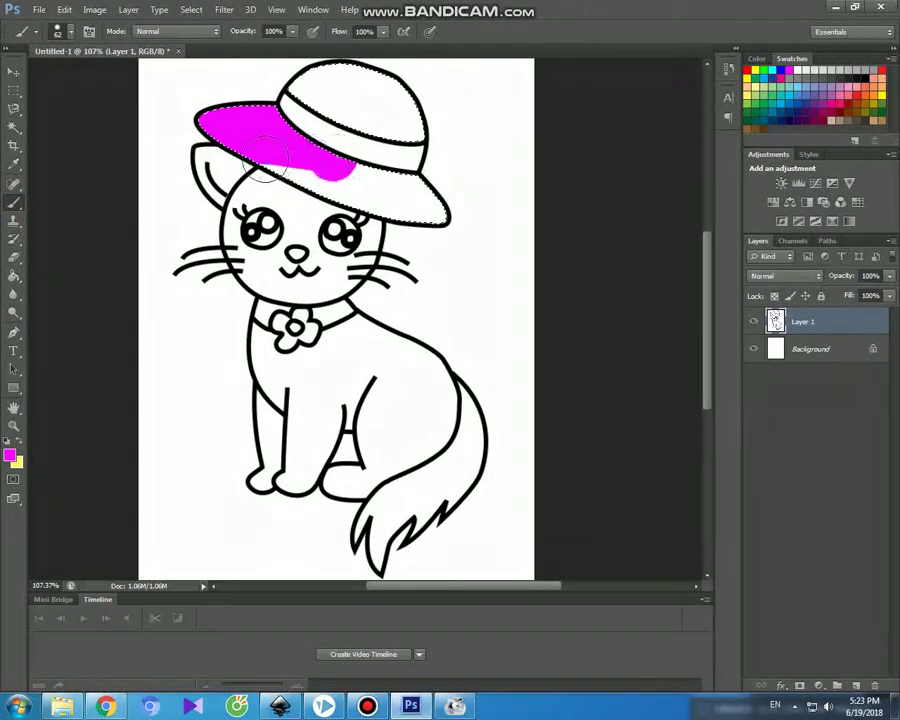
pyautogui.moveTo(268, 157); pyautogui.dragTo(445, 208)
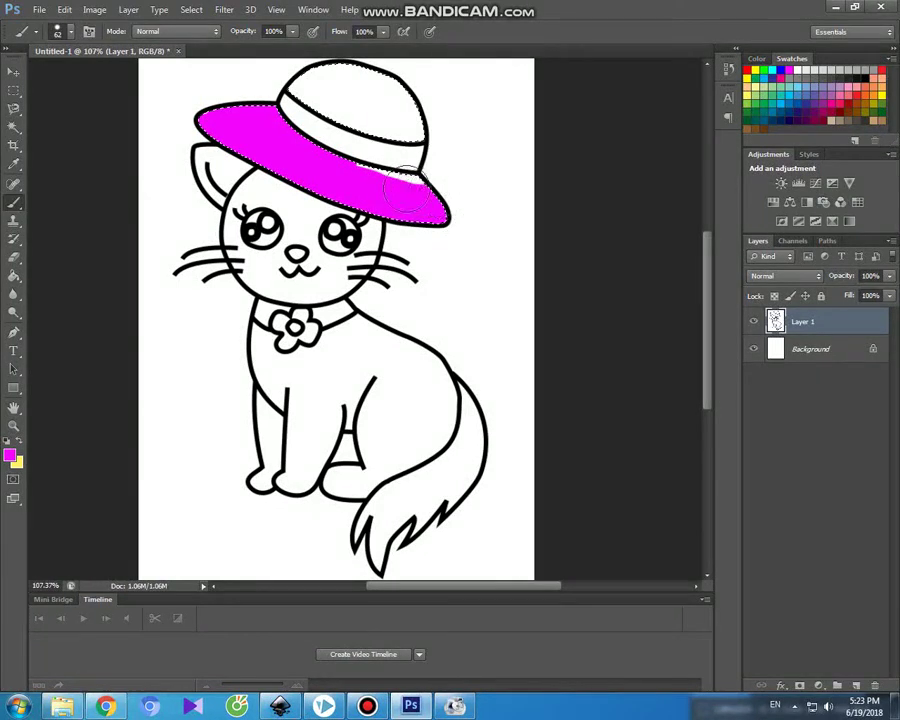
pyautogui.moveTo(292, 88)
pyautogui.mouseDown()
pyautogui.moveTo(416, 126)
pyautogui.moveTo(307, 101)
pyautogui.mouseUp()
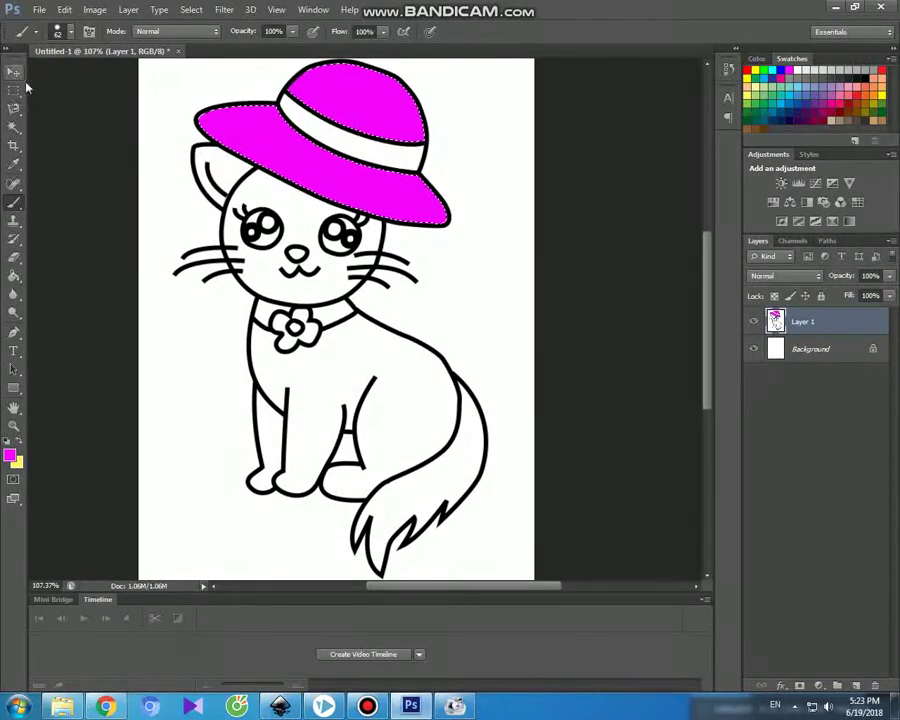
pyautogui.click(14, 126)
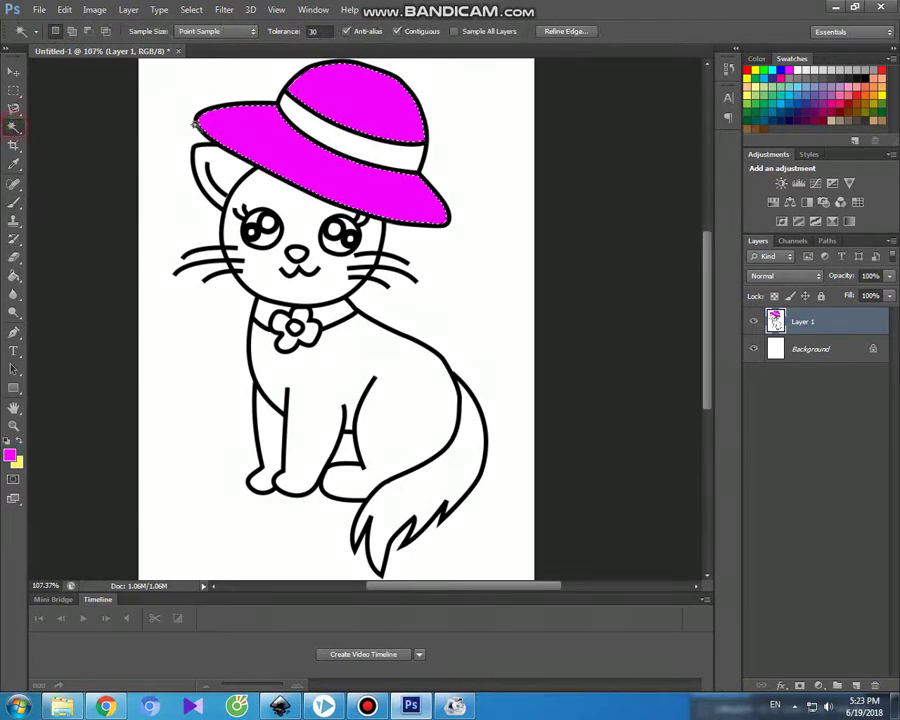
# Select the hat band and collar flower and set the foreground to darker magenta ca04d1
pyautogui.click(313, 127)
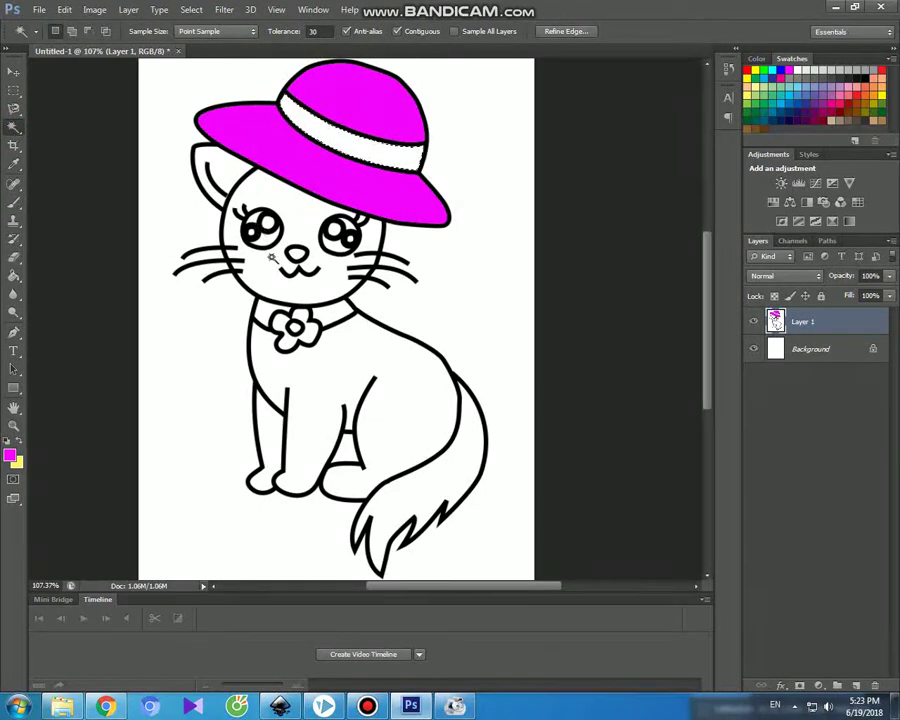
pyautogui.keyDown('shift'); pyautogui.click(289, 338); pyautogui.keyUp('shift')
pyautogui.click(12, 456)
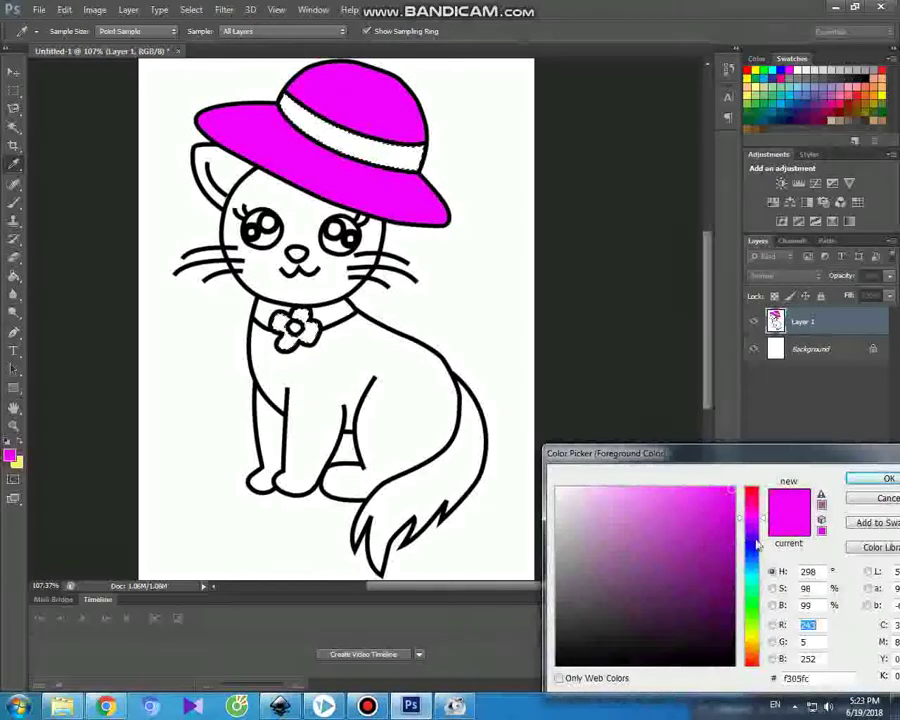
pyautogui.click(732, 519)
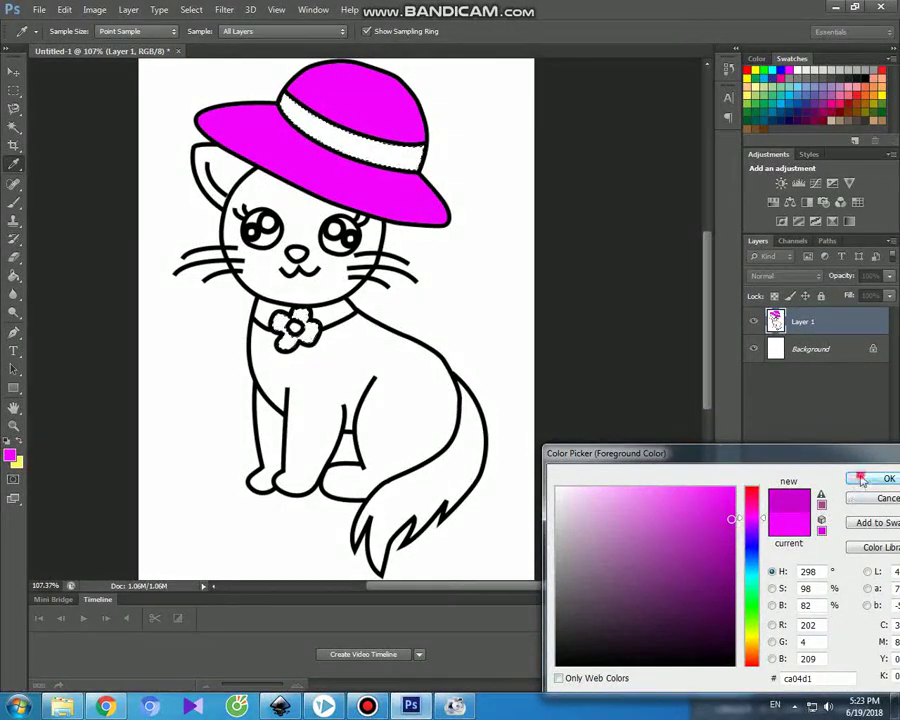
pyautogui.click(862, 481)
pyautogui.click(14, 201)
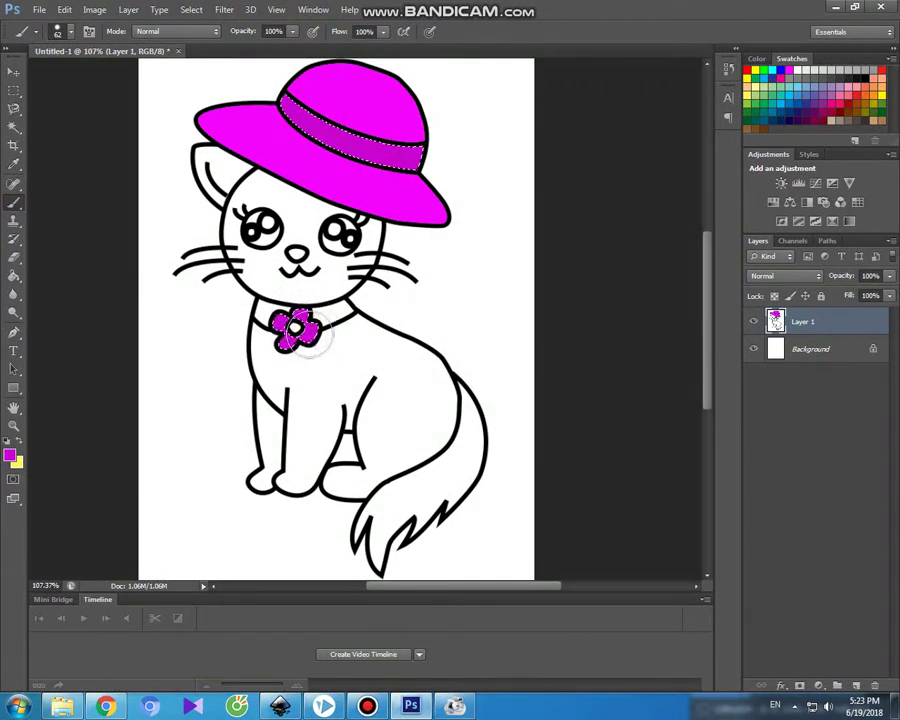
# Set the foreground to black 040404 and brush the cat's eyes black
pyautogui.click(14, 74)
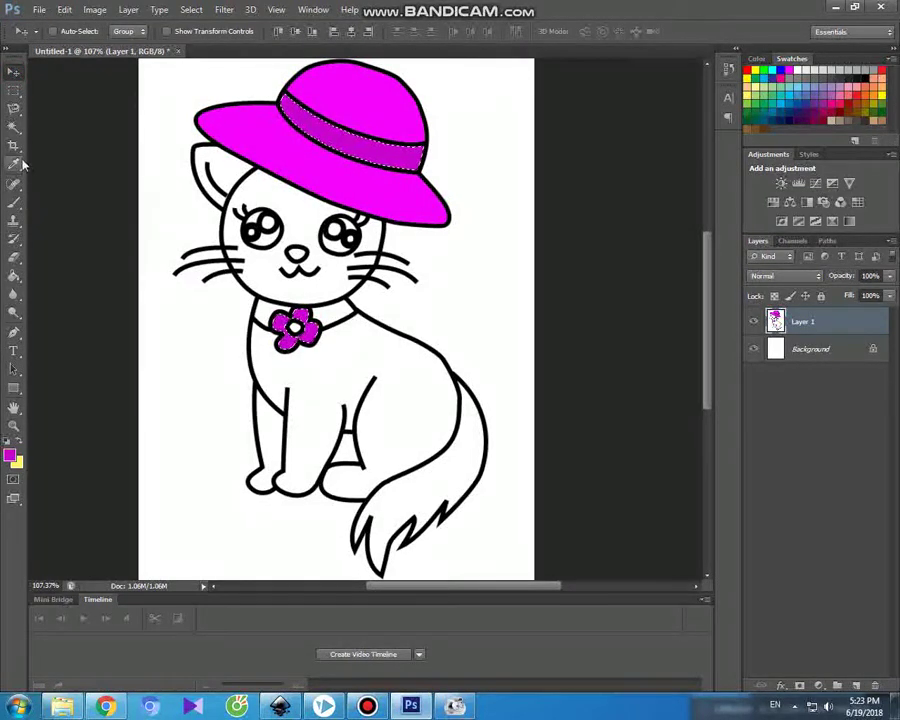
pyautogui.click(14, 127)
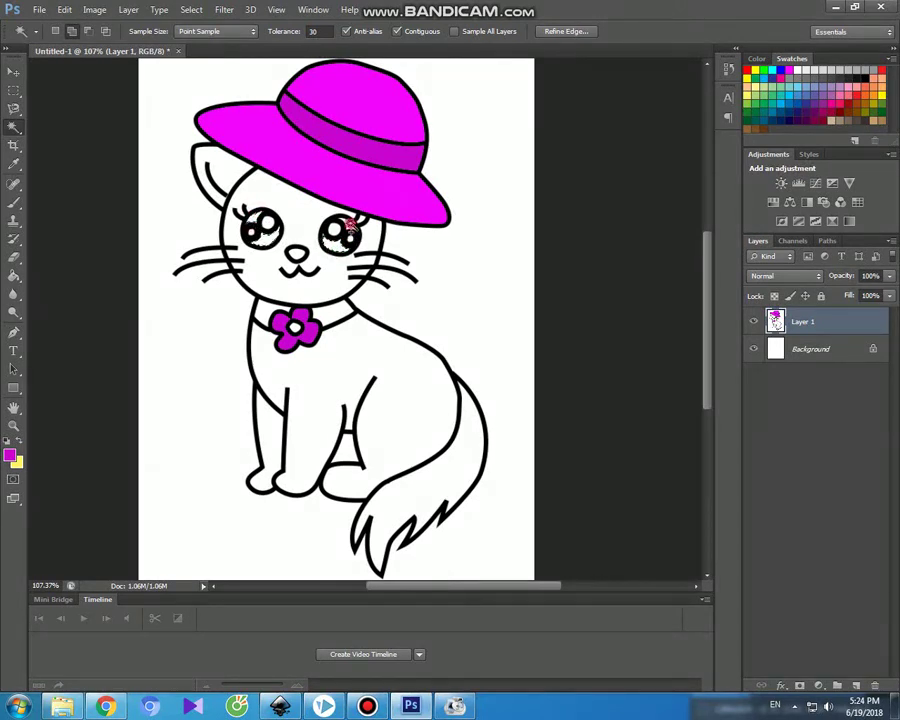
pyautogui.click(11, 455)
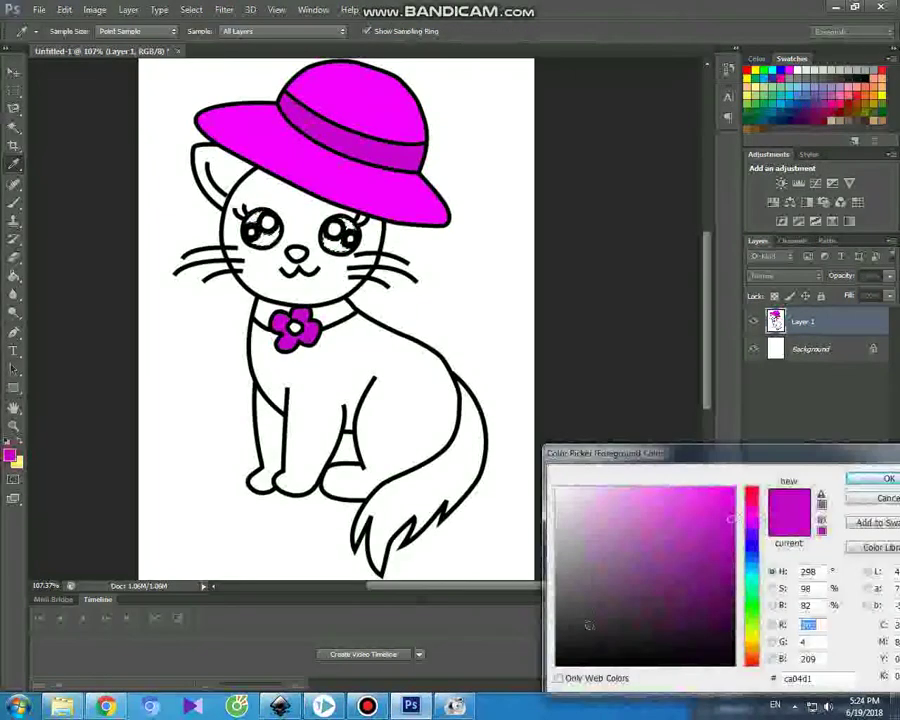
pyautogui.click(558, 664)
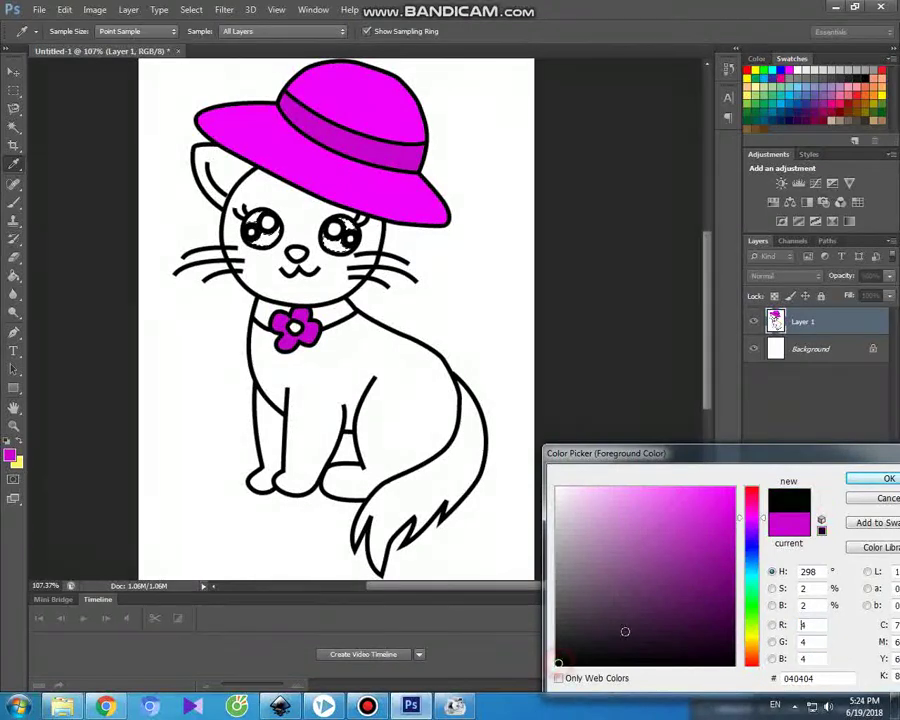
pyautogui.click(853, 480)
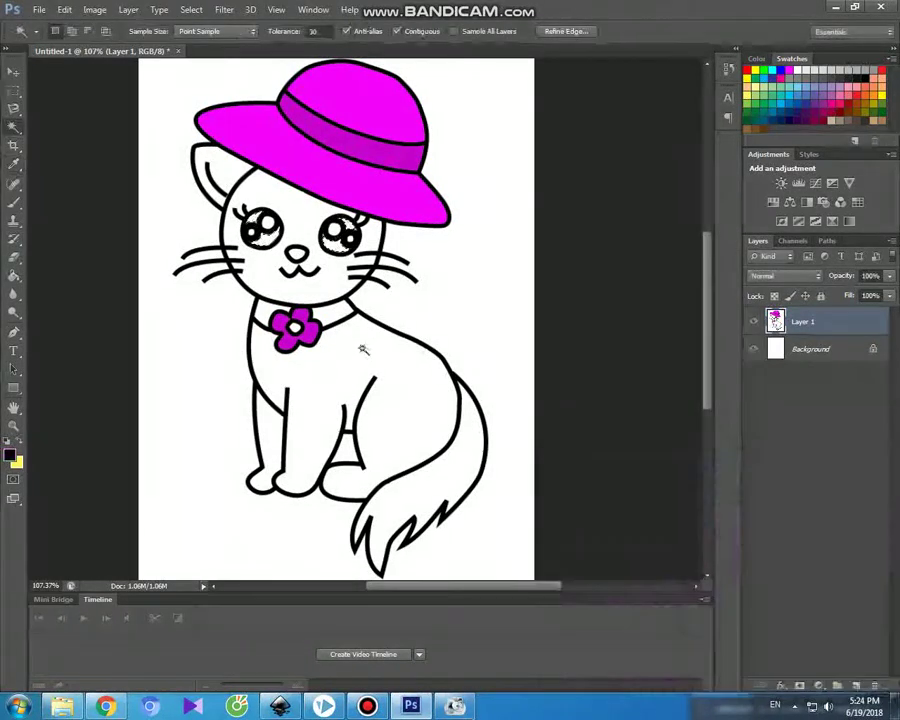
pyautogui.click(14, 202)
pyautogui.moveTo(256, 224); pyautogui.dragTo(268, 234)
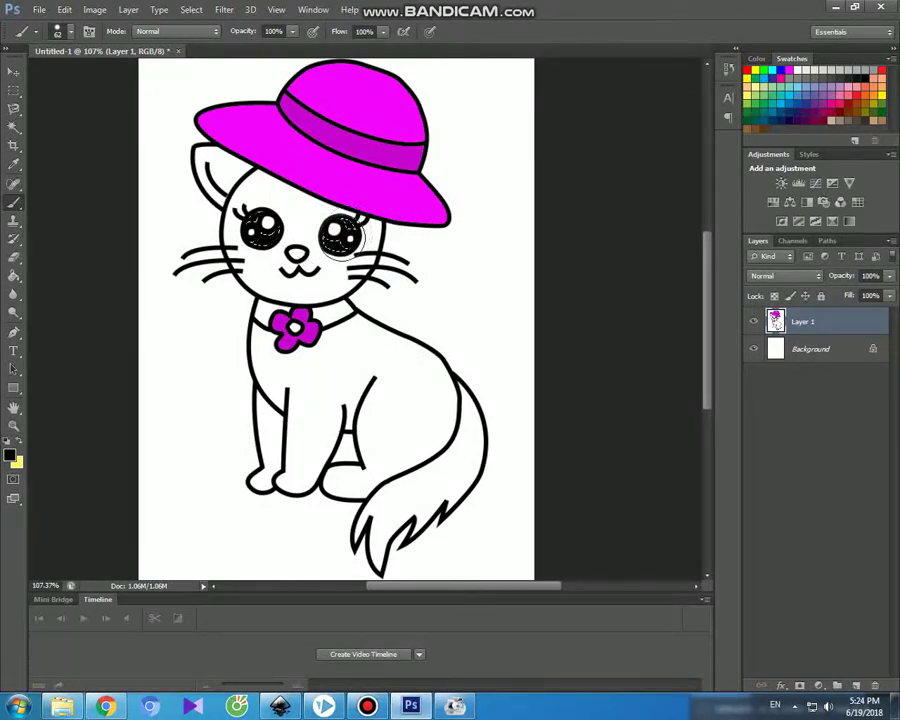
# Set the foreground colour to pink f580f9
pyautogui.click(16, 74)
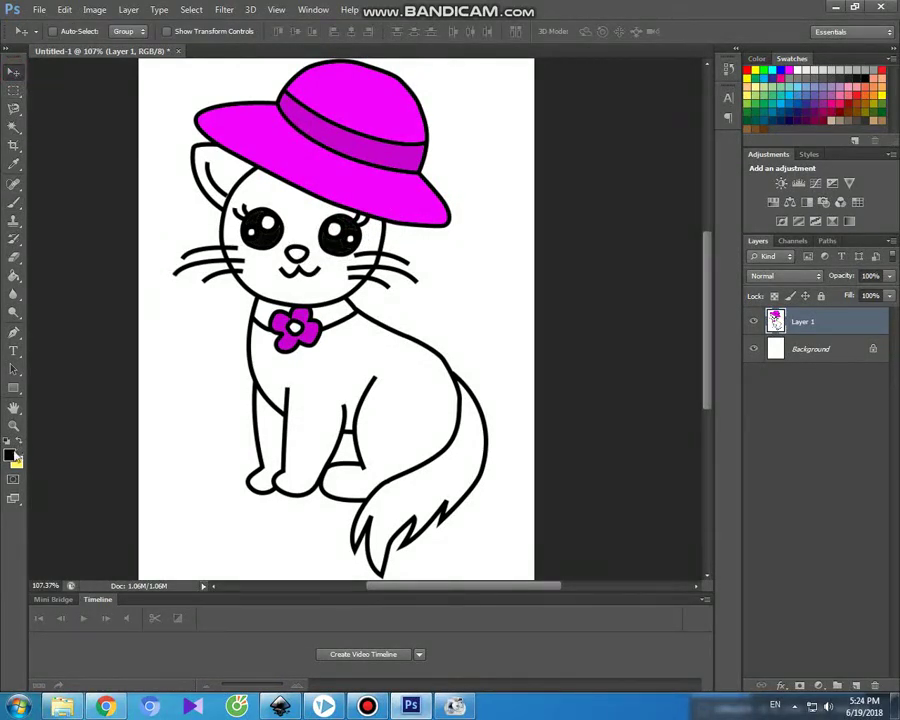
pyautogui.click(15, 456)
pyautogui.click(380, 186)
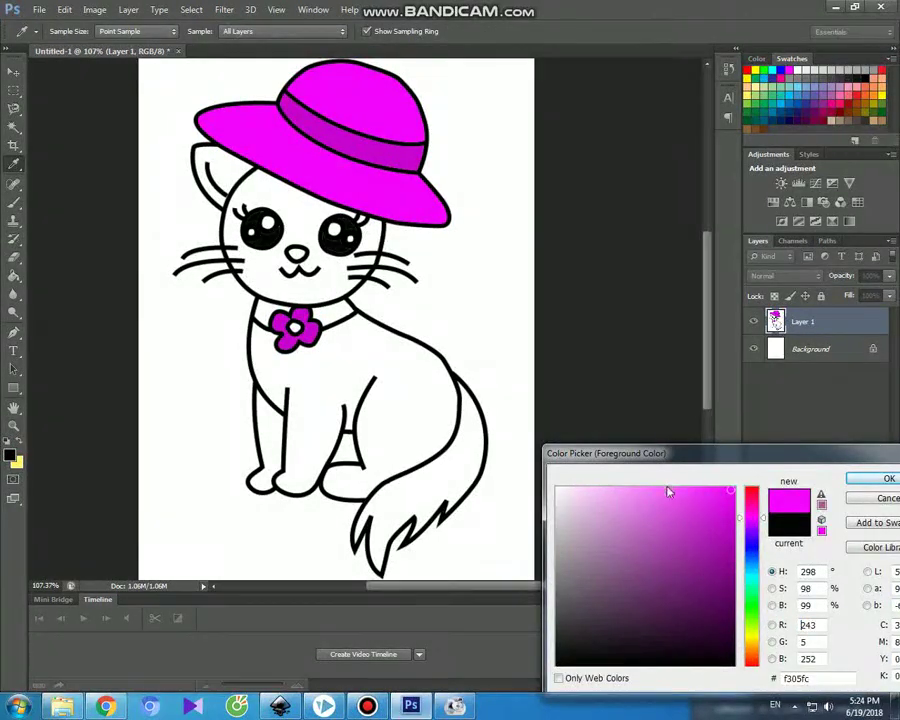
pyautogui.click(658, 490)
pyautogui.click(643, 490)
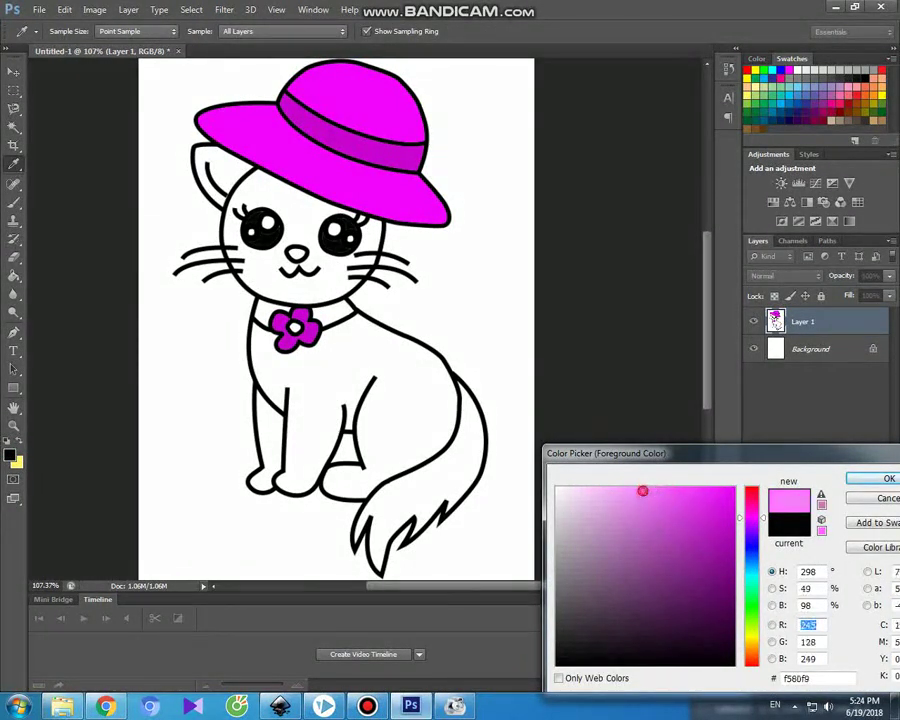
pyautogui.click(858, 481)
pyautogui.press('v')
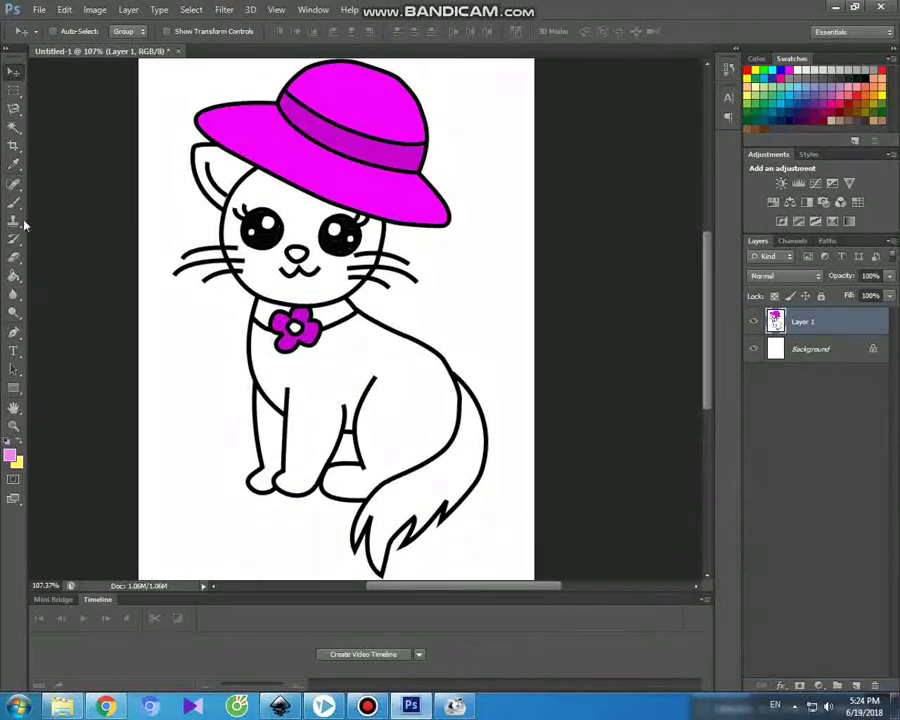
# Magic Wand-select the cat's face, ear and body, then brush them pink
pyautogui.click(14, 128)
pyautogui.click(295, 199)
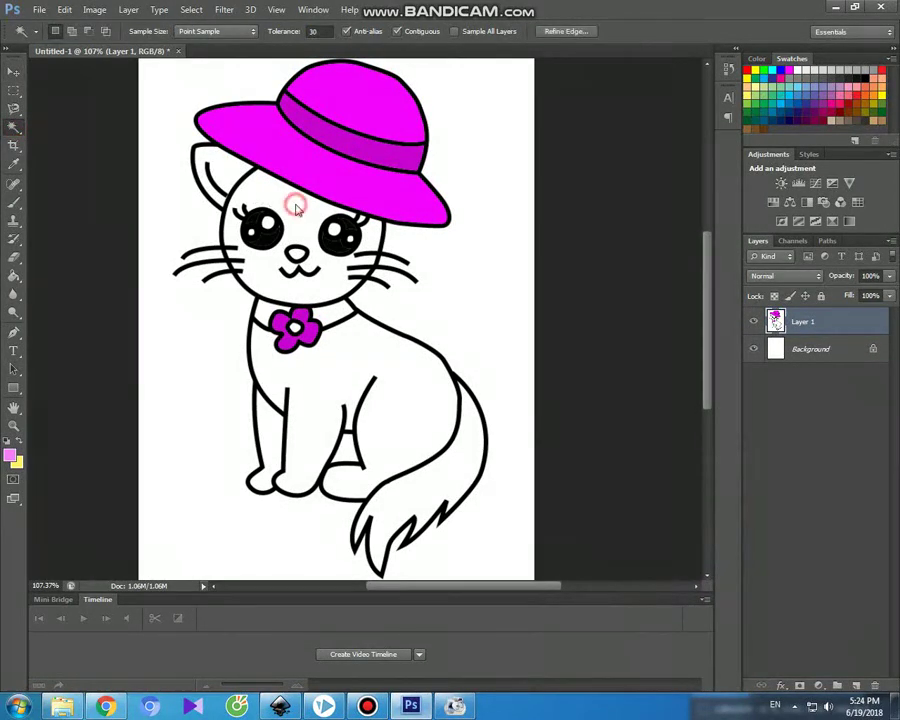
pyautogui.keyDown('shift'); pyautogui.click(228, 176); pyautogui.keyUp('shift')
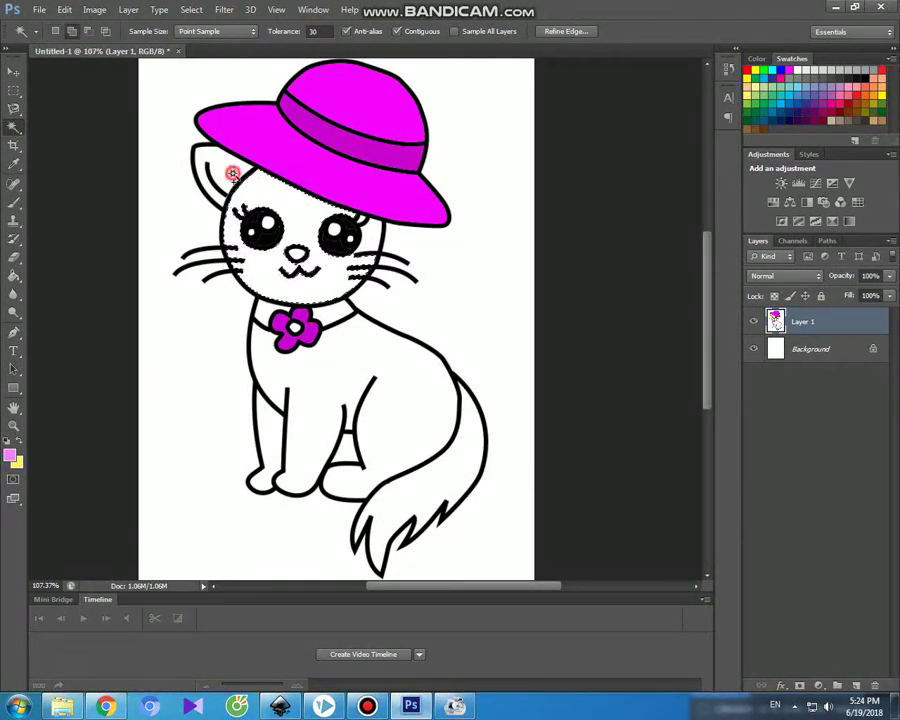
pyautogui.keyDown('shift'); pyautogui.click(334, 390); pyautogui.keyUp('shift')
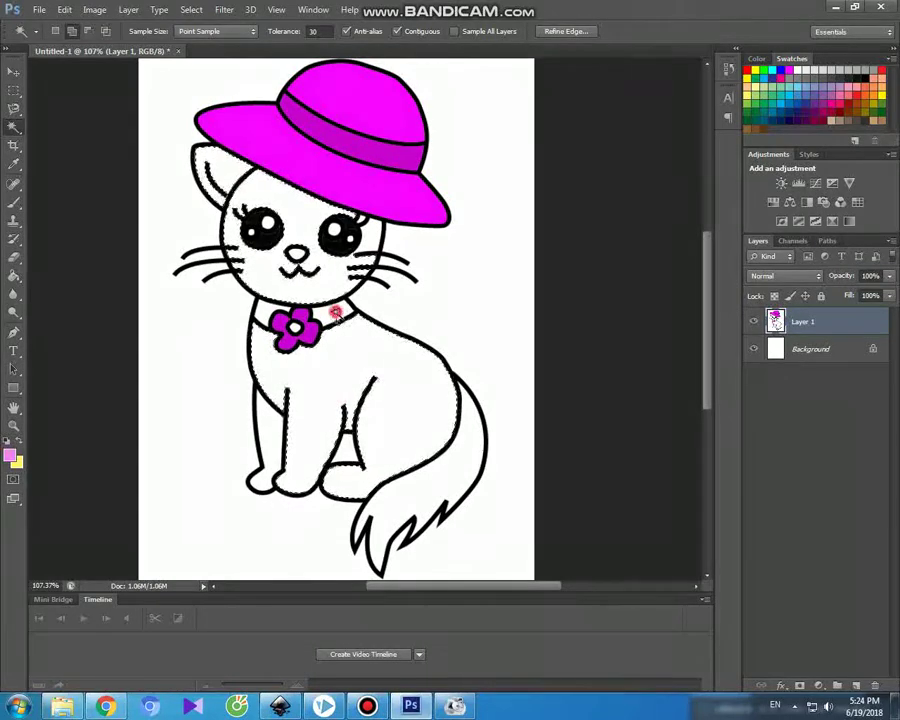
pyautogui.click(14, 201)
pyautogui.moveTo(215, 150)
pyautogui.mouseDown()
pyautogui.moveTo(207, 180)
pyautogui.moveTo(320, 212)
pyautogui.moveTo(300, 235)
pyautogui.moveTo(358, 257)
pyautogui.moveTo(335, 265)
pyautogui.moveTo(289, 243)
pyautogui.moveTo(260, 268)
pyautogui.moveTo(341, 290)
pyautogui.moveTo(256, 321)
pyautogui.moveTo(372, 331)
pyautogui.moveTo(244, 352)
pyautogui.moveTo(342, 368)
pyautogui.moveTo(420, 360)
pyautogui.moveTo(348, 385)
pyautogui.moveTo(249, 386)
pyautogui.moveTo(362, 408)
pyautogui.moveTo(284, 428)
pyautogui.moveTo(285, 350)
pyautogui.moveTo(297, 480)
pyautogui.moveTo(368, 452)
pyautogui.moveTo(352, 428)
pyautogui.moveTo(400, 460)
pyautogui.moveTo(442, 376)
pyautogui.moveTo(443, 420)
pyautogui.mouseUp()
pyautogui.moveTo(458, 468); pyautogui.dragTo(364, 533)
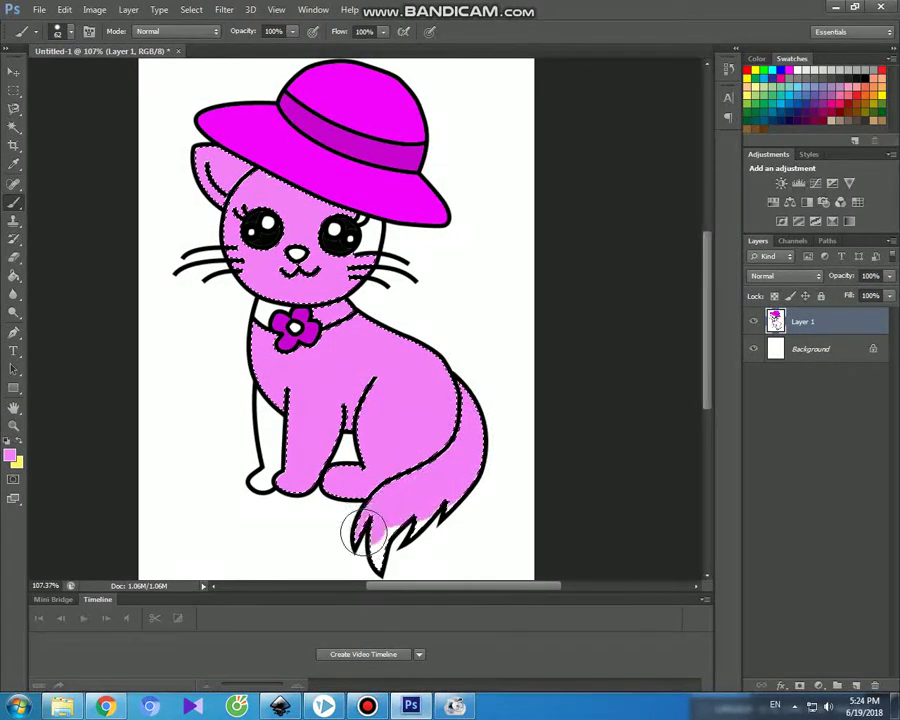
pyautogui.click(14, 126)
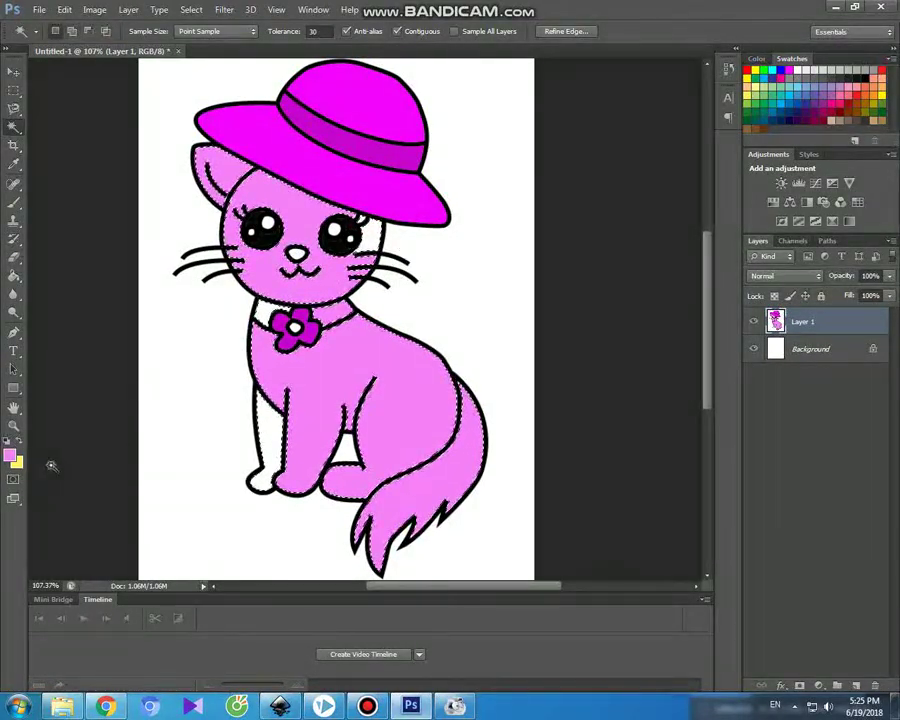
# Repaint the muzzle, chest, legs and darker pink stripe in paler pink f7affa
pyautogui.click(9, 454)
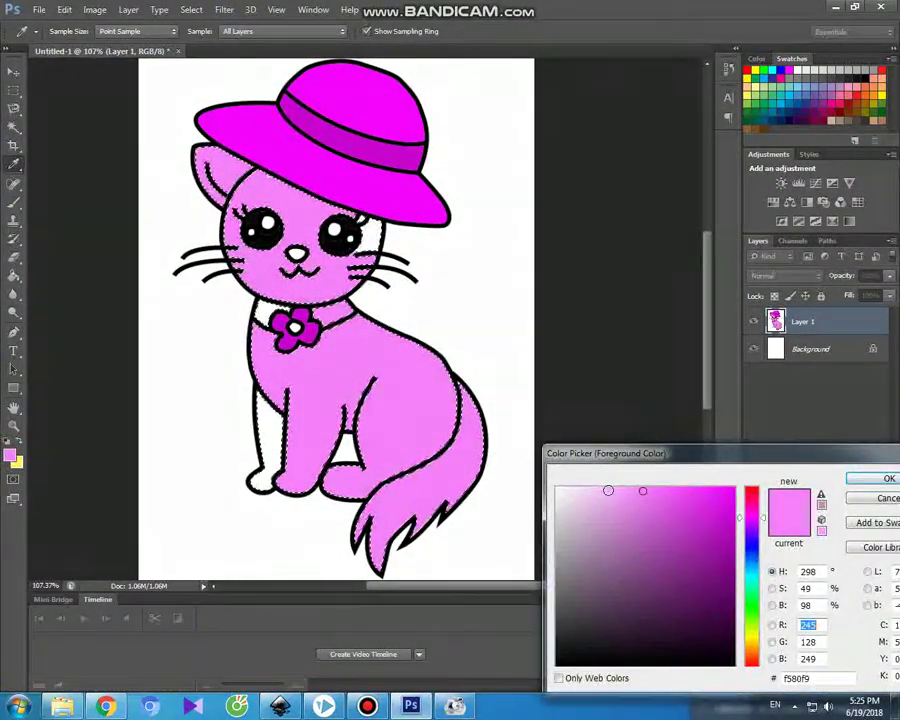
pyautogui.click(608, 490)
pyautogui.click(892, 482)
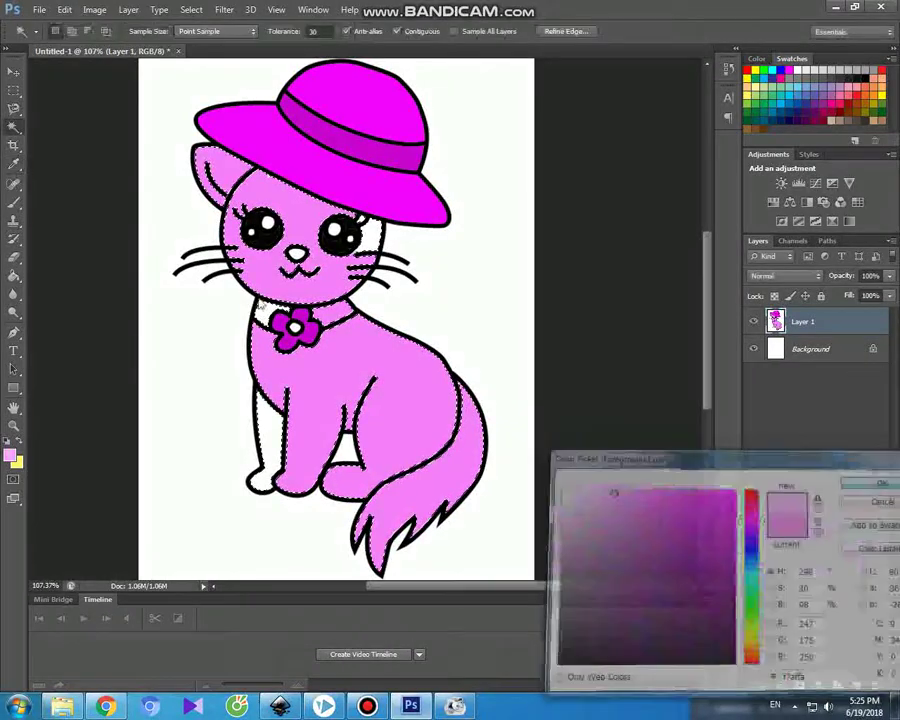
pyautogui.click(15, 202)
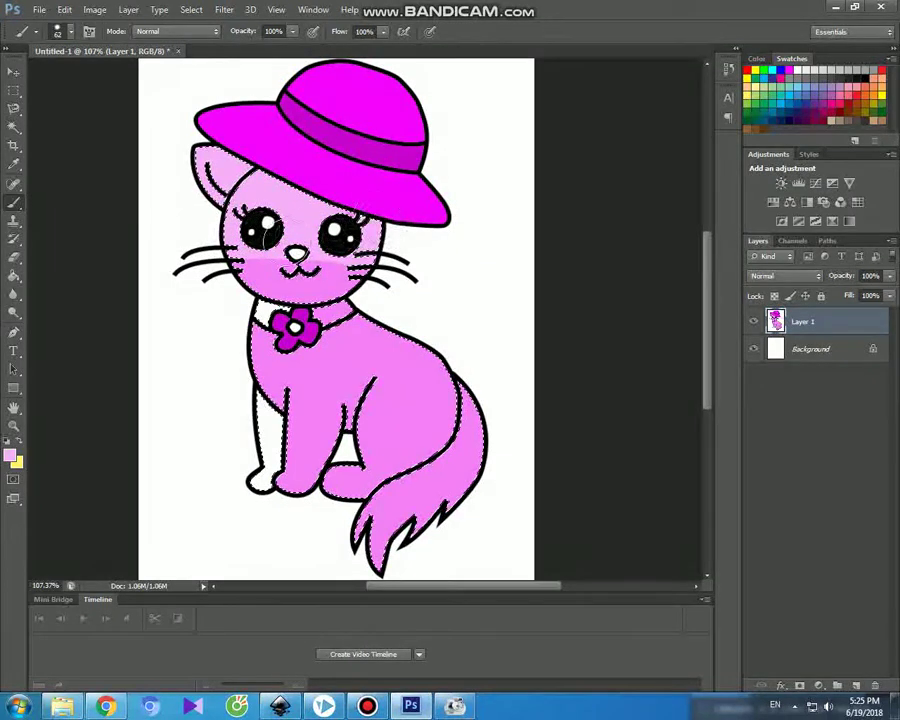
pyautogui.moveTo(383, 286); pyautogui.dragTo(298, 284)
pyautogui.moveTo(290, 330)
pyautogui.mouseDown()
pyautogui.moveTo(390, 336)
pyautogui.moveTo(415, 355)
pyautogui.moveTo(241, 357)
pyautogui.moveTo(355, 403)
pyautogui.moveTo(262, 405)
pyautogui.mouseUp()
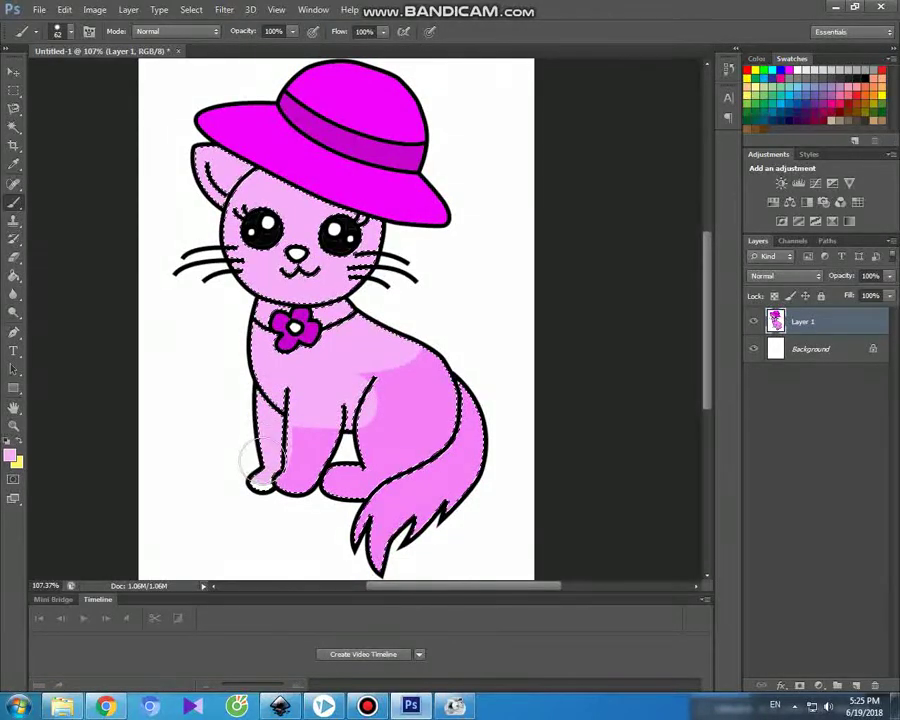
pyautogui.moveTo(330, 435); pyautogui.dragTo(345, 470)
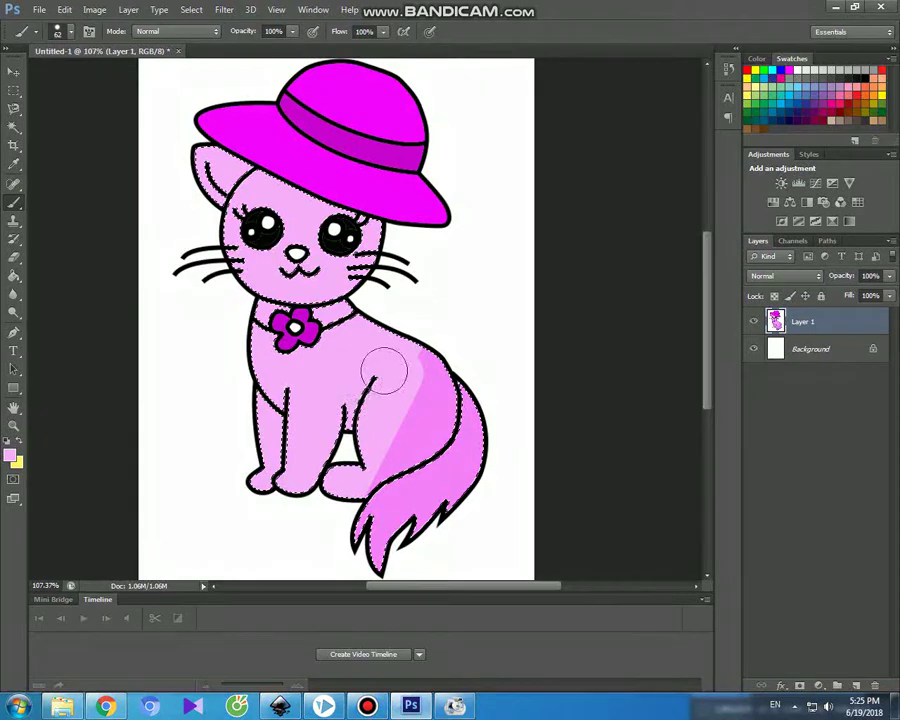
pyautogui.moveTo(412, 356)
pyautogui.mouseDown()
pyautogui.moveTo(442, 372)
pyautogui.moveTo(462, 432)
pyautogui.moveTo(425, 497)
pyautogui.mouseUp()
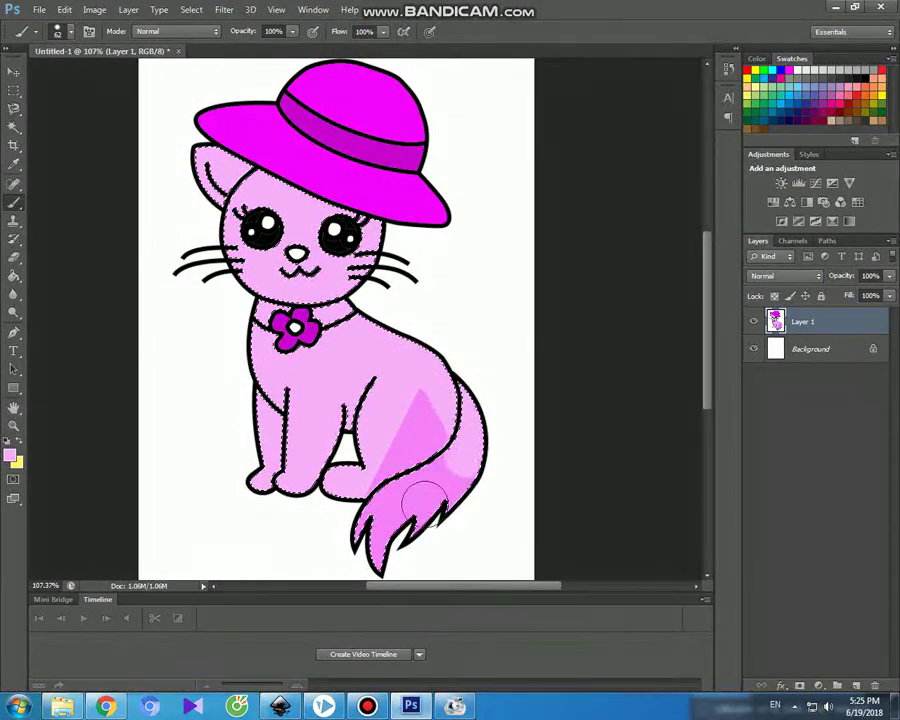
pyautogui.moveTo(418, 412)
pyautogui.mouseDown()
pyautogui.moveTo(425, 402)
pyautogui.moveTo(395, 480)
pyautogui.moveTo(392, 452)
pyautogui.mouseUp()
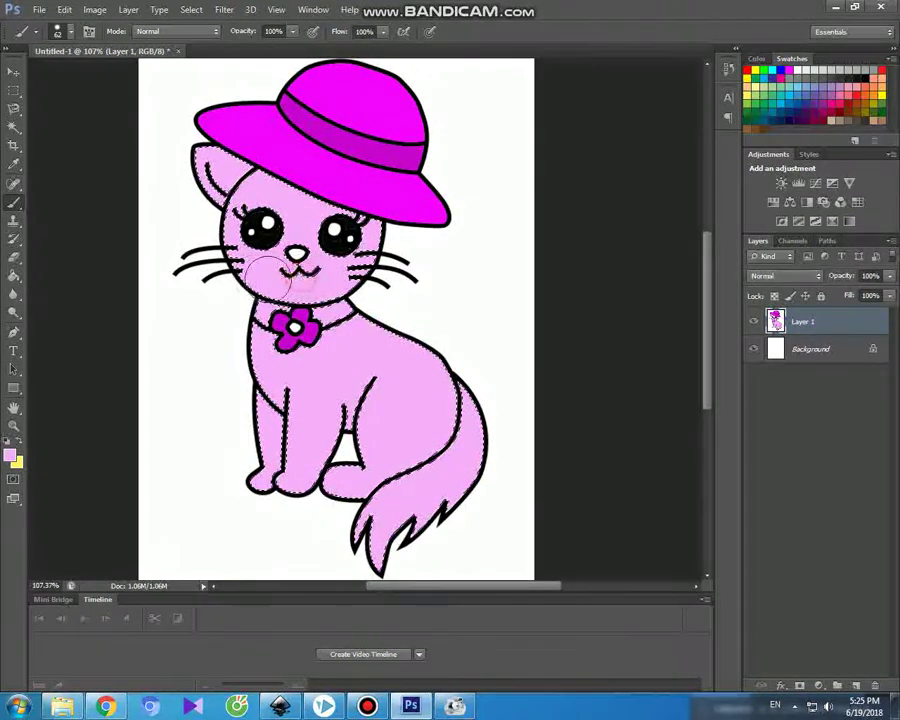
pyautogui.click(14, 127)
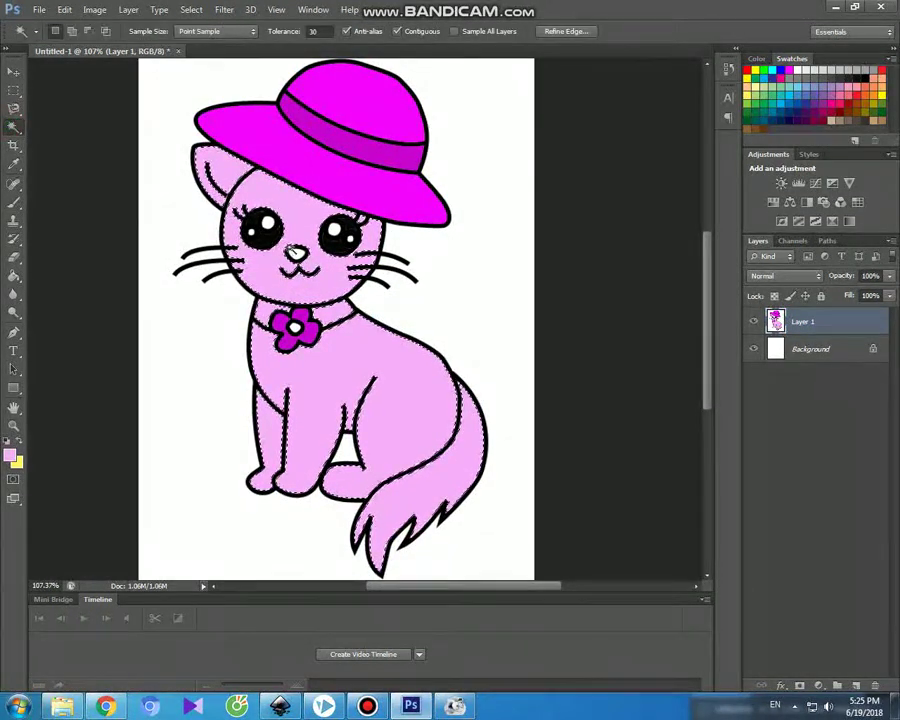
# Deselect, sample the hat's magenta, and paint the cat's nose magenta
pyautogui.hotkey('ctrl', 'd')
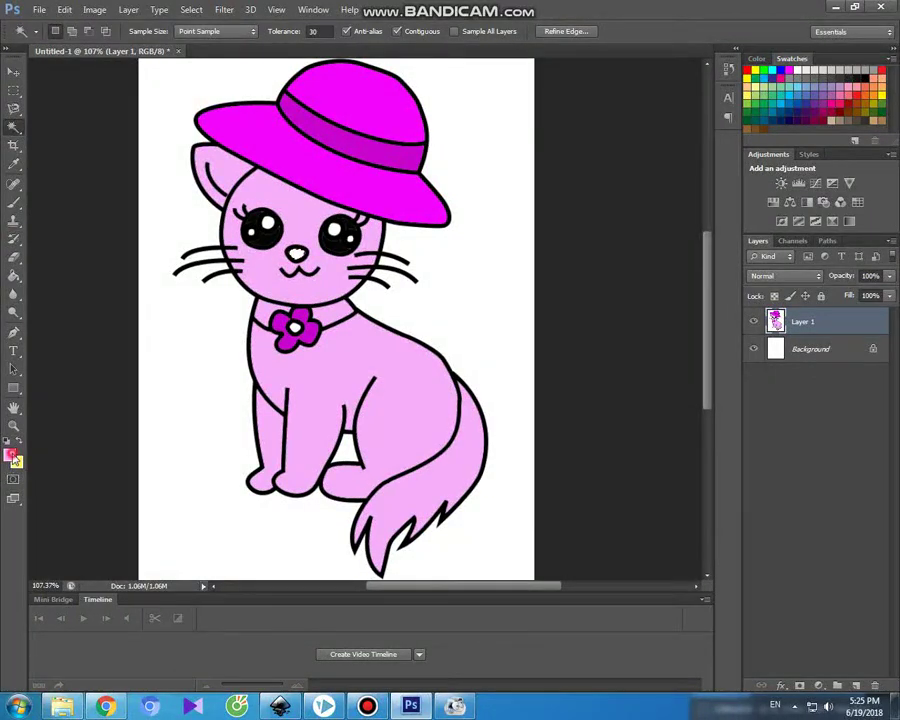
pyautogui.click(13, 457)
pyautogui.click(356, 190)
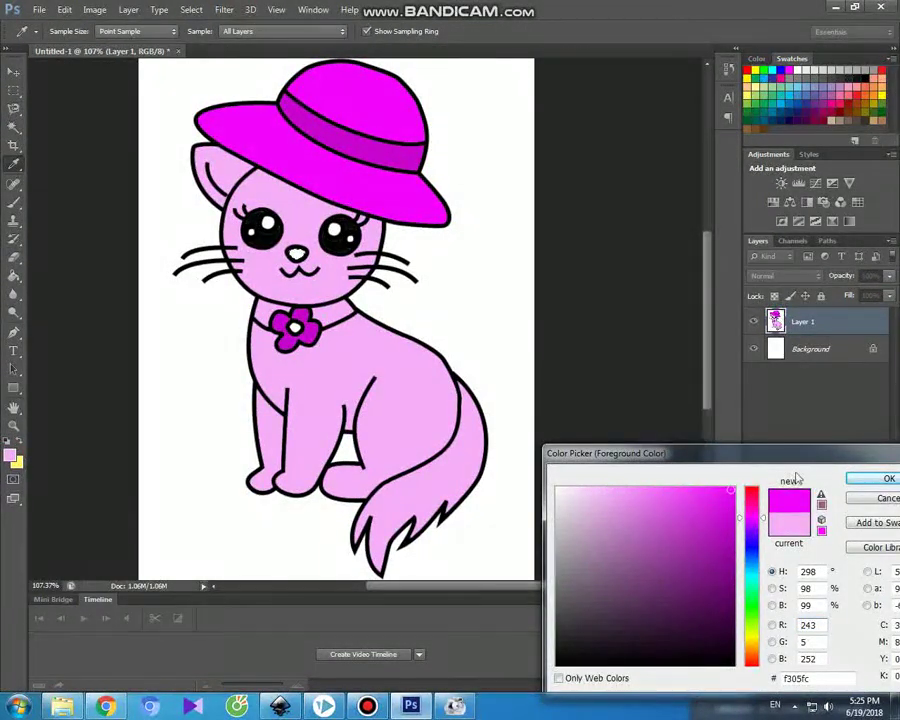
pyautogui.click(852, 480)
pyautogui.click(13, 201)
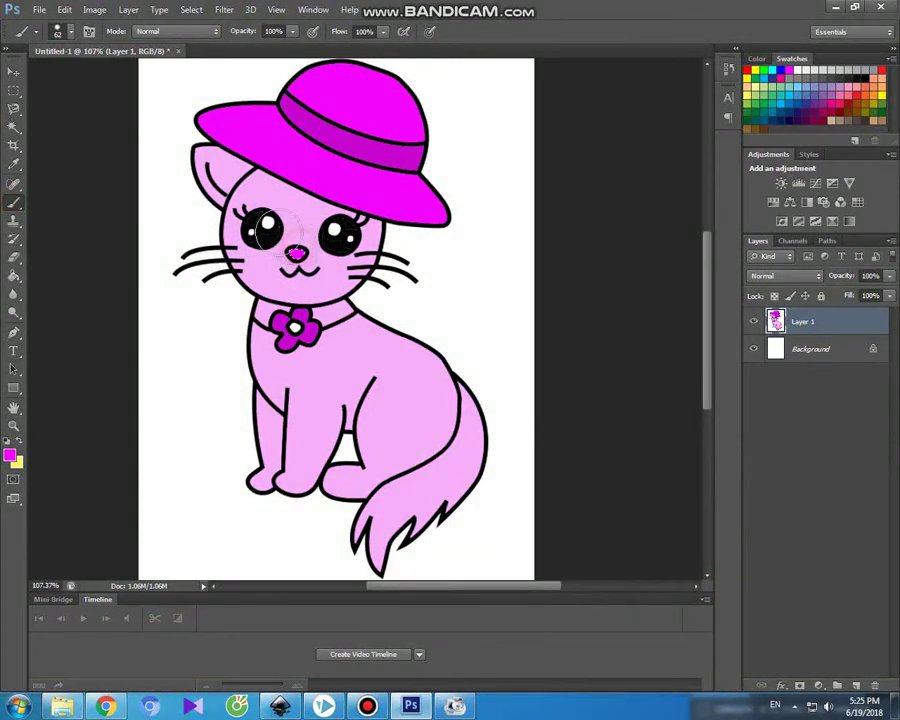
pyautogui.click(13, 125)
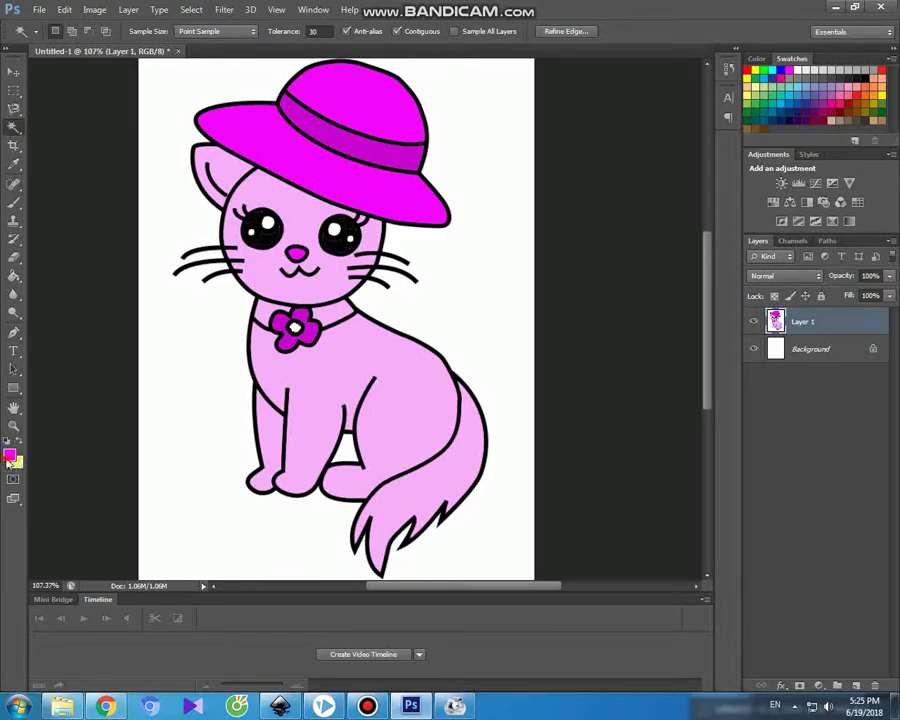
# Paint the collar flower's centre yellow fcd605
pyautogui.click(9, 457)
pyautogui.click(752, 643)
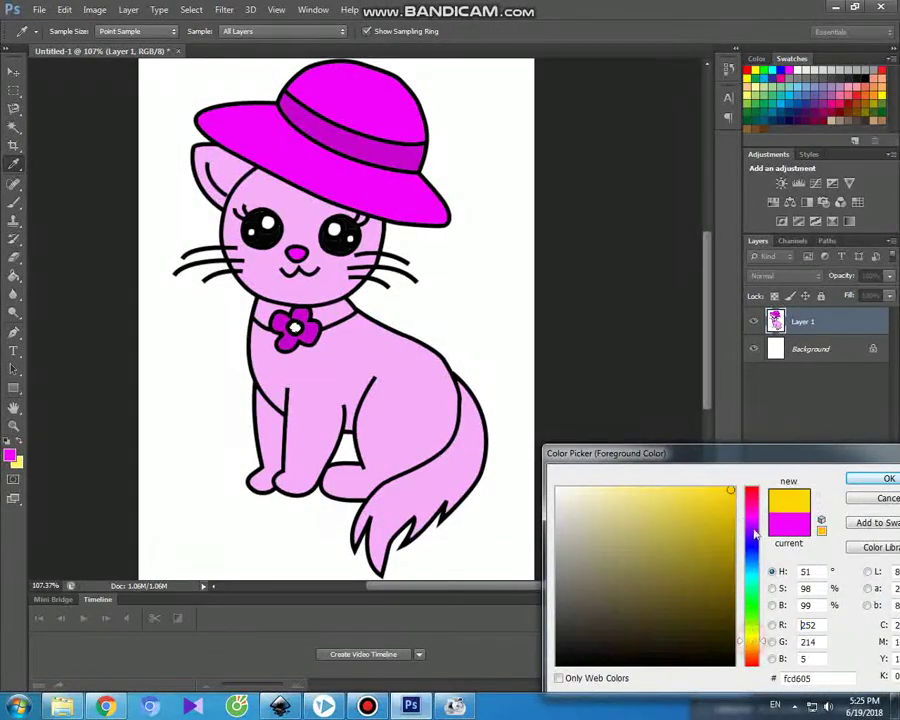
pyautogui.click(853, 482)
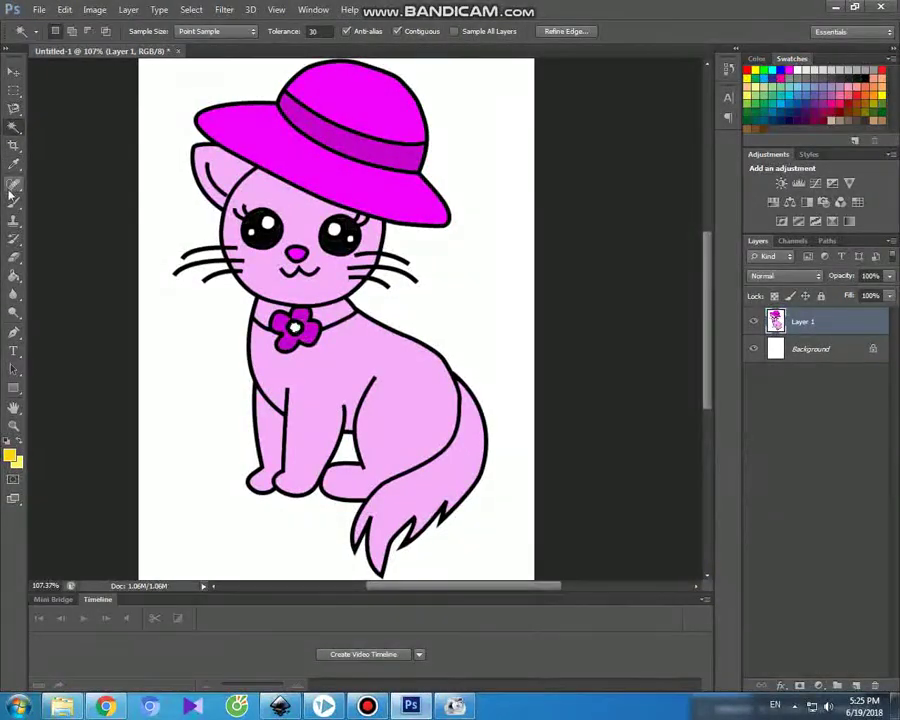
pyautogui.click(12, 197)
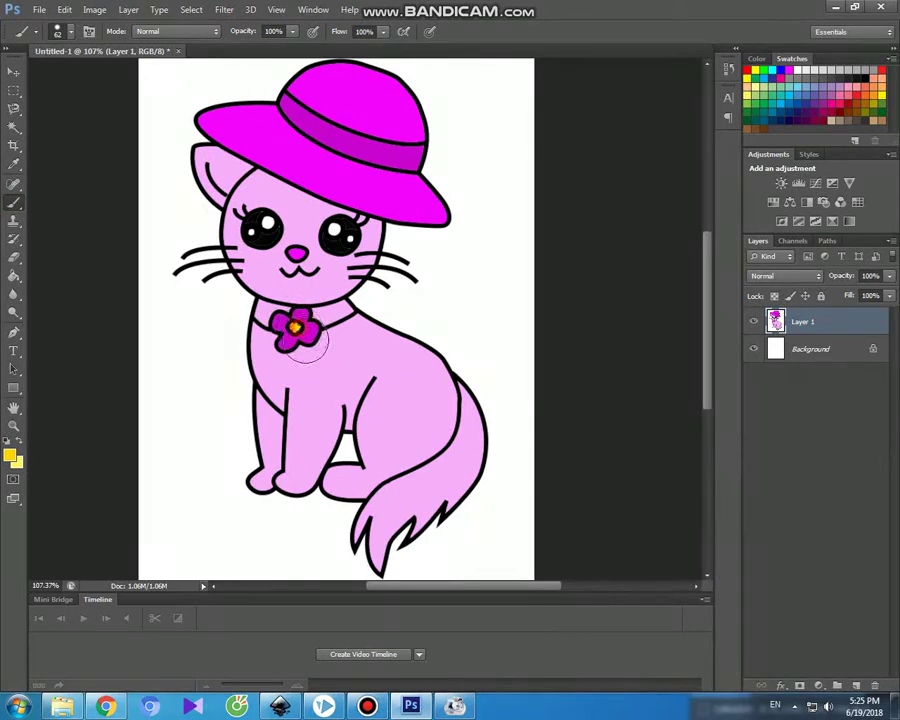
pyautogui.click(11, 72)
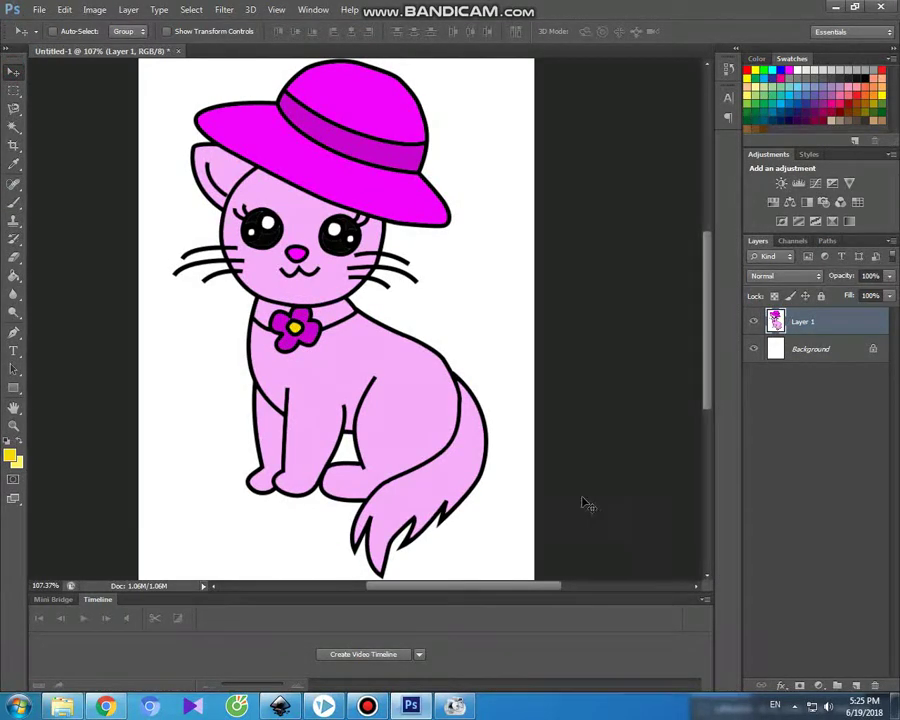
pyautogui.click(380, 710)
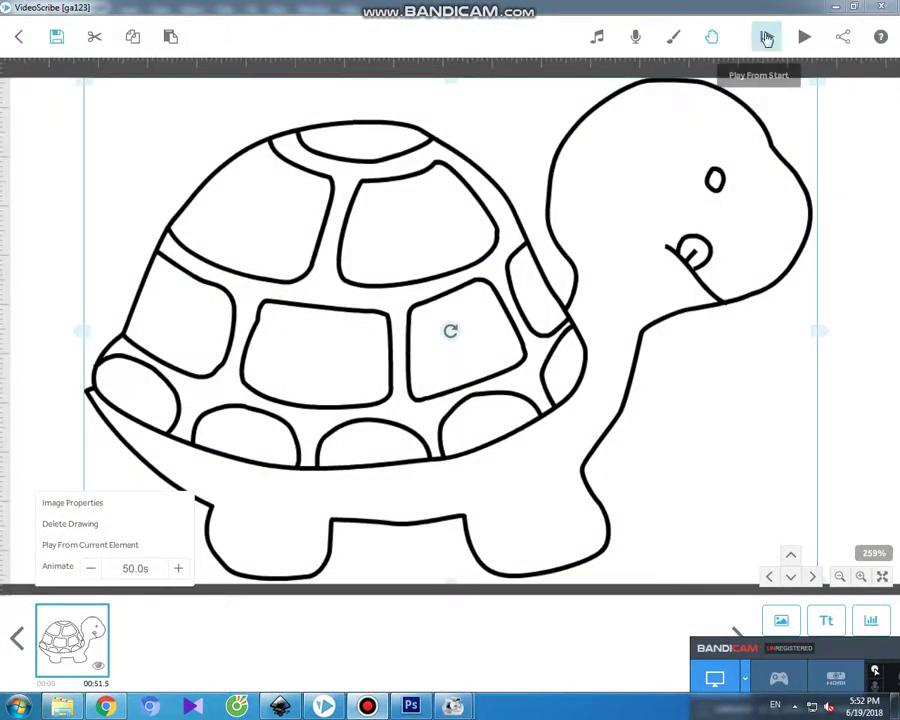
# Bring up the uncoloured turtle outline on Layer 1 and select its top shell plate
pyautogui.click(765, 37)
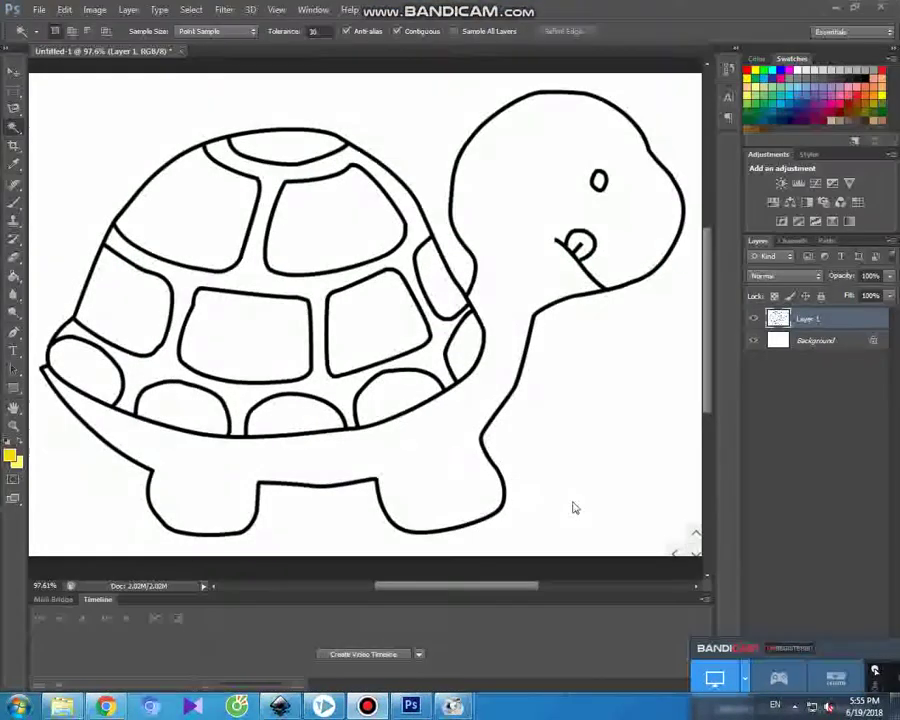
pyautogui.click(199, 209)
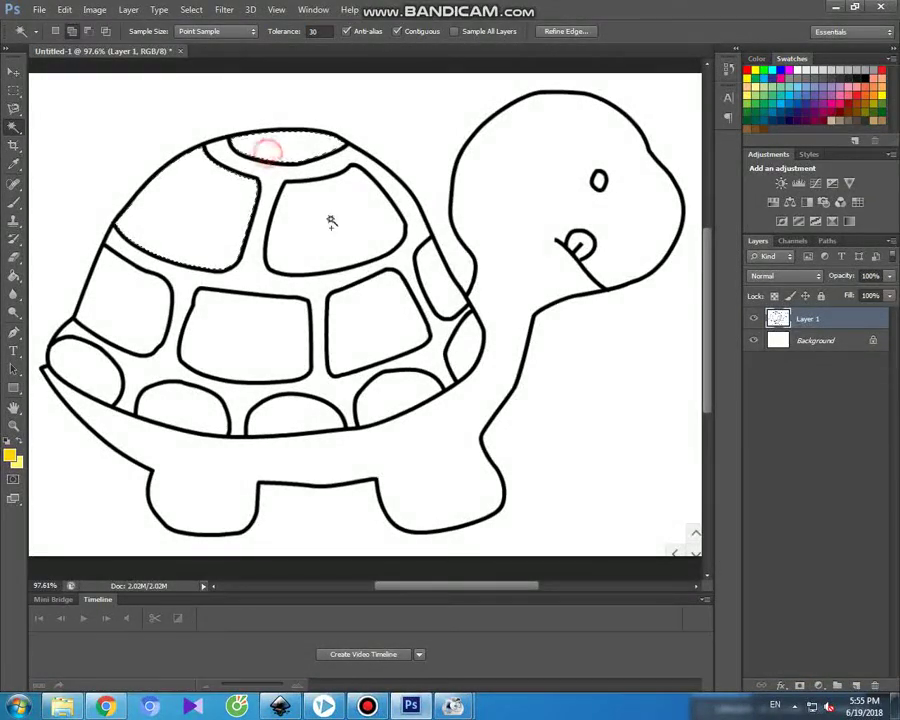
# Add the central, lower-left and lower-right shell plates to the selection
pyautogui.click(266, 328)
pyautogui.click(93, 355)
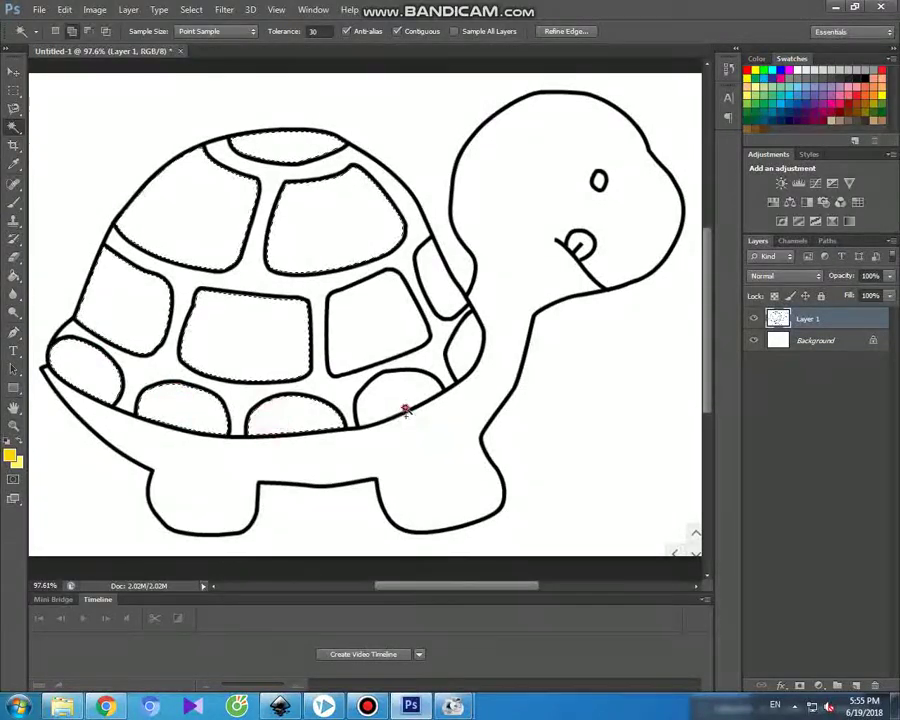
pyautogui.click(463, 346)
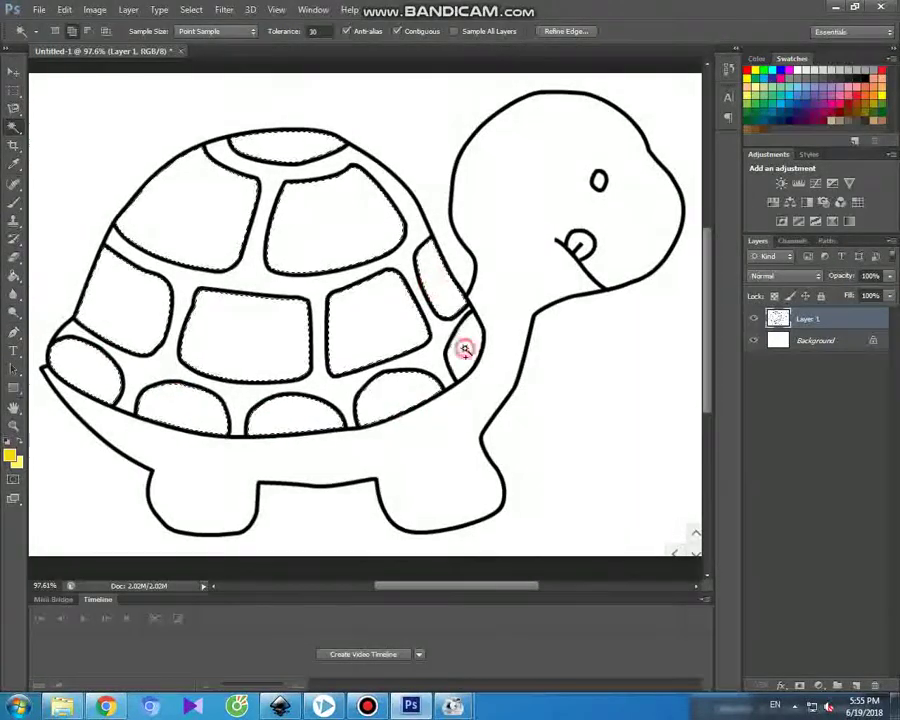
# Set the foreground colour to dark green 2e4614
pyautogui.click(13, 456)
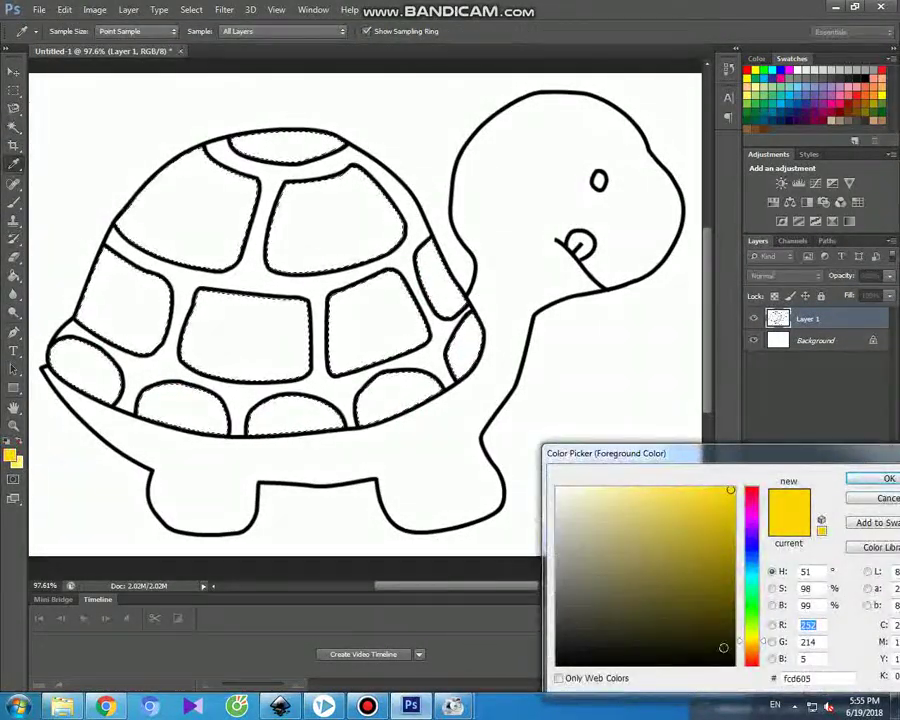
pyautogui.moveTo(753, 623)
pyautogui.mouseDown()
pyautogui.moveTo(758, 617)
pyautogui.moveTo(765, 628)
pyautogui.mouseUp()
pyautogui.click(702, 579)
pyautogui.click(698, 596)
pyautogui.click(694, 615)
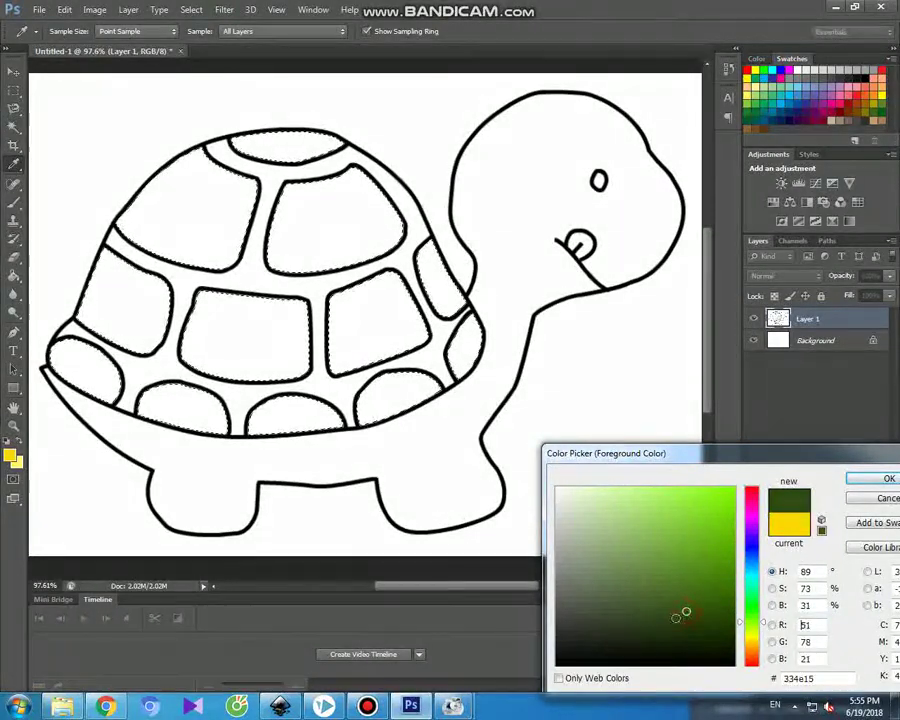
pyautogui.click(703, 629)
pyautogui.click(703, 613)
pyautogui.click(706, 606)
pyautogui.click(683, 615)
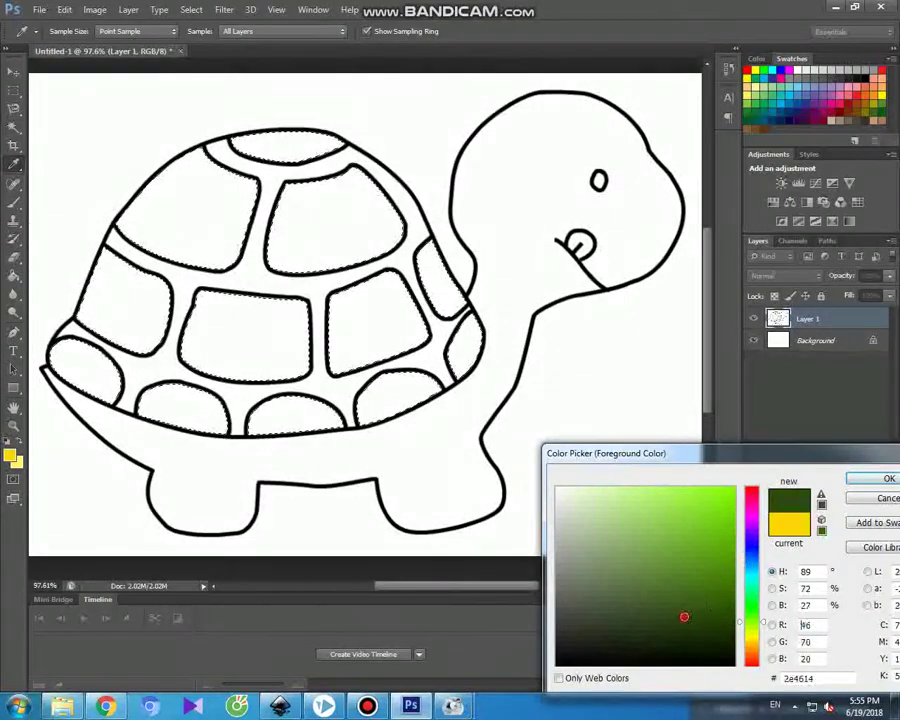
pyautogui.click(889, 478)
# Brush dark green over the top, upper-left and second shell plates
pyautogui.press('w')
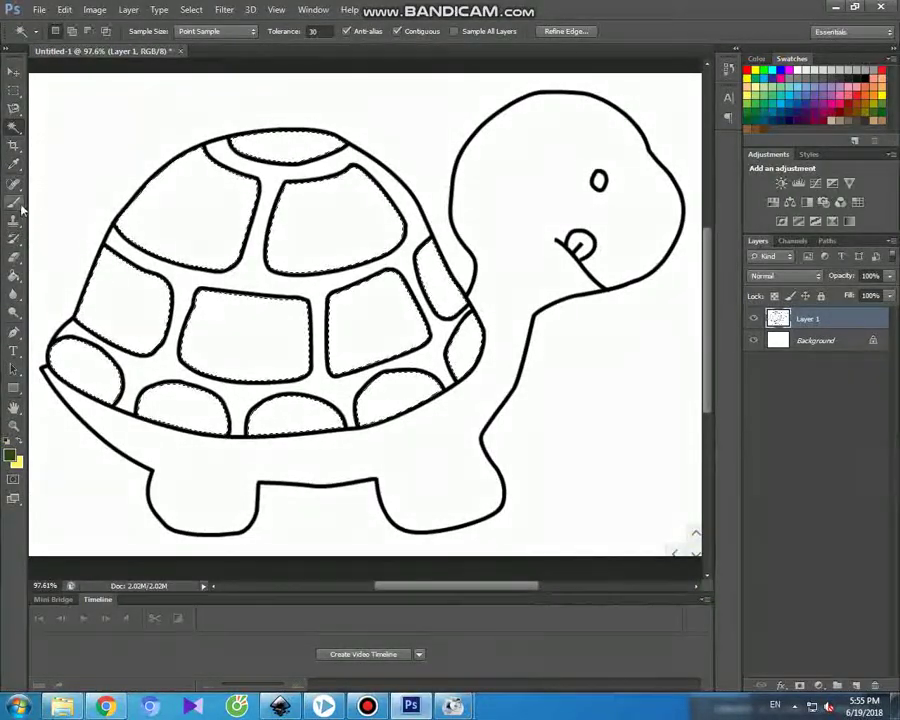
pyautogui.click(14, 201)
pyautogui.moveTo(236, 138); pyautogui.dragTo(330, 137)
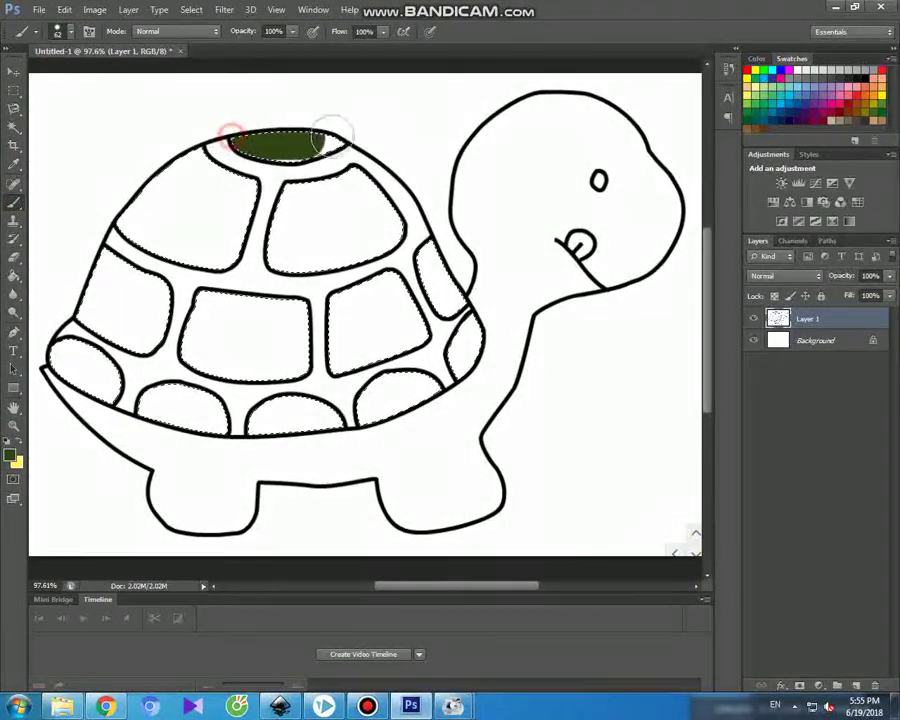
pyautogui.moveTo(205, 172)
pyautogui.mouseDown()
pyautogui.moveTo(137, 225)
pyautogui.moveTo(226, 246)
pyautogui.mouseUp()
pyautogui.moveTo(283, 250); pyautogui.dragTo(375, 235)
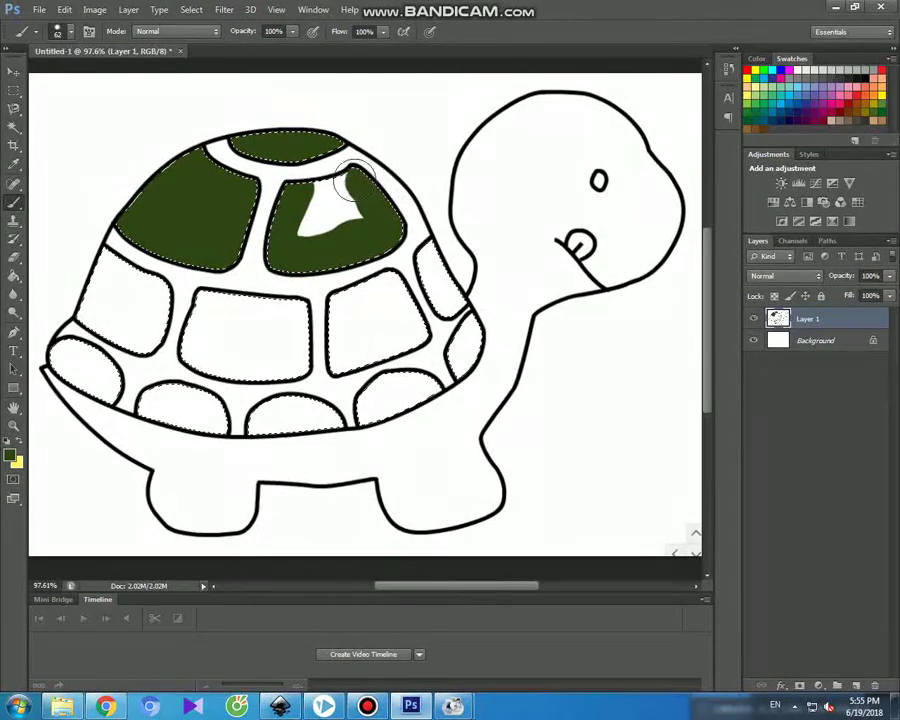
pyautogui.moveTo(284, 210); pyautogui.dragTo(359, 215)
# Paint the neck-side, middle, left and bottom shell plates dark green
pyautogui.moveTo(418, 255)
pyautogui.mouseDown()
pyautogui.moveTo(446, 287)
pyautogui.moveTo(440, 275)
pyautogui.moveTo(352, 297)
pyautogui.moveTo(348, 352)
pyautogui.moveTo(362, 358)
pyautogui.moveTo(412, 338)
pyautogui.moveTo(376, 316)
pyautogui.moveTo(380, 327)
pyautogui.mouseUp()
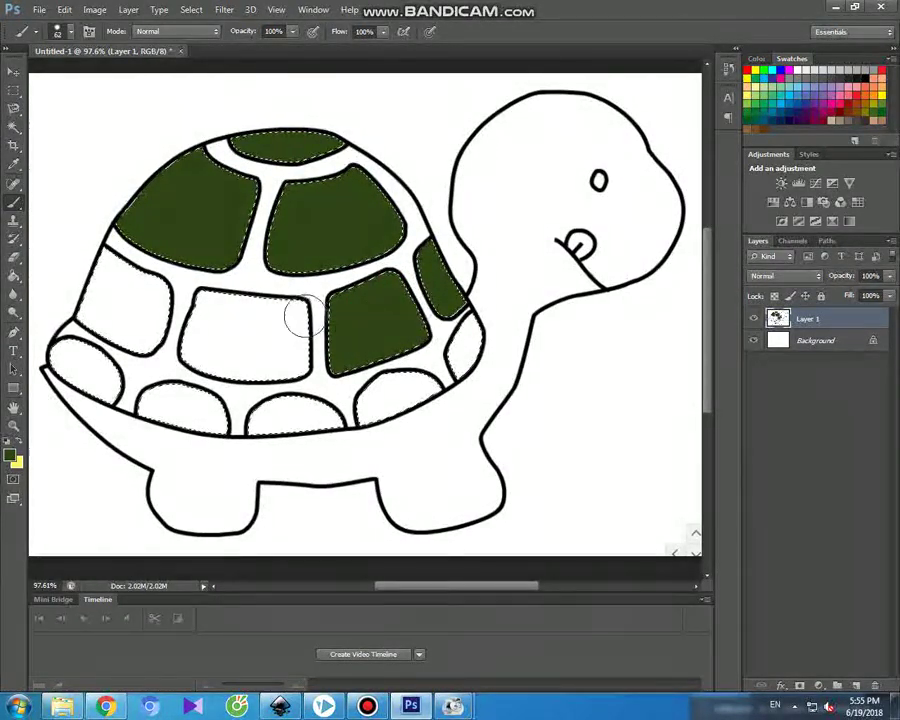
pyautogui.moveTo(265, 305)
pyautogui.mouseDown()
pyautogui.moveTo(205, 300)
pyautogui.moveTo(200, 352)
pyautogui.moveTo(278, 362)
pyautogui.mouseUp()
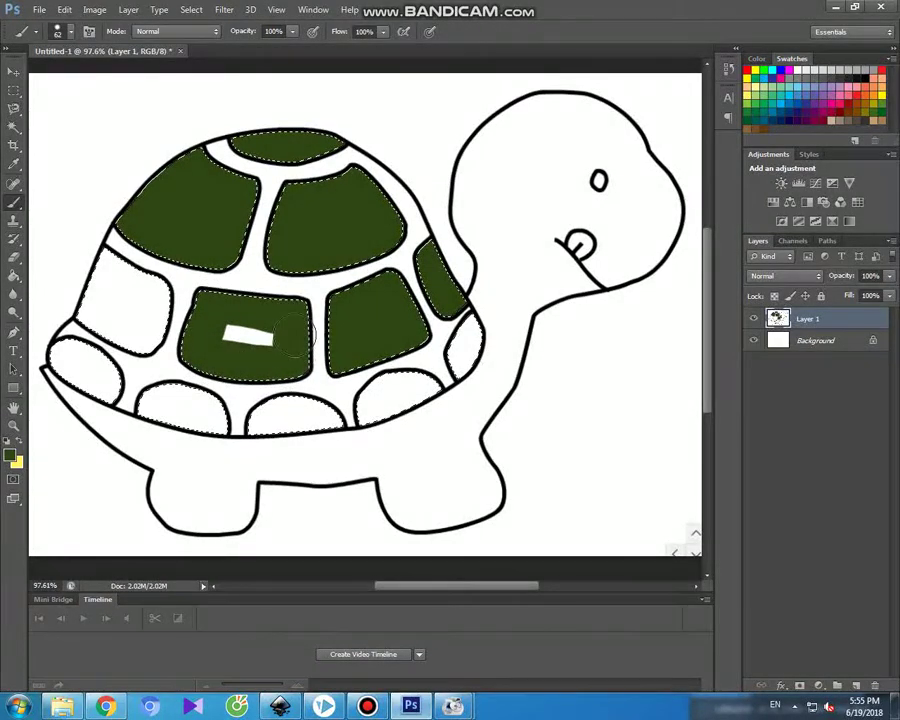
pyautogui.moveTo(100, 257)
pyautogui.mouseDown()
pyautogui.moveTo(140, 287)
pyautogui.moveTo(152, 312)
pyautogui.moveTo(105, 317)
pyautogui.moveTo(90, 298)
pyautogui.mouseUp()
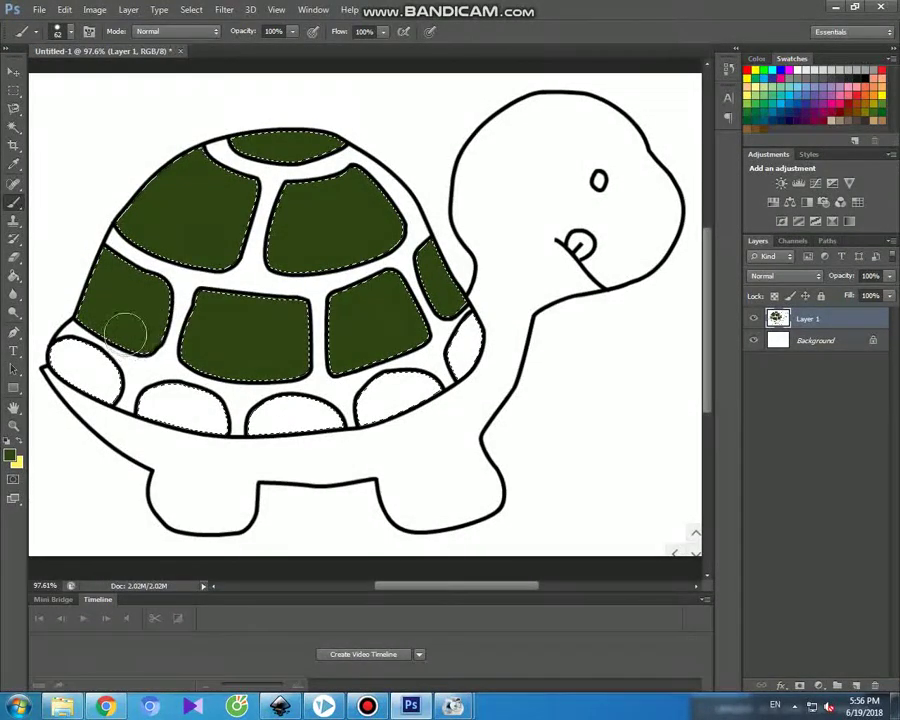
pyautogui.moveTo(65, 352); pyautogui.dragTo(90, 390)
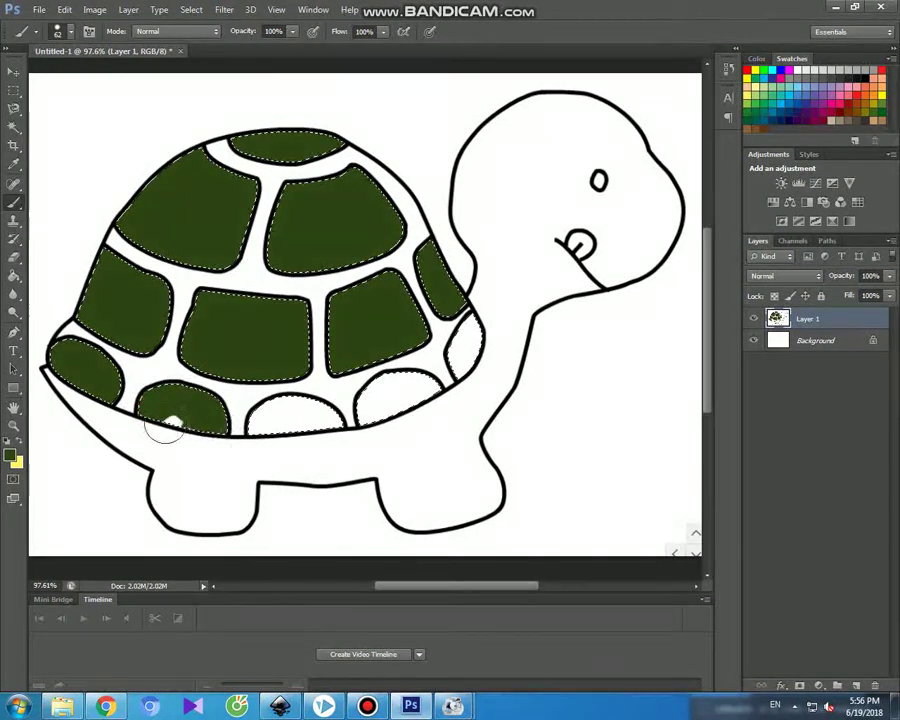
pyautogui.moveTo(241, 430)
pyautogui.mouseDown()
pyautogui.moveTo(290, 412)
pyautogui.moveTo(328, 420)
pyautogui.moveTo(400, 396)
pyautogui.moveTo(427, 404)
pyautogui.mouseUp()
# Paint the last plate beside the neck, then set the foreground to very dark green 122201
pyautogui.moveTo(478, 338); pyautogui.dragTo(457, 381)
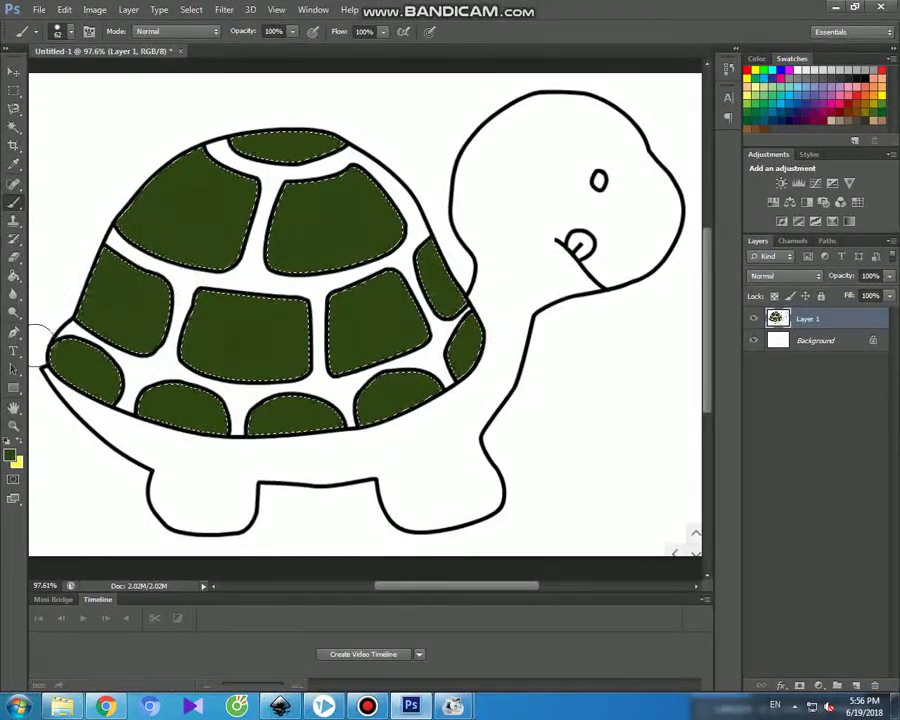
pyautogui.click(12, 455)
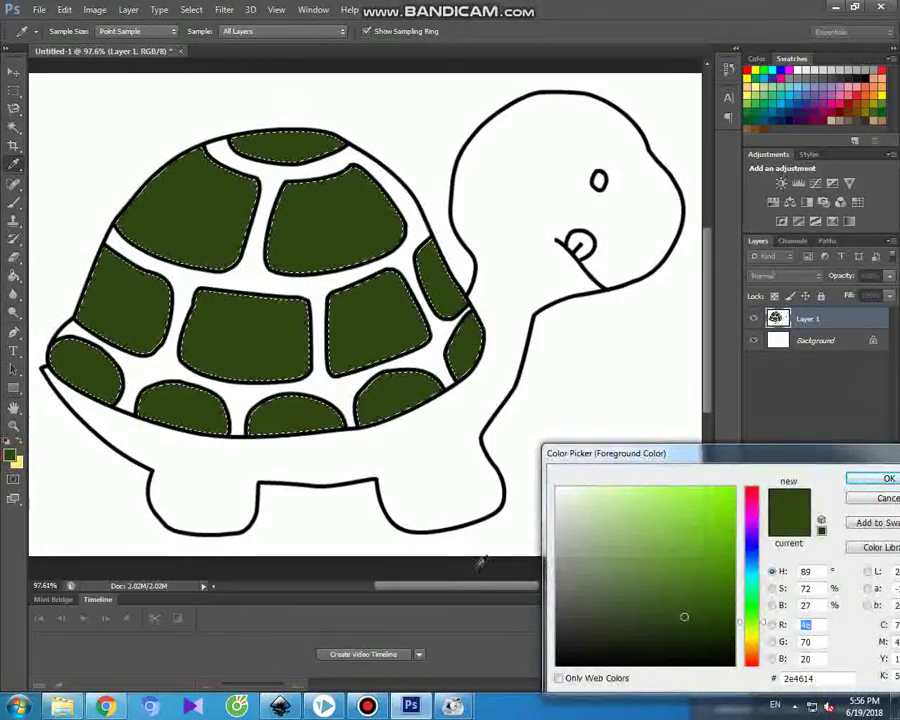
pyautogui.click(697, 646)
pyautogui.click(726, 651)
pyautogui.click(731, 641)
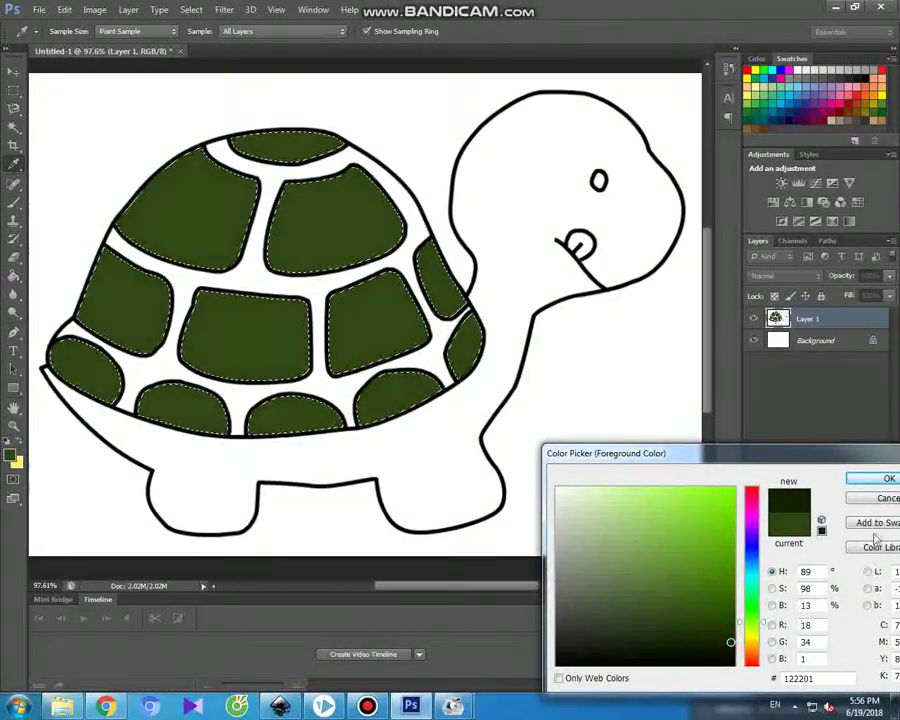
pyautogui.click(885, 481)
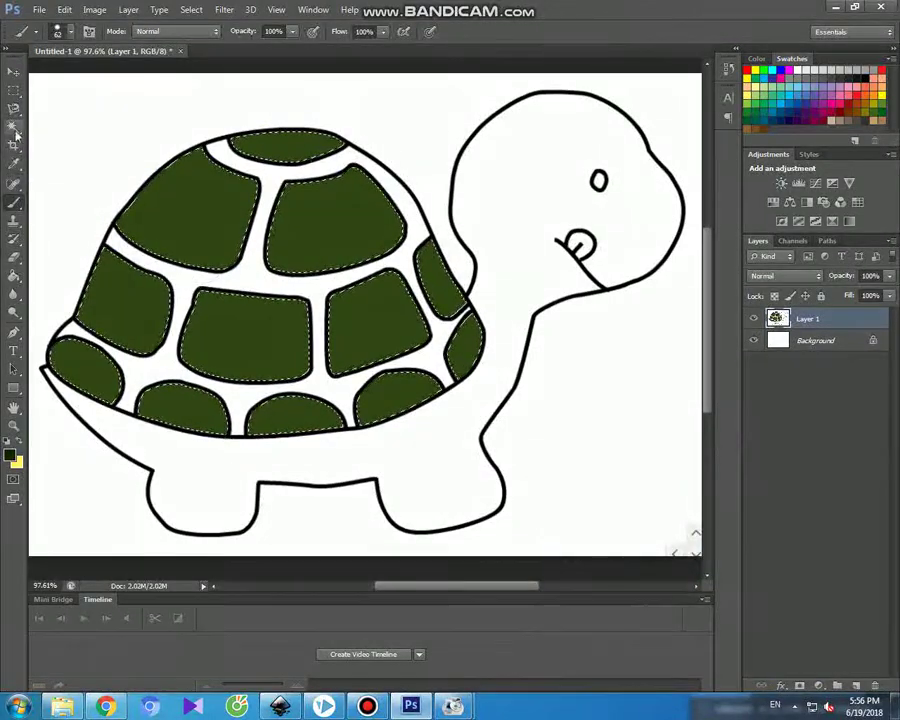
# Select the white gaps between shell plates and brush them very dark green
pyautogui.click(14, 126)
pyautogui.click(243, 281)
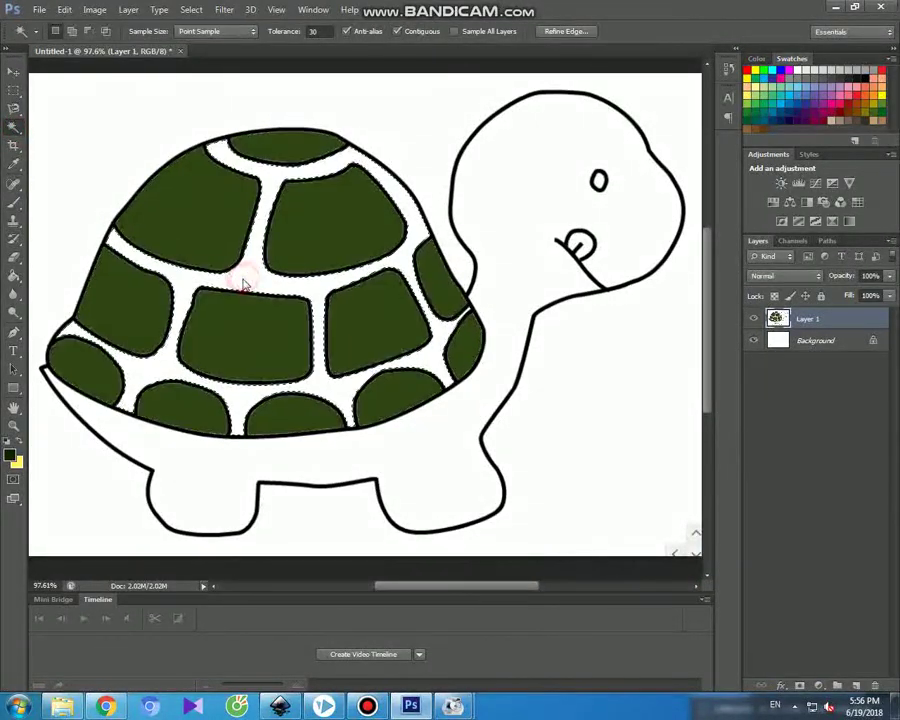
pyautogui.click(14, 201)
pyautogui.moveTo(207, 141)
pyautogui.mouseDown()
pyautogui.moveTo(268, 177)
pyautogui.moveTo(322, 190)
pyautogui.mouseUp()
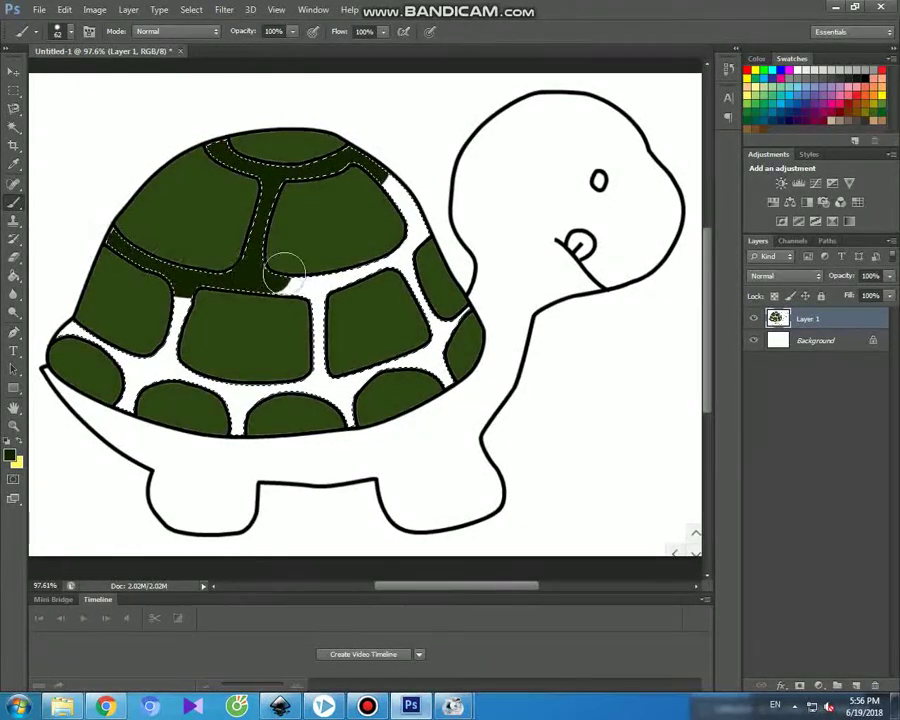
pyautogui.moveTo(406, 224); pyautogui.dragTo(387, 182)
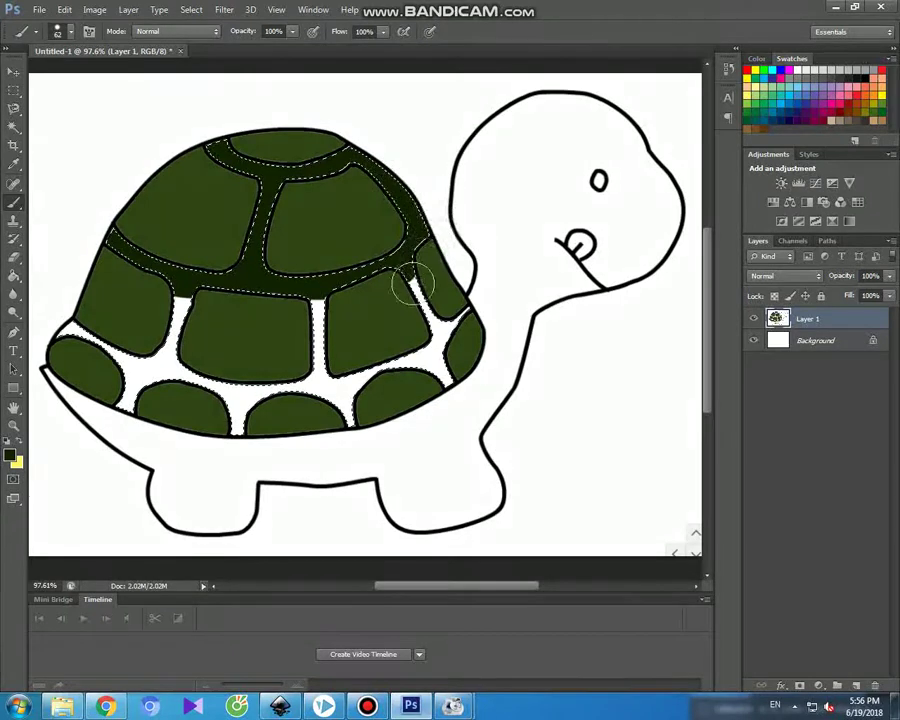
pyautogui.moveTo(425, 333); pyautogui.dragTo(462, 318)
pyautogui.moveTo(444, 362)
pyautogui.mouseDown()
pyautogui.moveTo(328, 368)
pyautogui.moveTo(301, 382)
pyautogui.moveTo(354, 408)
pyautogui.moveTo(371, 380)
pyautogui.moveTo(319, 302)
pyautogui.moveTo(277, 396)
pyautogui.moveTo(229, 432)
pyautogui.moveTo(183, 375)
pyautogui.moveTo(171, 342)
pyautogui.moveTo(191, 297)
pyautogui.moveTo(171, 358)
pyautogui.moveTo(139, 380)
pyautogui.moveTo(108, 335)
pyautogui.moveTo(58, 327)
pyautogui.moveTo(134, 390)
pyautogui.moveTo(117, 410)
pyautogui.mouseUp()
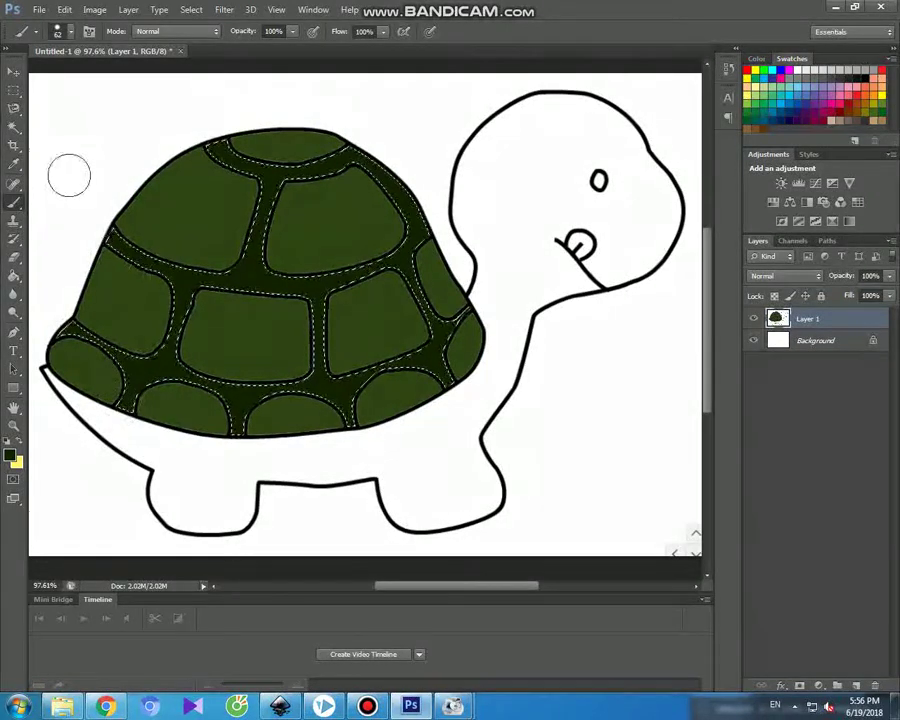
pyautogui.click(14, 124)
# Select the turtle's white body and set the foreground colour to olive 86731a
pyautogui.click(186, 456)
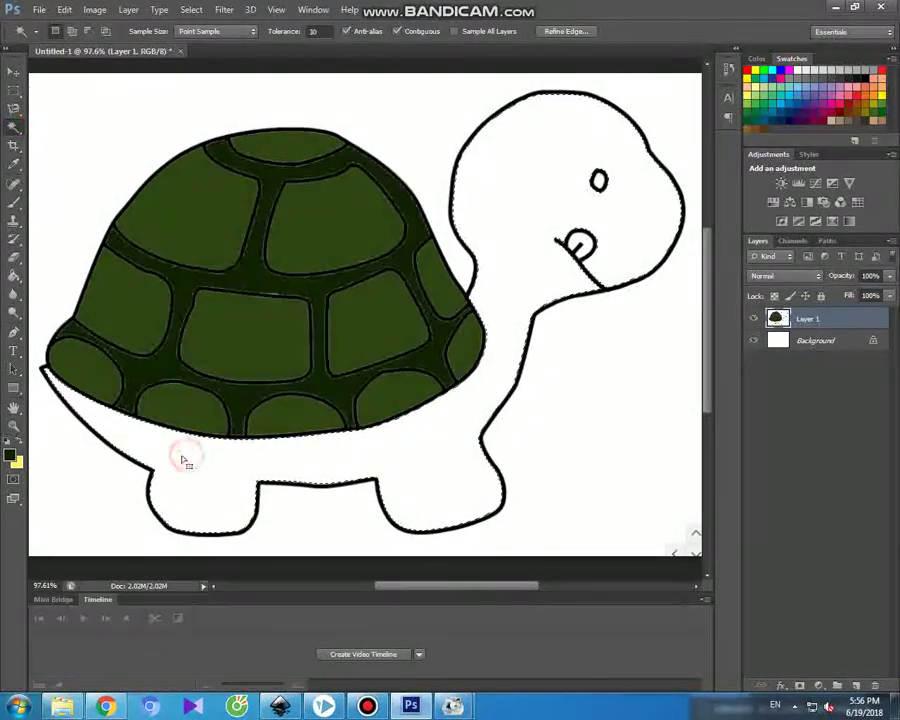
pyautogui.click(14, 456)
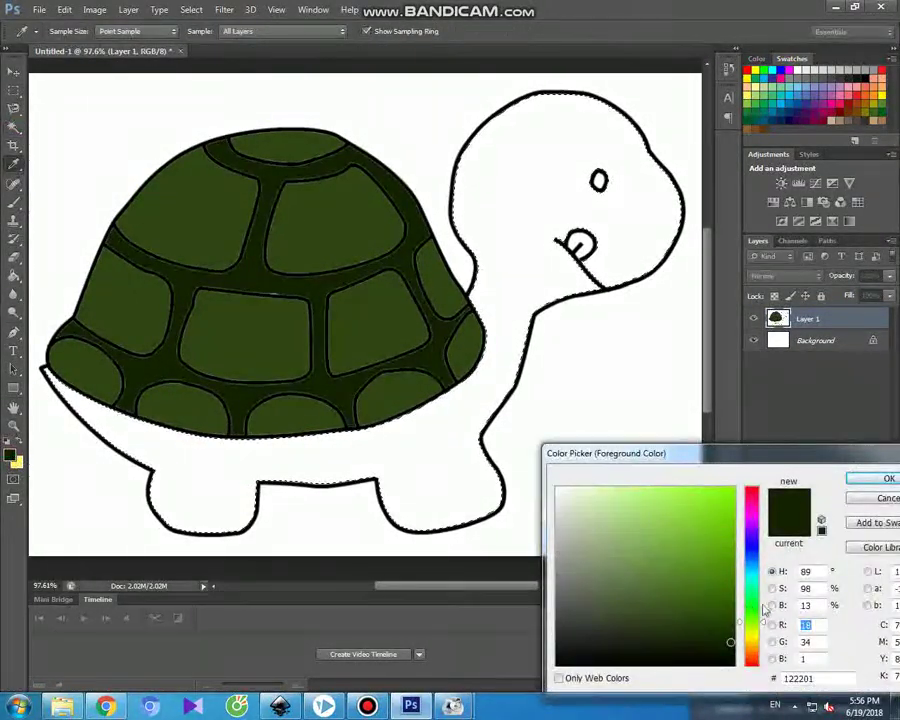
pyautogui.moveTo(753, 648); pyautogui.dragTo(754, 644)
pyautogui.moveTo(694, 601); pyautogui.dragTo(655, 566)
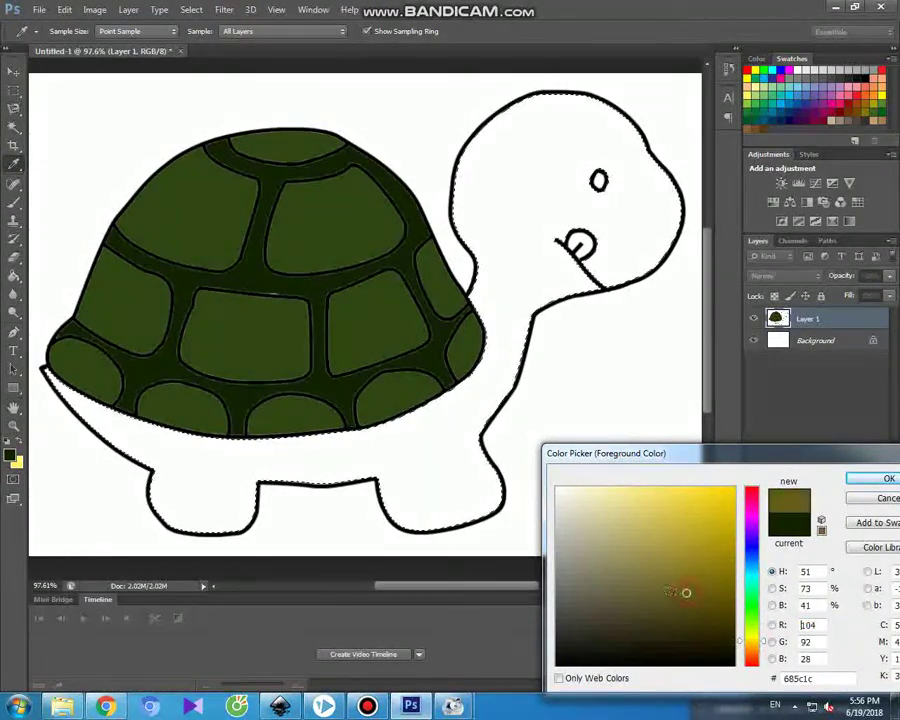
pyautogui.moveTo(646, 579); pyautogui.dragTo(706, 561)
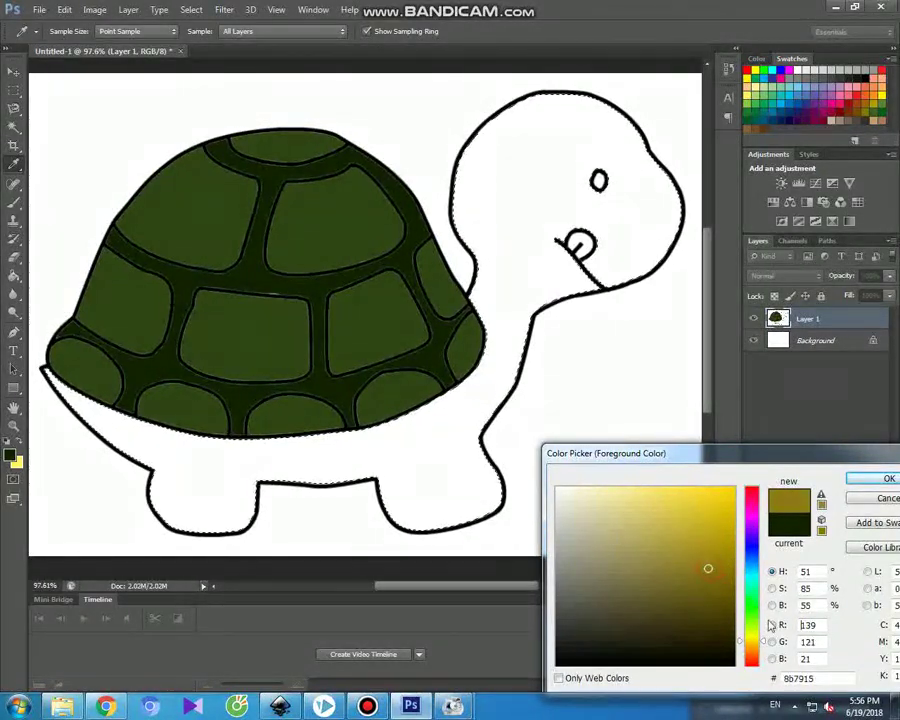
pyautogui.click(766, 637)
pyautogui.moveTo(766, 643); pyautogui.dragTo(766, 648)
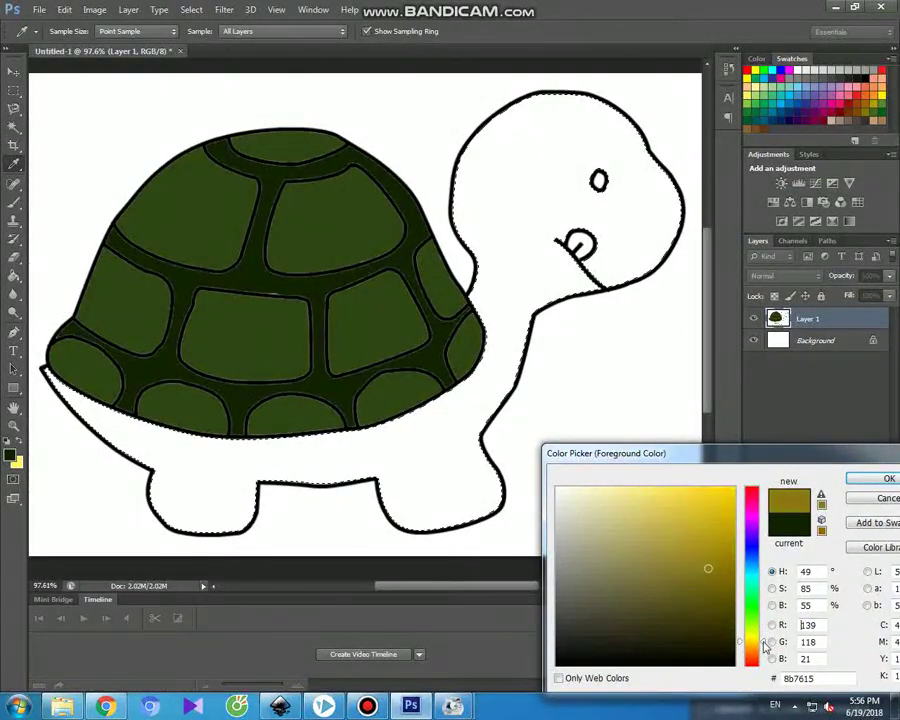
pyautogui.click(866, 483)
pyautogui.press('w')
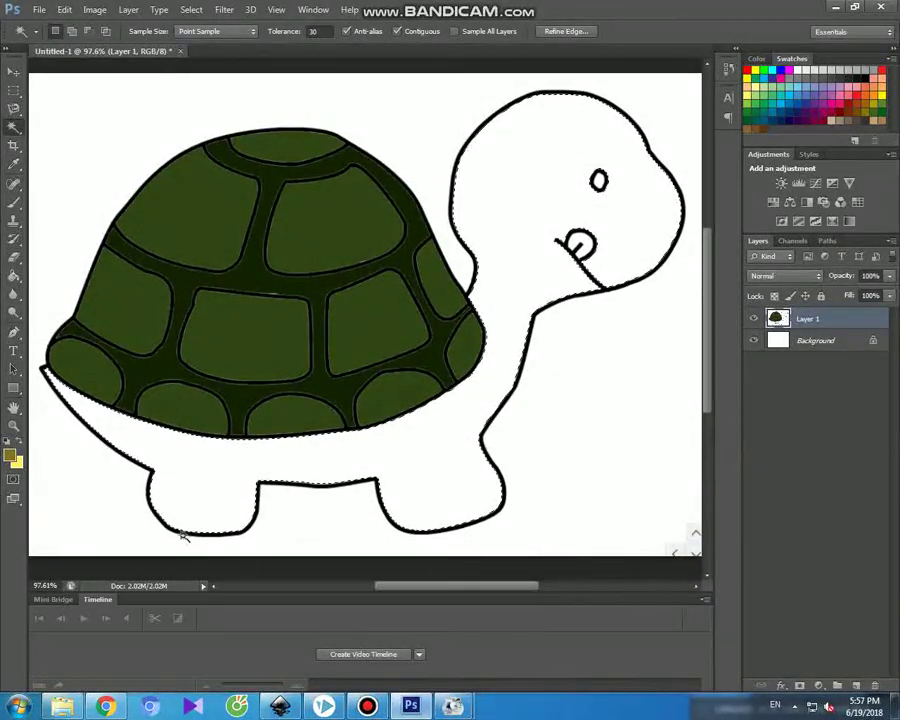
# Paint the belly band, legs, neck and head olive, leaving the eye white
pyautogui.click(14, 204)
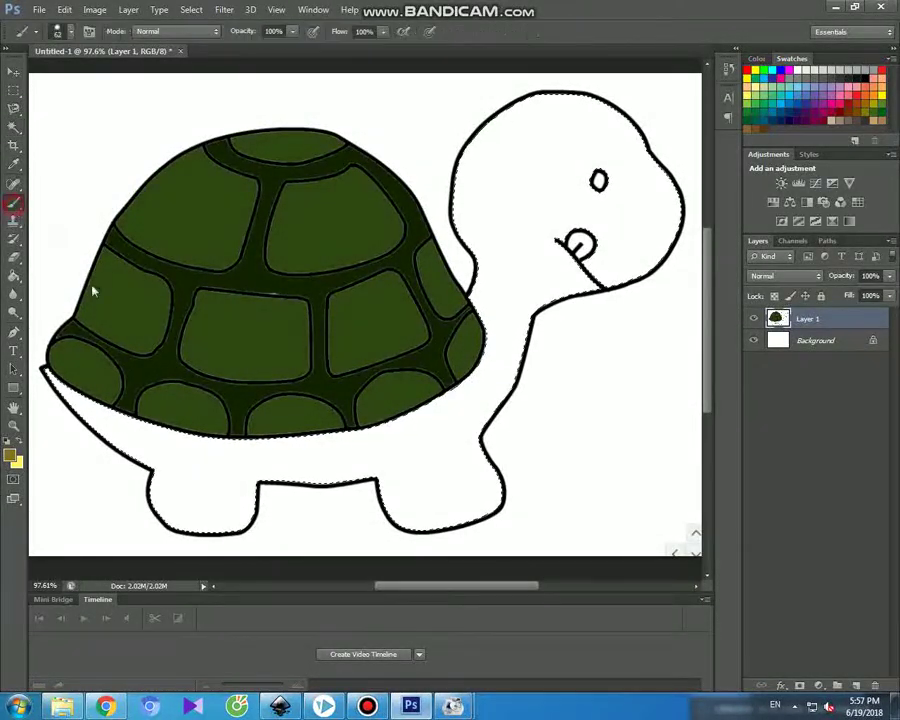
pyautogui.moveTo(86, 418)
pyautogui.mouseDown()
pyautogui.moveTo(248, 457)
pyautogui.moveTo(129, 462)
pyautogui.moveTo(277, 482)
pyautogui.moveTo(166, 497)
pyautogui.moveTo(261, 517)
pyautogui.moveTo(384, 464)
pyautogui.moveTo(333, 454)
pyautogui.moveTo(398, 416)
pyautogui.moveTo(485, 413)
pyautogui.moveTo(396, 448)
pyautogui.mouseUp()
pyautogui.moveTo(458, 450)
pyautogui.mouseDown()
pyautogui.moveTo(492, 472)
pyautogui.moveTo(372, 482)
pyautogui.moveTo(476, 478)
pyautogui.moveTo(487, 500)
pyautogui.moveTo(402, 516)
pyautogui.moveTo(408, 494)
pyautogui.mouseUp()
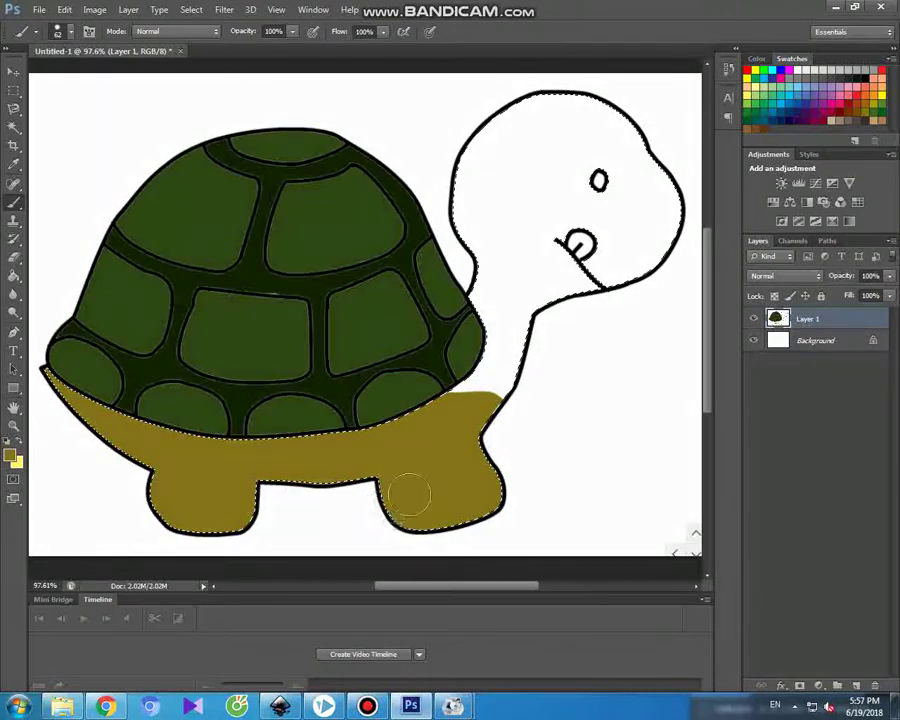
pyautogui.moveTo(450, 394)
pyautogui.mouseDown()
pyautogui.moveTo(502, 311)
pyautogui.moveTo(472, 308)
pyautogui.moveTo(474, 145)
pyautogui.moveTo(544, 98)
pyautogui.moveTo(620, 104)
pyautogui.moveTo(649, 157)
pyautogui.moveTo(663, 221)
pyautogui.moveTo(643, 251)
pyautogui.moveTo(572, 302)
pyautogui.moveTo(515, 280)
pyautogui.moveTo(498, 181)
pyautogui.moveTo(567, 135)
pyautogui.moveTo(615, 140)
pyautogui.moveTo(615, 200)
pyautogui.moveTo(565, 235)
pyautogui.moveTo(535, 190)
pyautogui.moveTo(528, 225)
pyautogui.mouseUp()
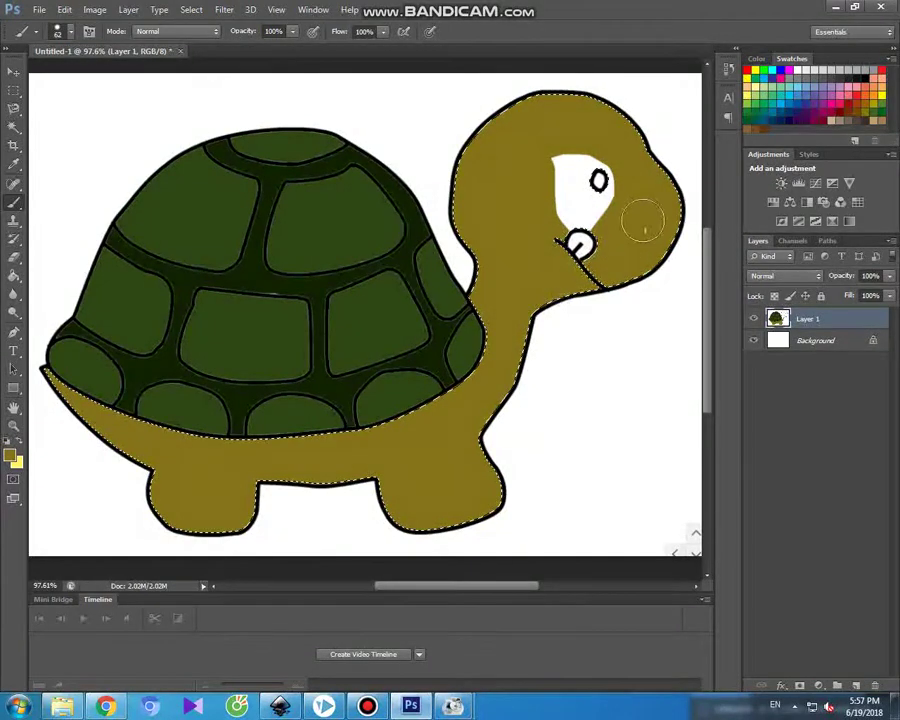
pyautogui.moveTo(597, 162)
pyautogui.mouseDown()
pyautogui.moveTo(548, 198)
pyautogui.moveTo(613, 207)
pyautogui.mouseUp()
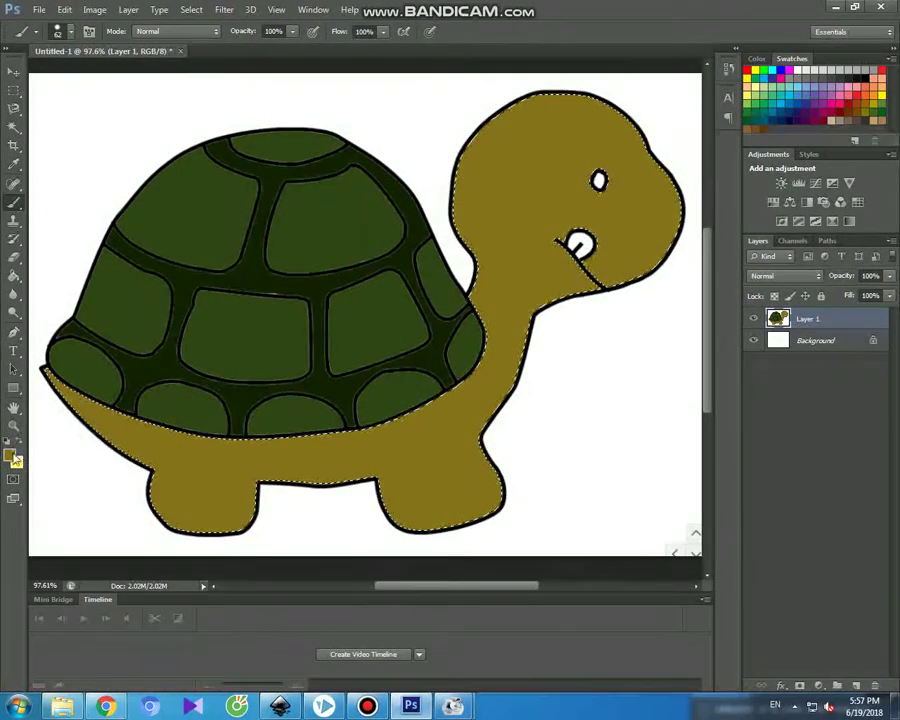
# Set the foreground to near-black and select the turtle's eye
pyautogui.click(10, 455)
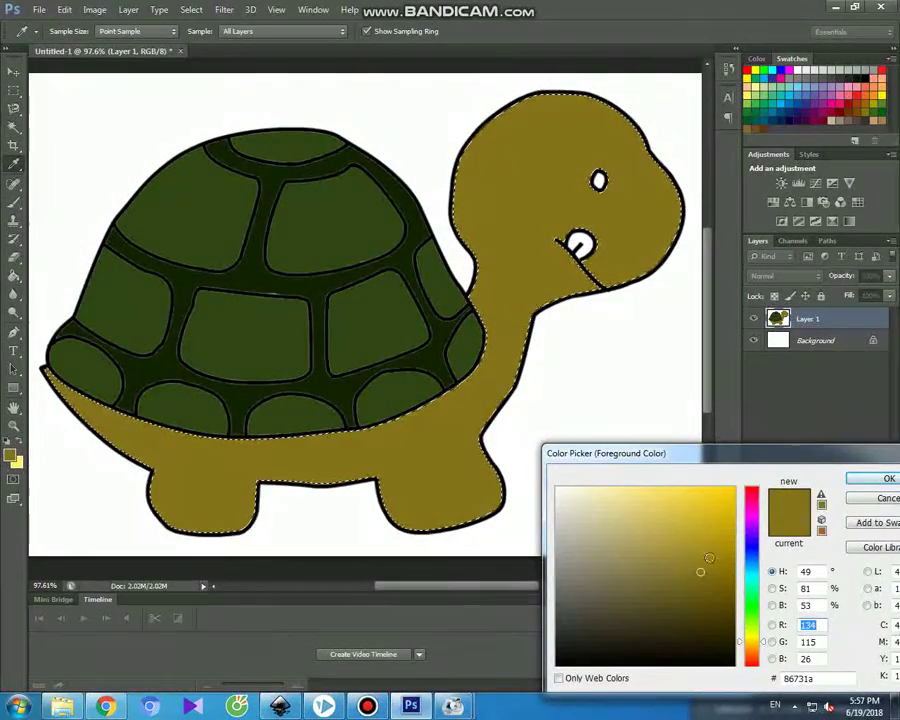
pyautogui.click(556, 662)
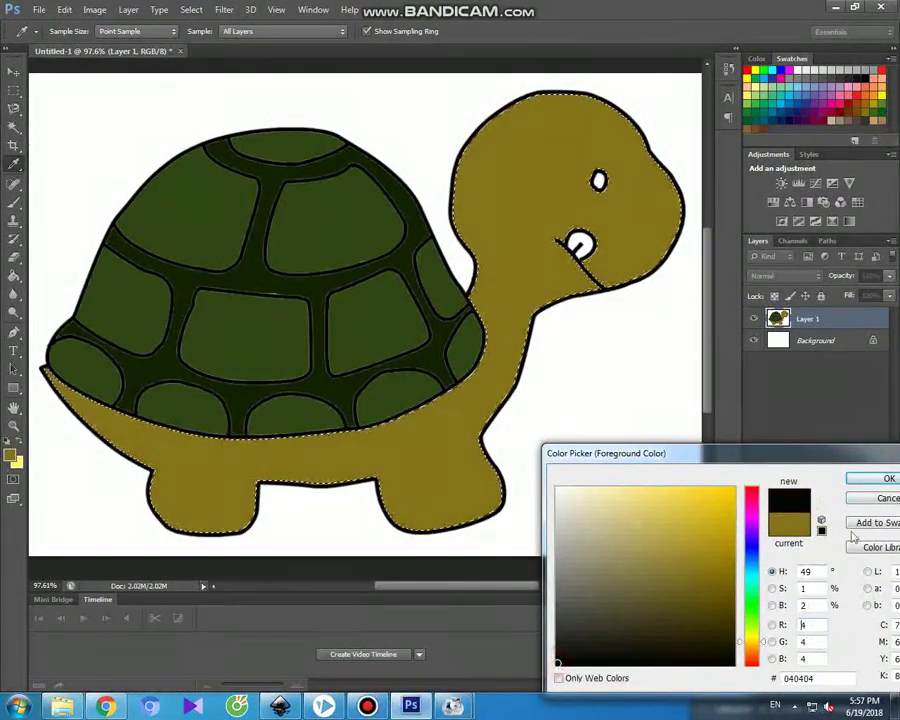
pyautogui.click(878, 480)
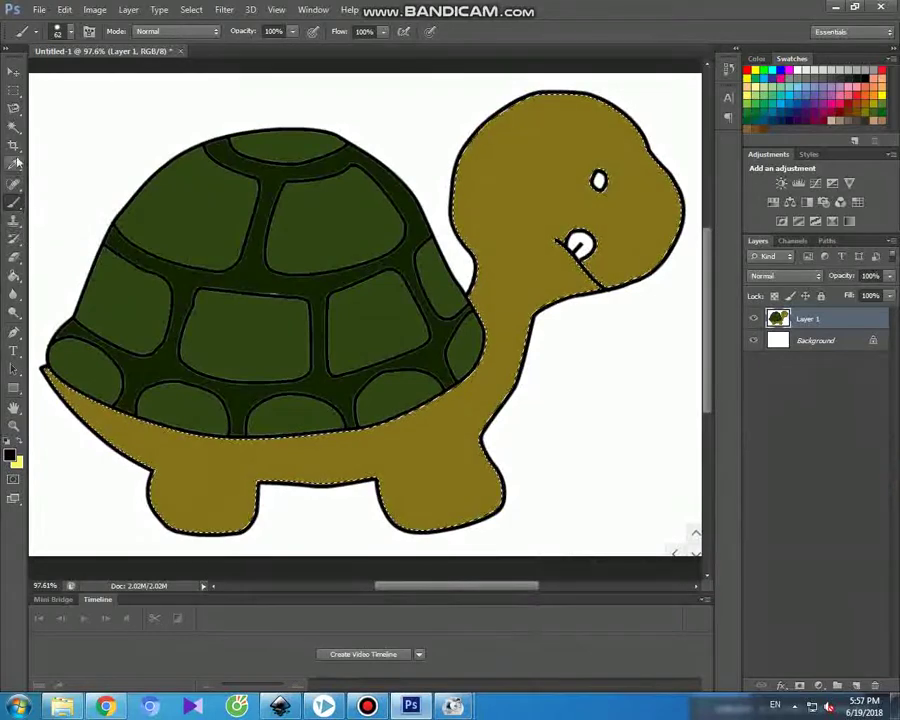
pyautogui.click(14, 127)
pyautogui.click(598, 180)
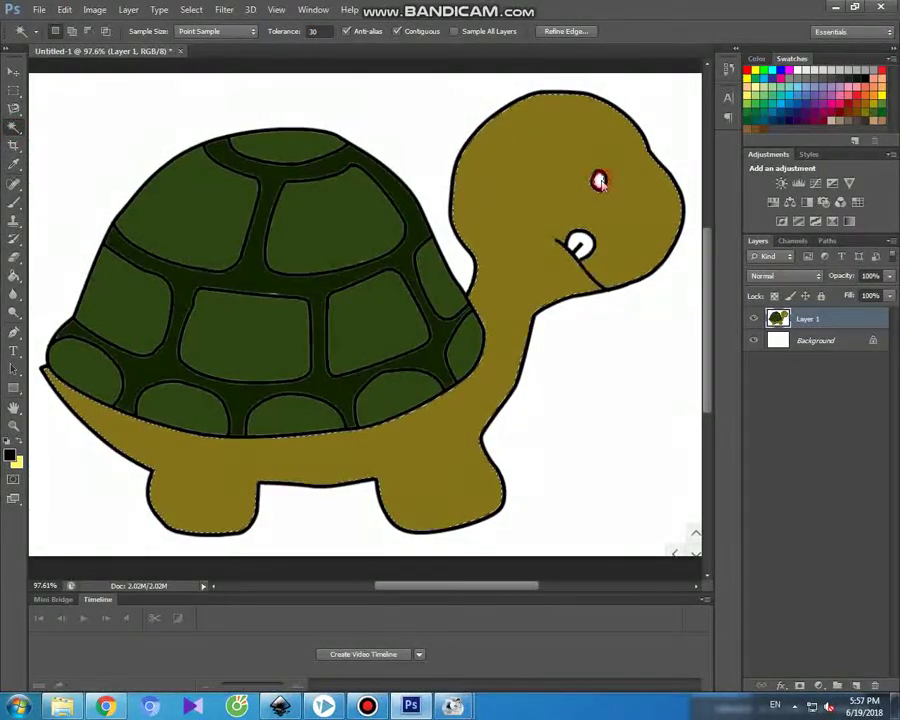
pyautogui.click(13, 202)
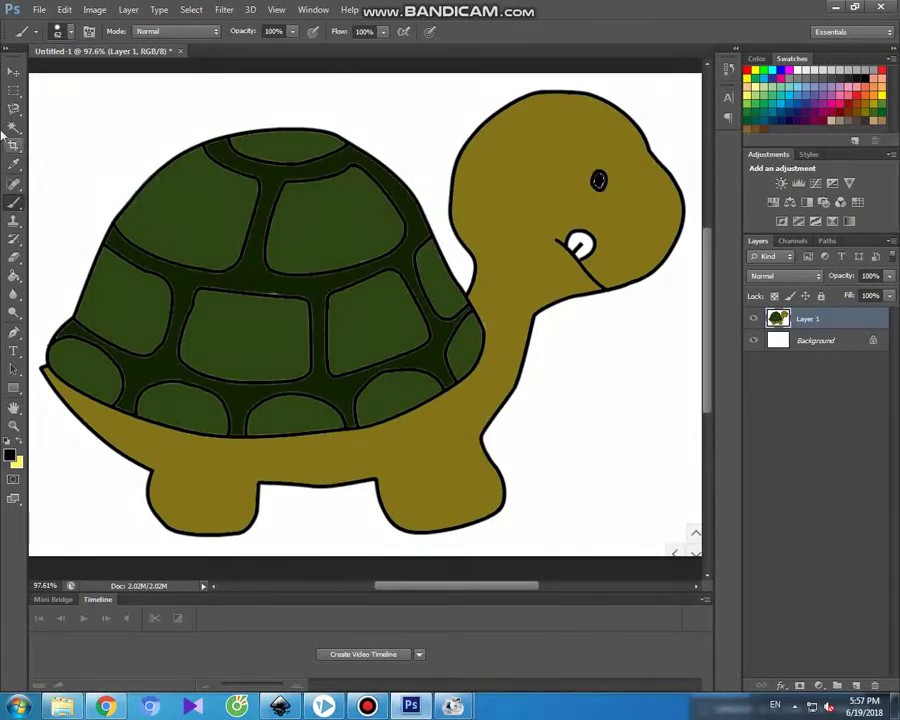
pyautogui.click(14, 72)
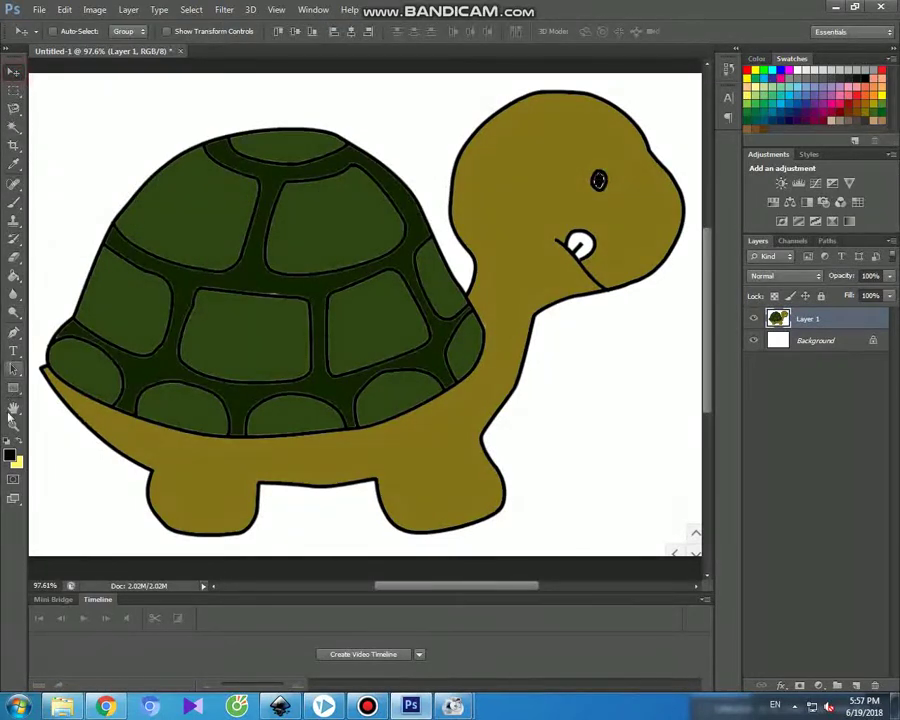
# Choose orange dd971c as the foreground colour and paint the mouth
pyautogui.click(14, 127)
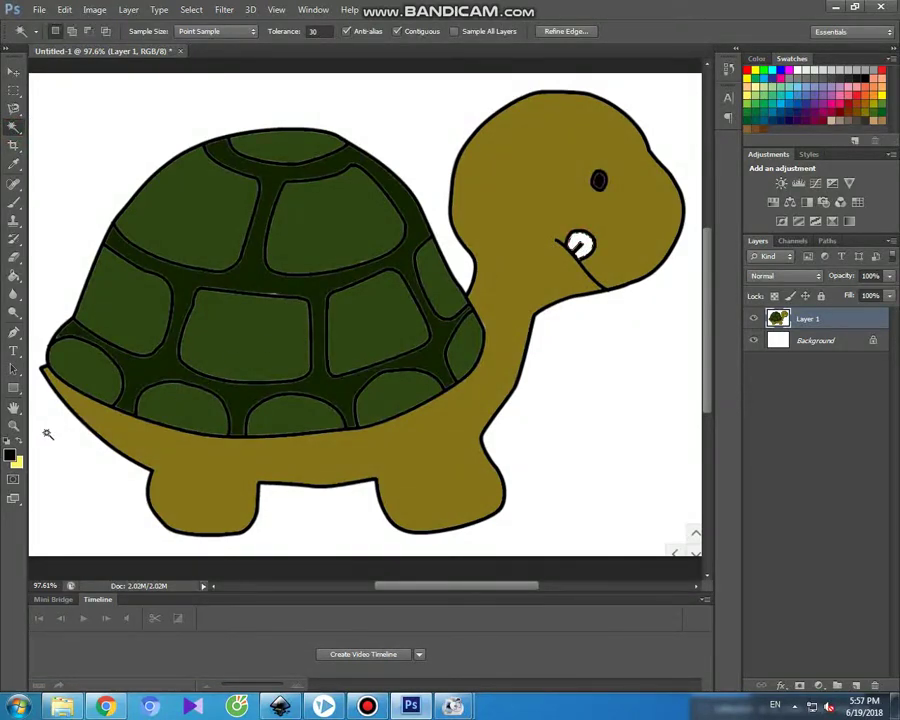
pyautogui.click(12, 456)
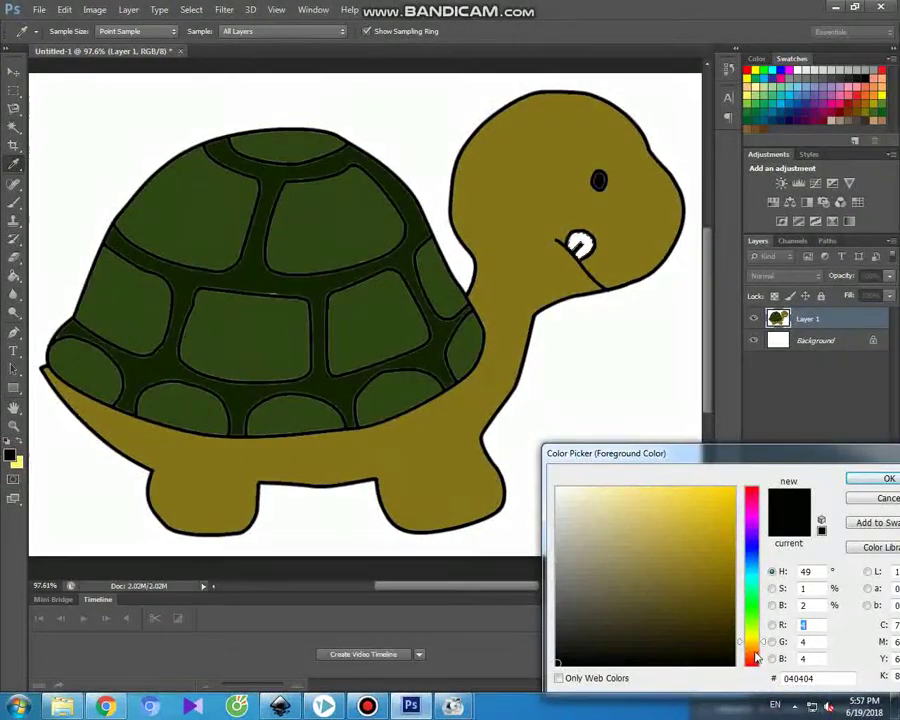
pyautogui.moveTo(756, 656); pyautogui.dragTo(755, 650)
pyautogui.moveTo(695, 556); pyautogui.dragTo(712, 511)
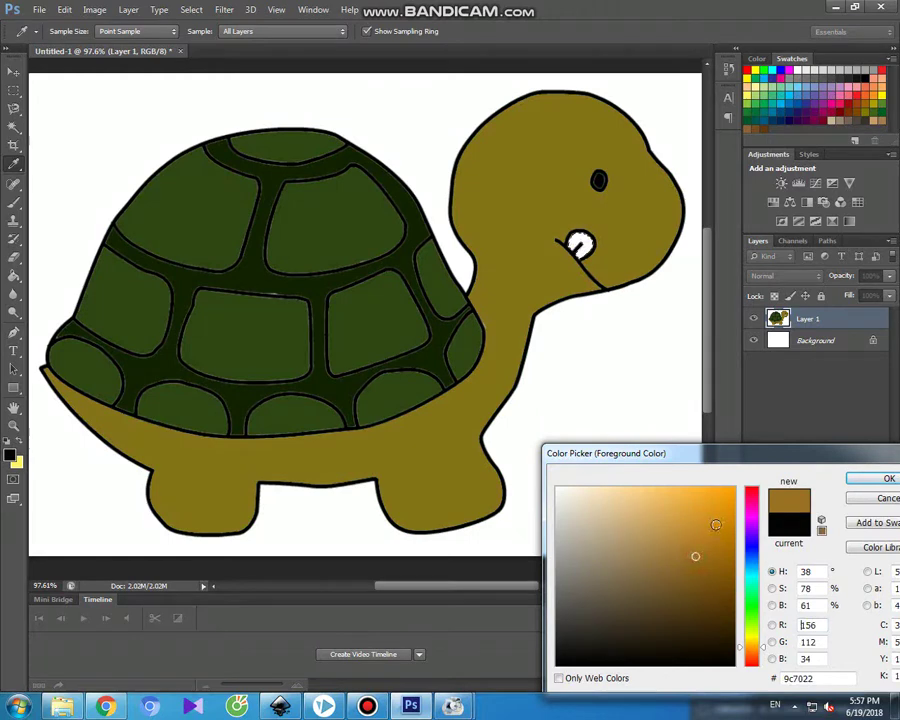
pyautogui.click(849, 481)
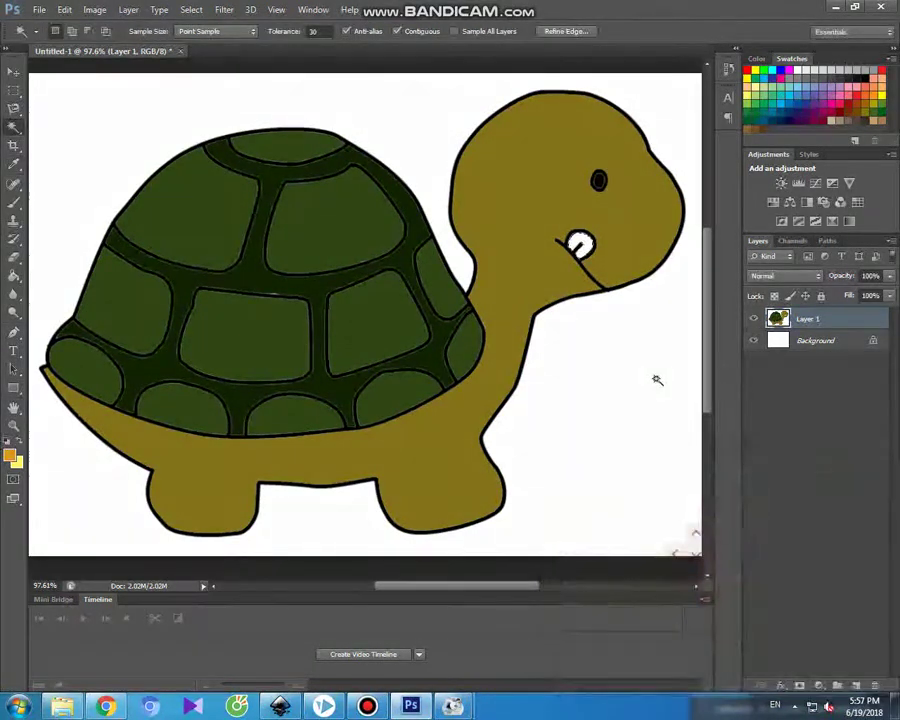
pyautogui.click(12, 202)
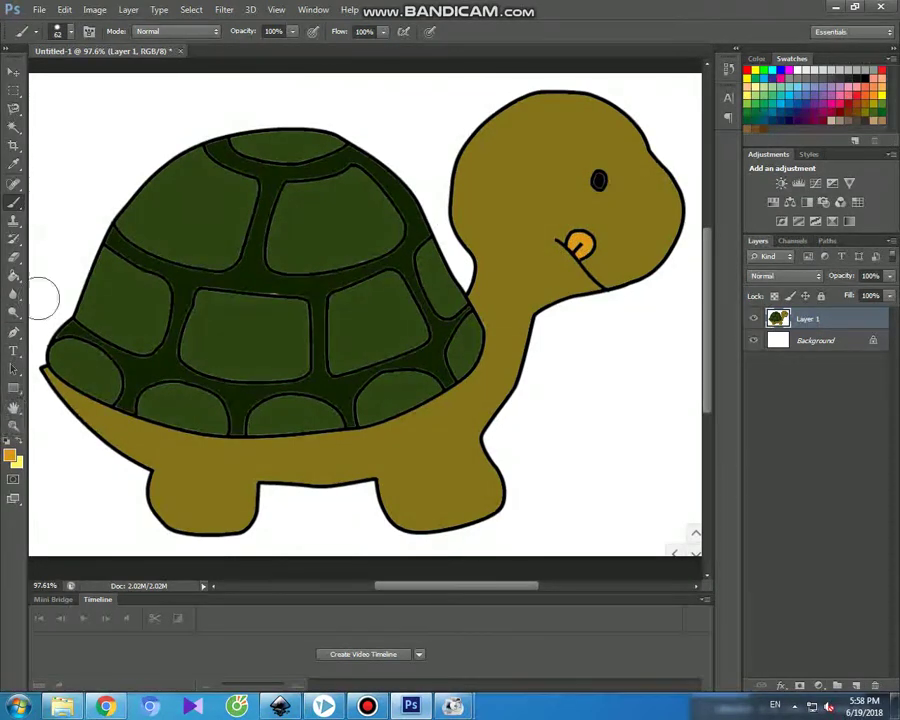
pyautogui.click(13, 126)
# Select the white background and set the foreground to dark brown 593c0a
pyautogui.click(76, 155)
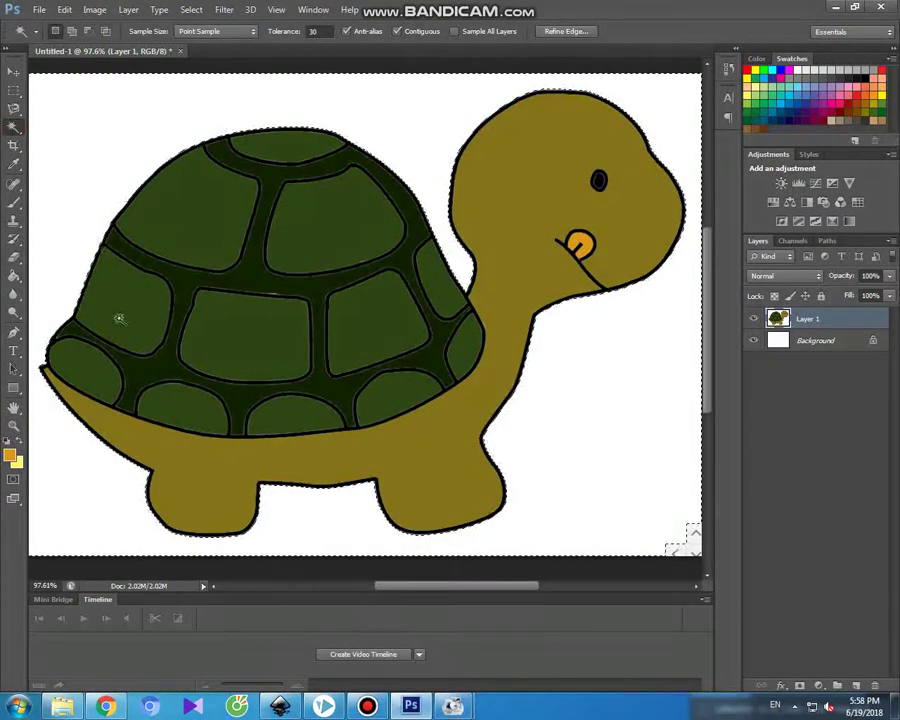
pyautogui.click(10, 456)
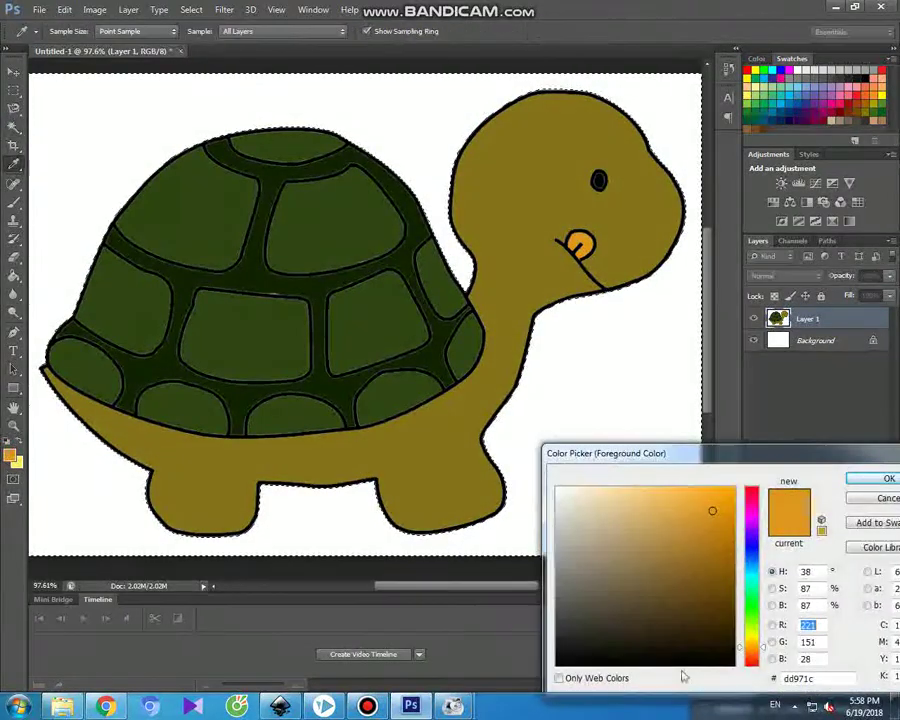
pyautogui.click(717, 604)
pyautogui.moveTo(684, 604)
pyautogui.mouseDown()
pyautogui.moveTo(675, 593)
pyautogui.moveTo(714, 604)
pyautogui.mouseUp()
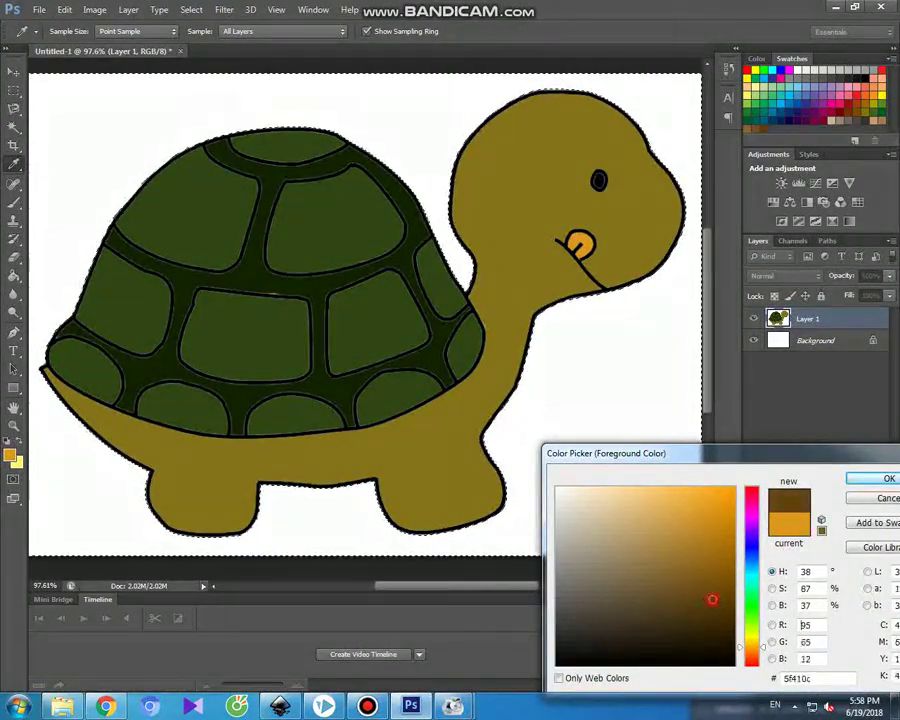
pyautogui.click(865, 481)
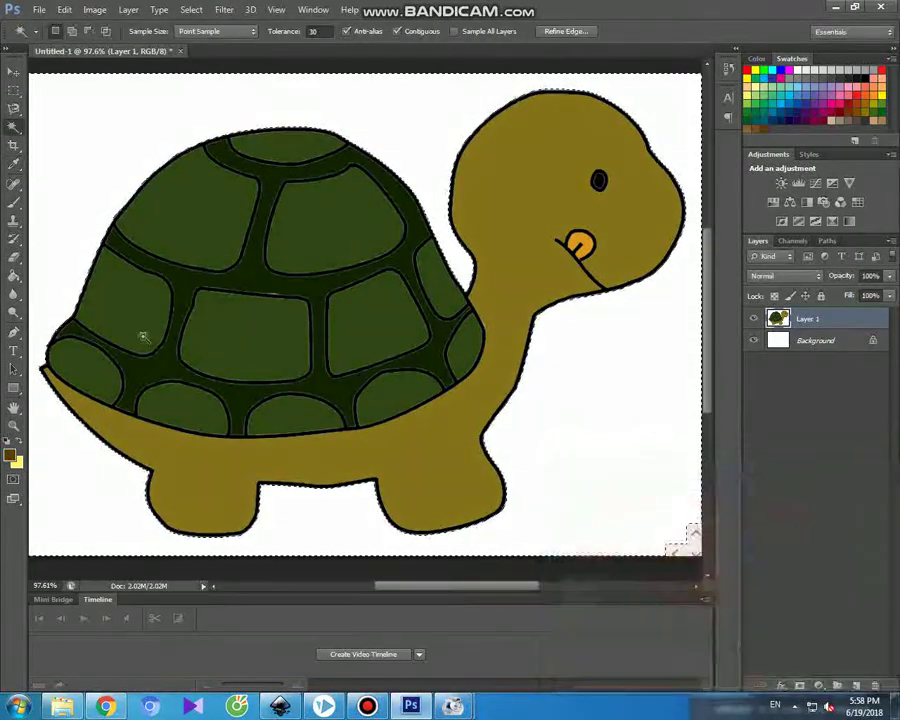
# Brush an even dark brown ground strip along the bottom, between and under the legs
pyautogui.click(14, 201)
pyautogui.moveTo(197, 518)
pyautogui.mouseDown()
pyautogui.moveTo(40, 514)
pyautogui.moveTo(80, 528)
pyautogui.moveTo(250, 540)
pyautogui.mouseUp()
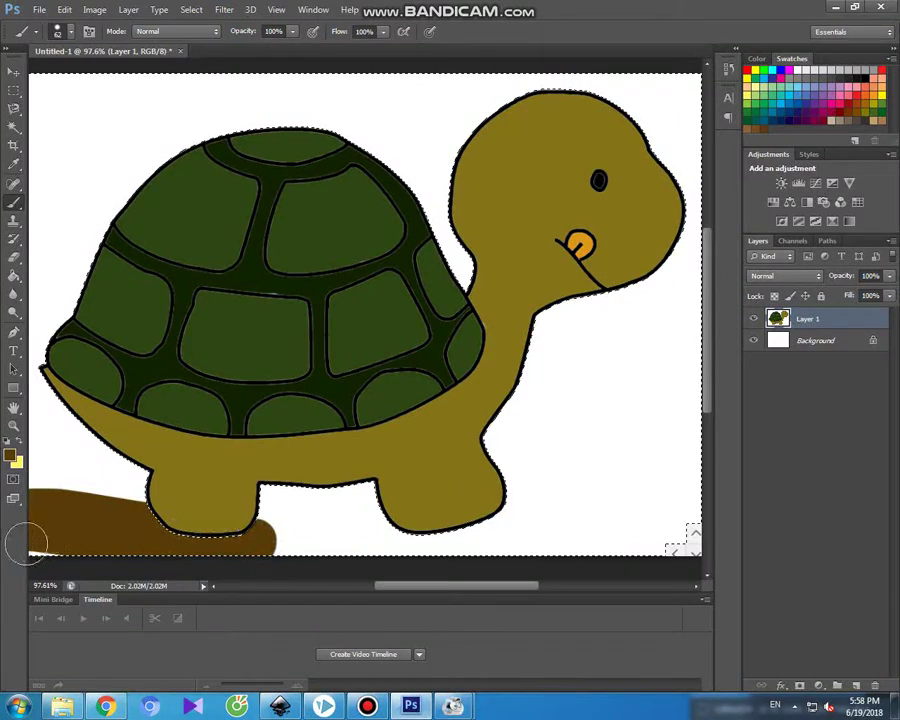
pyautogui.moveTo(108, 497); pyautogui.dragTo(27, 500)
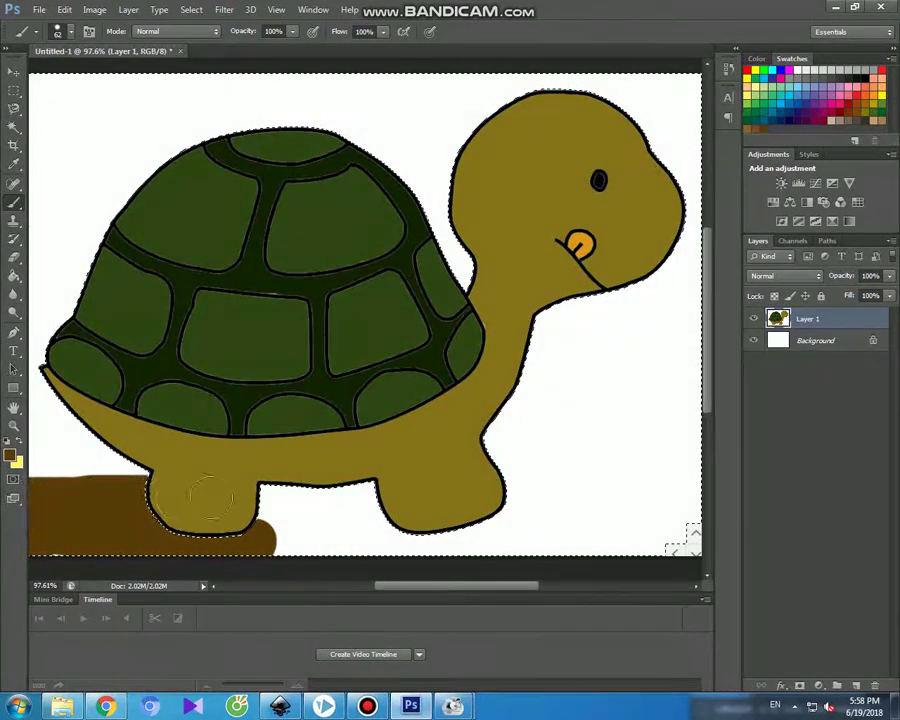
pyautogui.moveTo(485, 492); pyautogui.dragTo(709, 500)
pyautogui.moveTo(547, 518)
pyautogui.mouseDown()
pyautogui.moveTo(508, 537)
pyautogui.moveTo(722, 541)
pyautogui.mouseUp()
pyautogui.moveTo(476, 546); pyautogui.dragTo(281, 538)
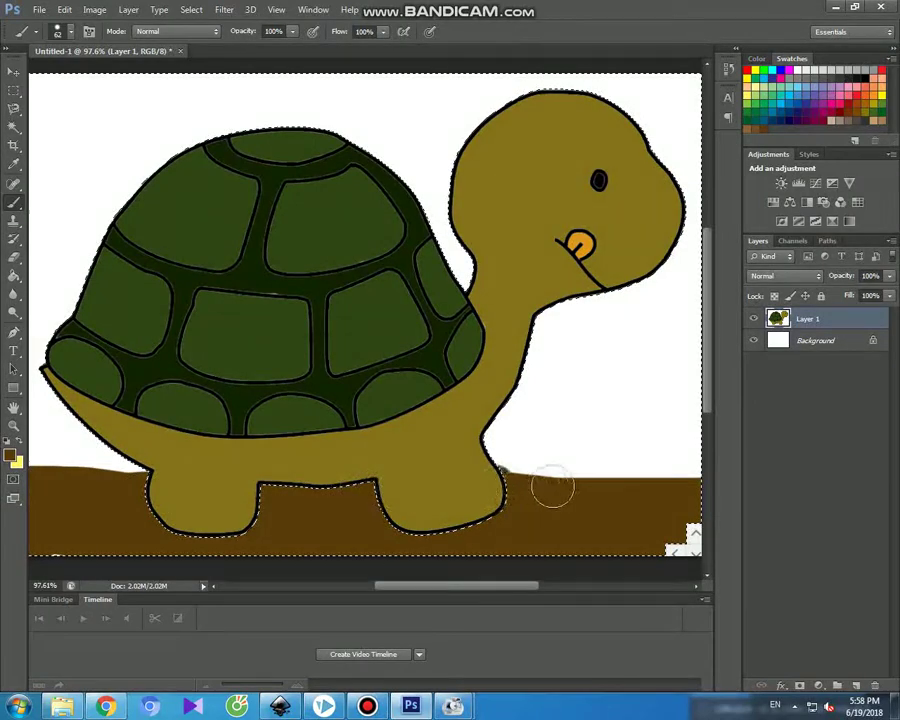
pyautogui.moveTo(552, 488); pyautogui.dragTo(663, 482)
pyautogui.moveTo(40, 478); pyautogui.dragTo(135, 487)
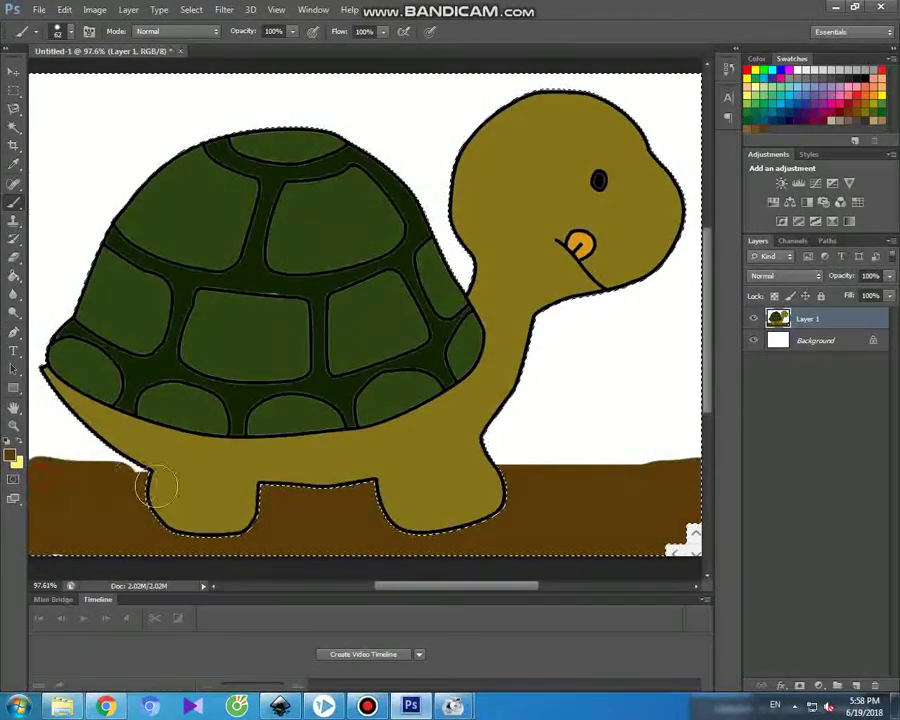
pyautogui.click(12, 456)
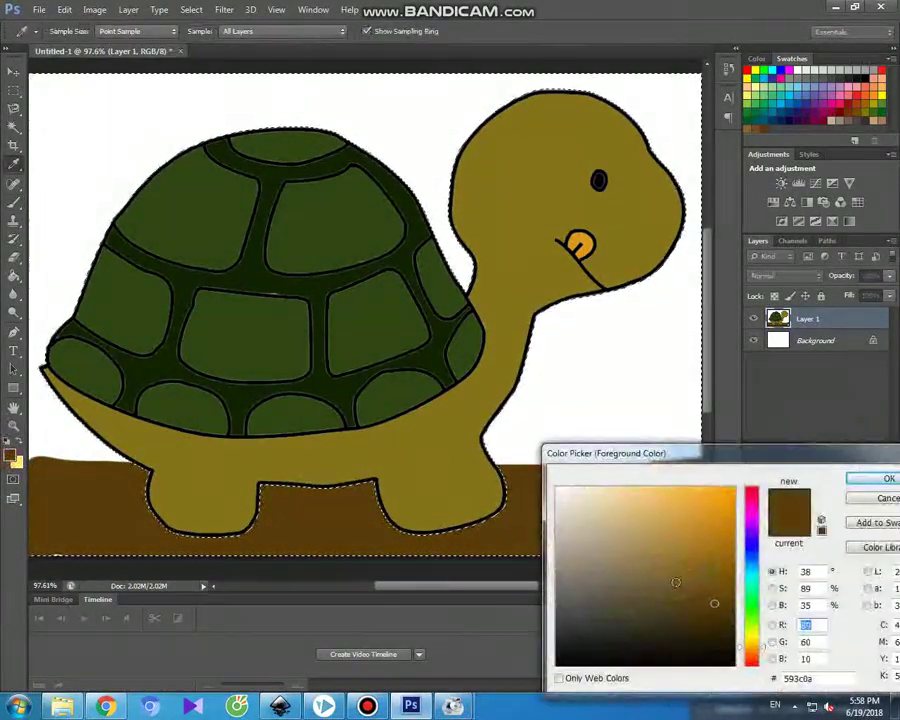
# Choose light blue (H 195) and paint sky across the top and beside the neck
pyautogui.click(751, 569)
pyautogui.click(635, 490)
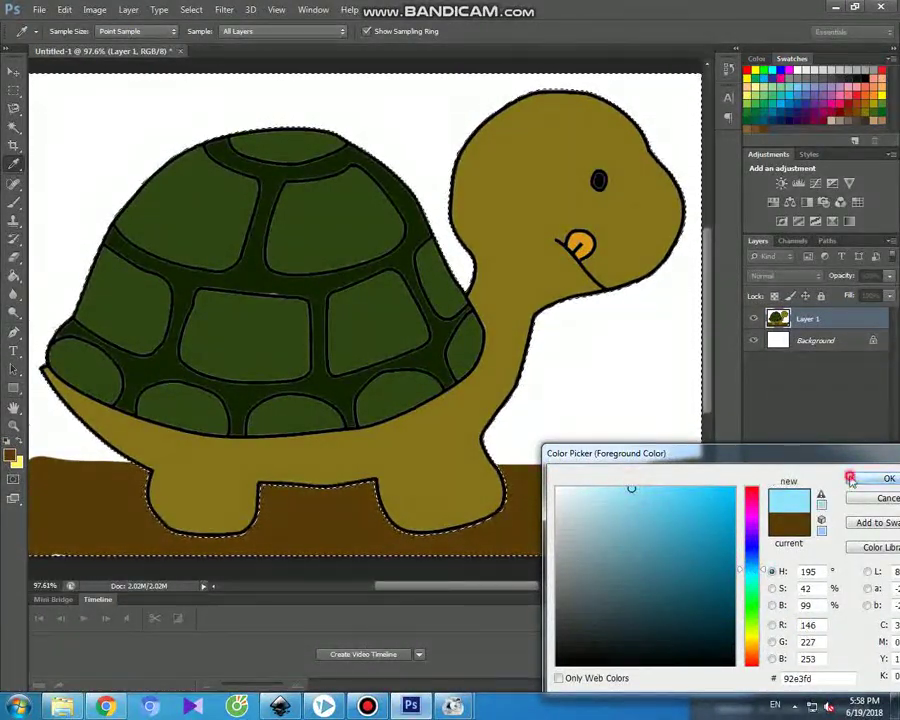
pyautogui.click(880, 479)
pyautogui.moveTo(50, 80)
pyautogui.mouseDown()
pyautogui.moveTo(669, 92)
pyautogui.moveTo(677, 198)
pyautogui.mouseUp()
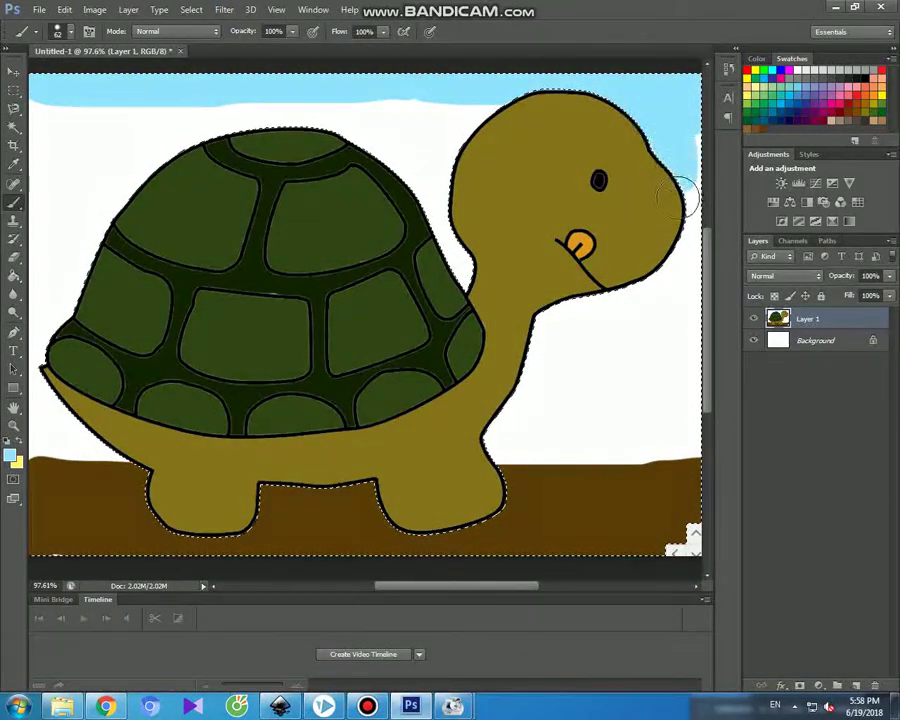
pyautogui.moveTo(688, 284)
pyautogui.mouseDown()
pyautogui.moveTo(558, 300)
pyautogui.moveTo(494, 453)
pyautogui.moveTo(682, 449)
pyautogui.mouseUp()
pyautogui.moveTo(693, 315)
pyautogui.mouseDown()
pyautogui.moveTo(606, 300)
pyautogui.moveTo(592, 330)
pyautogui.moveTo(688, 348)
pyautogui.mouseUp()
pyautogui.moveTo(540, 371)
pyautogui.mouseDown()
pyautogui.moveTo(677, 382)
pyautogui.moveTo(528, 408)
pyautogui.moveTo(682, 415)
pyautogui.moveTo(638, 374)
pyautogui.mouseUp()
# Paint light blue between shell and head, along the left edge and over white streaks
pyautogui.moveTo(428, 237)
pyautogui.mouseDown()
pyautogui.moveTo(458, 130)
pyautogui.moveTo(504, 112)
pyautogui.mouseUp()
pyautogui.moveTo(390, 155)
pyautogui.mouseDown()
pyautogui.moveTo(281, 137)
pyautogui.moveTo(161, 157)
pyautogui.moveTo(100, 237)
pyautogui.moveTo(40, 376)
pyautogui.moveTo(130, 443)
pyautogui.mouseUp()
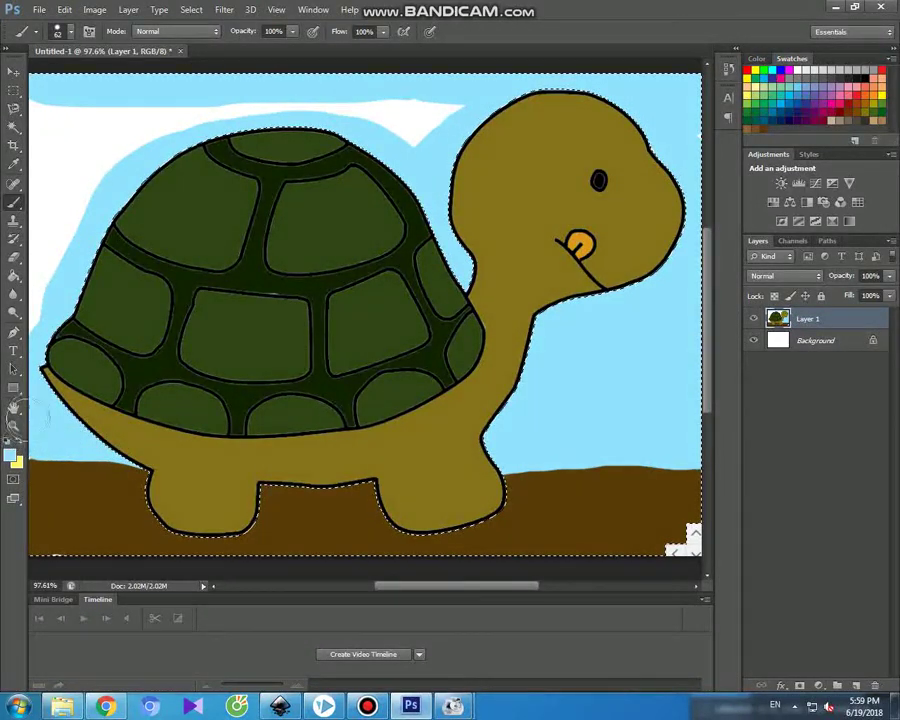
pyautogui.moveTo(48, 243); pyautogui.dragTo(38, 100)
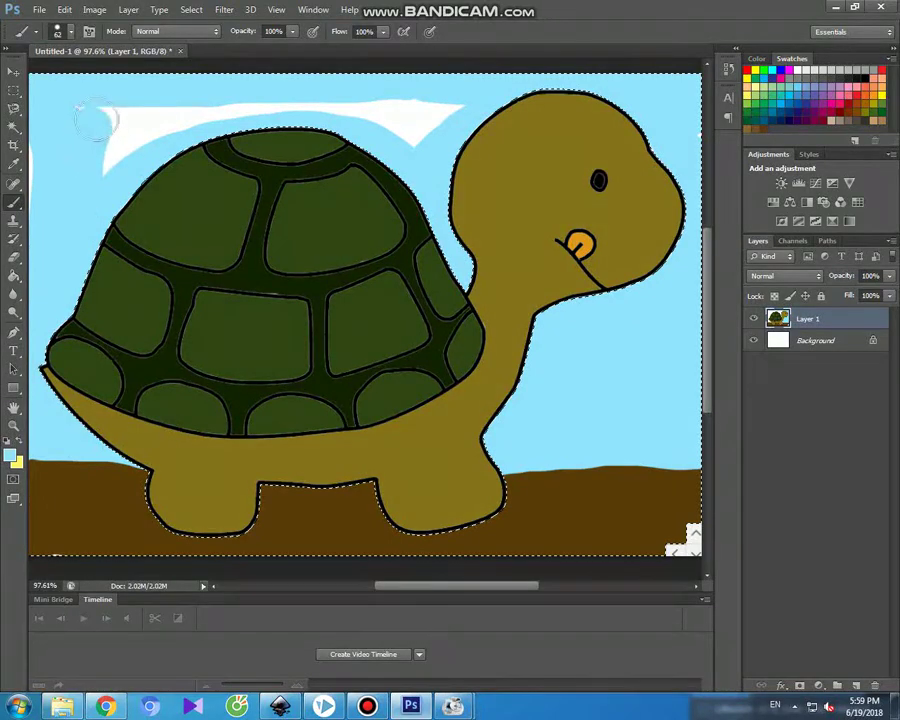
pyautogui.moveTo(165, 117); pyautogui.dragTo(103, 160)
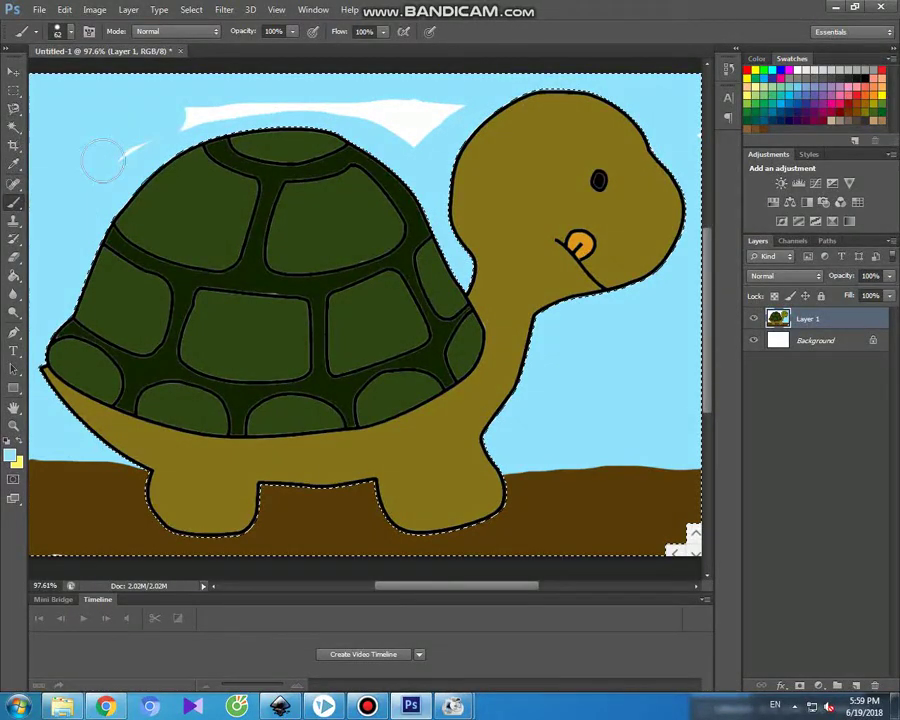
pyautogui.moveTo(221, 112); pyautogui.dragTo(330, 102)
pyautogui.moveTo(449, 113); pyautogui.dragTo(456, 122)
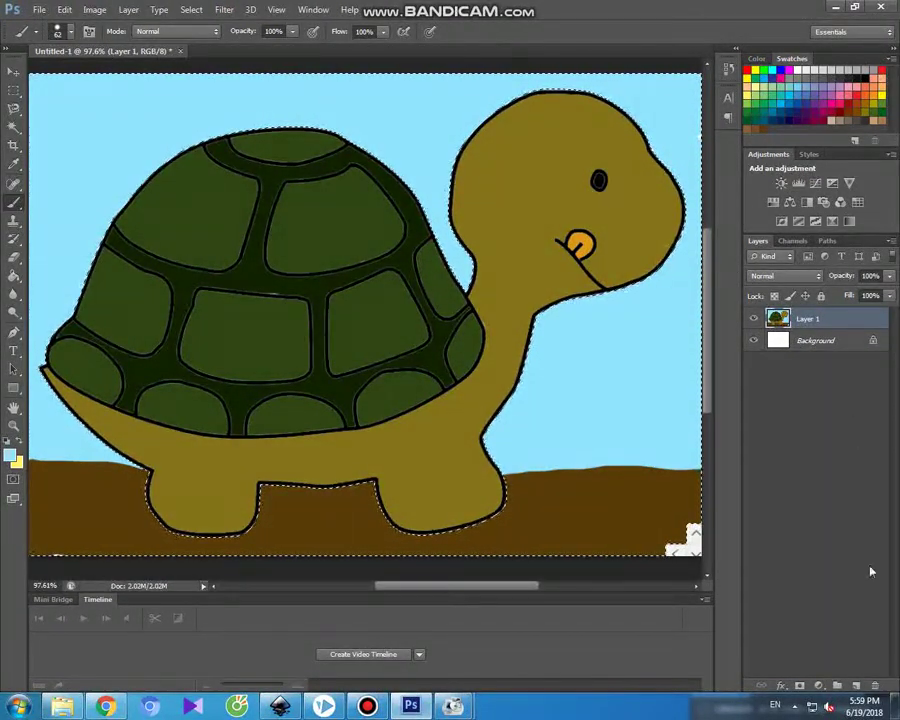
# Return to VideoScribe and start the preview so the cat begins drawing
pyautogui.click(371, 707)
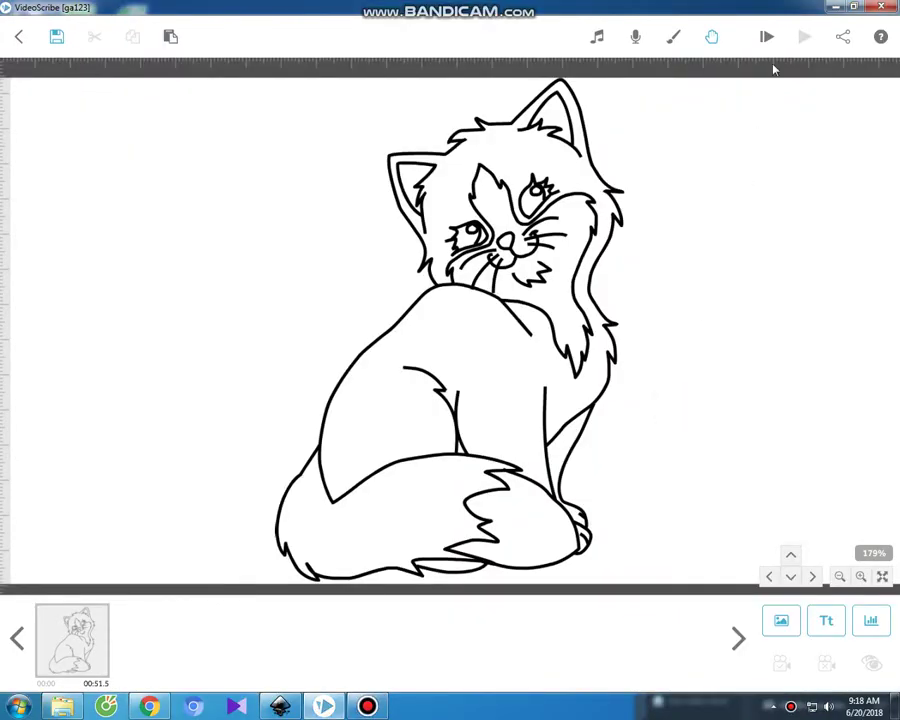
pyautogui.click(767, 38)
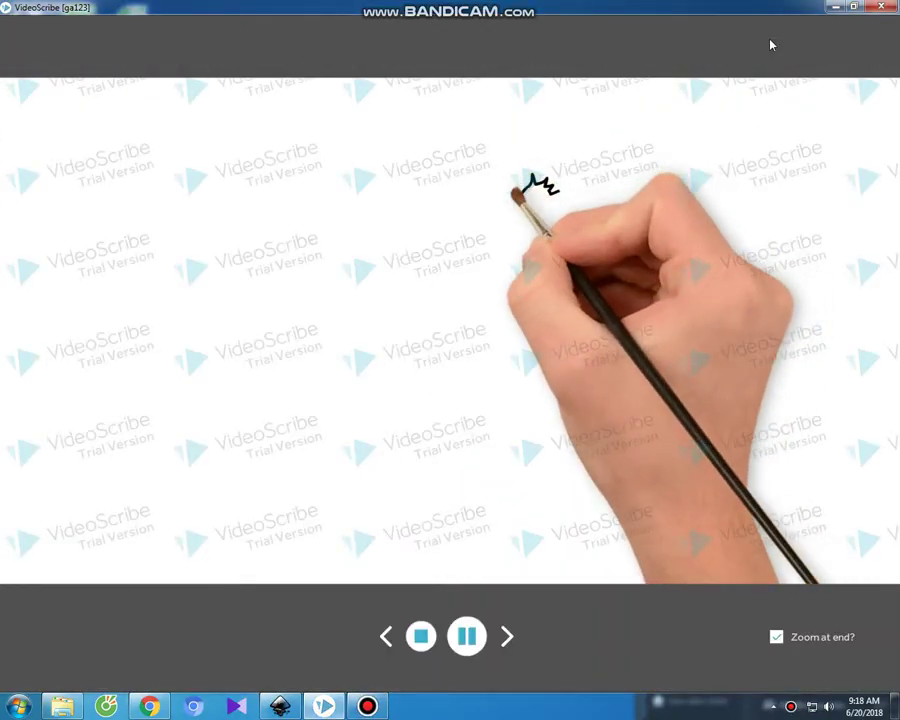
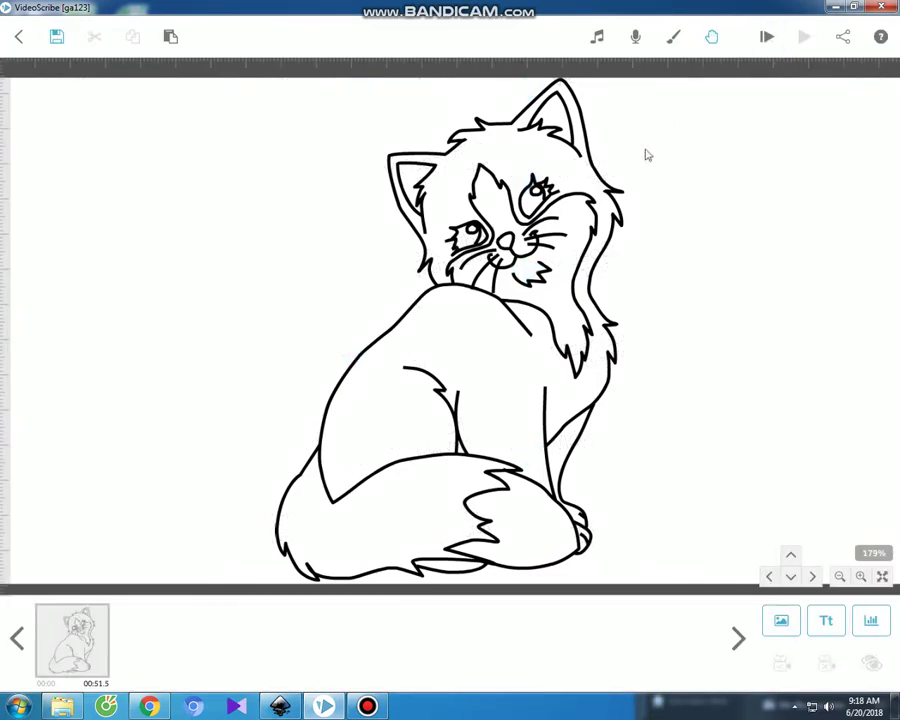
# Pause the Bandicam recorder and close its control panel to return to Photoshop
pyautogui.click(366, 706)
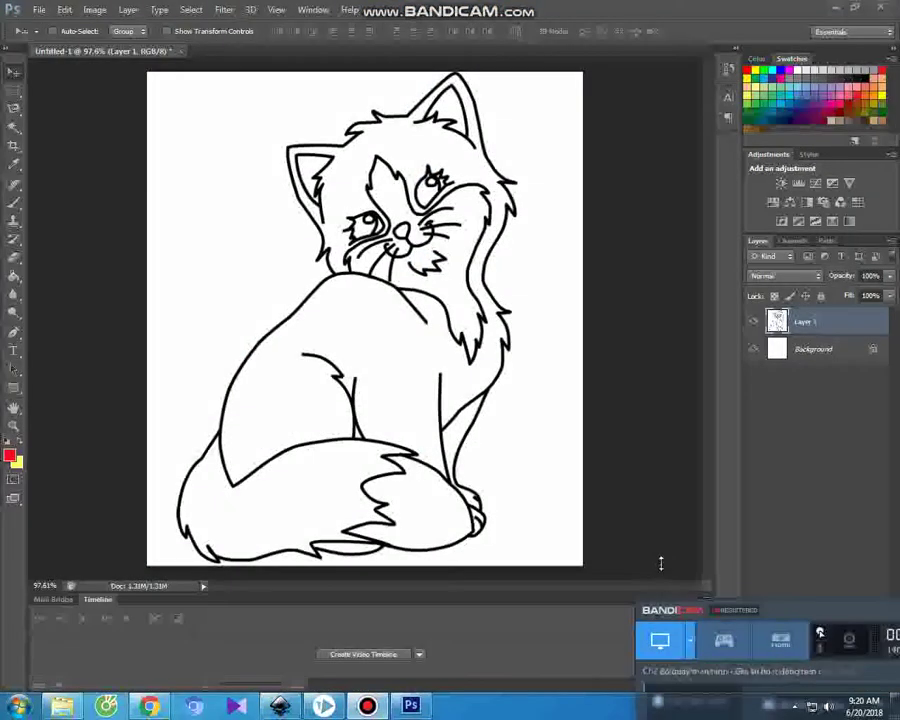
pyautogui.click(655, 561)
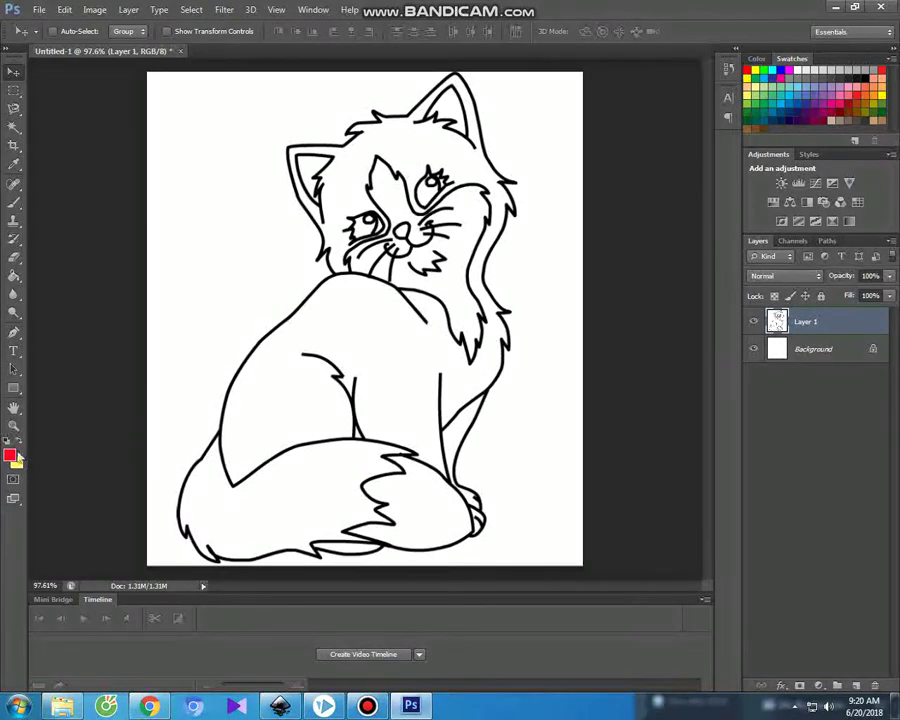
# Set the foreground colour to a soft pink (fb8eef)
pyautogui.click(15, 455)
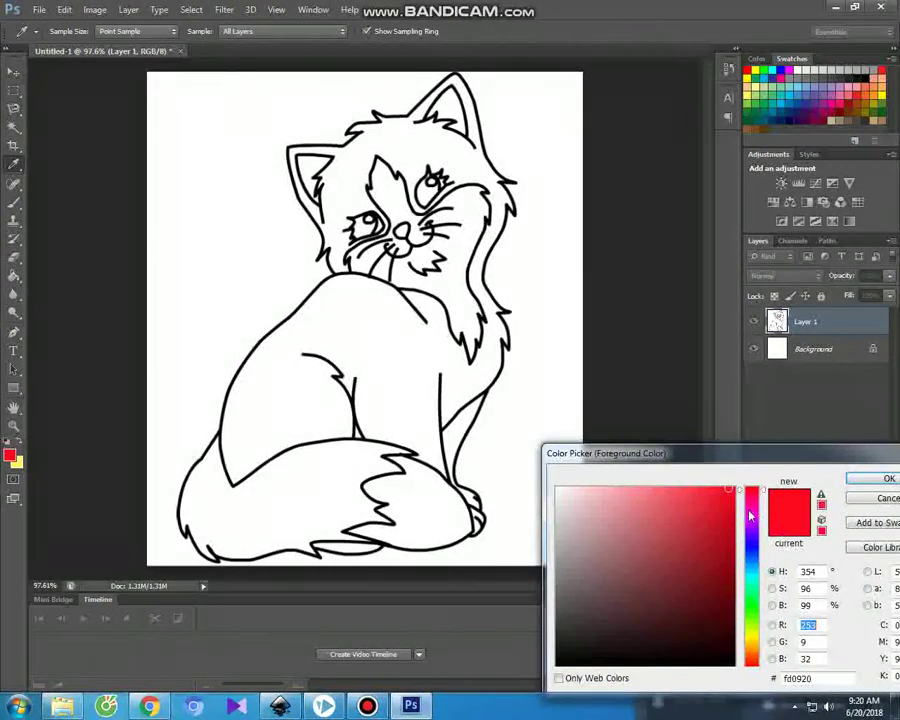
pyautogui.click(753, 519)
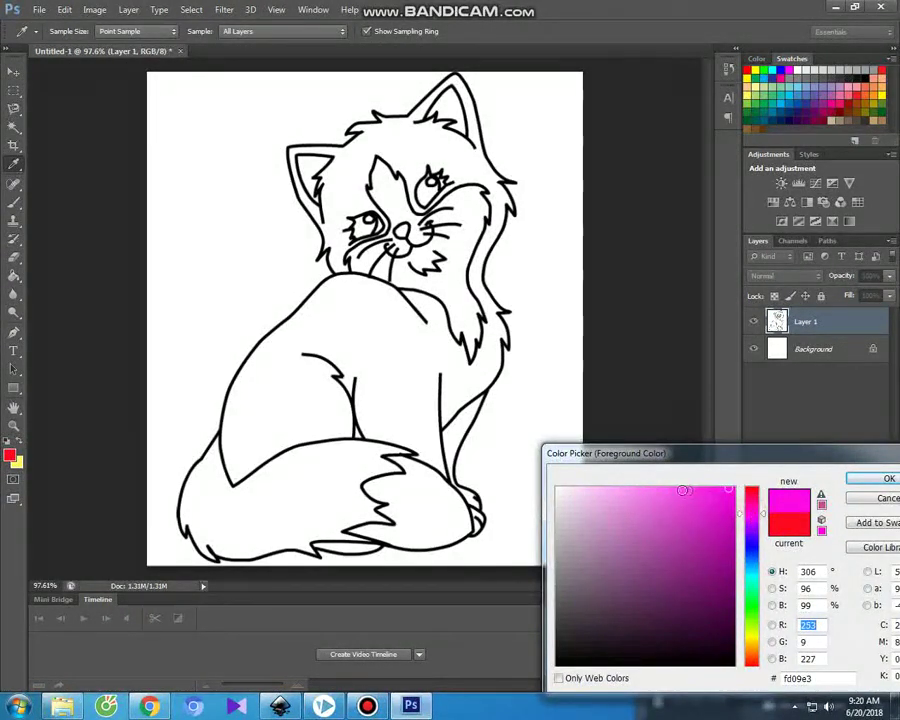
pyautogui.click(680, 489)
pyautogui.click(634, 489)
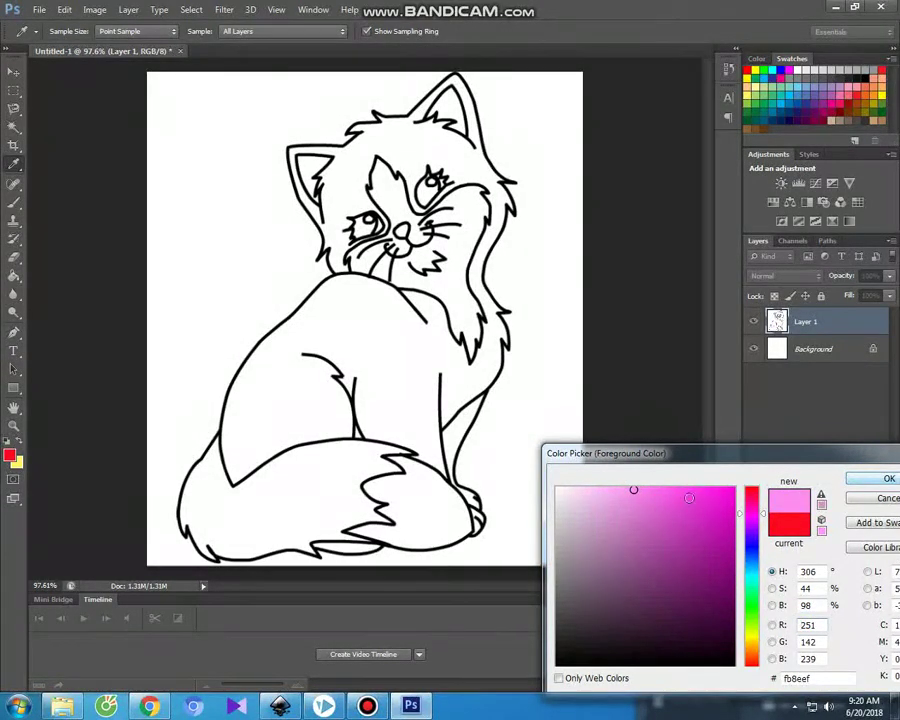
pyautogui.click(868, 478)
# Use the Magic Wand to select the white interior of the cat's outline
pyautogui.click(14, 71)
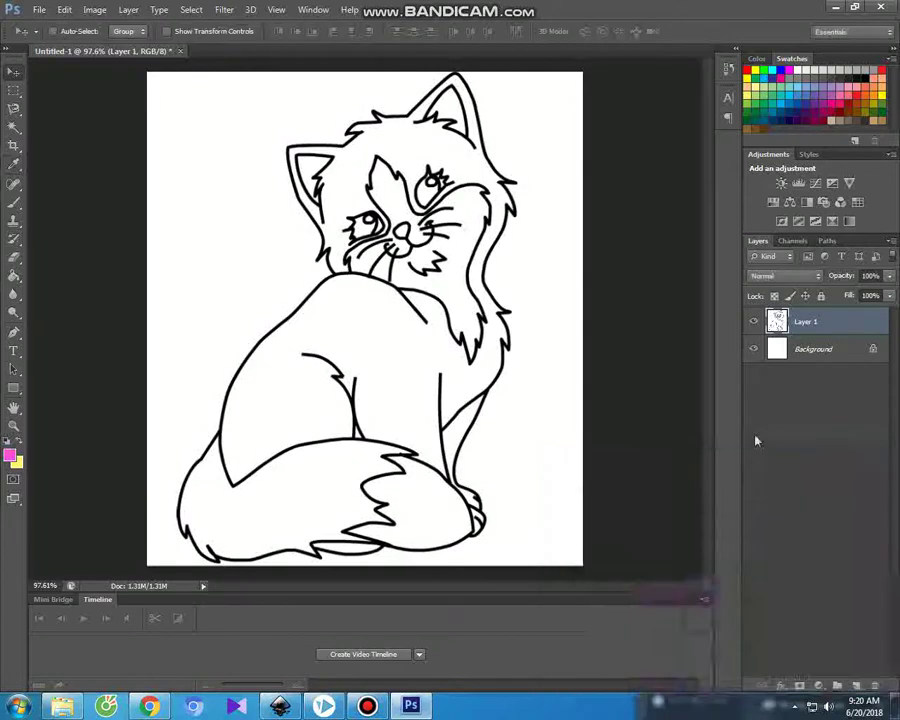
pyautogui.click(14, 126)
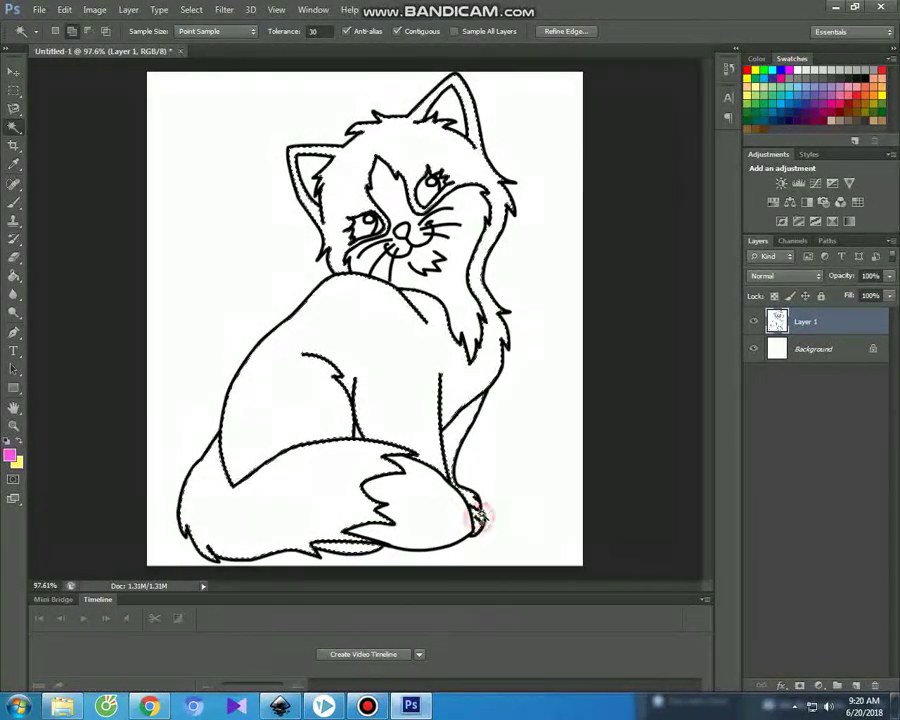
pyautogui.click(14, 202)
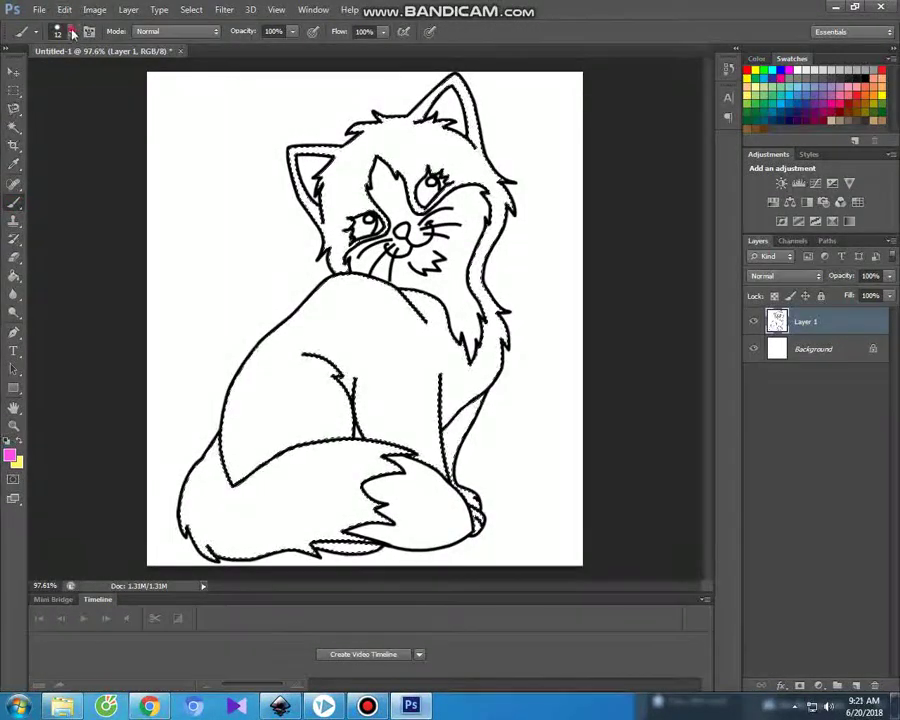
# Set a 68 px brush and paint the cat's ear, forehead, cheeks and neck pink
pyautogui.click(66, 31)
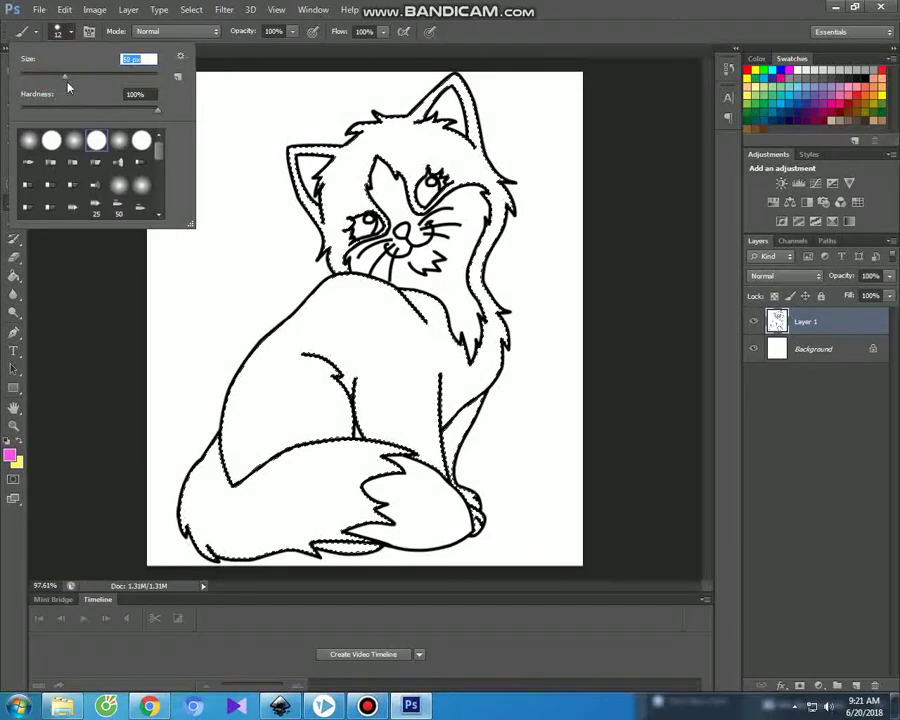
pyautogui.moveTo(68, 88); pyautogui.dragTo(70, 88)
pyautogui.moveTo(289, 148)
pyautogui.mouseDown()
pyautogui.moveTo(320, 152)
pyautogui.moveTo(395, 118)
pyautogui.mouseUp()
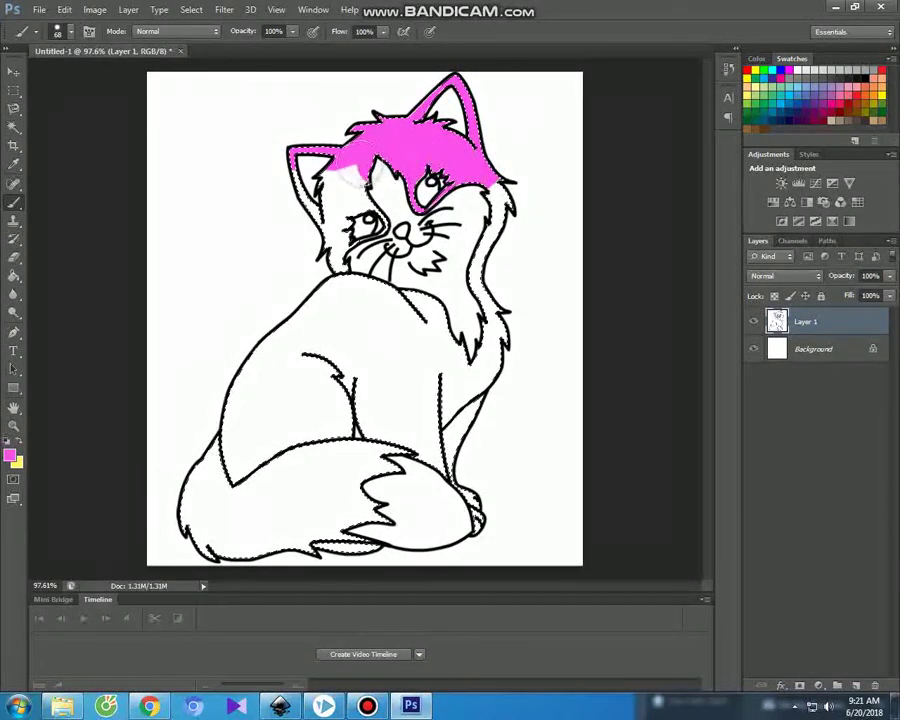
pyautogui.moveTo(311, 210); pyautogui.dragTo(354, 185)
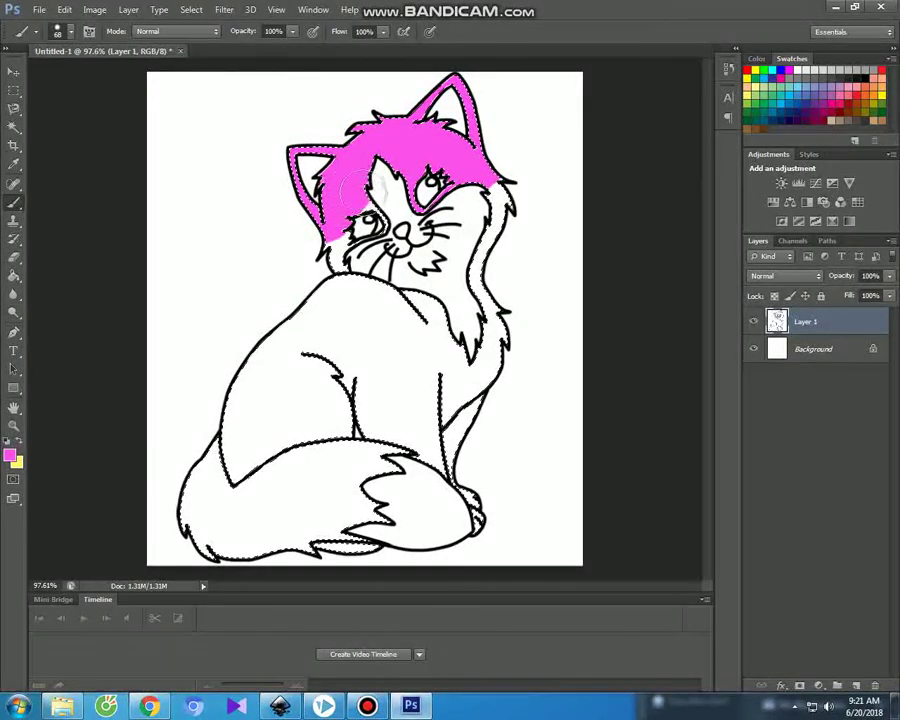
pyautogui.moveTo(312, 240); pyautogui.dragTo(384, 303)
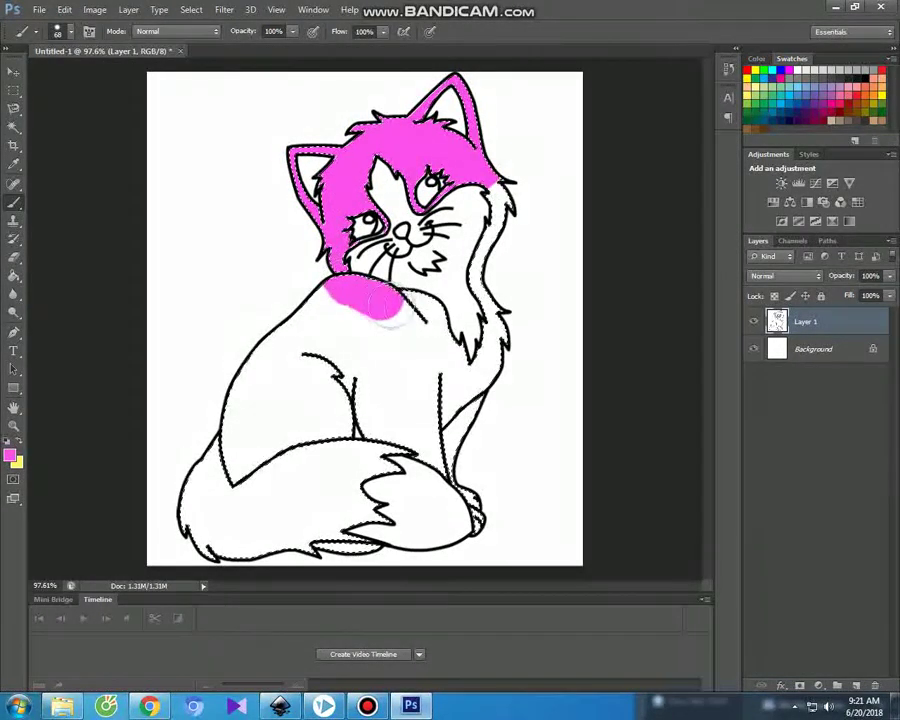
pyautogui.moveTo(432, 333); pyautogui.dragTo(488, 378)
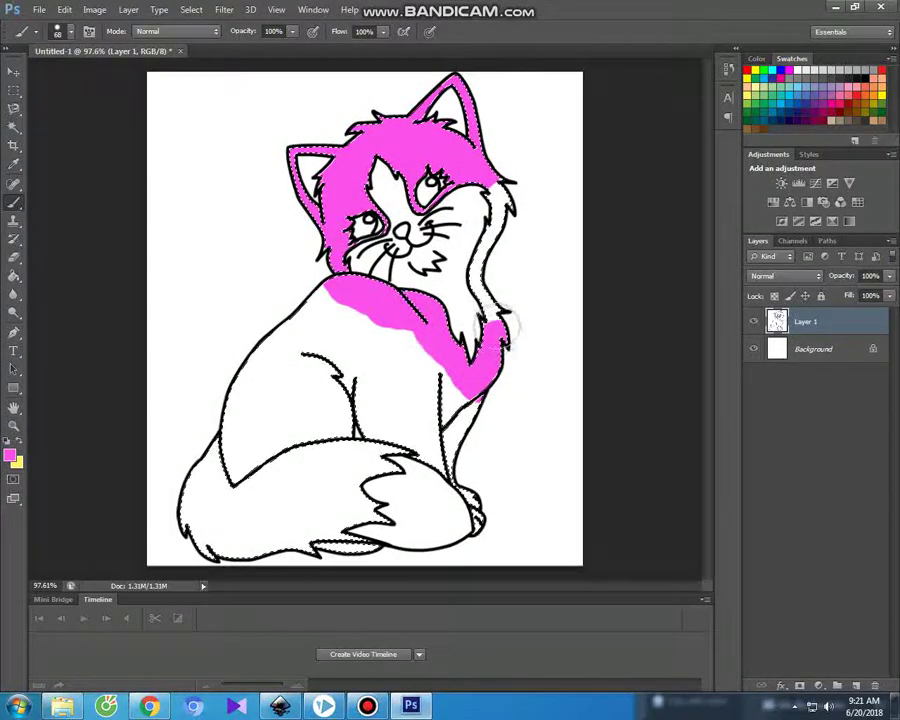
pyautogui.moveTo(479, 292); pyautogui.dragTo(491, 255)
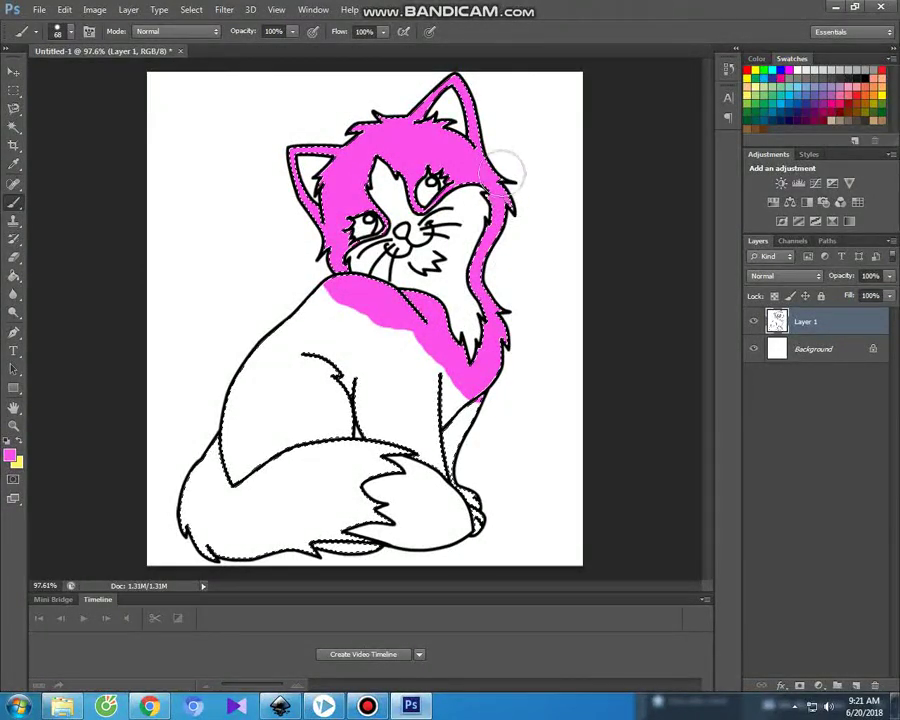
# Paint the cat's sides, body and the area above the tail pink
pyautogui.moveTo(490, 414); pyautogui.dragTo(273, 346)
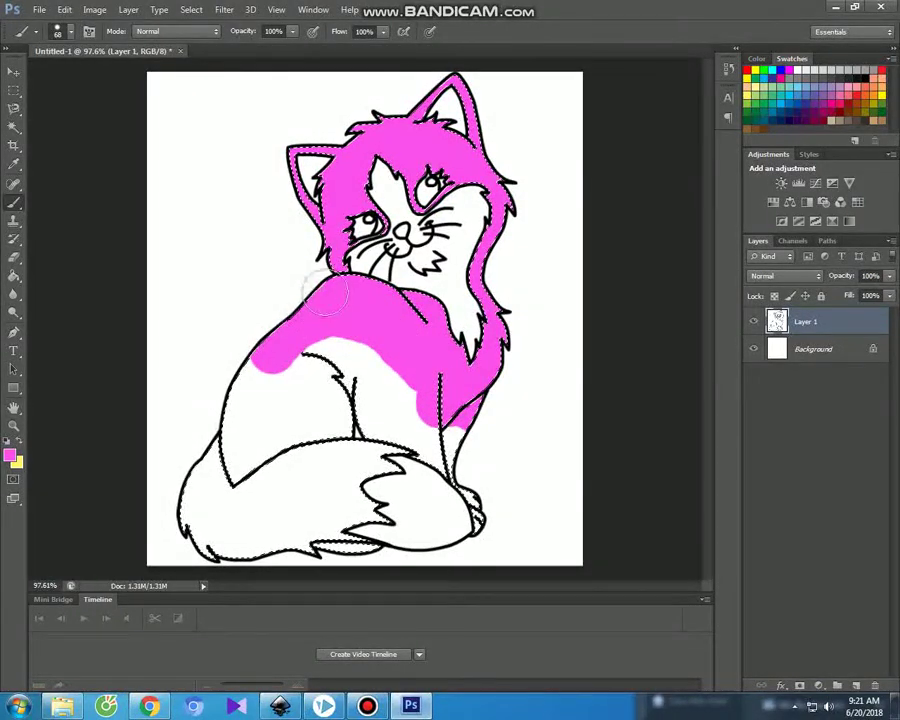
pyautogui.moveTo(245, 378)
pyautogui.mouseDown()
pyautogui.moveTo(238, 425)
pyautogui.moveTo(246, 472)
pyautogui.mouseUp()
pyautogui.moveTo(245, 405)
pyautogui.mouseDown()
pyautogui.moveTo(318, 365)
pyautogui.moveTo(425, 420)
pyautogui.moveTo(447, 447)
pyautogui.mouseUp()
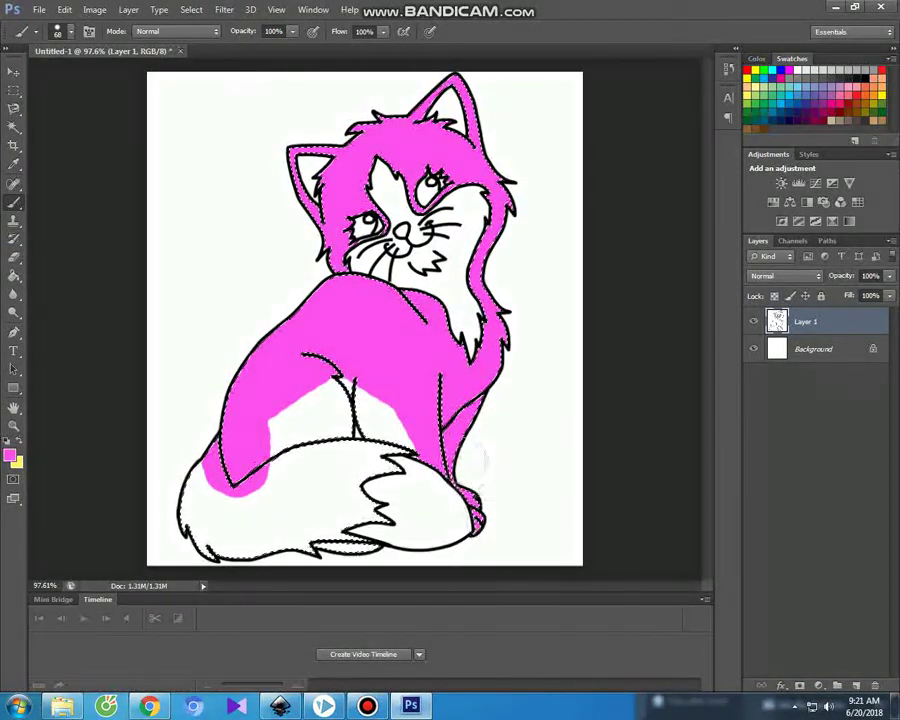
pyautogui.moveTo(340, 400); pyautogui.dragTo(322, 398)
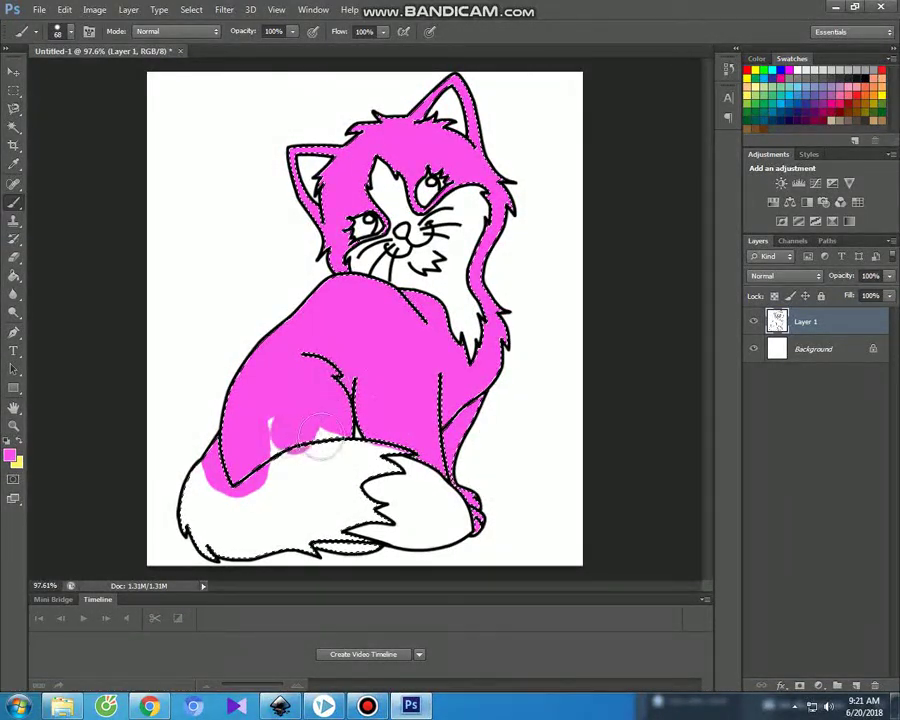
pyautogui.moveTo(264, 446)
pyautogui.mouseDown()
pyautogui.moveTo(381, 446)
pyautogui.moveTo(280, 484)
pyautogui.moveTo(194, 468)
pyautogui.moveTo(240, 530)
pyautogui.moveTo(337, 538)
pyautogui.mouseUp()
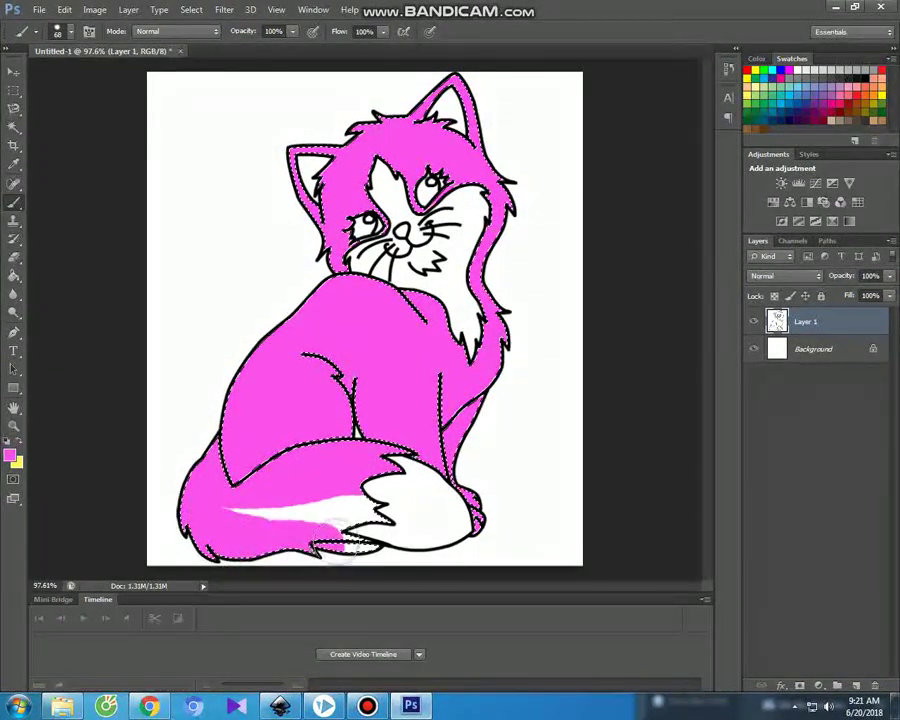
pyautogui.moveTo(378, 508); pyautogui.dragTo(272, 510)
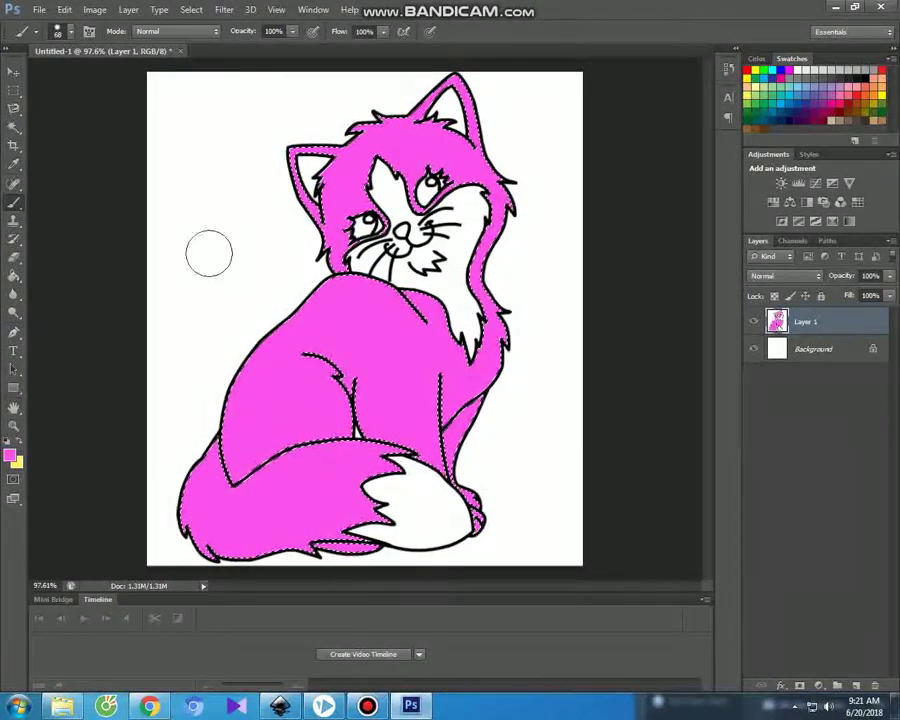
pyautogui.click(14, 128)
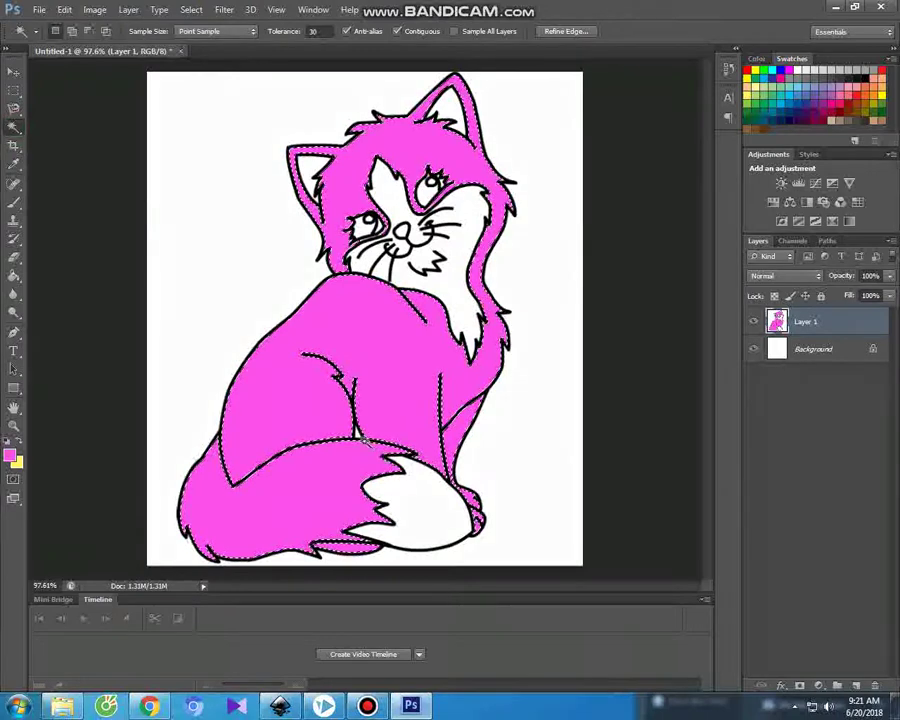
# Deselect the cat and close the ByteFence anti-malware alert
pyautogui.hotkey('ctrl', 'd')
pyautogui.click(15, 204)
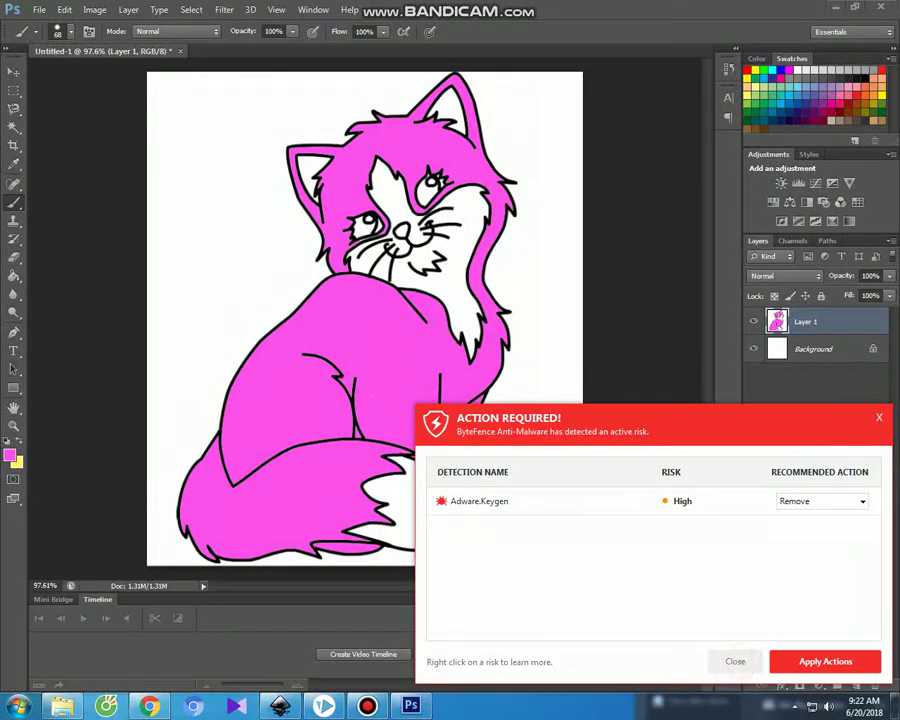
pyautogui.click(645, 377)
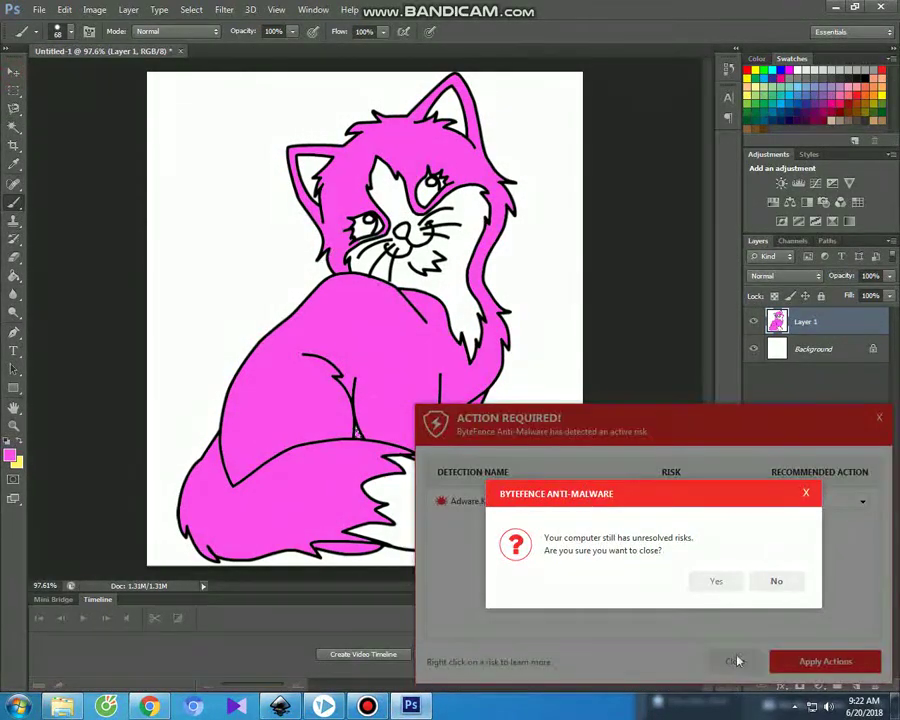
pyautogui.click(721, 582)
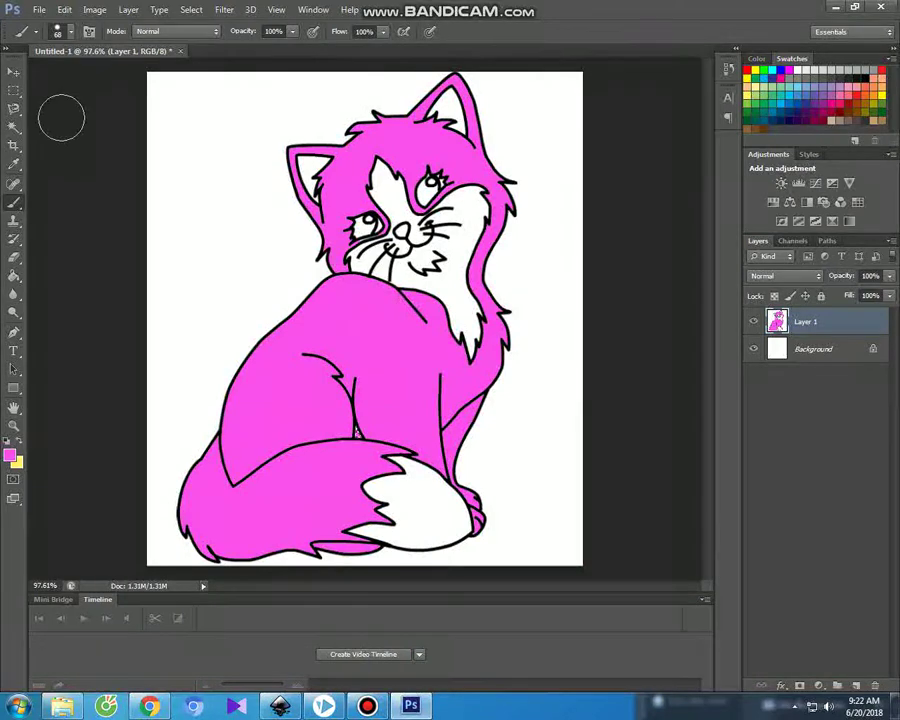
pyautogui.click(13, 125)
# Select the white face, inner ears and tail tip, and set a very light pink foreground
pyautogui.click(389, 185)
pyautogui.keyDown('shift'); pyautogui.click(312, 178); pyautogui.keyUp('shift')
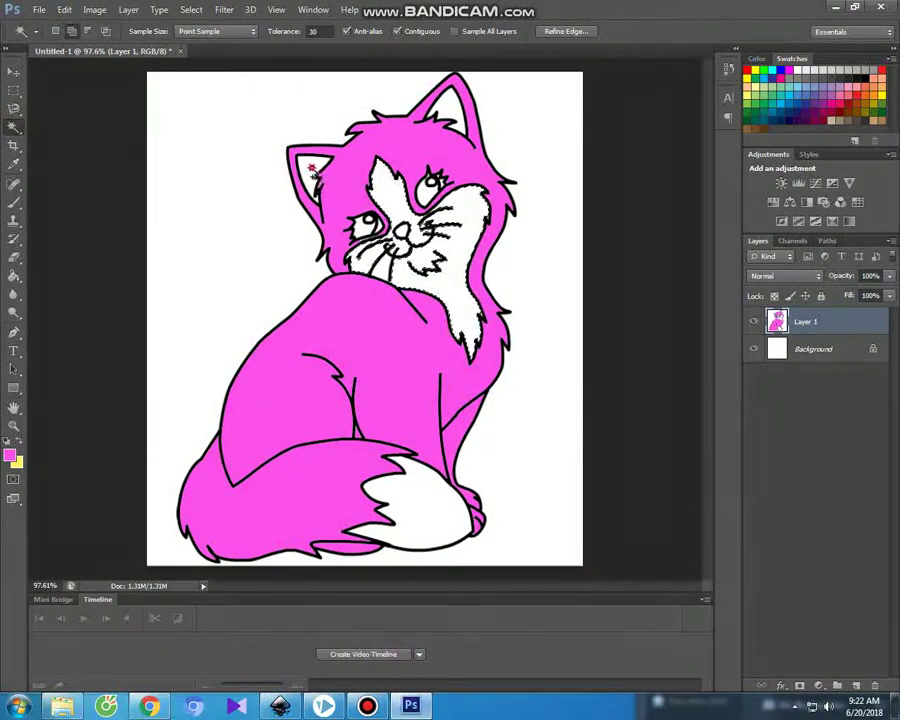
pyautogui.keyDown('shift'); pyautogui.click(453, 107); pyautogui.keyUp('shift')
pyautogui.keyDown('shift'); pyautogui.click(424, 487); pyautogui.keyUp('shift')
pyautogui.click(10, 455)
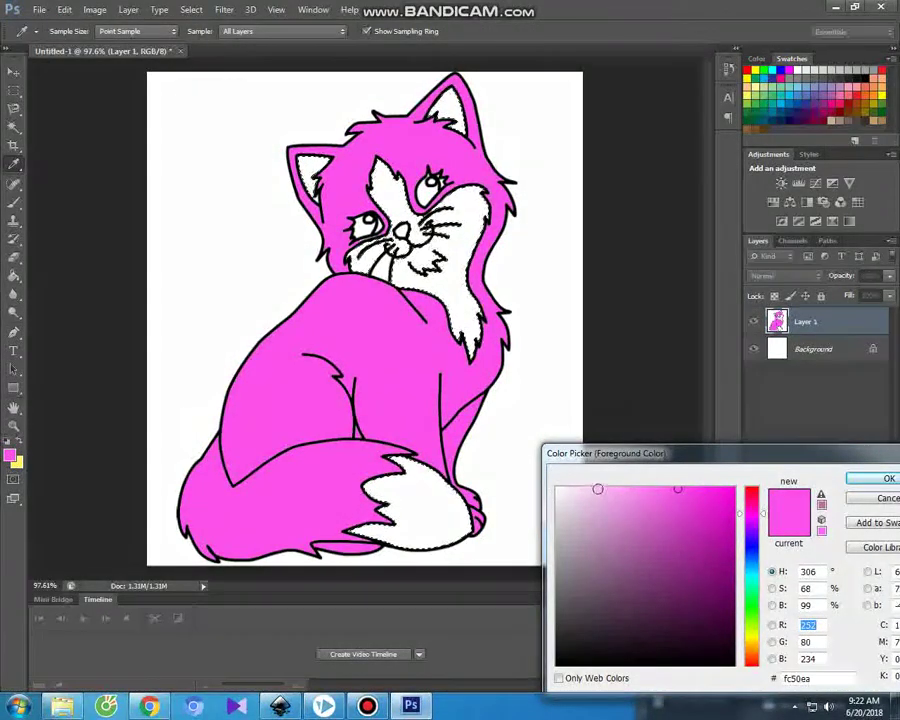
pyautogui.click(597, 489)
pyautogui.press('Return')
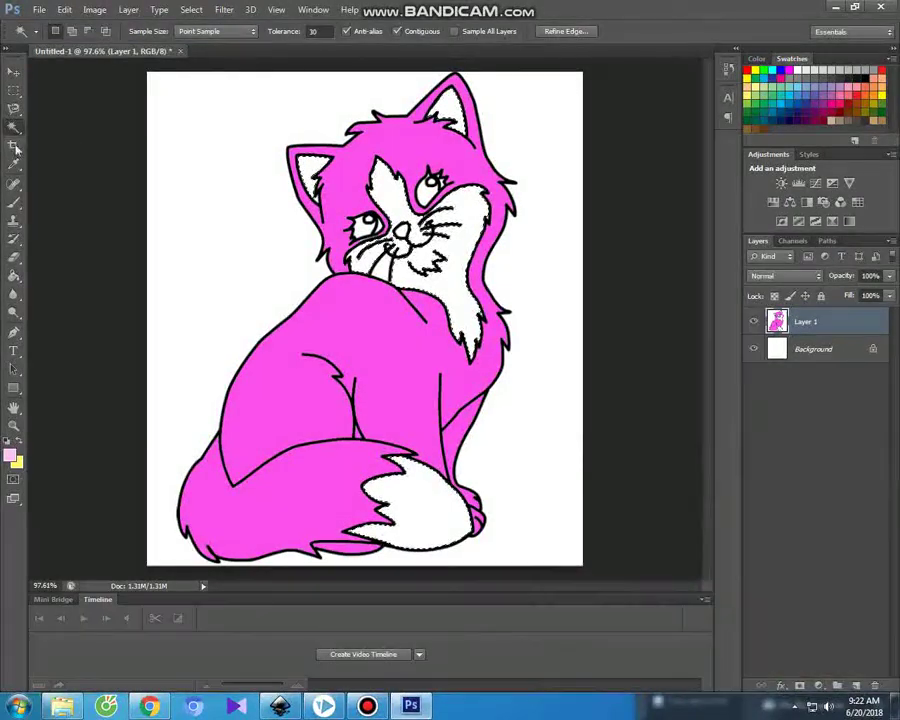
# Paint the inner ear, chest fur and tail tip light pink
pyautogui.click(13, 203)
pyautogui.moveTo(300, 205); pyautogui.dragTo(338, 160)
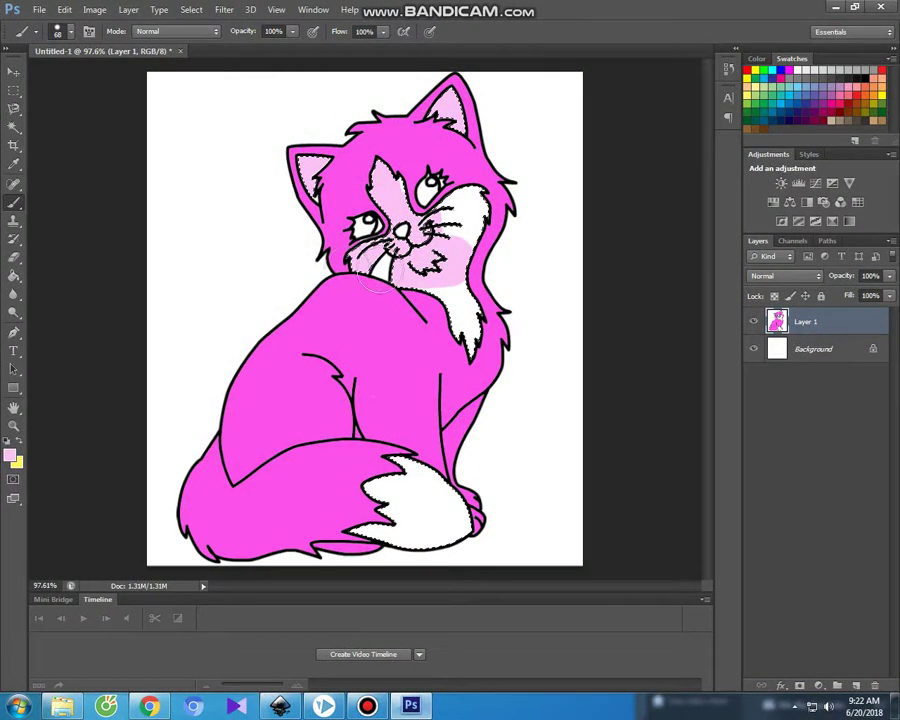
pyautogui.moveTo(488, 310); pyautogui.dragTo(465, 345)
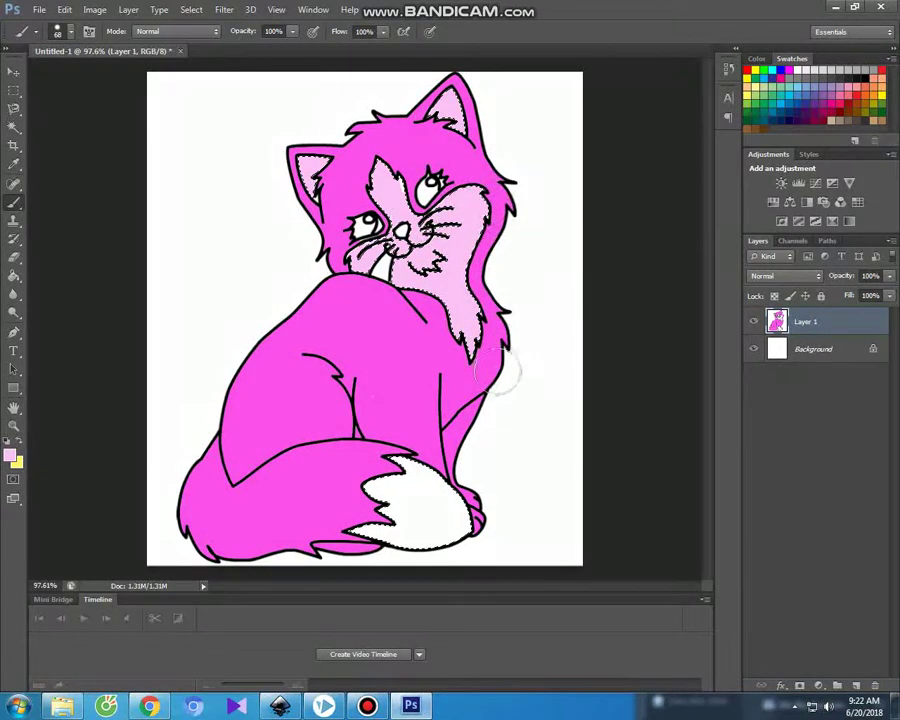
pyautogui.moveTo(412, 474)
pyautogui.mouseDown()
pyautogui.moveTo(492, 532)
pyautogui.moveTo(355, 497)
pyautogui.mouseUp()
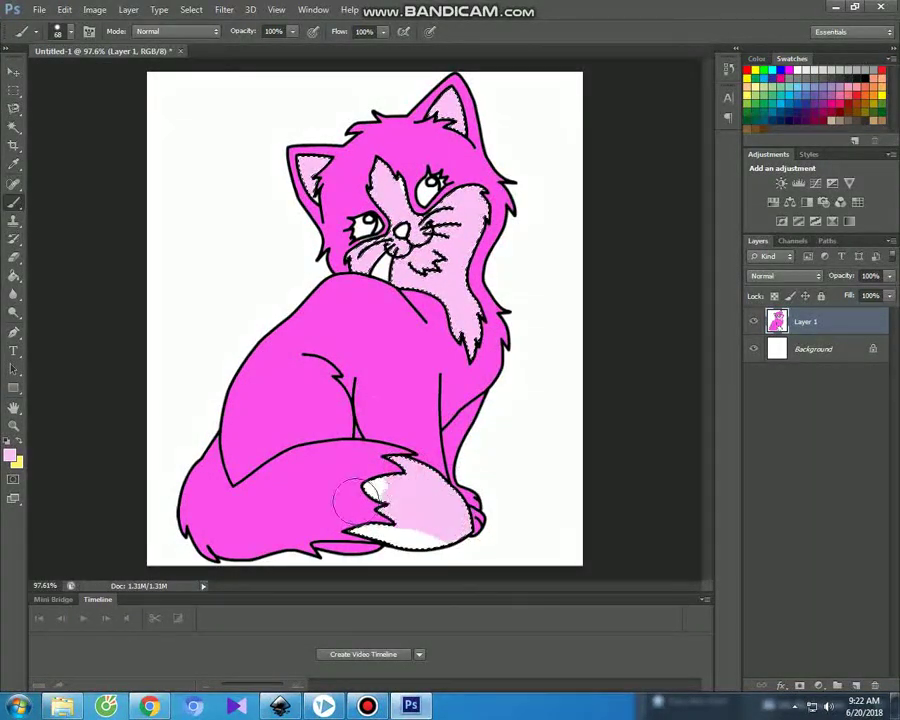
pyautogui.moveTo(403, 535); pyautogui.dragTo(321, 528)
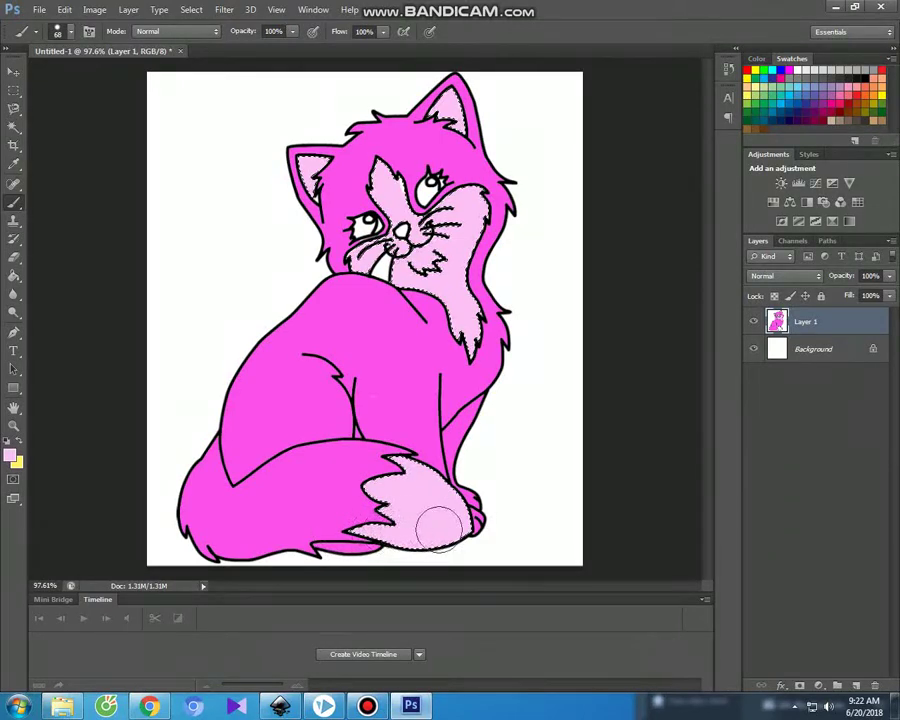
pyautogui.click(14, 126)
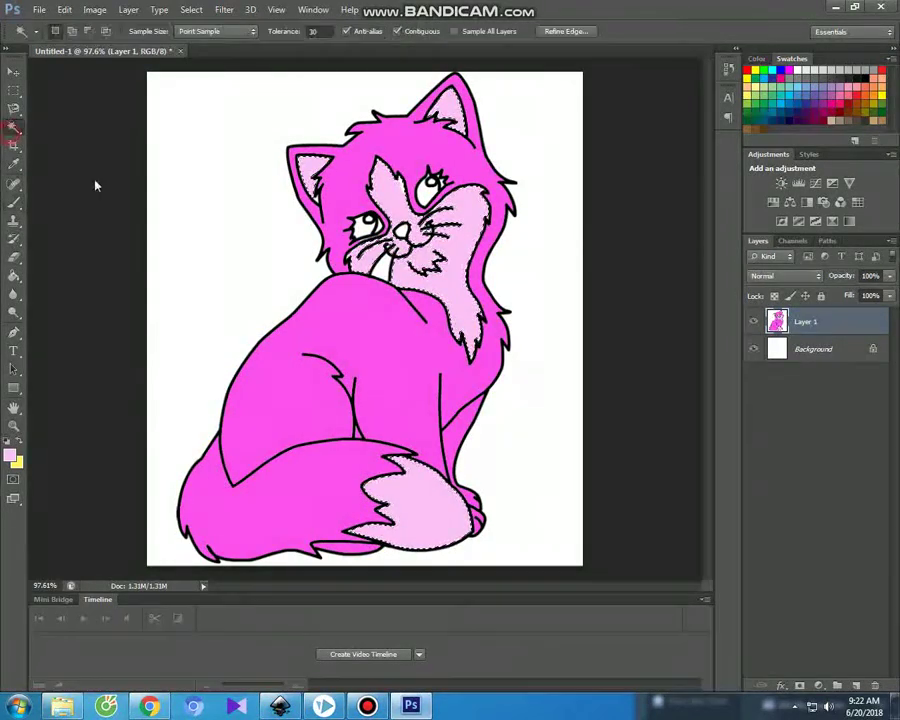
# Select the white patch under the cat's mouth and brush it light pink
pyautogui.click(376, 268)
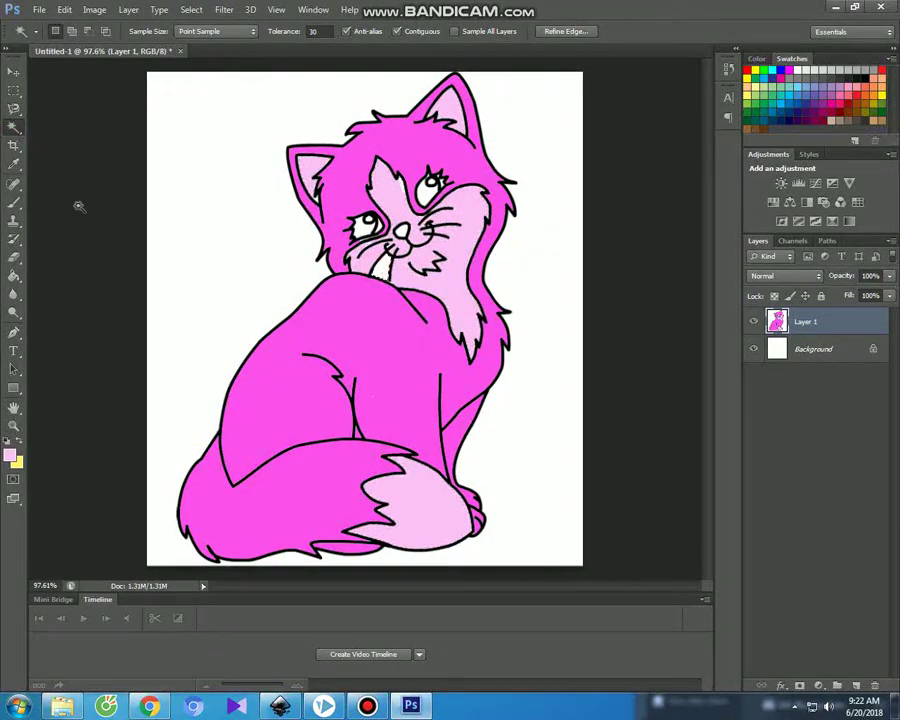
pyautogui.click(14, 204)
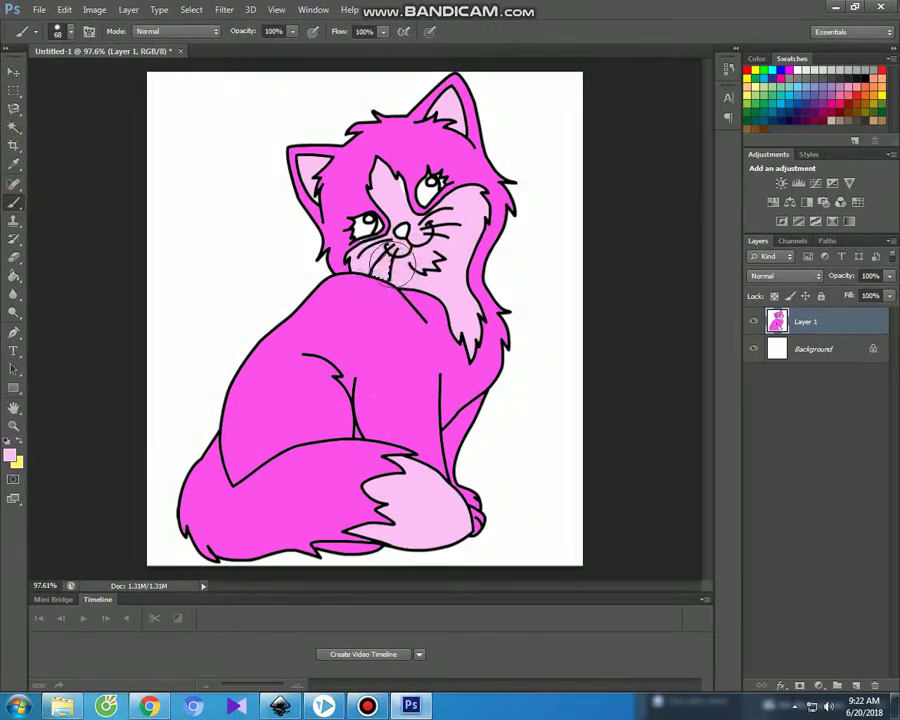
pyautogui.click(12, 127)
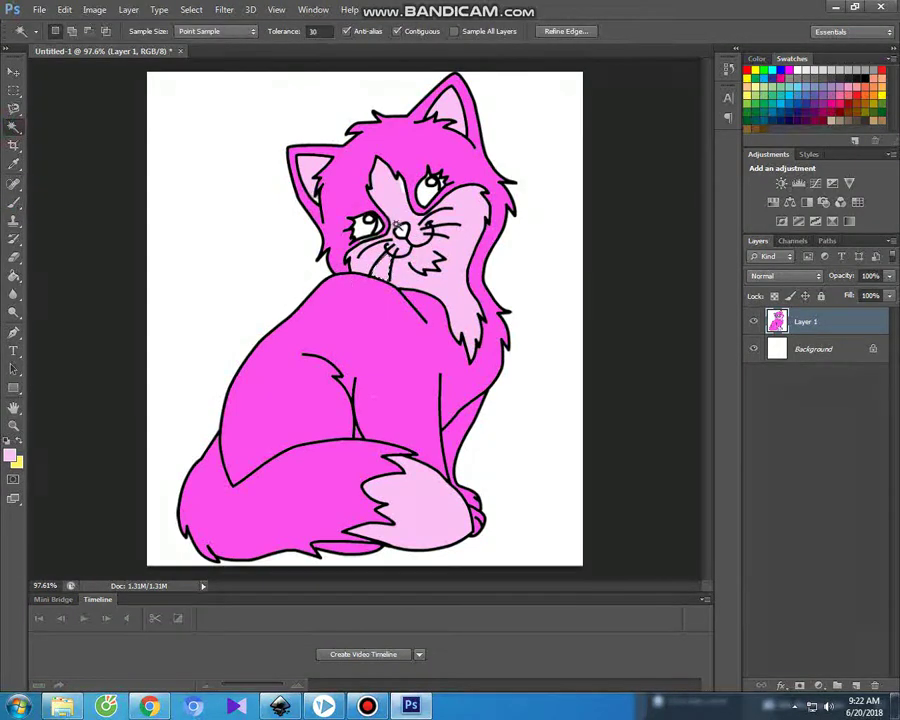
# Set the foreground to magenta d403be and paint the cat's nose
pyautogui.click(12, 456)
pyautogui.click(314, 410)
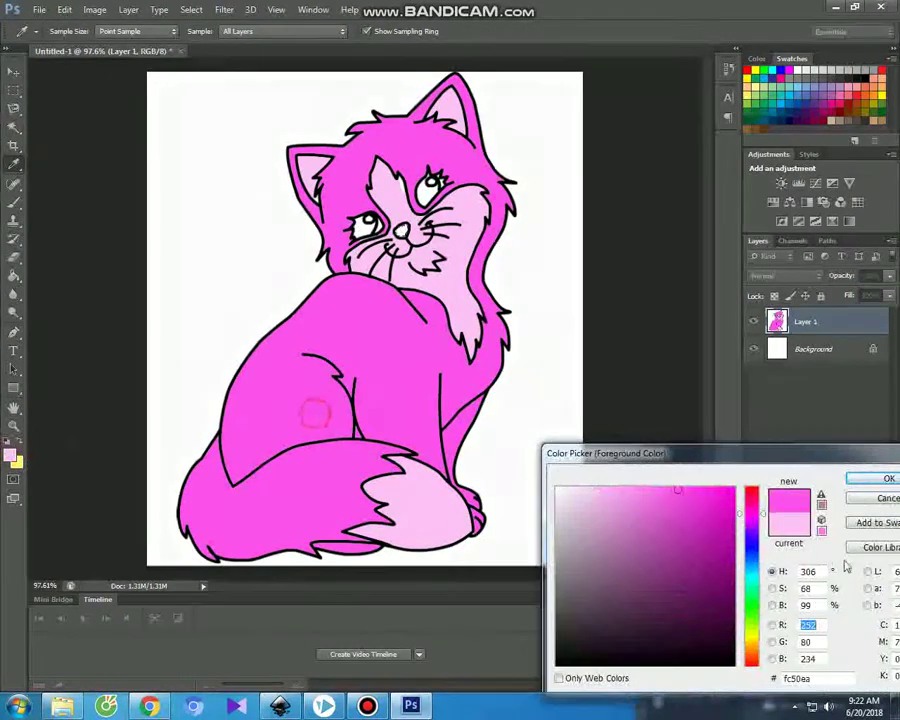
pyautogui.click(731, 490)
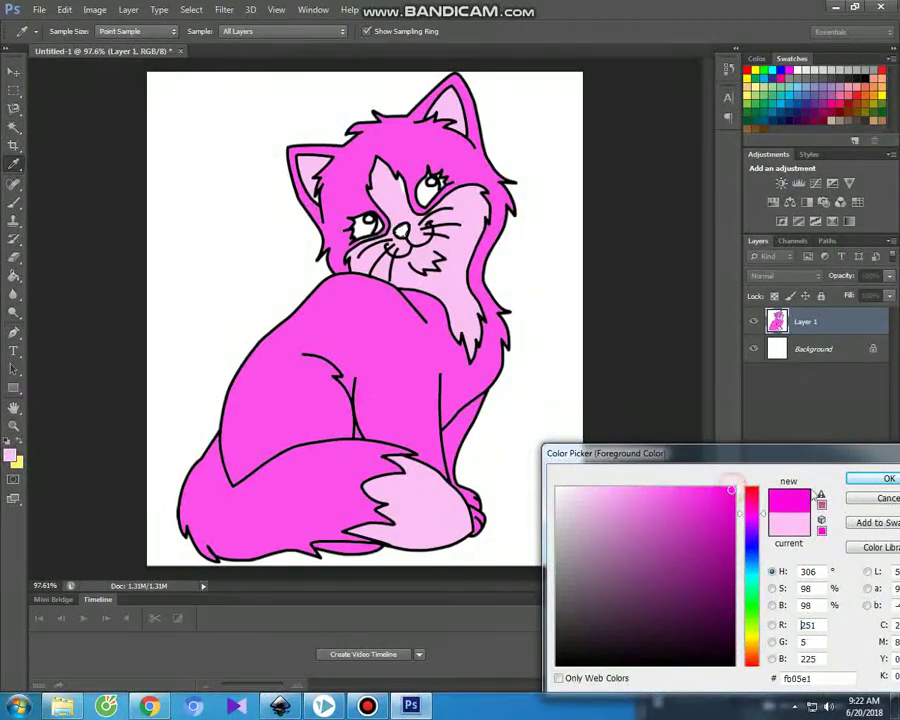
pyautogui.click(733, 517)
pyautogui.click(862, 480)
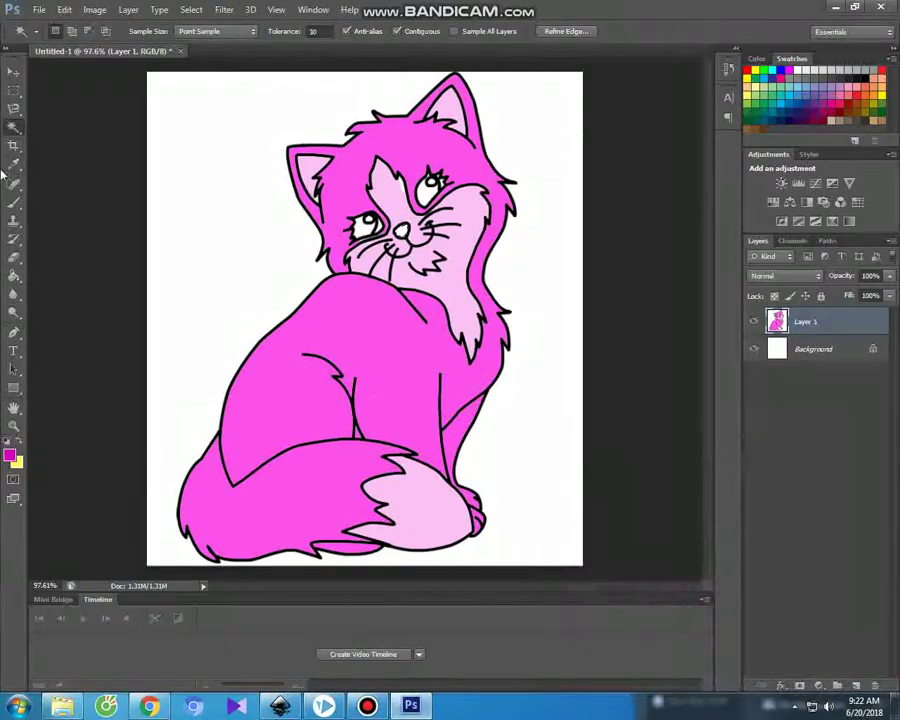
pyautogui.click(14, 201)
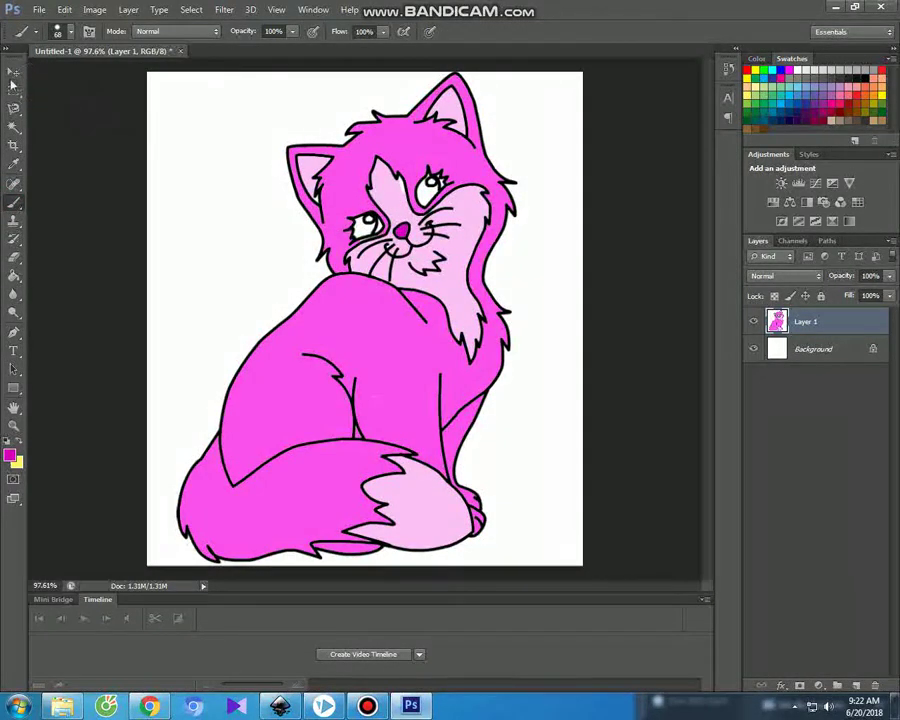
pyautogui.click(14, 126)
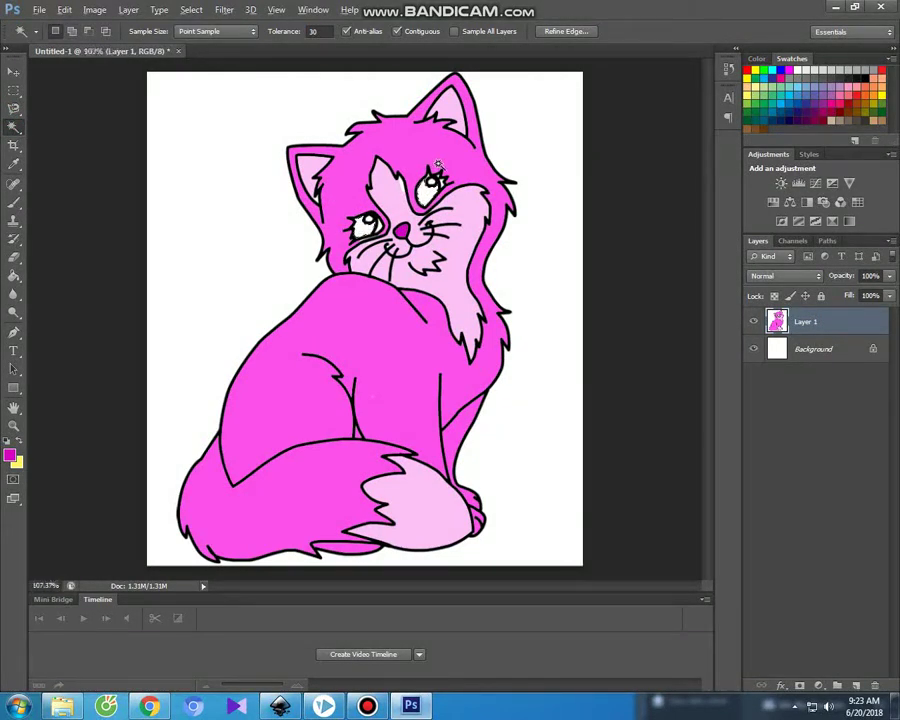
# Set the foreground to pure black and paint both of the cat's pupils
pyautogui.scroll(3, 437, 164)
pyautogui.scroll(3, 430, 185)
pyautogui.scroll(-2, 423, 204)
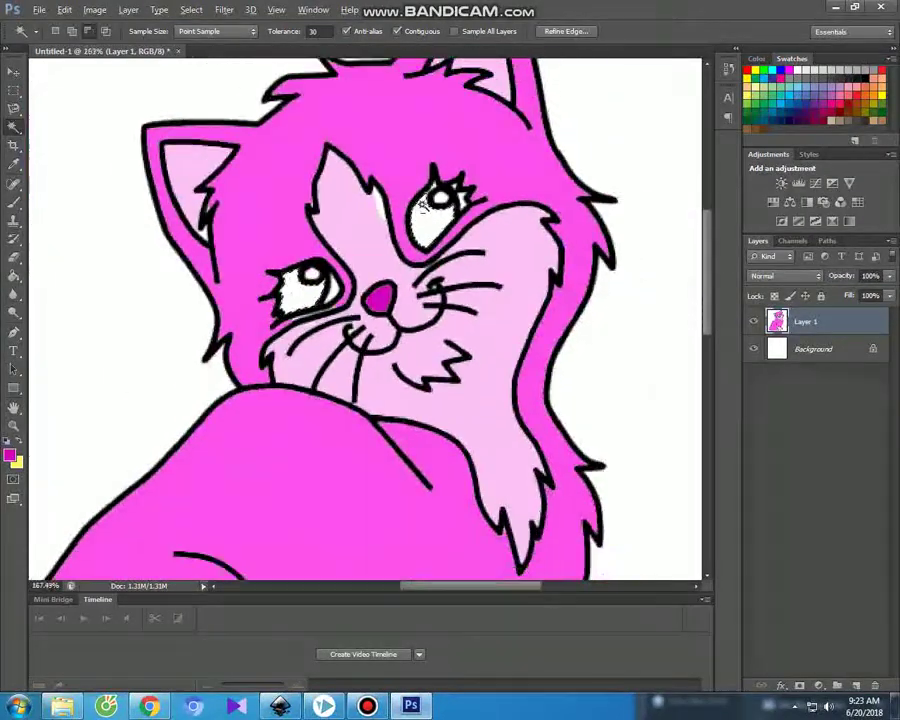
pyautogui.scroll(-2, 423, 204)
pyautogui.scroll(-1, 423, 204)
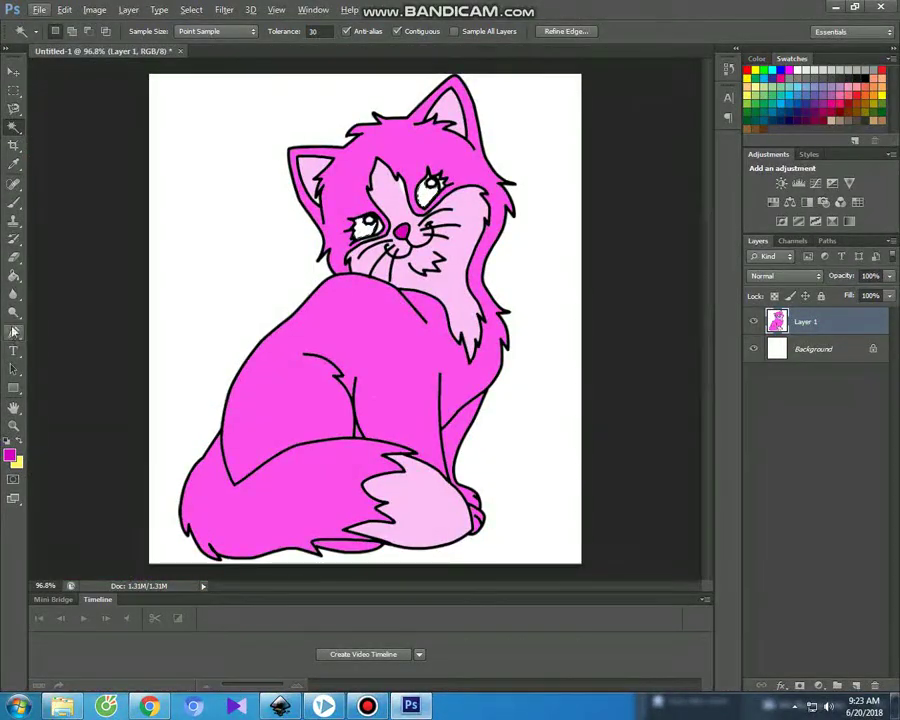
pyautogui.click(9, 454)
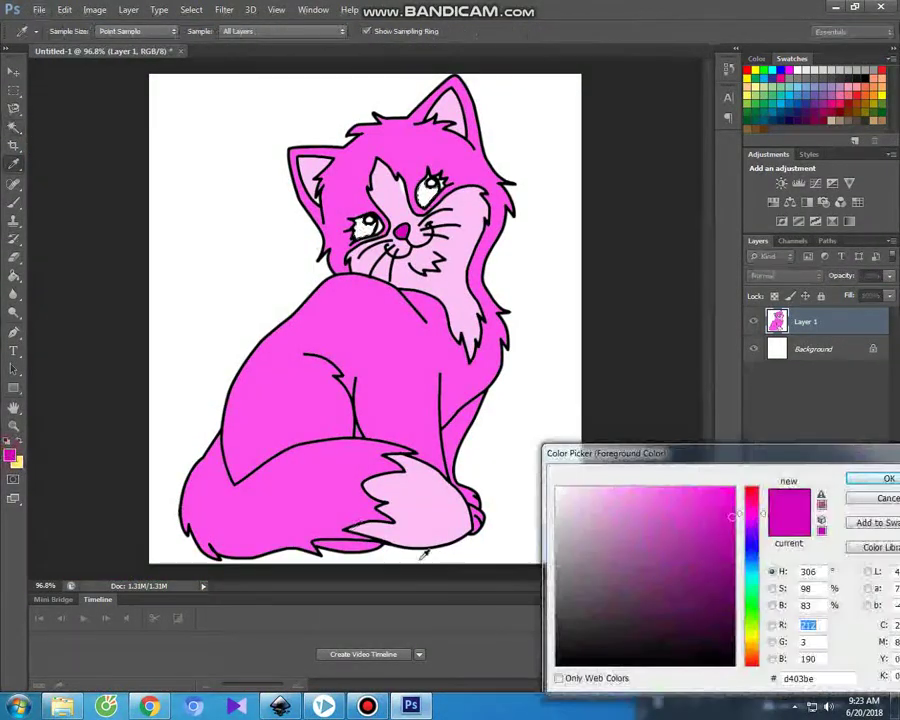
pyautogui.click(557, 665)
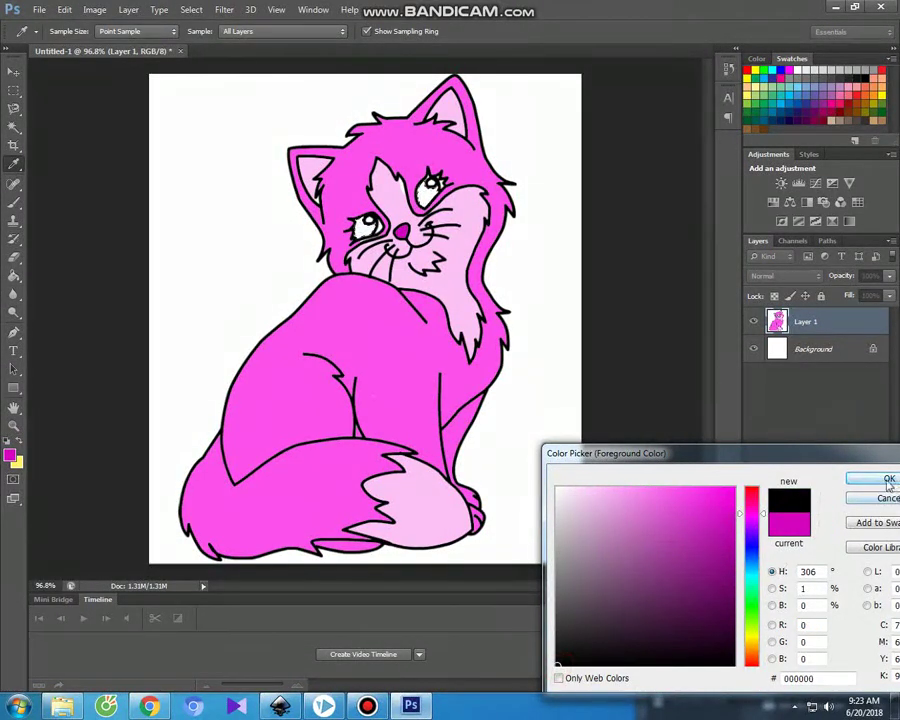
pyautogui.click(887, 480)
pyautogui.click(14, 200)
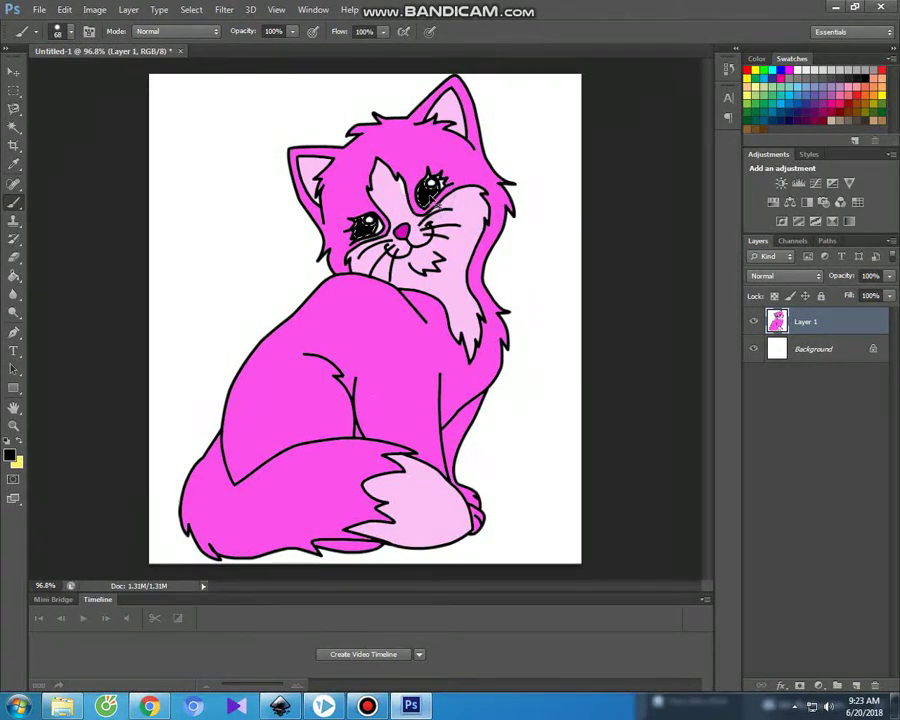
pyautogui.click(12, 73)
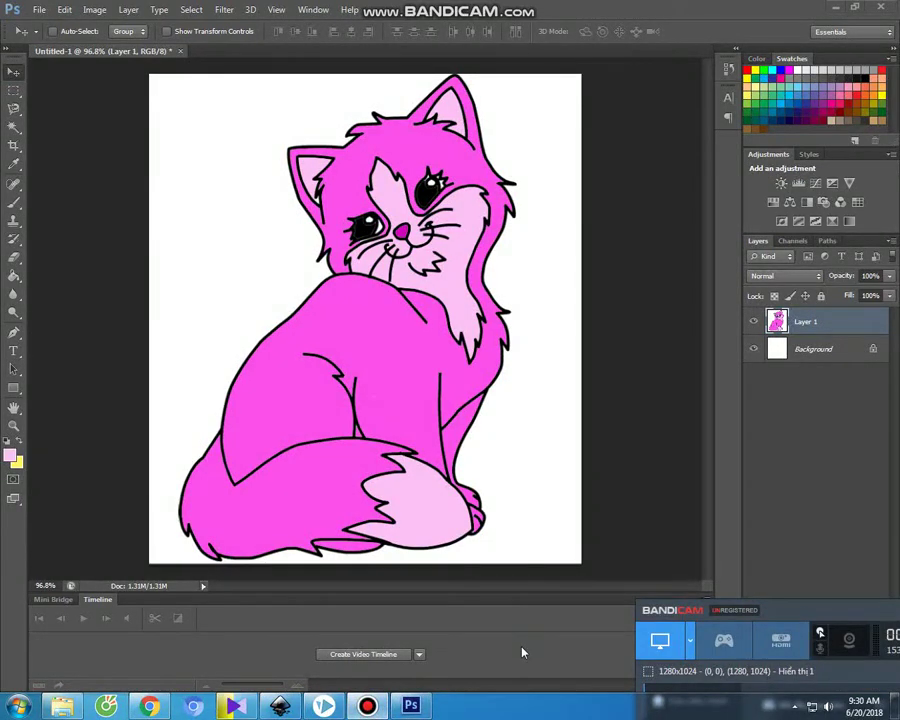
# Select the white background around the cat and set the foreground to brown 875207
pyautogui.click(577, 552)
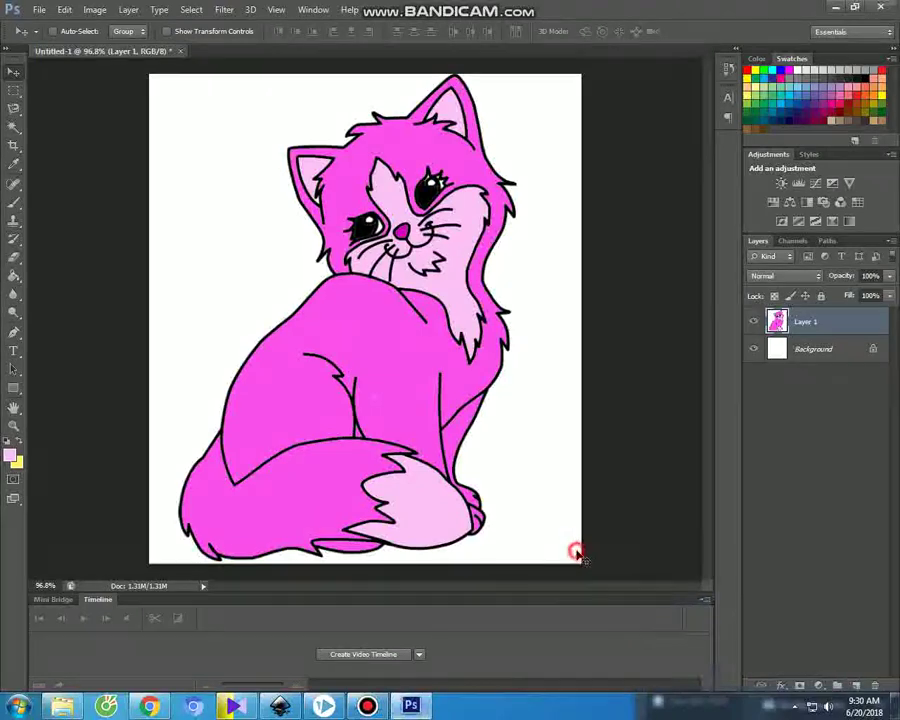
pyautogui.click(14, 129)
pyautogui.click(221, 185)
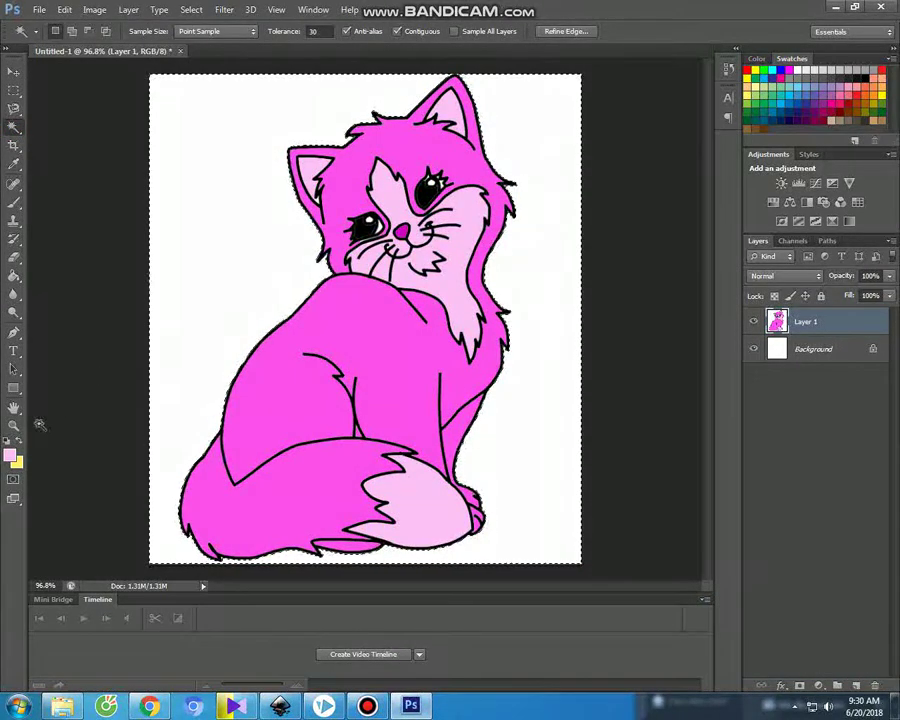
pyautogui.click(14, 165)
pyautogui.click(10, 456)
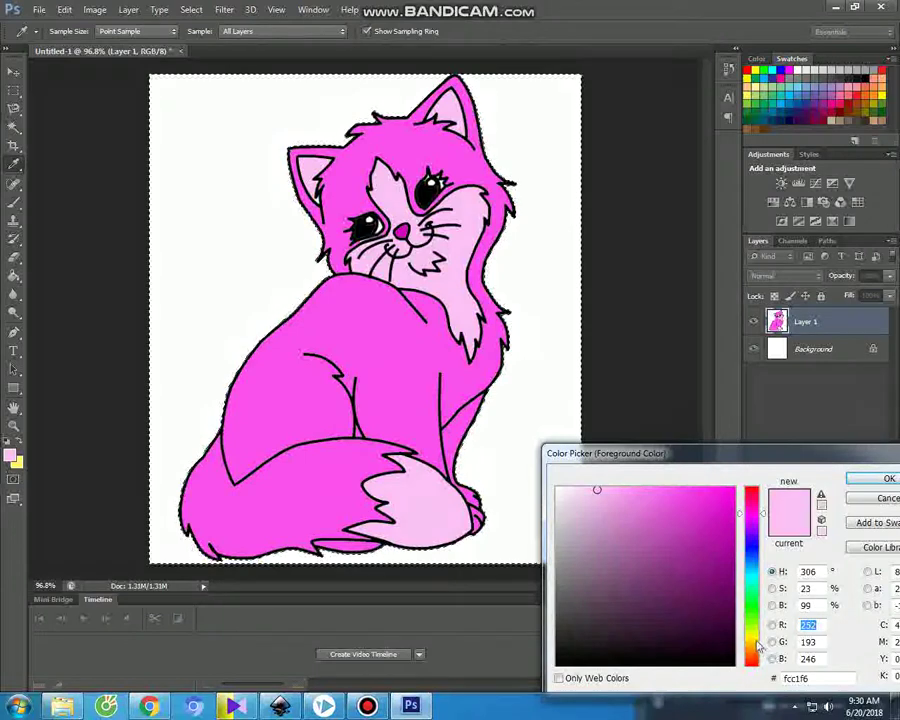
pyautogui.moveTo(757, 643); pyautogui.dragTo(755, 650)
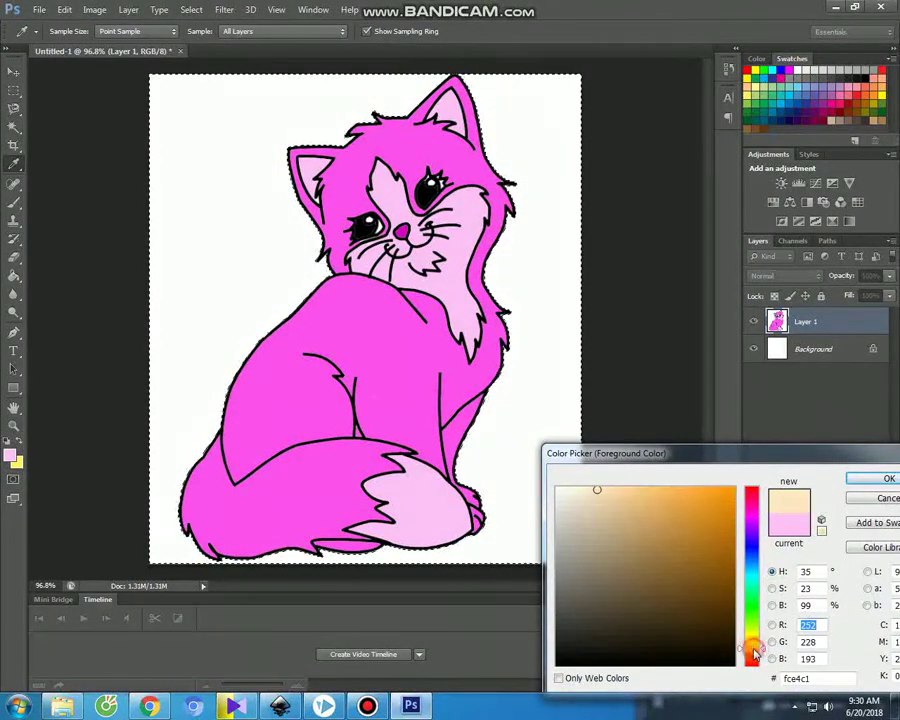
pyautogui.click(706, 597)
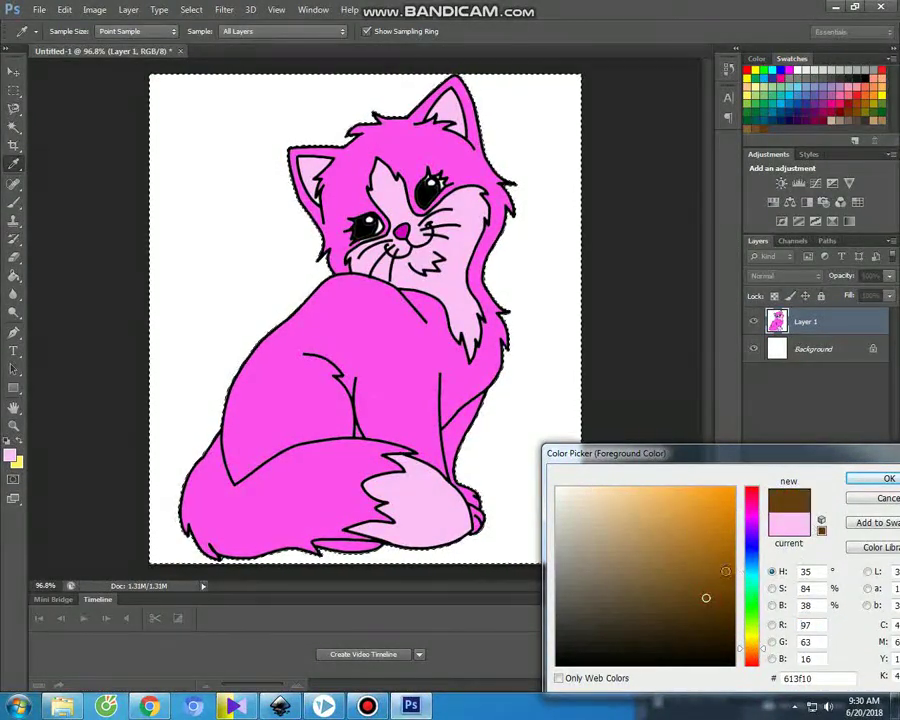
pyautogui.click(728, 569)
pyautogui.click(852, 478)
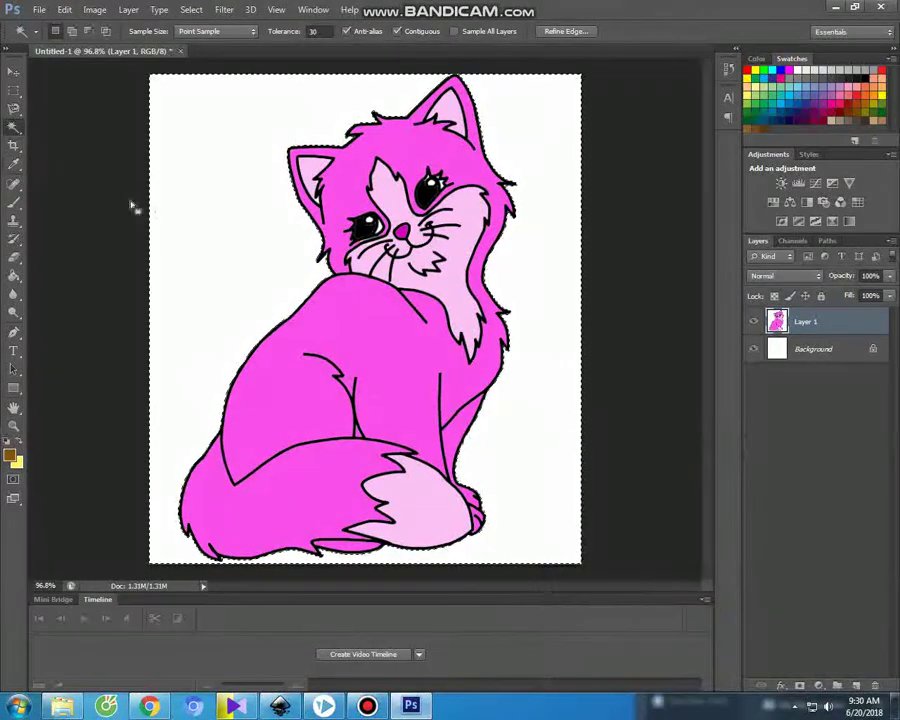
# Brush brown over the whole selected background, then deselect
pyautogui.click(14, 201)
pyautogui.moveTo(151, 93)
pyautogui.mouseDown()
pyautogui.moveTo(425, 82)
pyautogui.moveTo(300, 124)
pyautogui.moveTo(298, 148)
pyautogui.mouseUp()
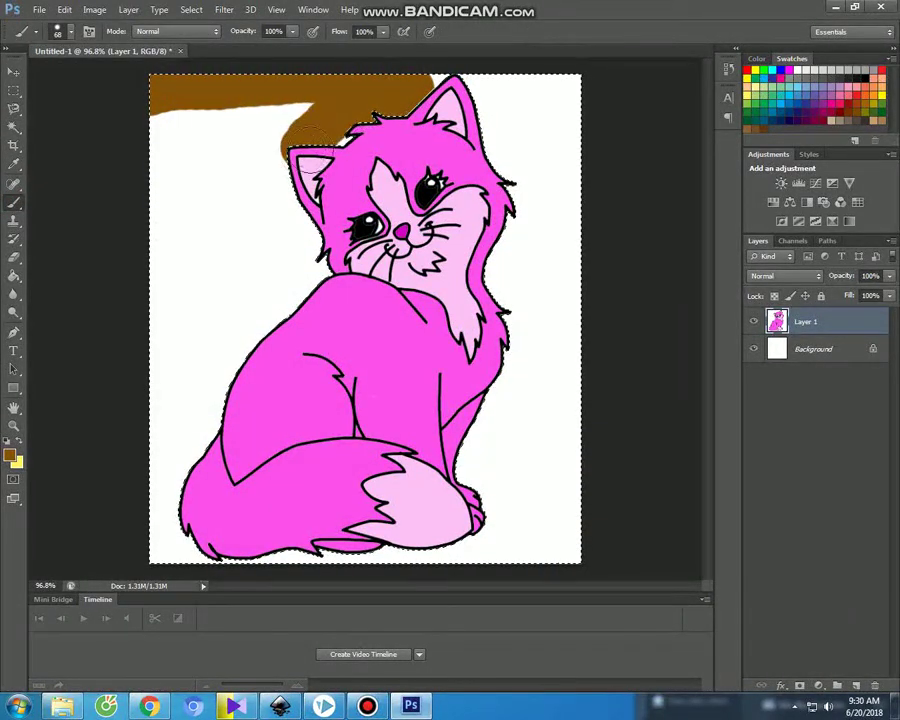
pyautogui.moveTo(370, 130)
pyautogui.mouseDown()
pyautogui.moveTo(231, 121)
pyautogui.moveTo(165, 135)
pyautogui.moveTo(293, 168)
pyautogui.moveTo(298, 285)
pyautogui.moveTo(281, 221)
pyautogui.moveTo(231, 172)
pyautogui.moveTo(161, 171)
pyautogui.moveTo(205, 195)
pyautogui.moveTo(291, 316)
pyautogui.moveTo(175, 422)
pyautogui.moveTo(170, 414)
pyautogui.moveTo(211, 394)
pyautogui.mouseUp()
pyautogui.moveTo(220, 233); pyautogui.dragTo(235, 250)
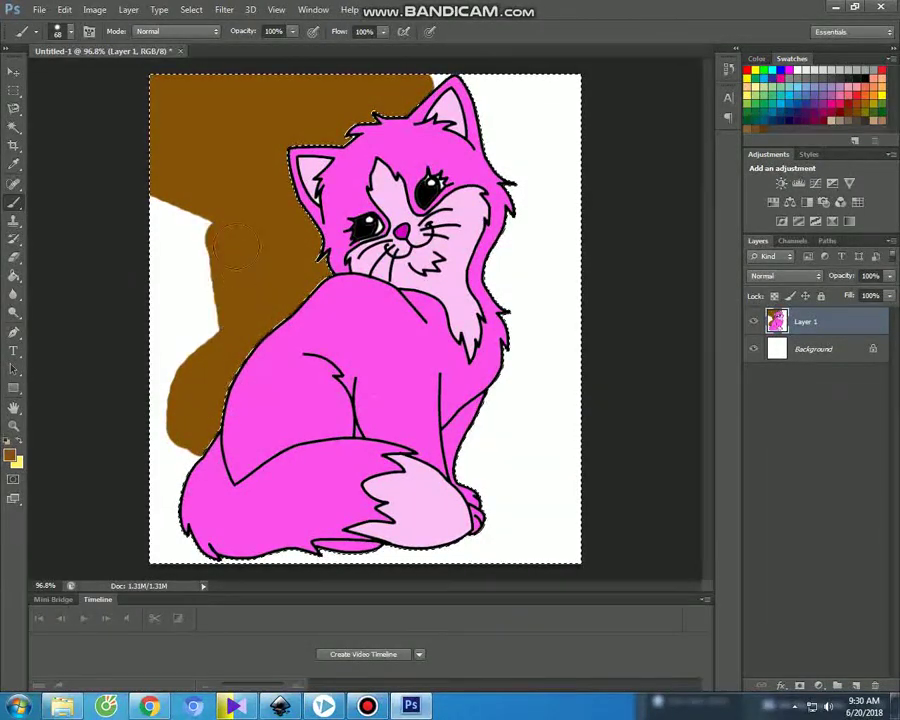
pyautogui.moveTo(137, 190)
pyautogui.mouseDown()
pyautogui.moveTo(185, 301)
pyautogui.moveTo(210, 303)
pyautogui.mouseUp()
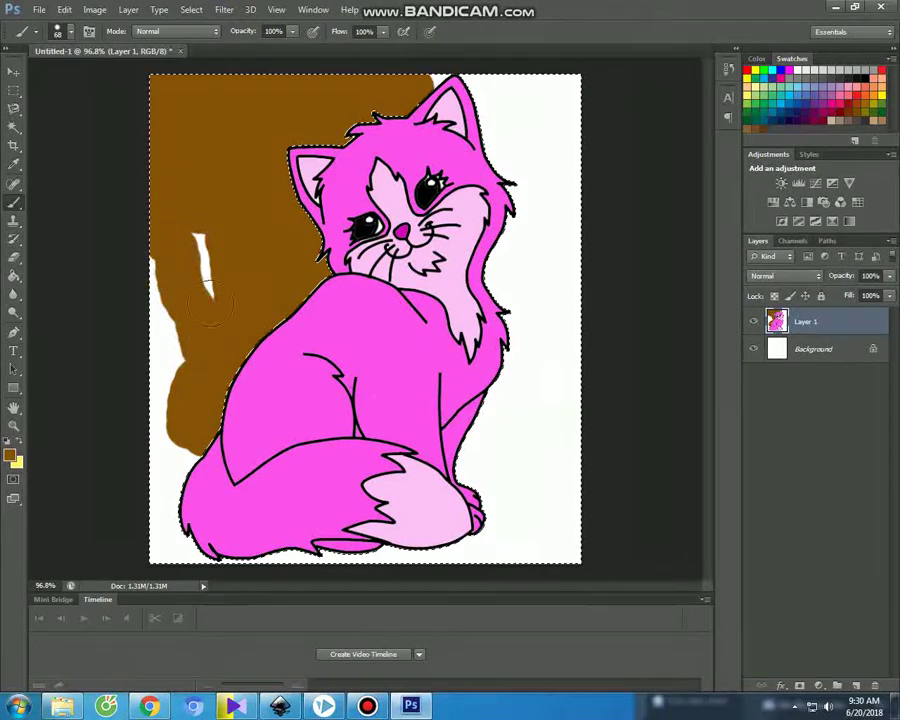
pyautogui.moveTo(195, 237)
pyautogui.mouseDown()
pyautogui.moveTo(148, 278)
pyautogui.moveTo(168, 510)
pyautogui.moveTo(175, 545)
pyautogui.moveTo(235, 555)
pyautogui.moveTo(378, 557)
pyautogui.moveTo(370, 560)
pyautogui.moveTo(578, 548)
pyautogui.moveTo(487, 518)
pyautogui.moveTo(589, 494)
pyautogui.moveTo(476, 482)
pyautogui.moveTo(564, 464)
pyautogui.moveTo(497, 442)
pyautogui.moveTo(554, 416)
pyautogui.moveTo(476, 406)
pyautogui.moveTo(514, 398)
pyautogui.moveTo(546, 357)
pyautogui.moveTo(516, 345)
pyautogui.moveTo(586, 317)
pyautogui.moveTo(497, 306)
pyautogui.moveTo(565, 287)
pyautogui.mouseUp()
pyautogui.moveTo(421, 84)
pyautogui.mouseDown()
pyautogui.moveTo(577, 84)
pyautogui.moveTo(571, 297)
pyautogui.moveTo(562, 150)
pyautogui.moveTo(518, 90)
pyautogui.moveTo(532, 190)
pyautogui.moveTo(497, 283)
pyautogui.moveTo(535, 240)
pyautogui.moveTo(527, 121)
pyautogui.mouseUp()
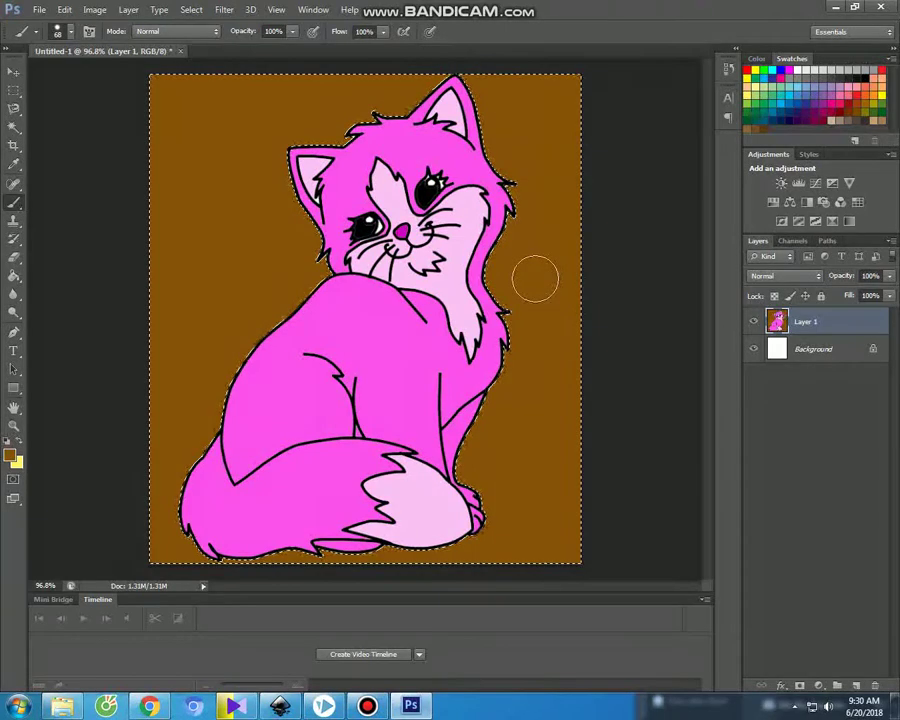
pyautogui.hotkey('ctrl', 'd')
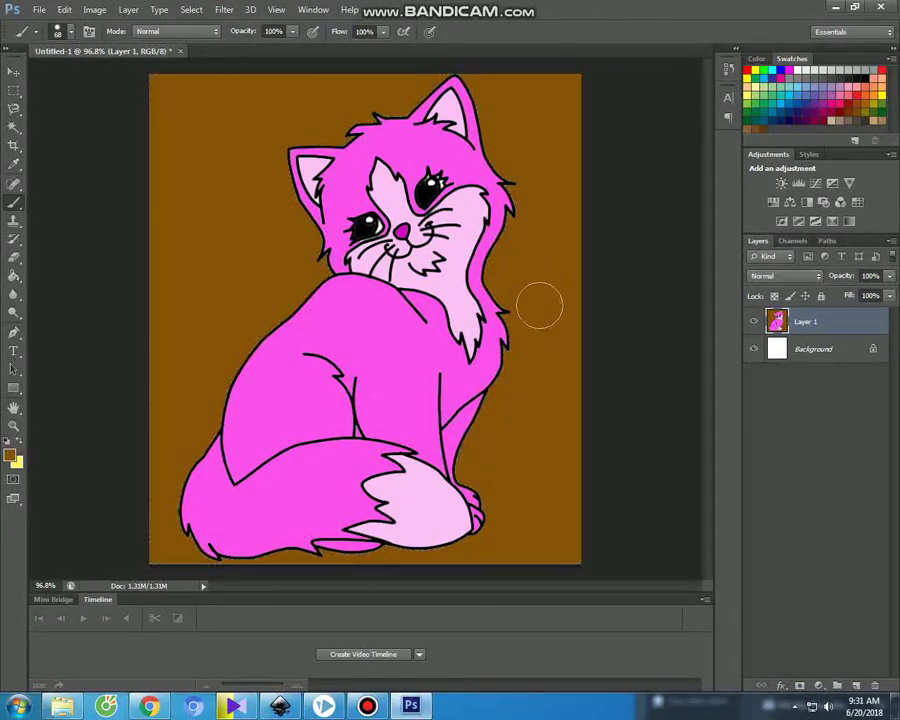
pyautogui.click(372, 707)
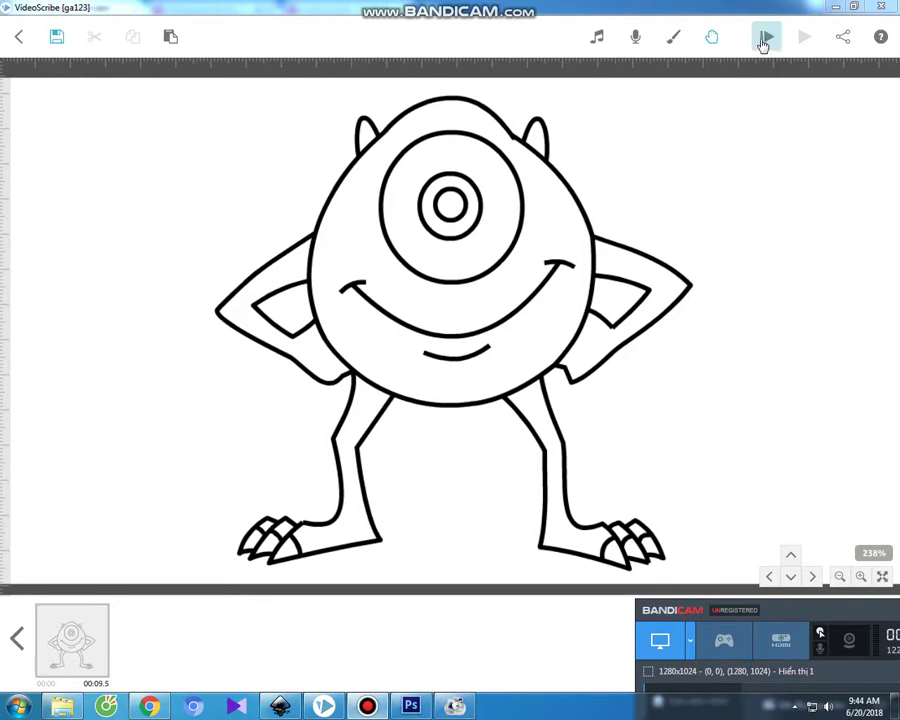
# Play the VideoScribe preview of the one-eyed monster drawing
pyautogui.click(763, 40)
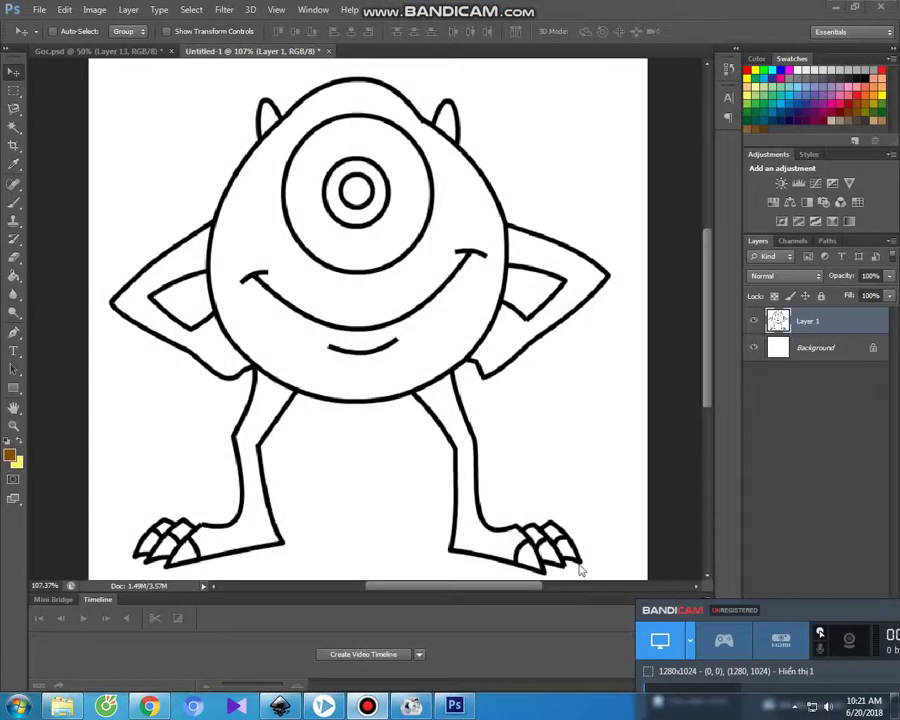
# Set the foreground colour to a bright green
pyautogui.click(580, 506)
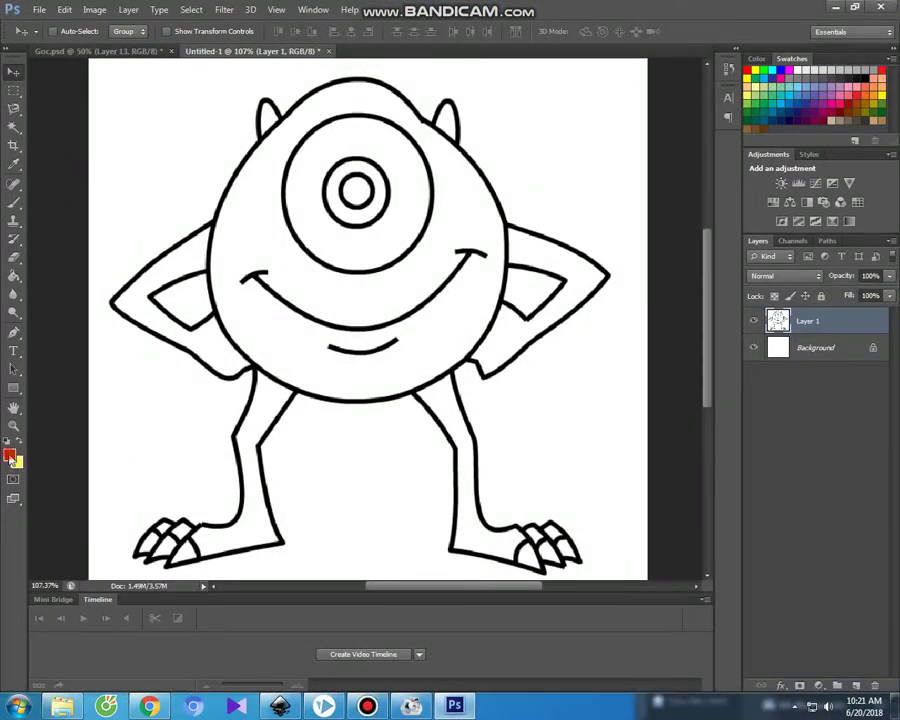
pyautogui.click(10, 455)
pyautogui.moveTo(752, 650); pyautogui.dragTo(755, 614)
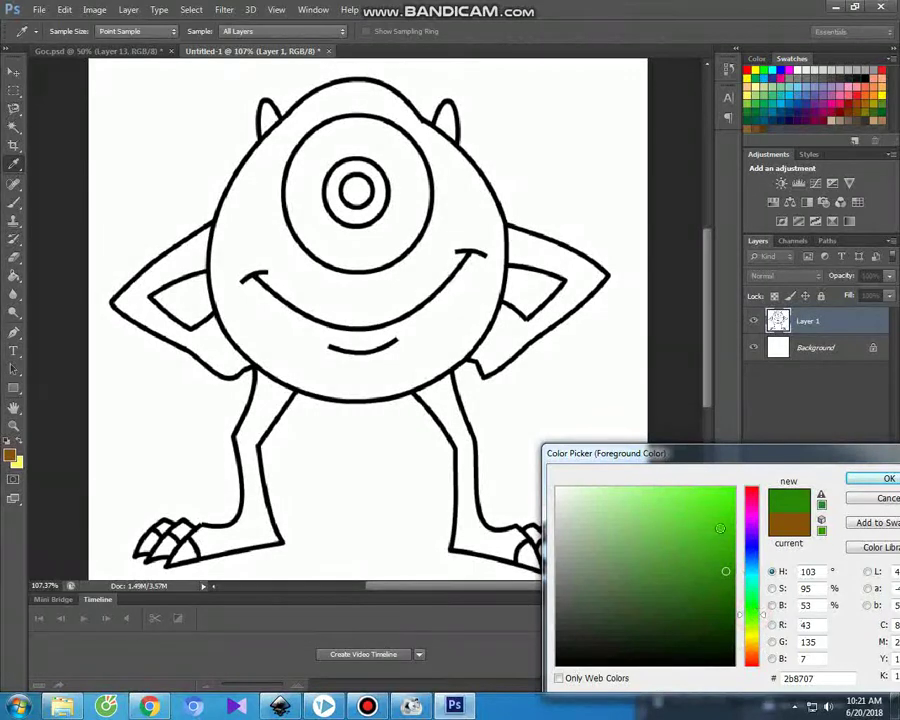
pyautogui.click(724, 521)
pyautogui.click(862, 478)
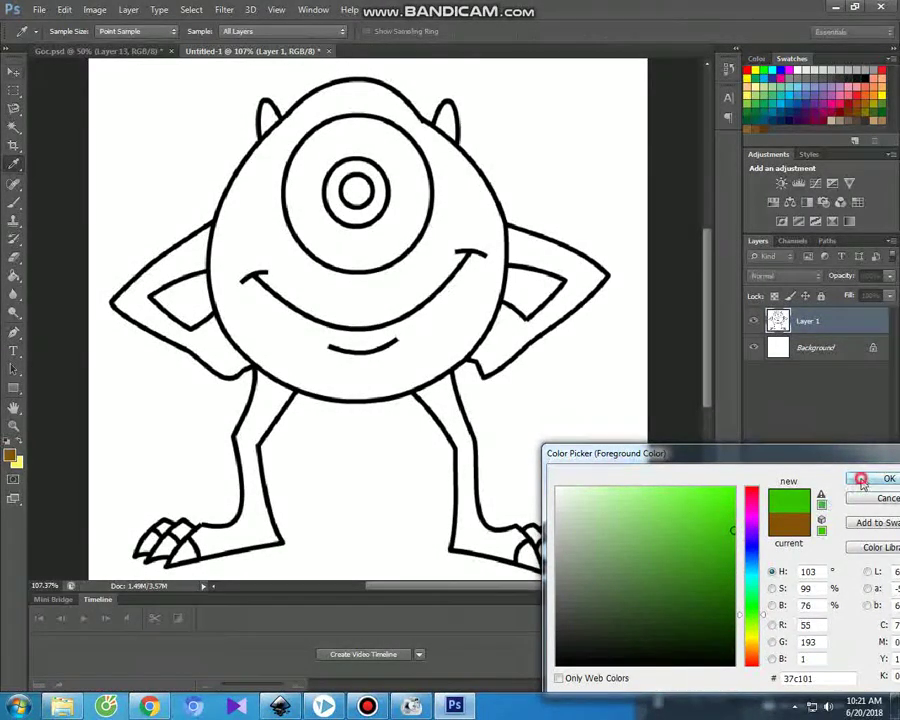
# Magic Wand-select the monster's body, a leg, and both feet for painting
pyautogui.click(14, 127)
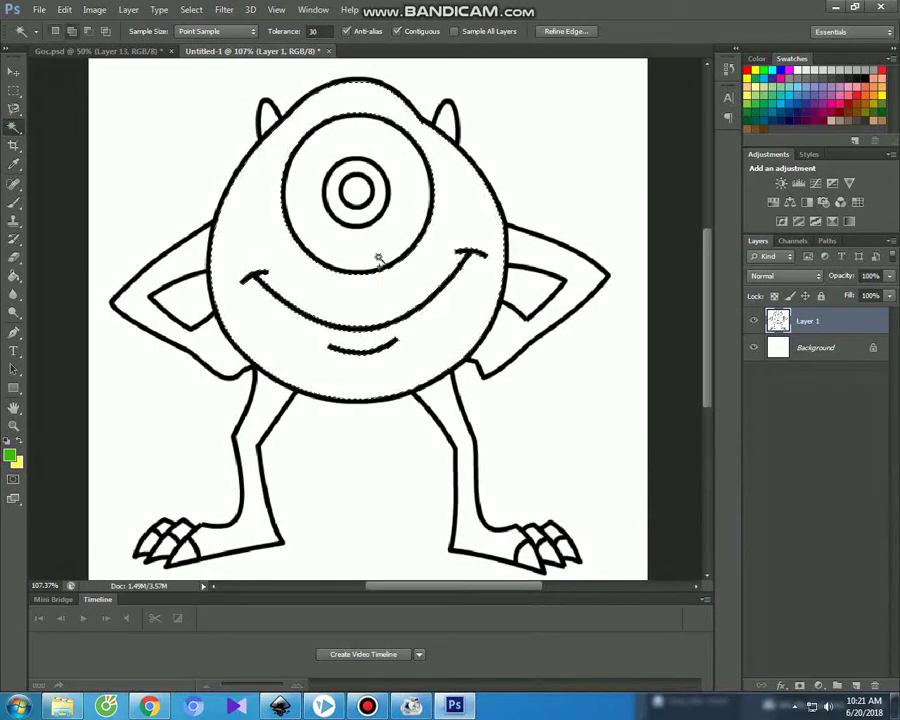
pyautogui.keyDown('shift'); pyautogui.click(365, 213); pyautogui.keyUp('shift')
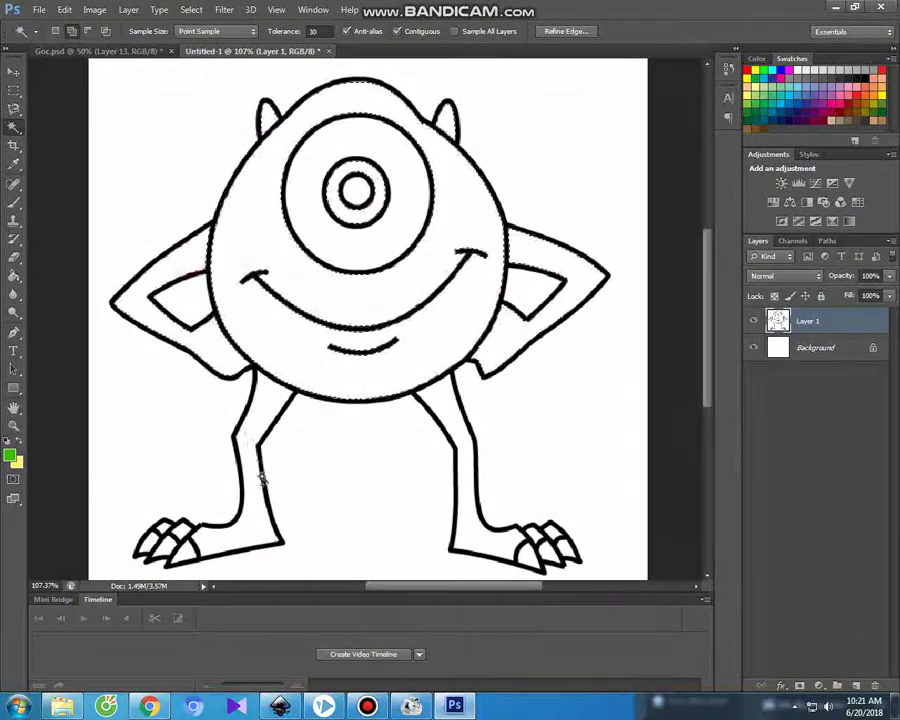
pyautogui.keyDown('shift'); pyautogui.click(447, 415); pyautogui.keyUp('shift')
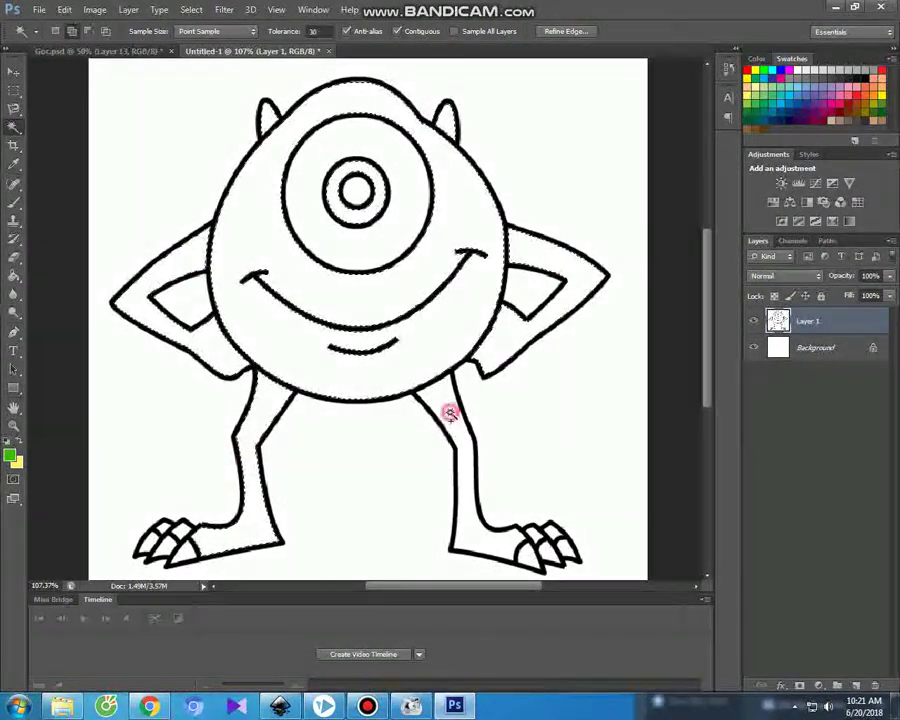
pyautogui.keyDown('shift'); pyautogui.click(179, 531); pyautogui.keyUp('shift')
pyautogui.keyDown('shift'); pyautogui.click(167, 528); pyautogui.keyUp('shift')
pyautogui.keyDown('shift'); pyautogui.click(163, 527); pyautogui.keyUp('shift')
pyautogui.keyDown('shift'); pyautogui.click(538, 531); pyautogui.keyUp('shift')
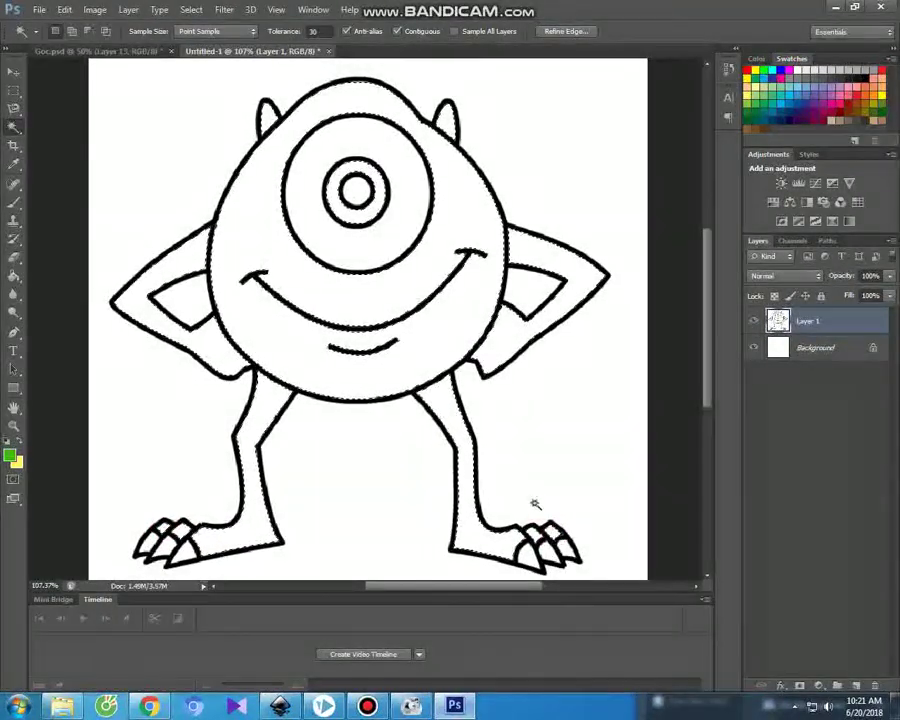
pyautogui.press('b')
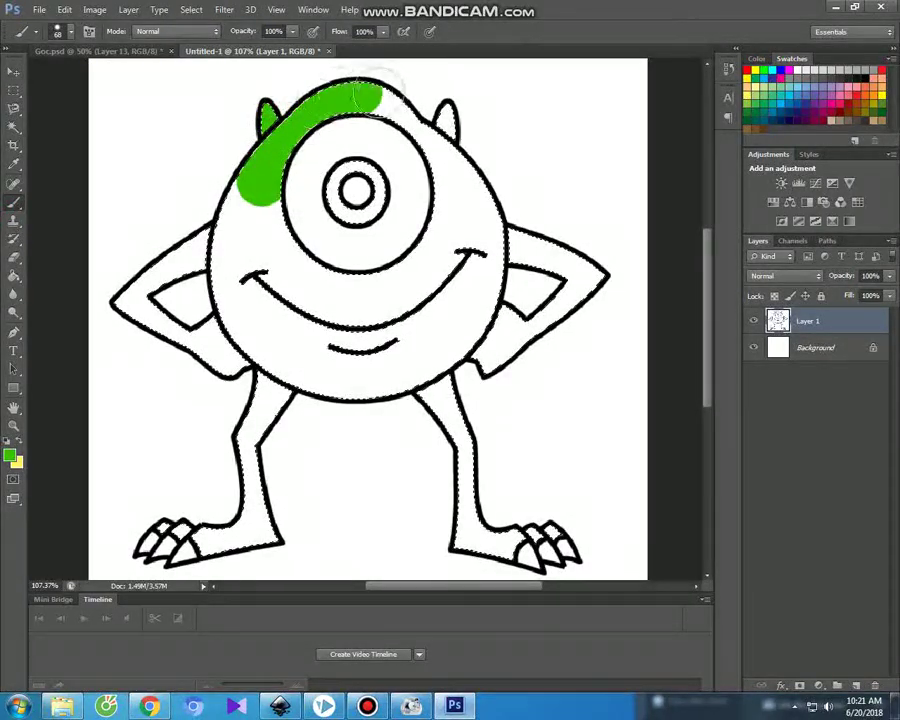
# Paint the monster's head, face, left arm, legs, feet and iris ring bright green
pyautogui.moveTo(452, 133); pyautogui.dragTo(493, 252)
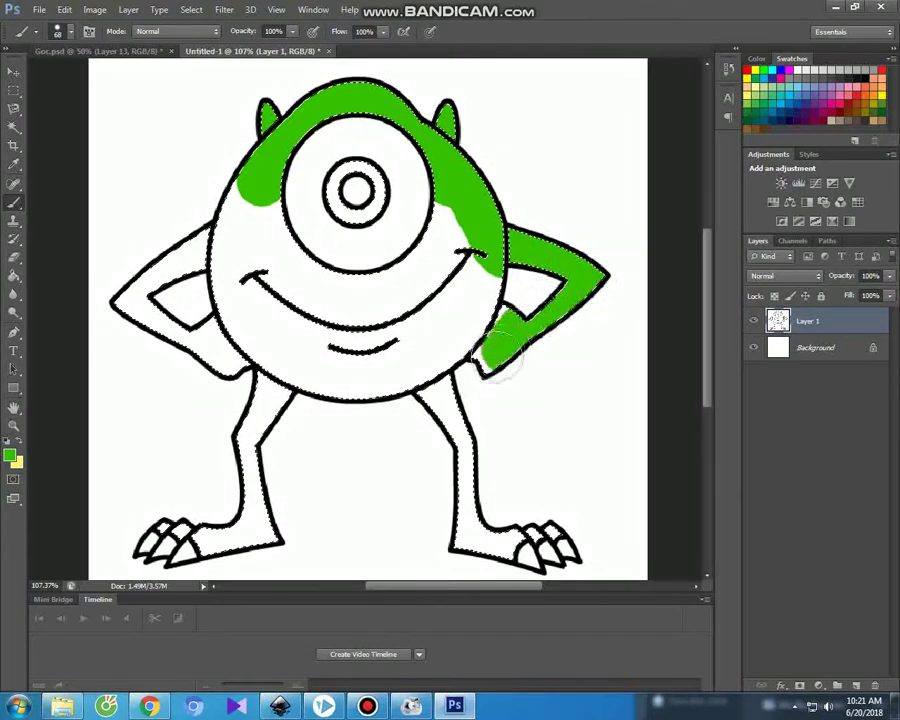
pyautogui.moveTo(437, 232)
pyautogui.mouseDown()
pyautogui.moveTo(285, 210)
pyautogui.moveTo(438, 320)
pyautogui.moveTo(245, 300)
pyautogui.moveTo(229, 242)
pyautogui.moveTo(300, 360)
pyautogui.moveTo(410, 365)
pyautogui.moveTo(448, 341)
pyautogui.mouseUp()
pyautogui.moveTo(395, 350)
pyautogui.mouseDown()
pyautogui.moveTo(200, 320)
pyautogui.moveTo(136, 256)
pyautogui.moveTo(116, 310)
pyautogui.moveTo(245, 345)
pyautogui.moveTo(224, 387)
pyautogui.mouseUp()
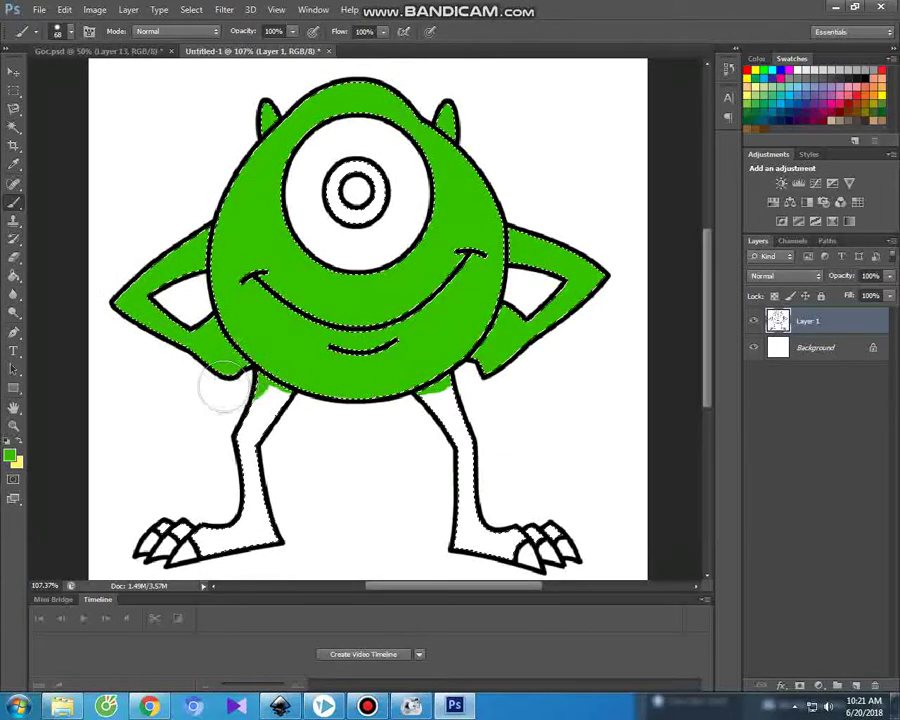
pyautogui.moveTo(283, 403)
pyautogui.mouseDown()
pyautogui.moveTo(263, 512)
pyautogui.moveTo(215, 548)
pyautogui.moveTo(157, 526)
pyautogui.mouseUp()
pyautogui.moveTo(428, 380)
pyautogui.mouseDown()
pyautogui.moveTo(450, 420)
pyautogui.moveTo(462, 540)
pyautogui.mouseUp()
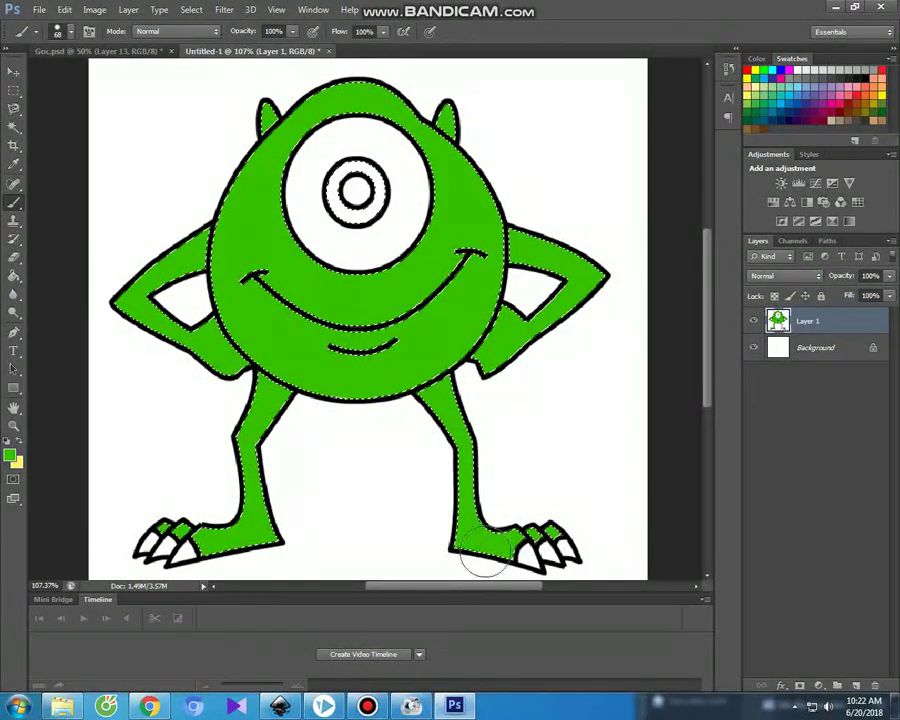
pyautogui.moveTo(361, 160)
pyautogui.mouseDown()
pyautogui.moveTo(331, 211)
pyautogui.moveTo(378, 198)
pyautogui.mouseUp()
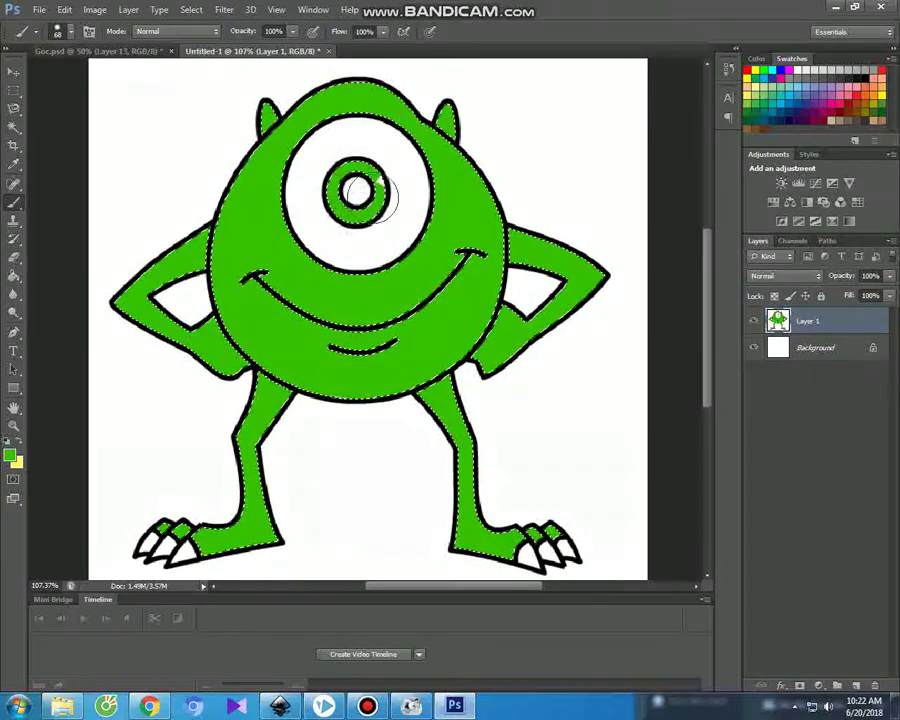
pyautogui.click(13, 164)
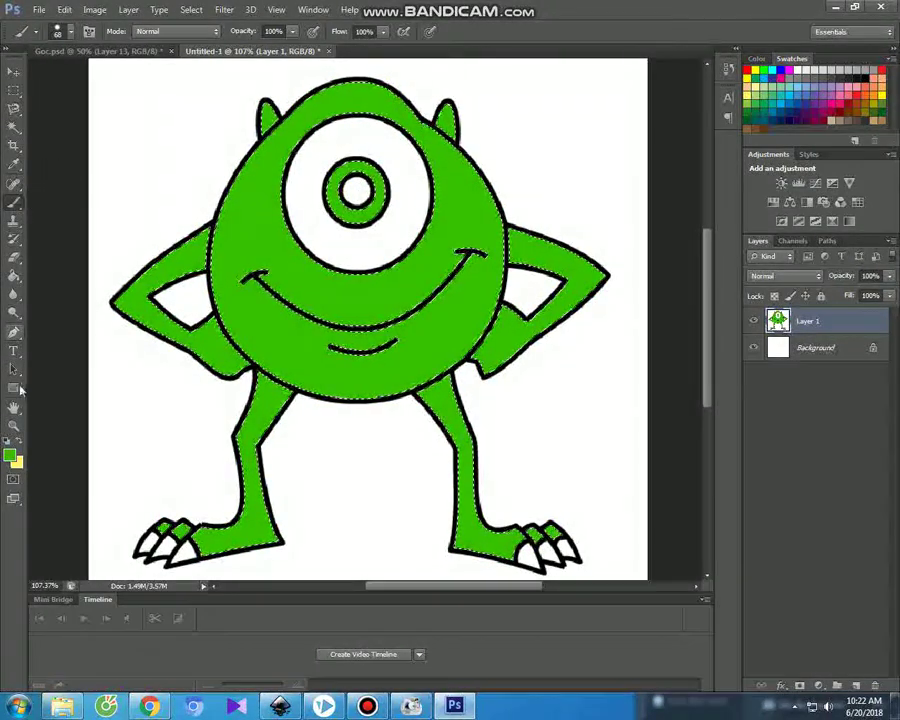
# Set the foreground colour to bright yellow
pyautogui.click(12, 457)
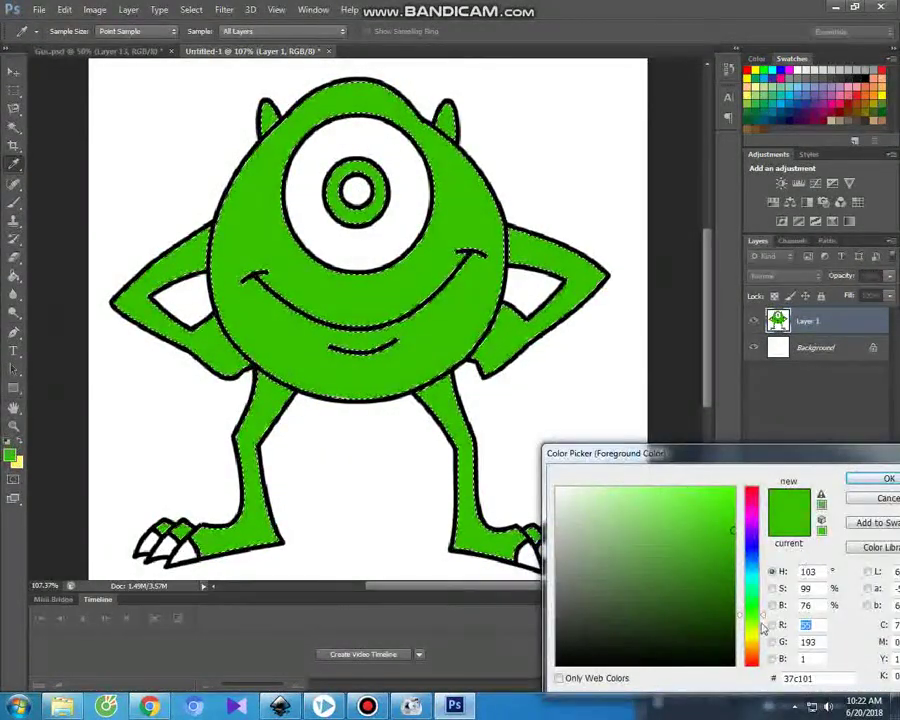
pyautogui.click(754, 635)
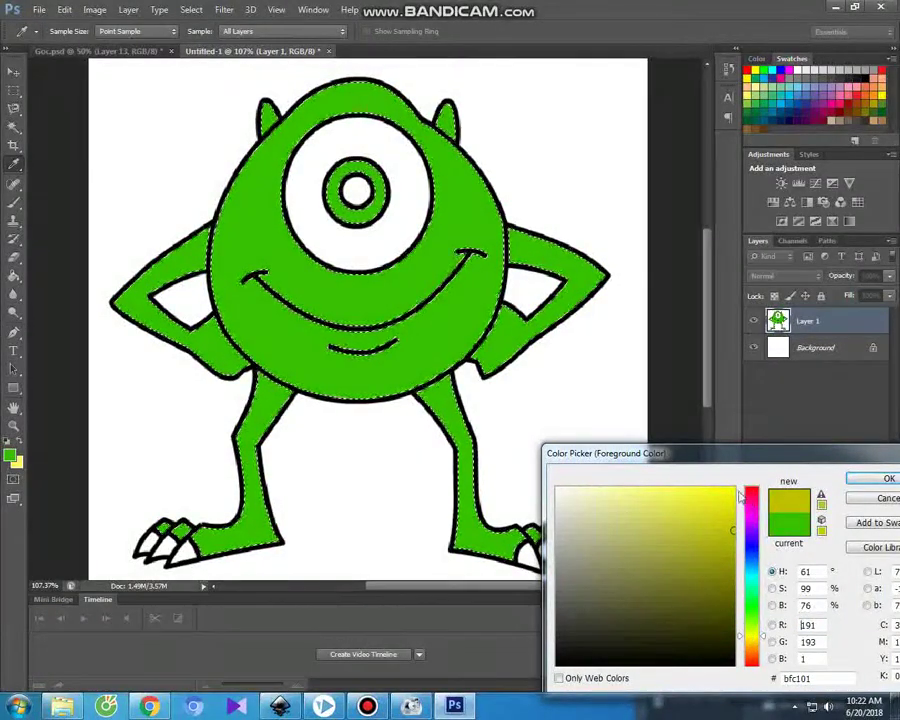
pyautogui.click(731, 487)
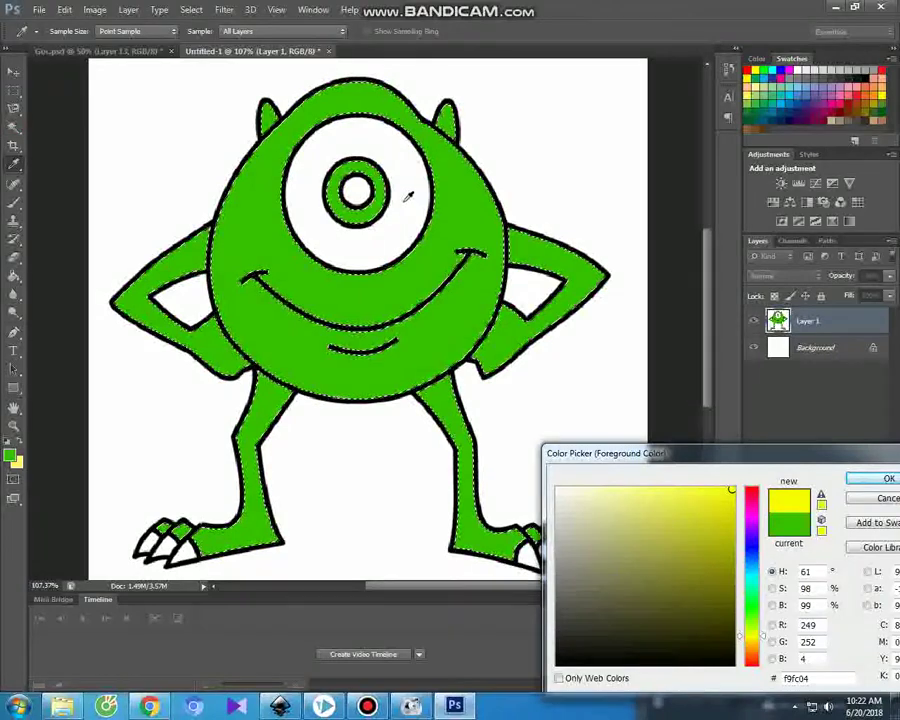
pyautogui.click(884, 478)
pyautogui.press('b')
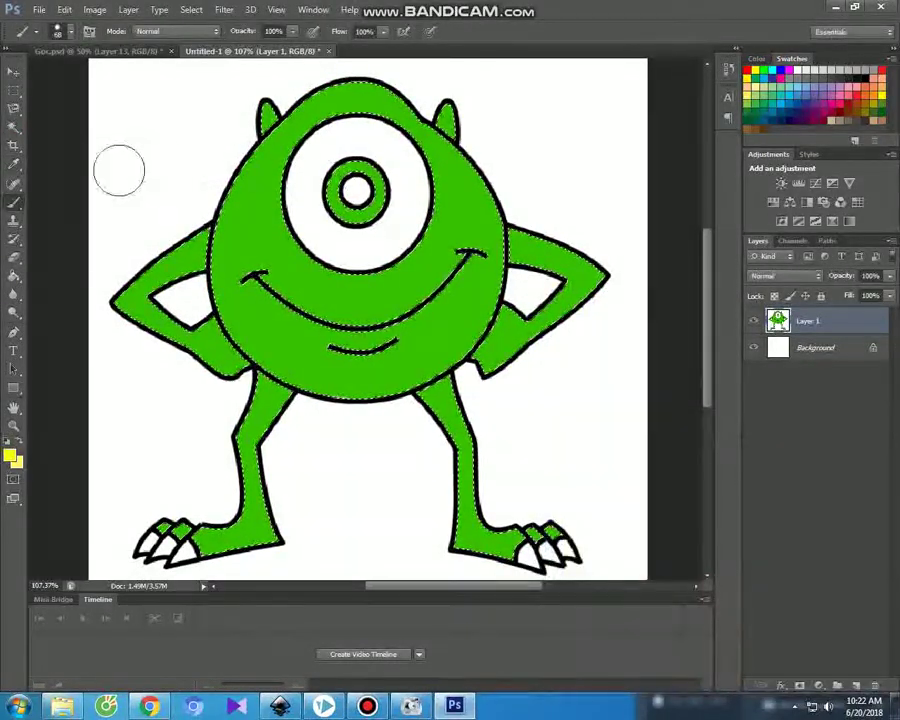
# Magic Wand-select the eye white, paint it yellow, and start choosing near-black as the colour
pyautogui.click(14, 127)
pyautogui.click(409, 233)
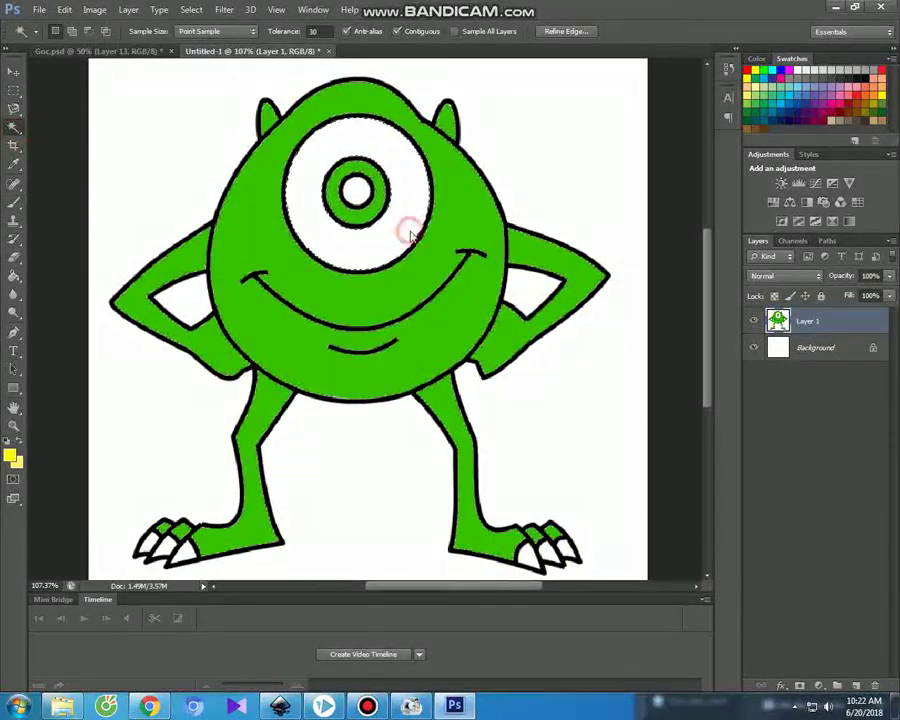
pyautogui.click(12, 205)
pyautogui.moveTo(301, 172)
pyautogui.mouseDown()
pyautogui.moveTo(311, 155)
pyautogui.moveTo(342, 241)
pyautogui.moveTo(382, 241)
pyautogui.moveTo(410, 190)
pyautogui.mouseUp()
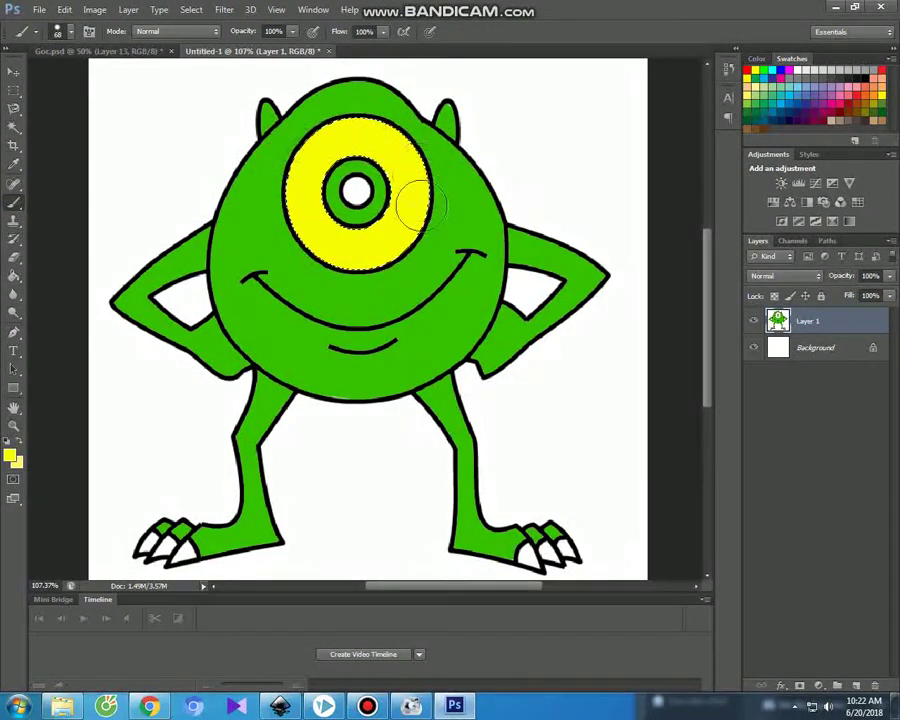
pyautogui.click(10, 455)
pyautogui.click(557, 665)
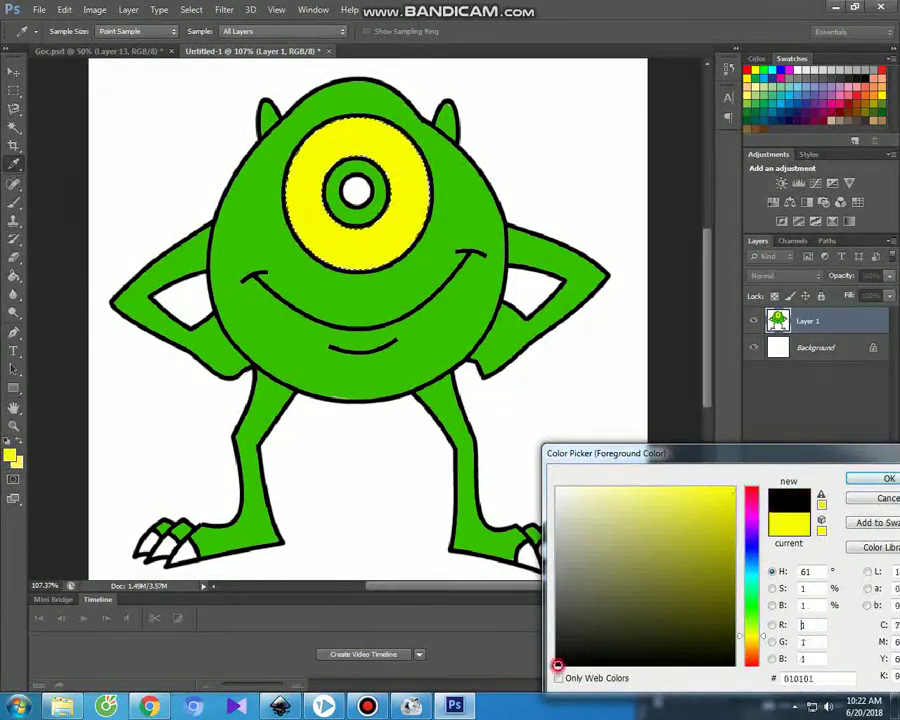
# Confirm black as the colour and paint the claws on both feet black
pyautogui.click(862, 479)
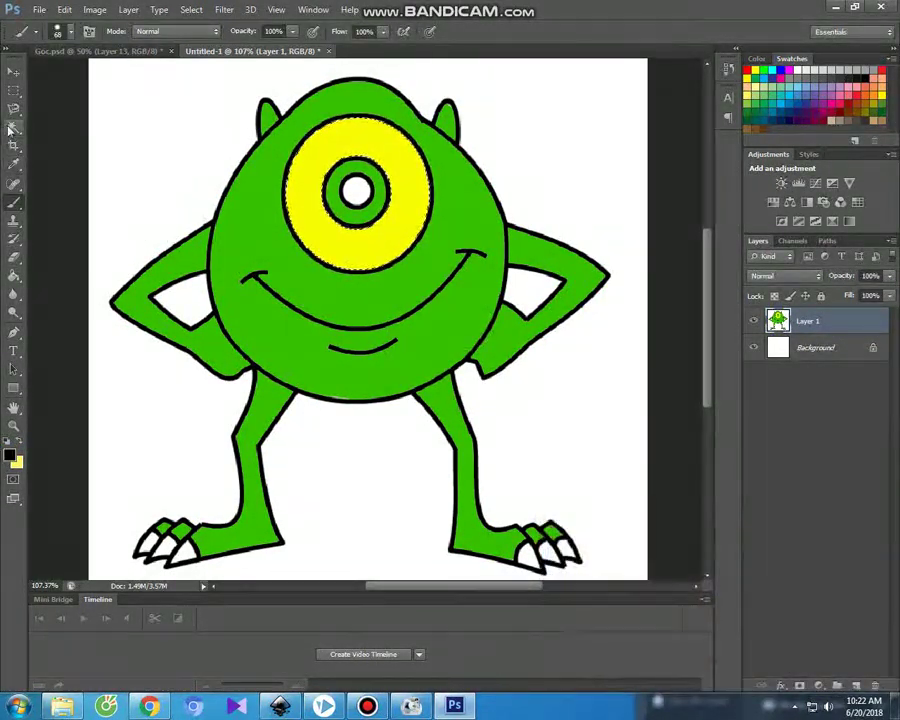
pyautogui.click(12, 128)
pyautogui.hotkey('ctrl', 'd')
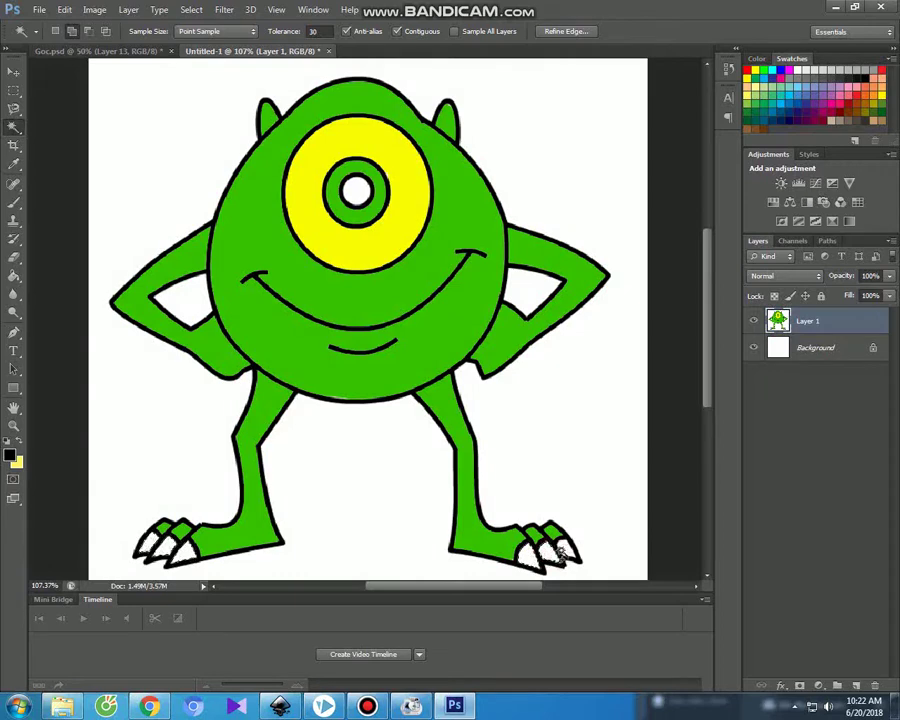
pyautogui.click(13, 200)
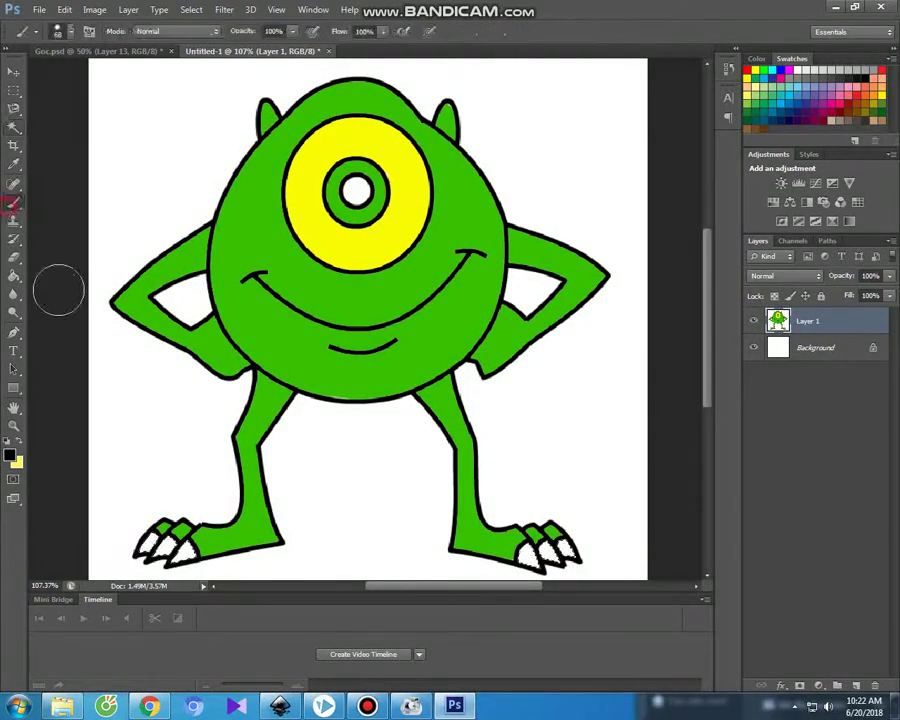
pyautogui.moveTo(128, 524)
pyautogui.mouseDown()
pyautogui.moveTo(120, 526)
pyautogui.moveTo(150, 535)
pyautogui.mouseUp()
pyautogui.moveTo(568, 531); pyautogui.dragTo(513, 563)
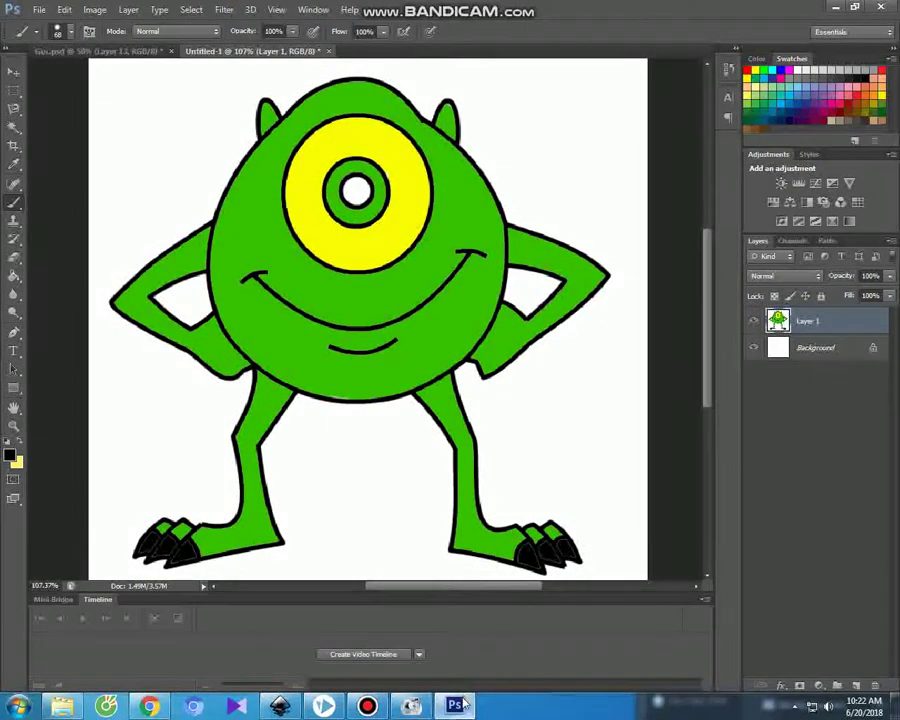
pyautogui.click(369, 706)
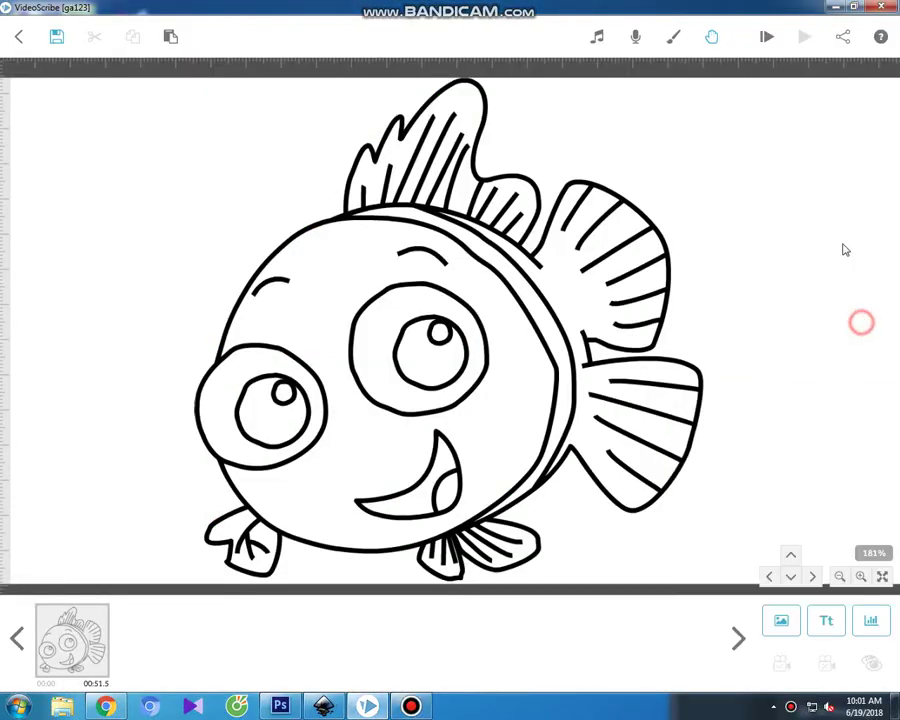
# Play the fish line-art drawing animation in VideoScribe, then close the preview
pyautogui.click(772, 40)
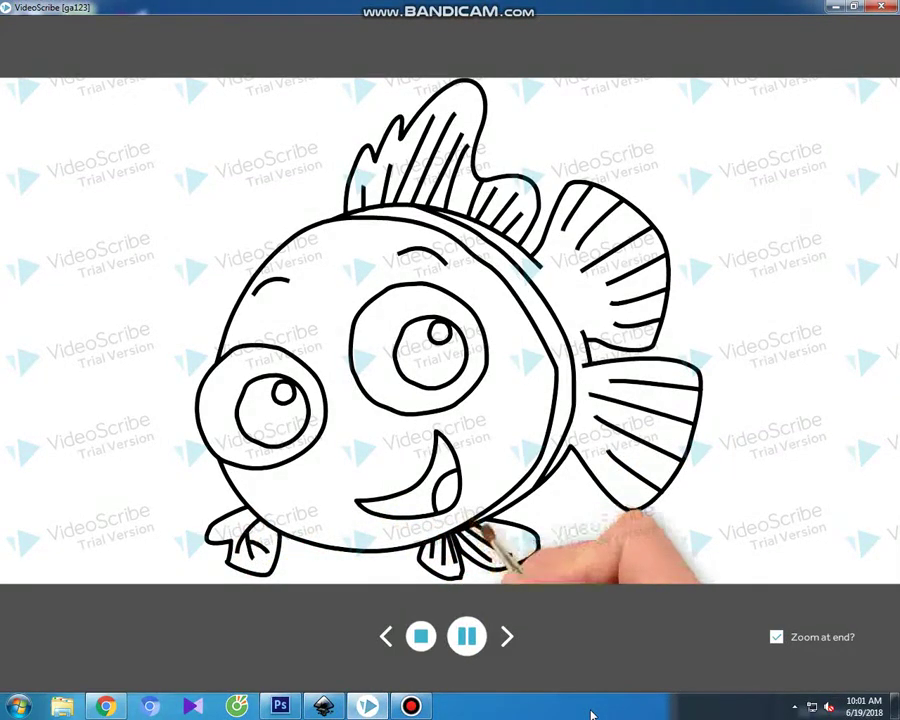
pyautogui.click(411, 706)
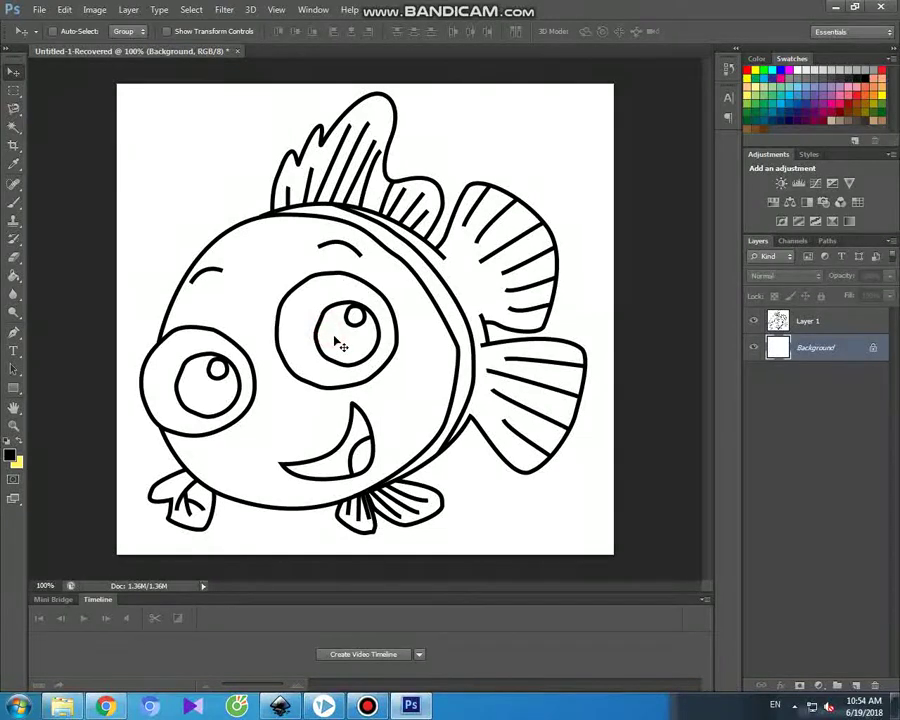
# Make Layer 1 active and paint the right eye's pupil black
pyautogui.click(14, 127)
pyautogui.click(348, 345)
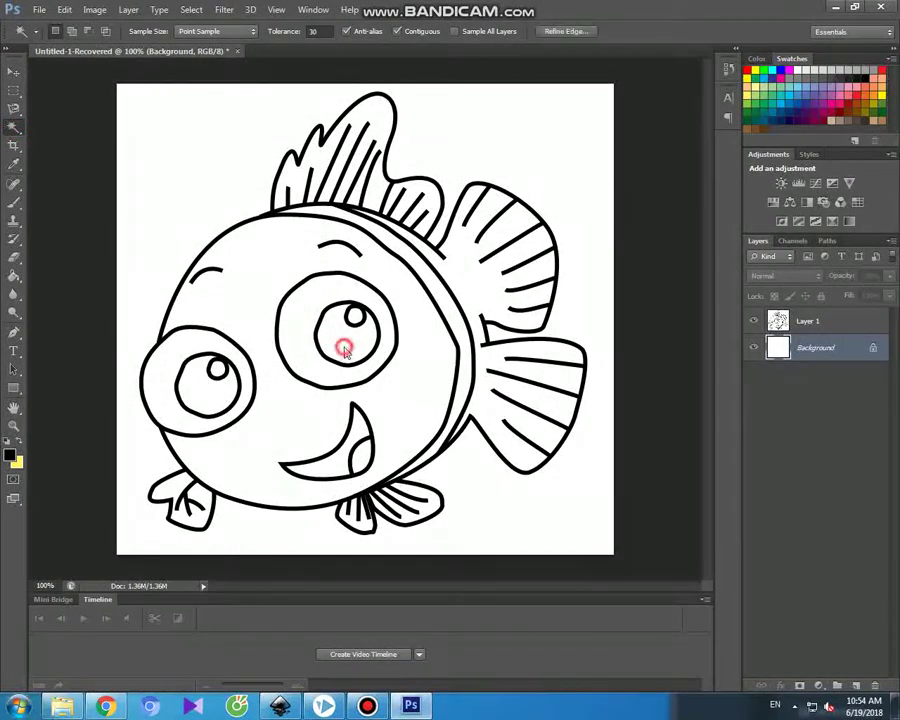
pyautogui.click(773, 325)
pyautogui.click(354, 347)
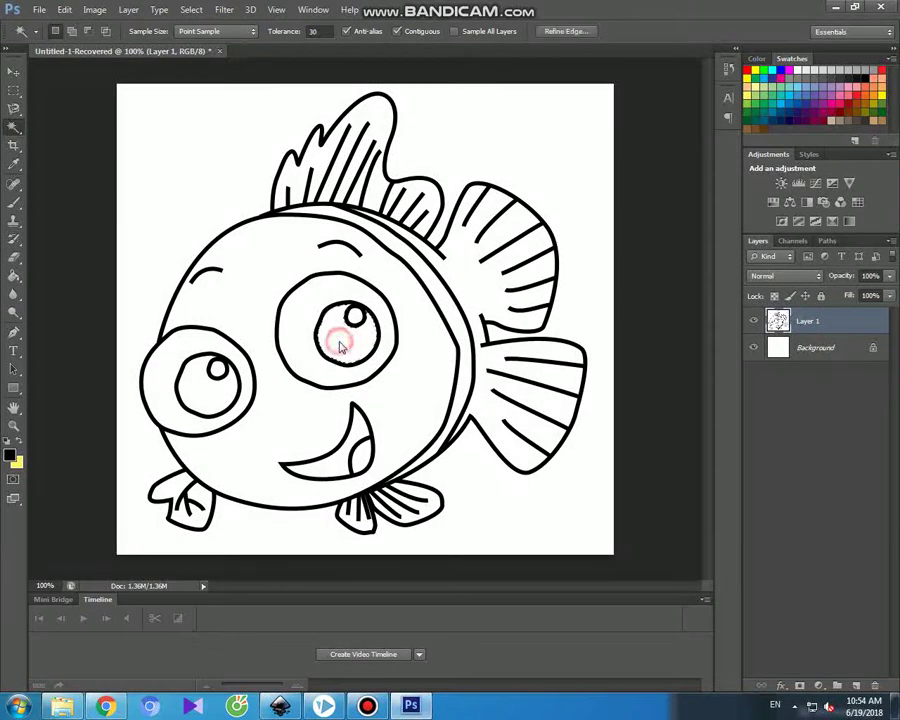
pyautogui.click(15, 204)
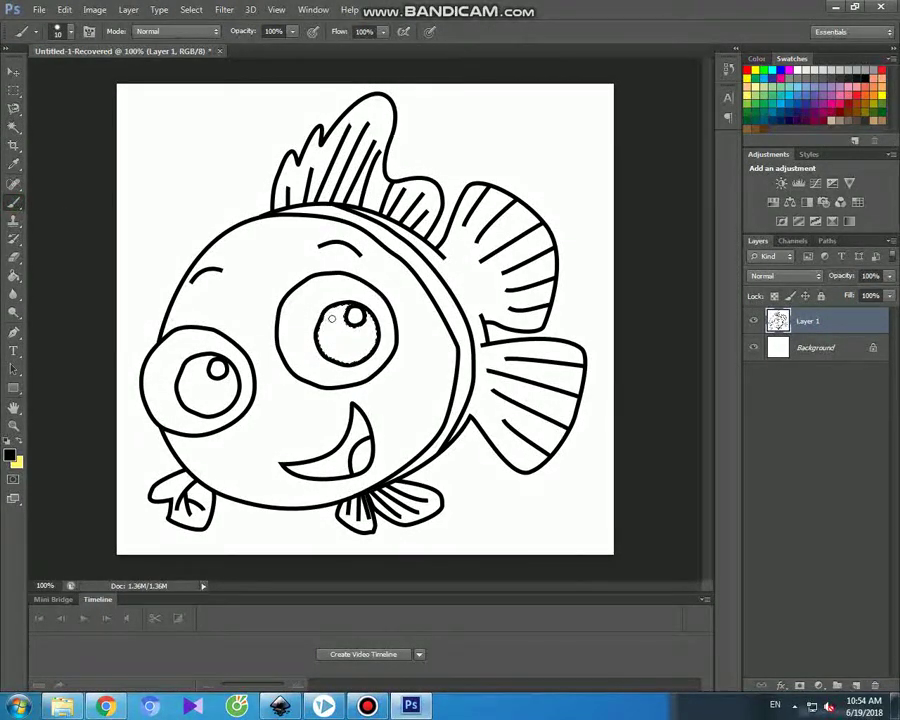
pyautogui.moveTo(341, 311); pyautogui.dragTo(326, 317)
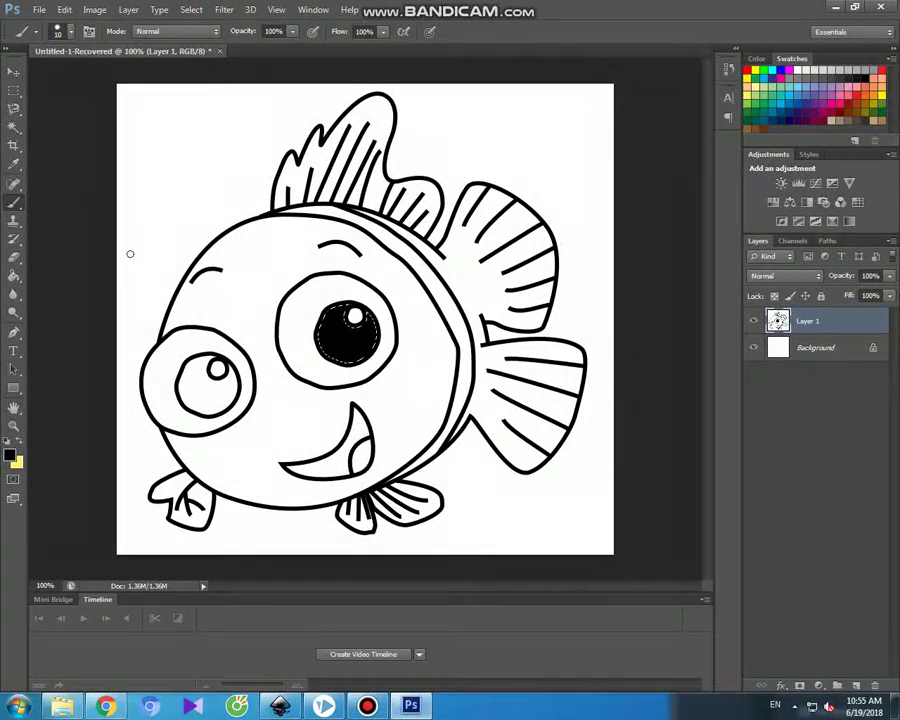
# Fill the smaller left eye's pupil with solid black to match the right one
pyautogui.click(15, 128)
pyautogui.click(205, 395)
pyautogui.hotkey('ctrl', 'd')
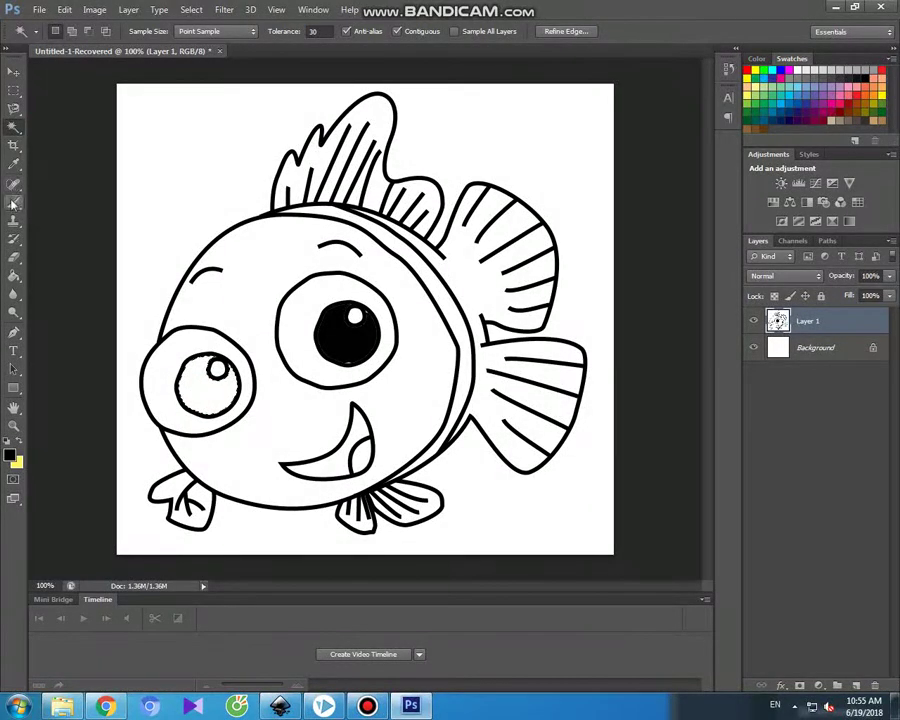
pyautogui.click(13, 203)
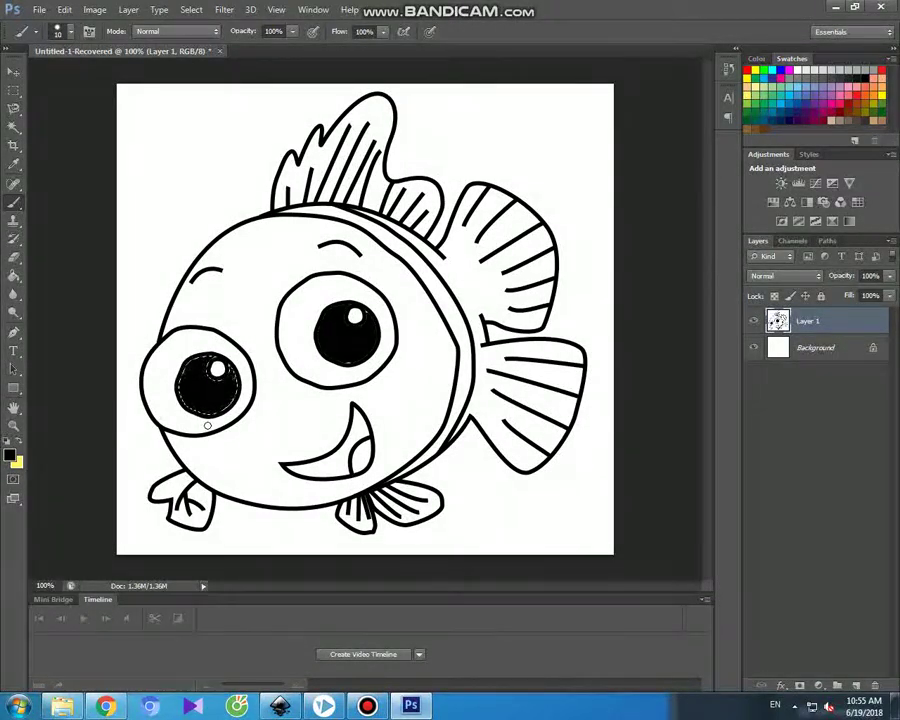
pyautogui.click(367, 706)
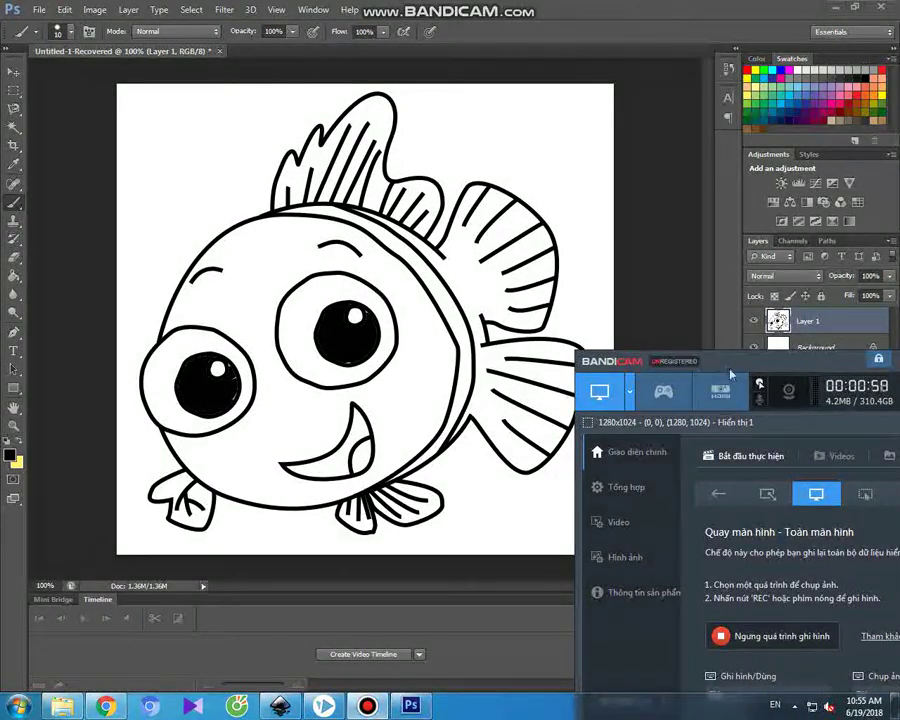
# Drag the Bandicam recorder window down off the Photoshop canvas
pyautogui.moveTo(749, 365)
pyautogui.mouseDown()
pyautogui.moveTo(820, 289)
pyautogui.moveTo(611, 271)
pyautogui.mouseUp()
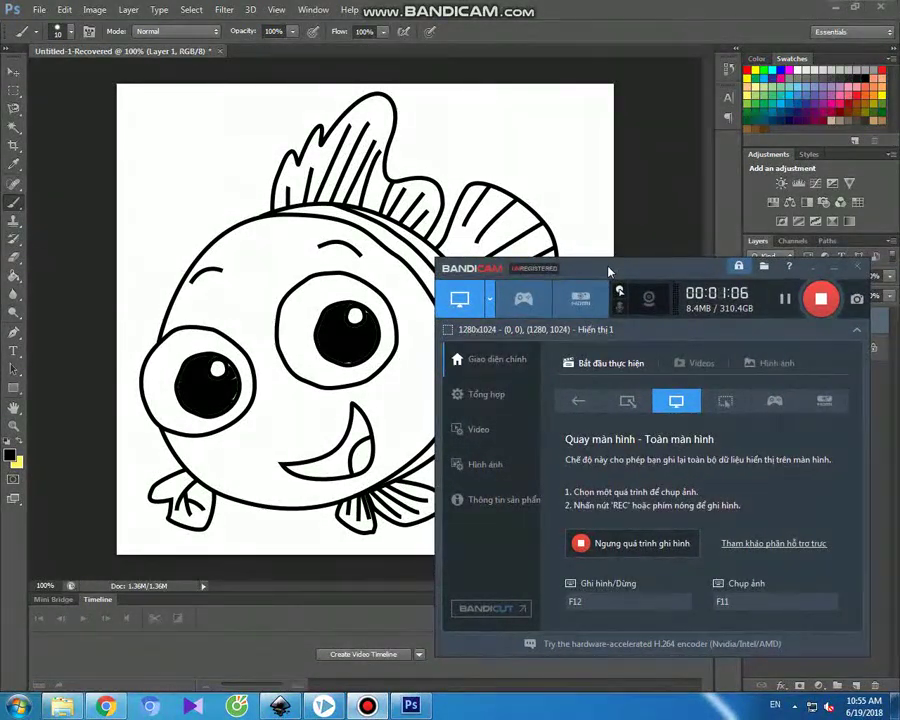
pyautogui.moveTo(608, 268); pyautogui.dragTo(608, 265)
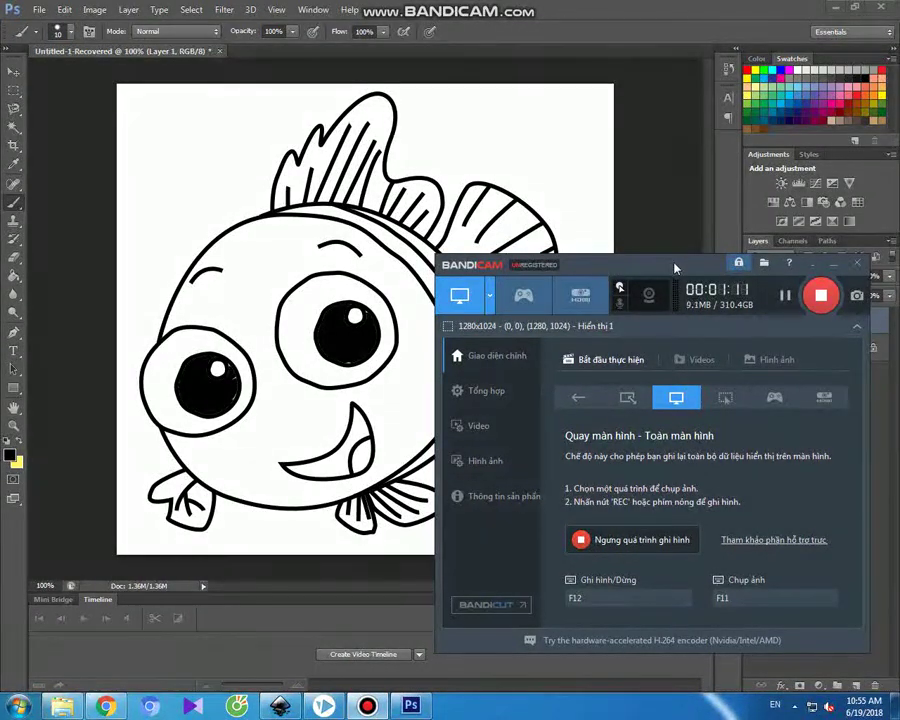
pyautogui.moveTo(675, 268); pyautogui.dragTo(604, 648)
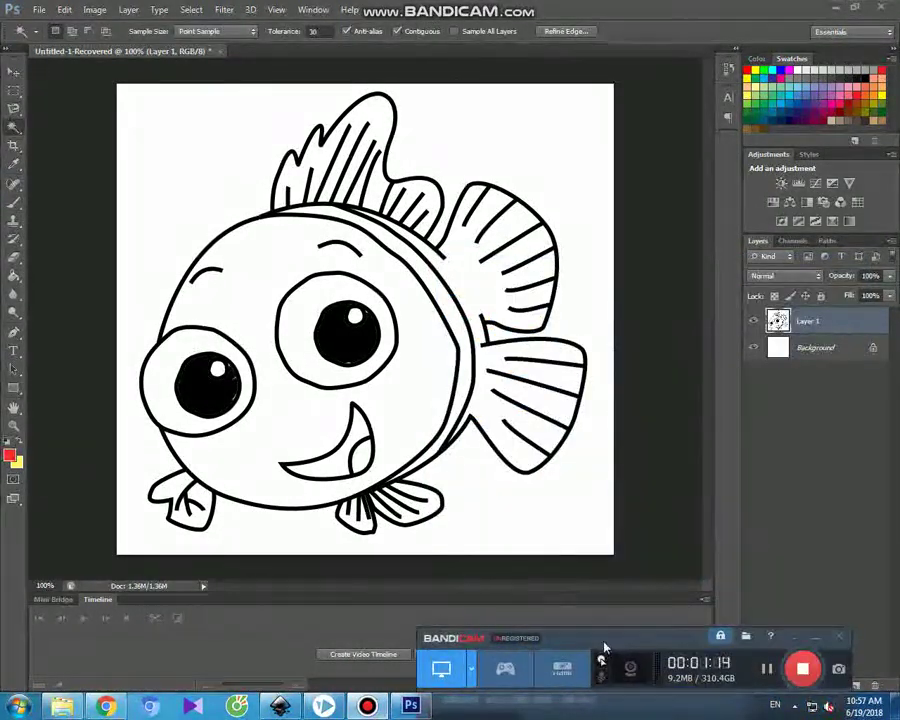
# Enlarge the brush and paint the fish's head and body red around its eyes and mouth
pyautogui.click(14, 201)
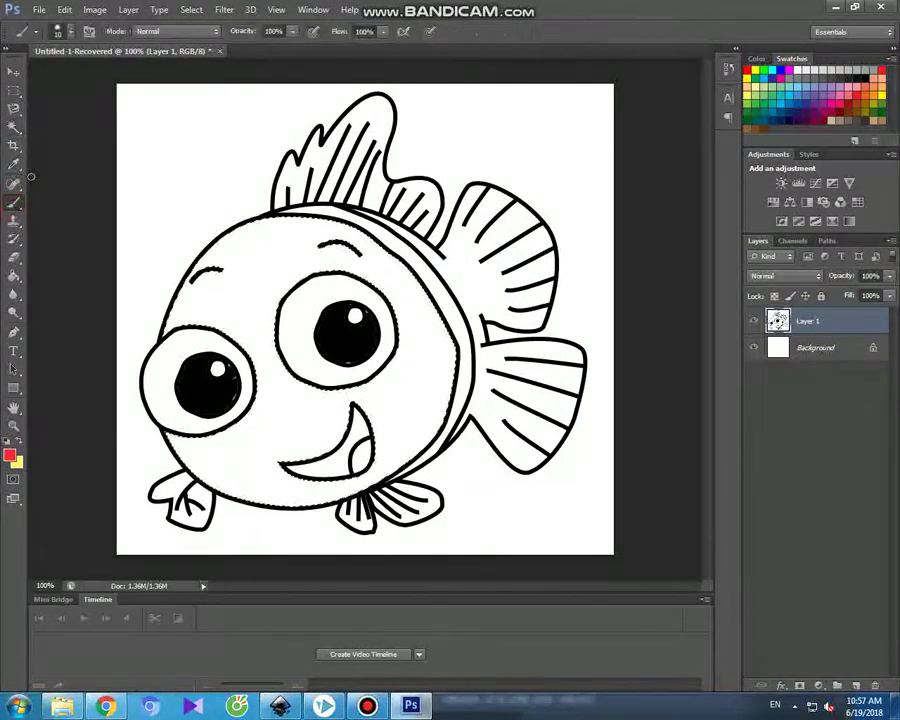
pyautogui.click(57, 30)
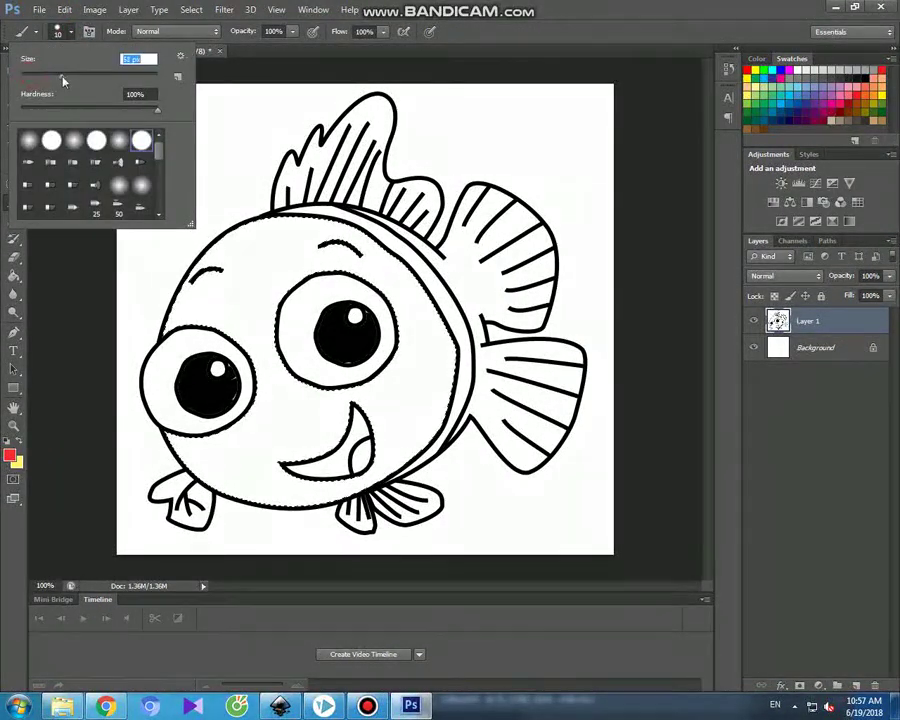
pyautogui.click(244, 195)
pyautogui.moveTo(256, 230)
pyautogui.mouseDown()
pyautogui.moveTo(200, 268)
pyautogui.moveTo(350, 240)
pyautogui.moveTo(195, 288)
pyautogui.mouseUp()
pyautogui.moveTo(166, 314); pyautogui.dragTo(271, 292)
pyautogui.moveTo(267, 340)
pyautogui.mouseDown()
pyautogui.moveTo(276, 368)
pyautogui.moveTo(258, 417)
pyautogui.moveTo(207, 444)
pyautogui.moveTo(167, 446)
pyautogui.moveTo(287, 446)
pyautogui.moveTo(225, 465)
pyautogui.moveTo(232, 488)
pyautogui.moveTo(412, 466)
pyautogui.moveTo(437, 433)
pyautogui.moveTo(446, 382)
pyautogui.moveTo(438, 342)
pyautogui.moveTo(383, 253)
pyautogui.moveTo(300, 268)
pyautogui.moveTo(377, 282)
pyautogui.mouseUp()
pyautogui.moveTo(410, 340)
pyautogui.mouseDown()
pyautogui.moveTo(380, 392)
pyautogui.moveTo(405, 410)
pyautogui.moveTo(390, 430)
pyautogui.moveTo(320, 405)
pyautogui.moveTo(285, 440)
pyautogui.moveTo(305, 440)
pyautogui.mouseUp()
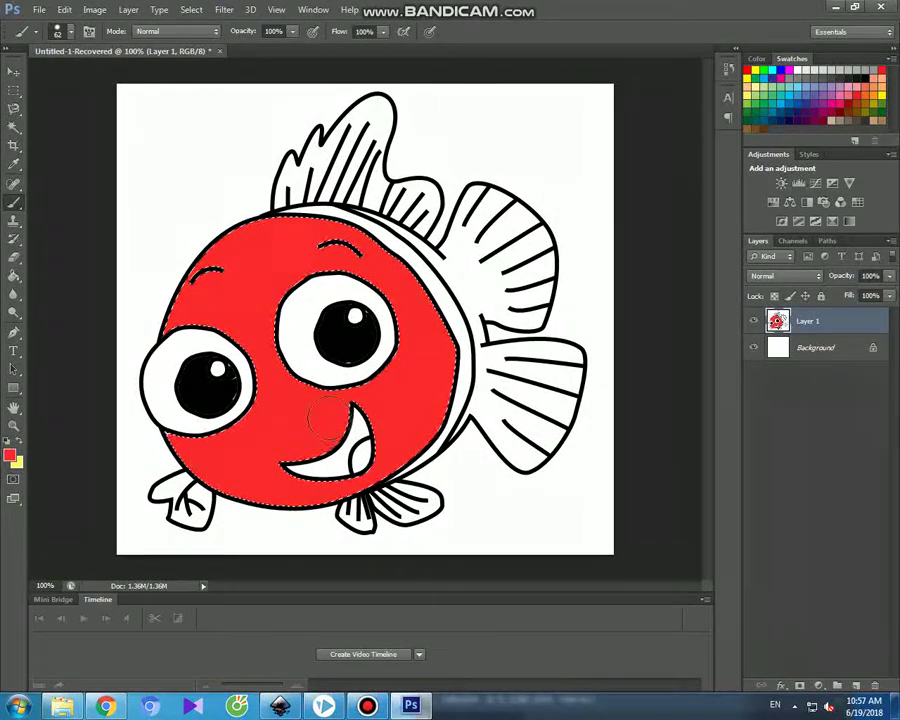
pyautogui.press('w')
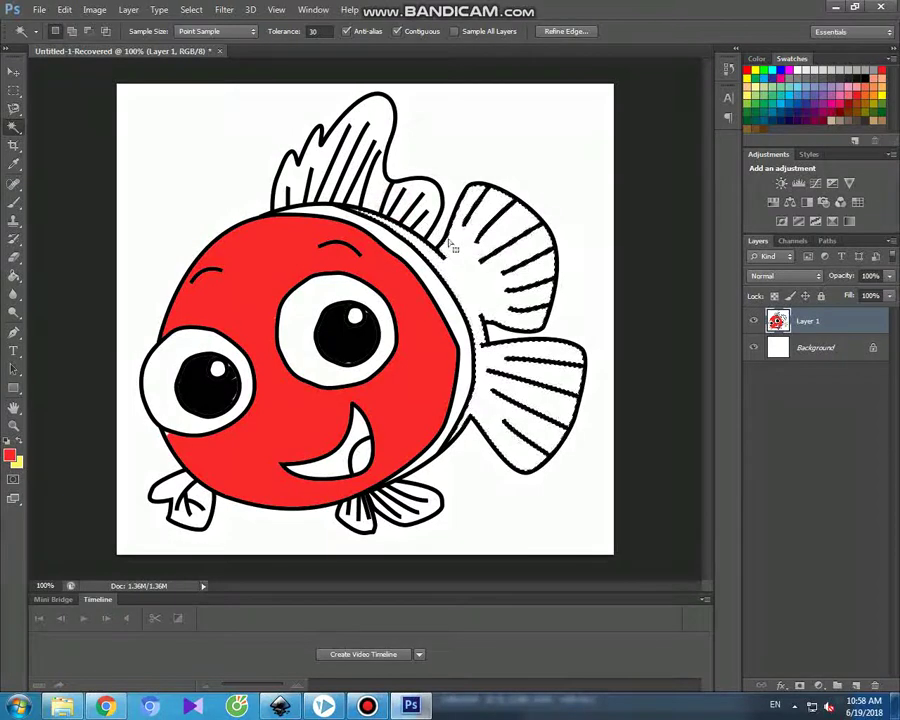
# Select the white fin areas and paint the top fin, right fins, tail and lower fins red
pyautogui.click(378, 197)
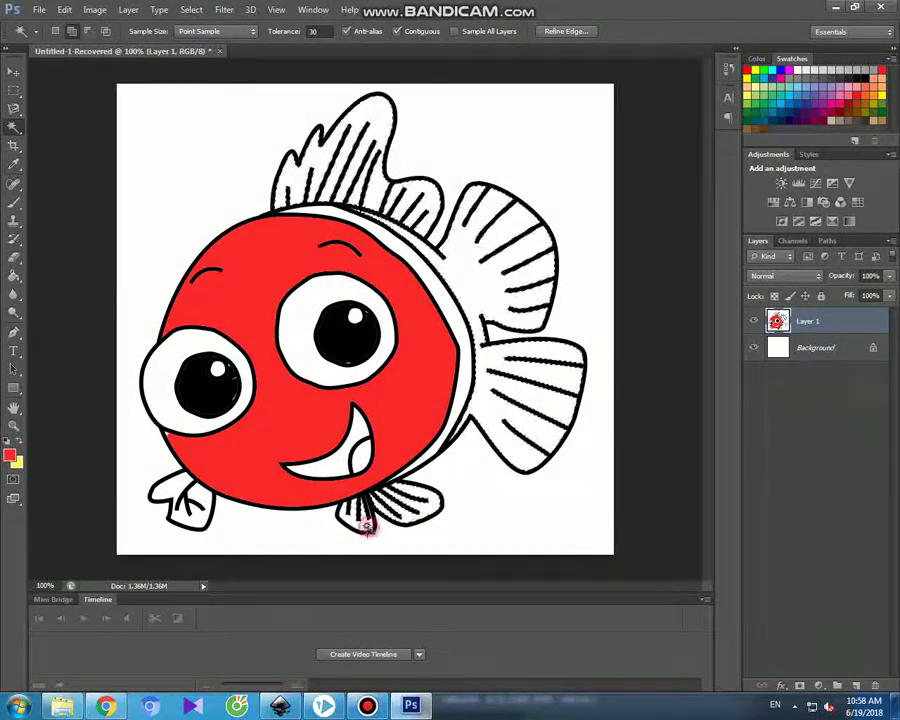
pyautogui.click(13, 202)
pyautogui.moveTo(285, 195)
pyautogui.mouseDown()
pyautogui.moveTo(305, 135)
pyautogui.moveTo(389, 152)
pyautogui.mouseUp()
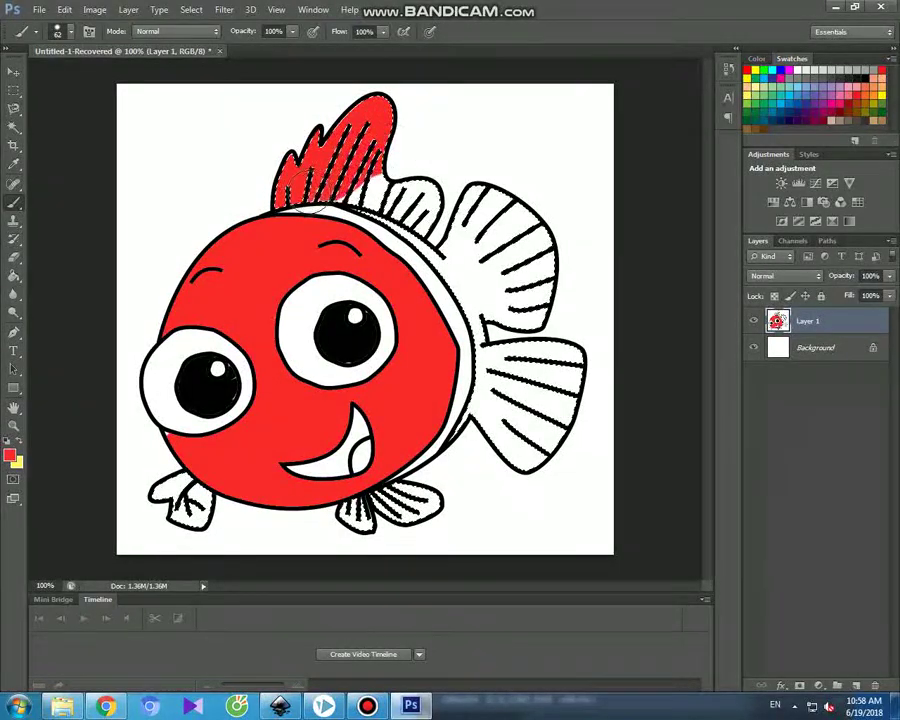
pyautogui.moveTo(430, 218)
pyautogui.mouseDown()
pyautogui.moveTo(372, 220)
pyautogui.moveTo(478, 281)
pyautogui.mouseUp()
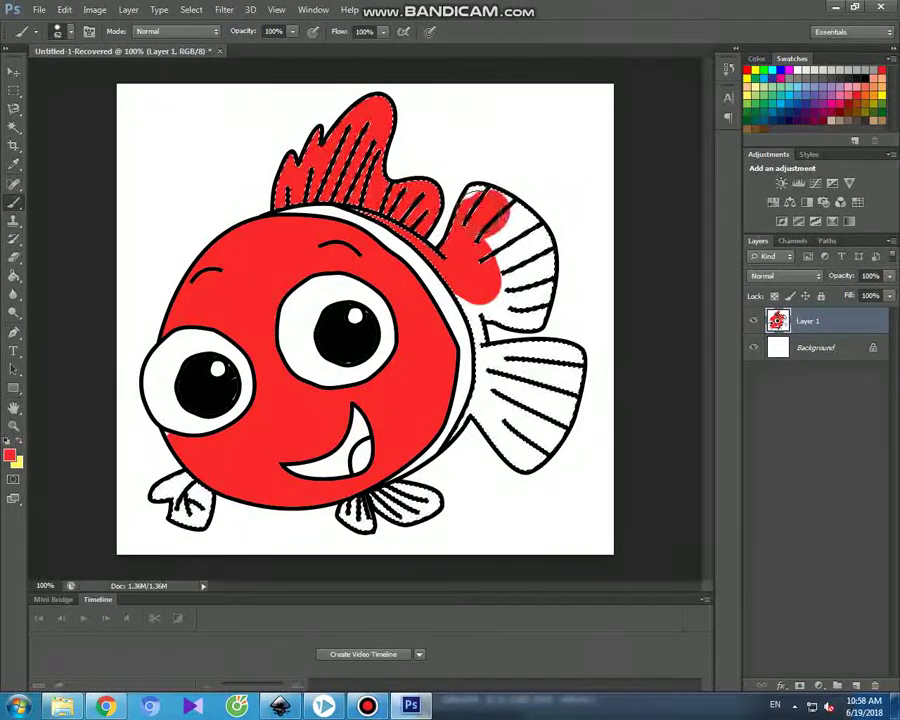
pyautogui.moveTo(500, 243); pyautogui.dragTo(478, 318)
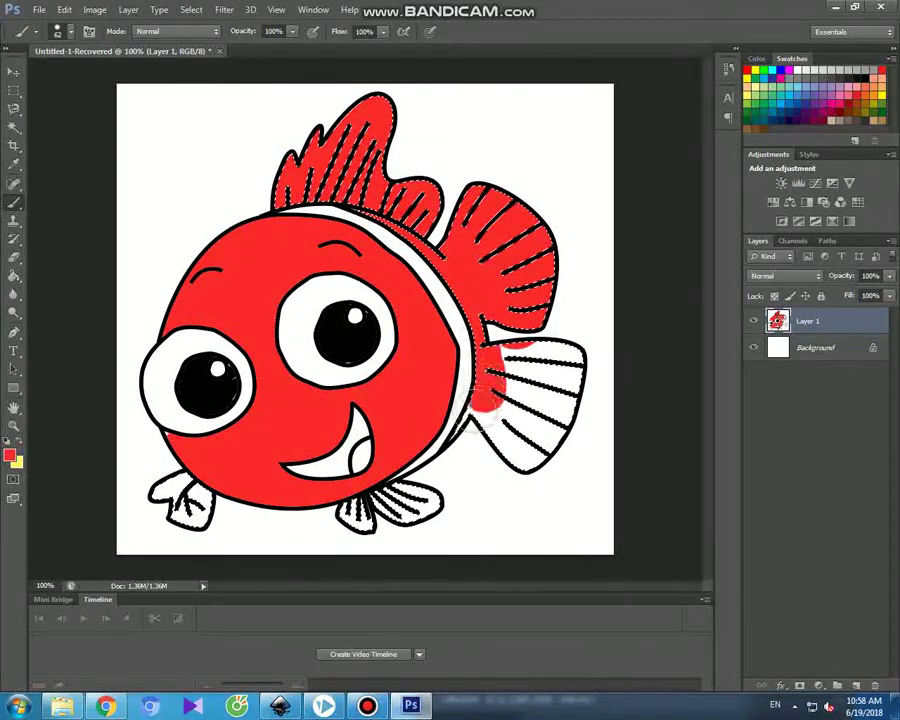
pyautogui.moveTo(452, 432)
pyautogui.mouseDown()
pyautogui.moveTo(535, 422)
pyautogui.moveTo(553, 454)
pyautogui.mouseUp()
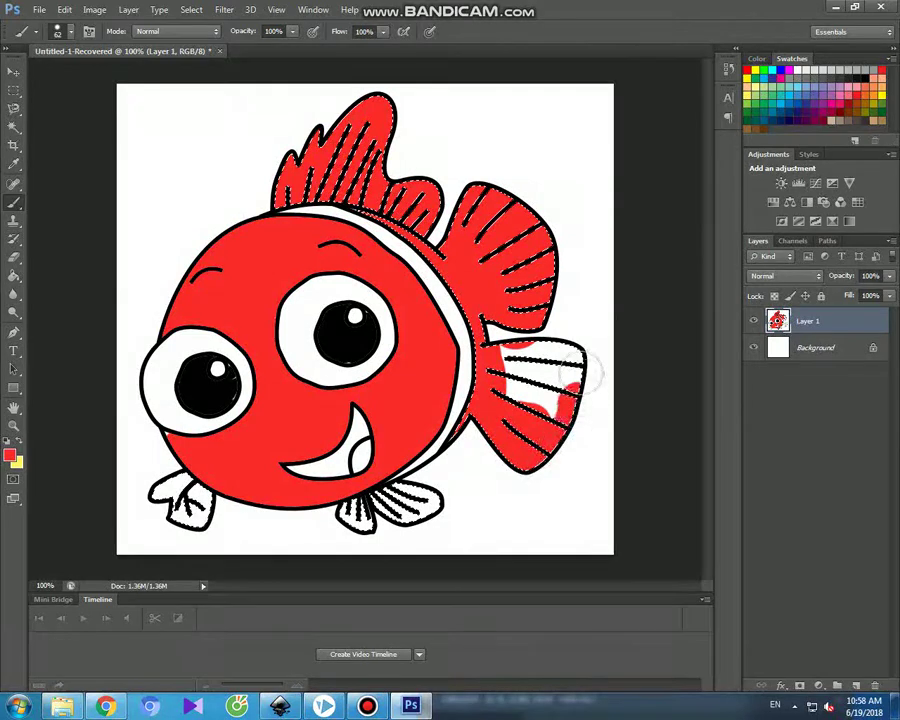
pyautogui.moveTo(510, 354); pyautogui.dragTo(533, 399)
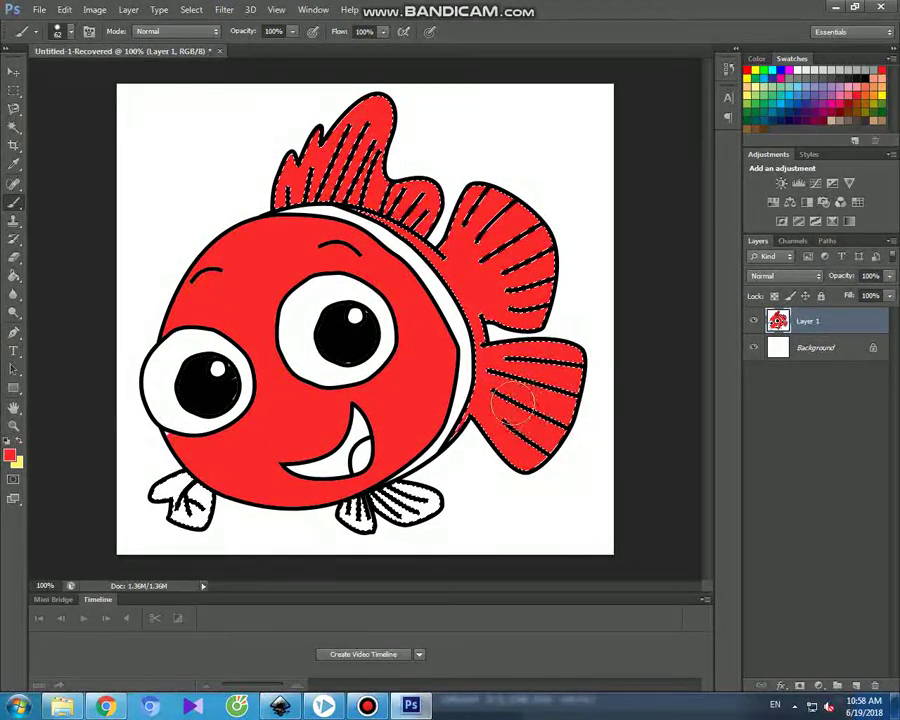
pyautogui.moveTo(442, 494)
pyautogui.mouseDown()
pyautogui.moveTo(362, 526)
pyautogui.moveTo(353, 518)
pyautogui.mouseUp()
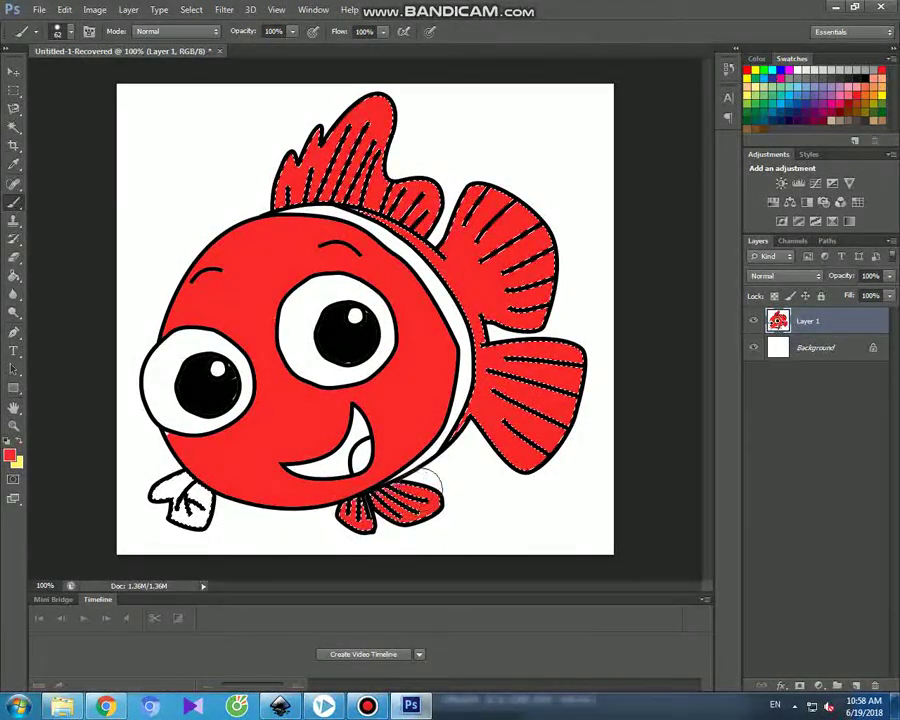
pyautogui.moveTo(168, 477); pyautogui.dragTo(190, 523)
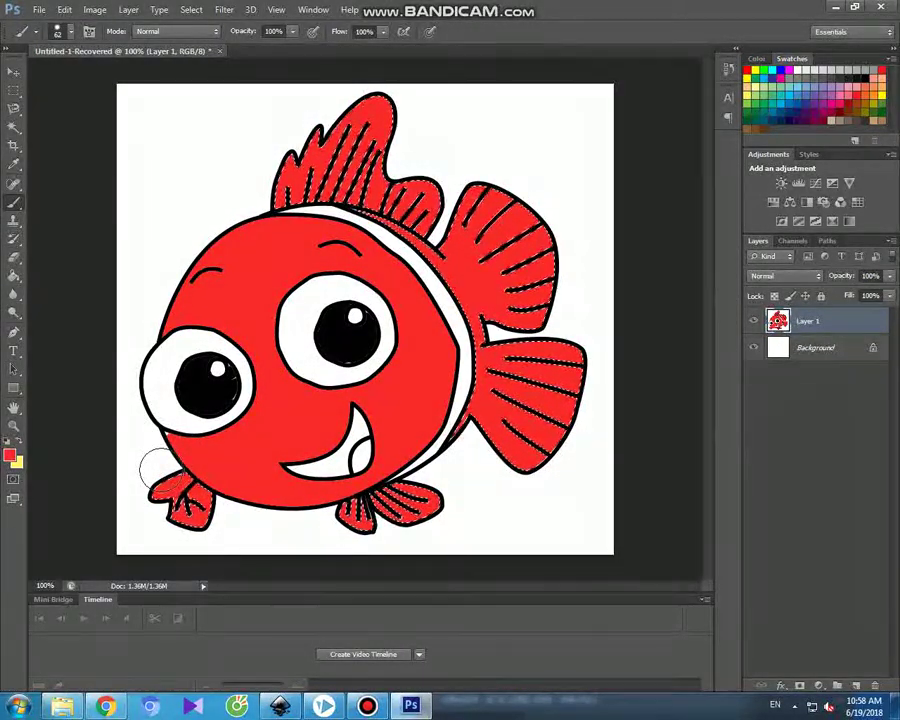
pyautogui.click(14, 127)
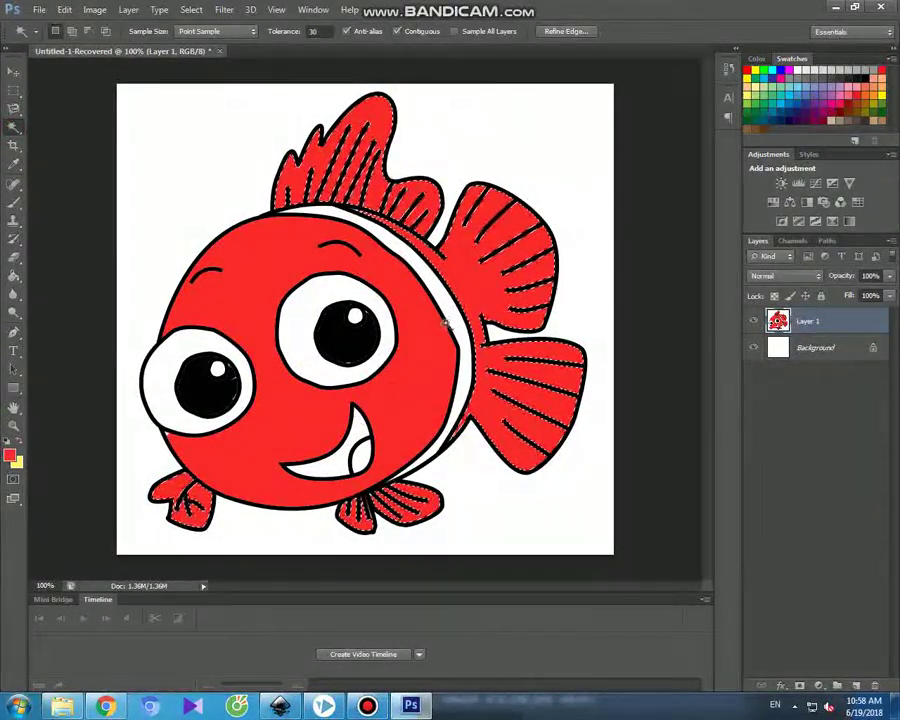
# Set the foreground colour to light grey #d1d1d1 and paint the stripe with it
pyautogui.click(12, 456)
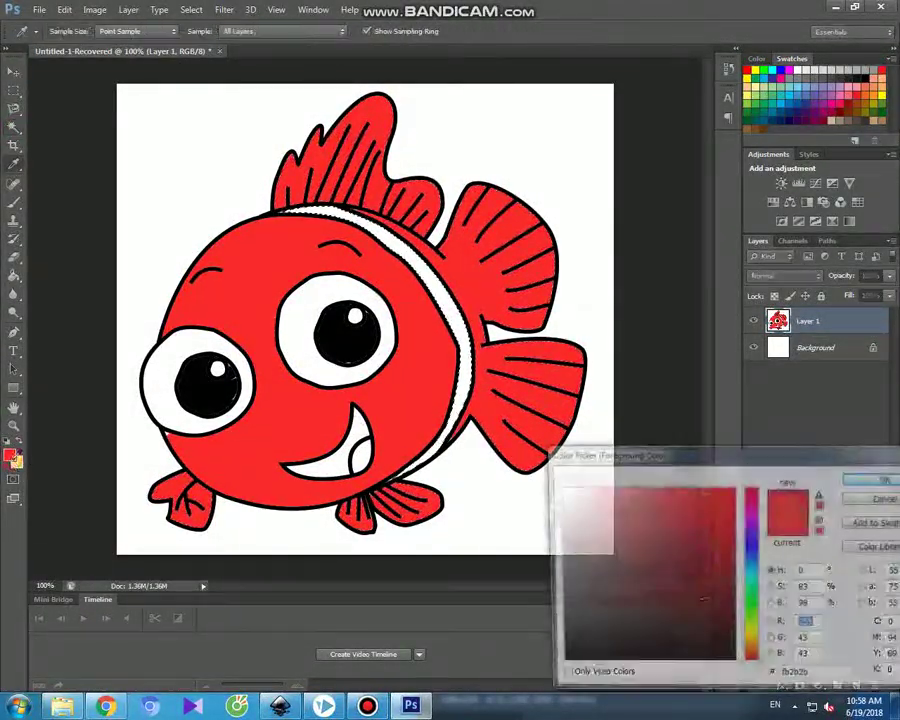
pyautogui.click(565, 553)
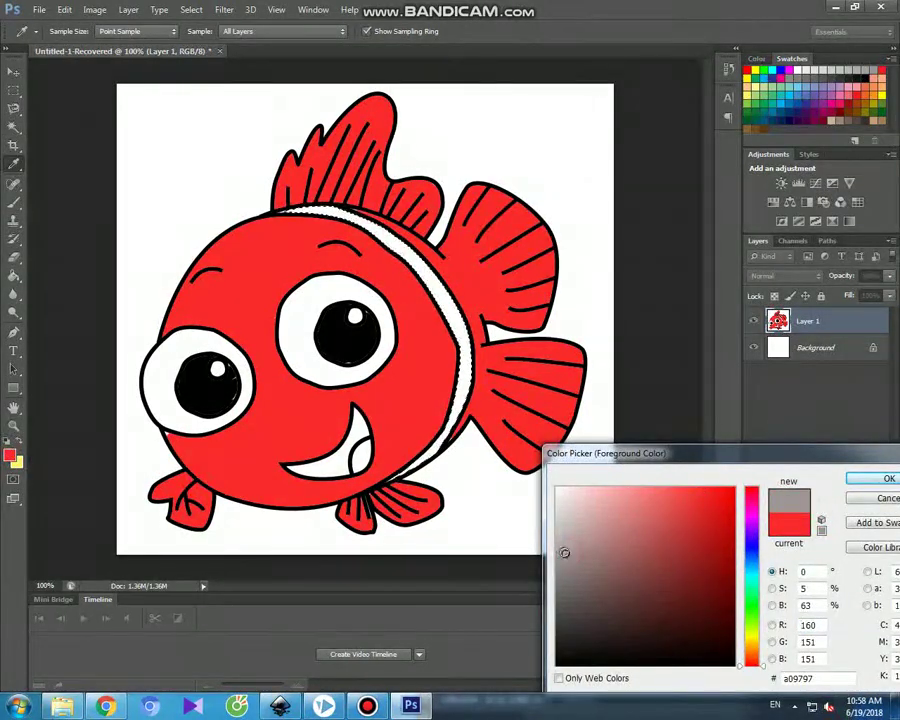
pyautogui.click(559, 541)
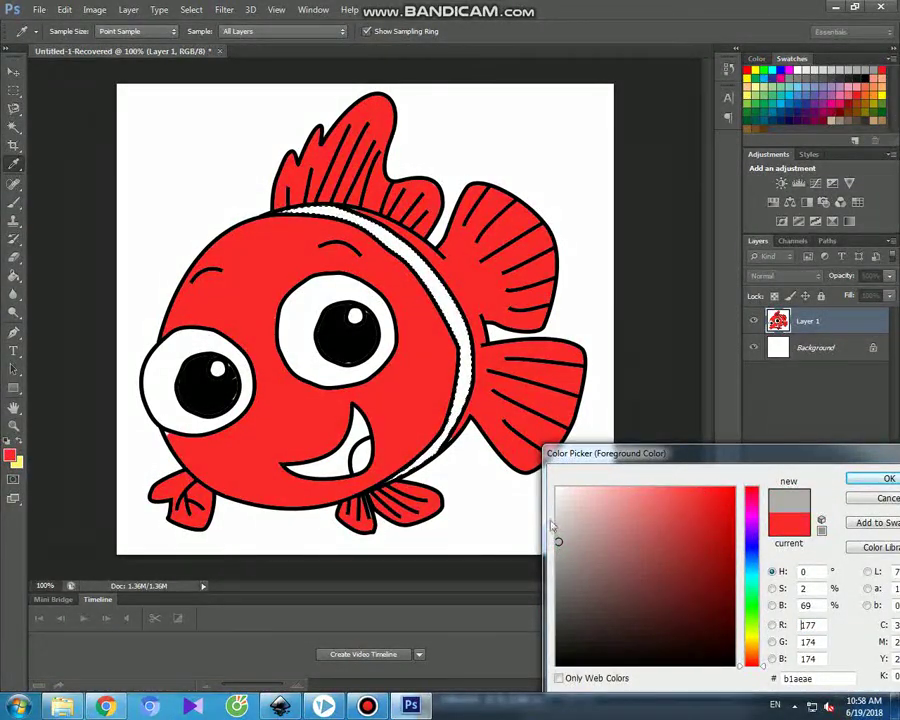
pyautogui.moveTo(557, 522); pyautogui.dragTo(556, 518)
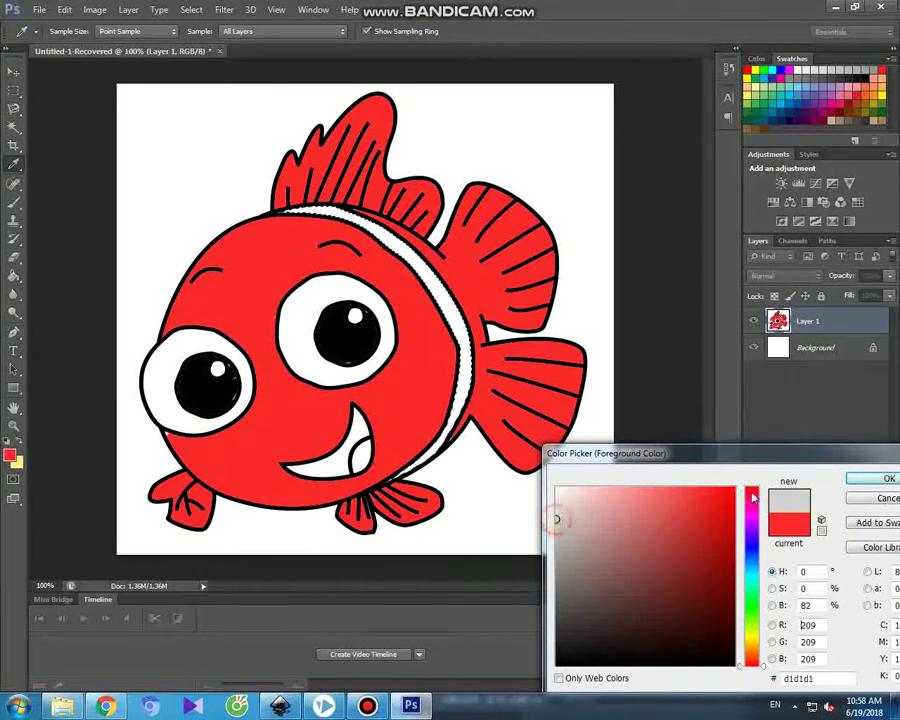
pyautogui.click(857, 481)
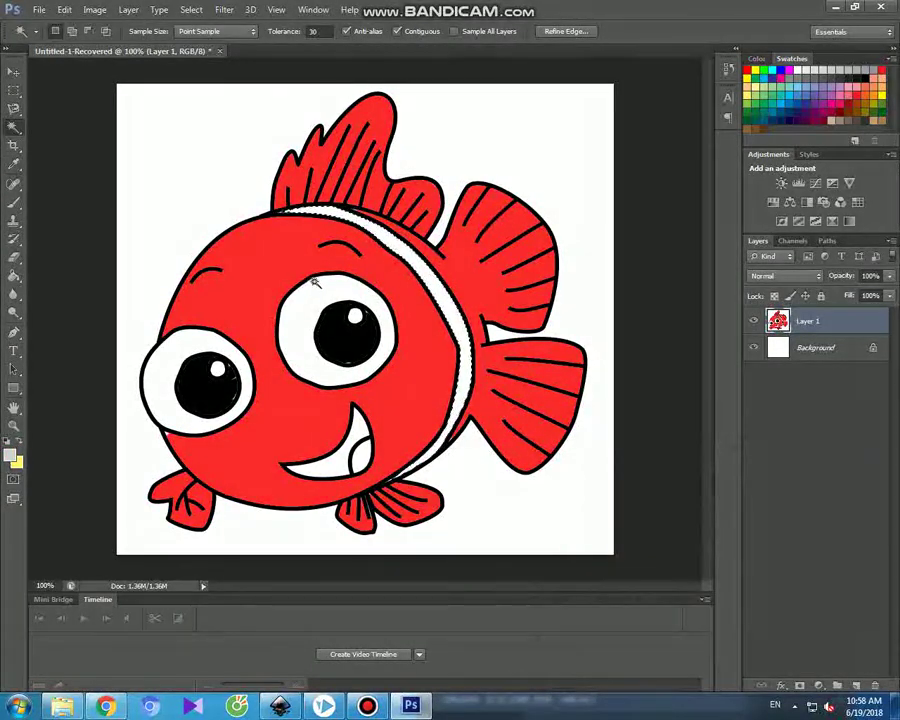
pyautogui.press('b')
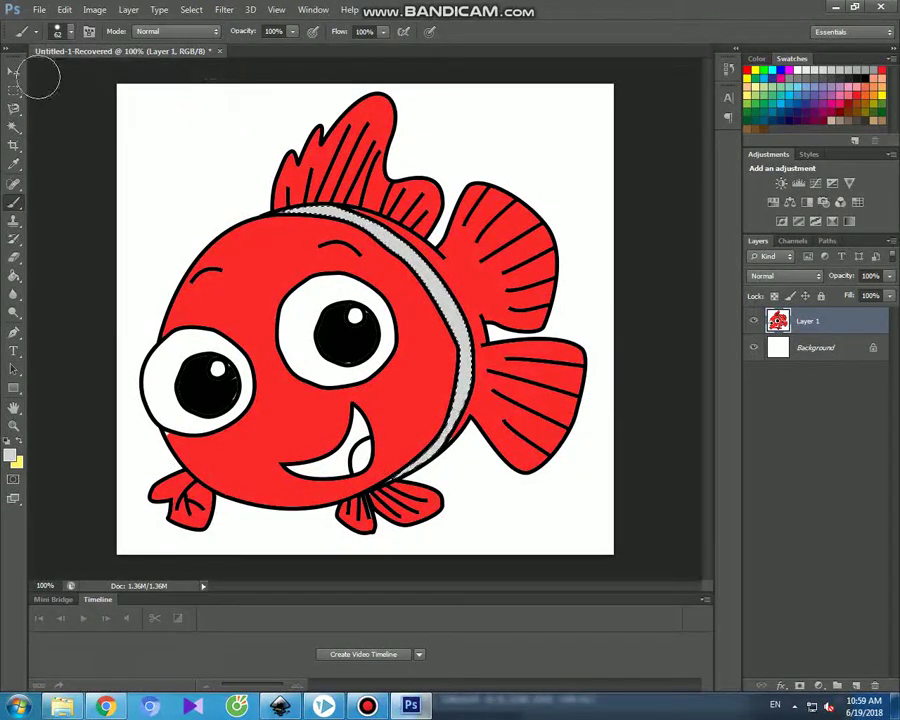
pyautogui.click(13, 72)
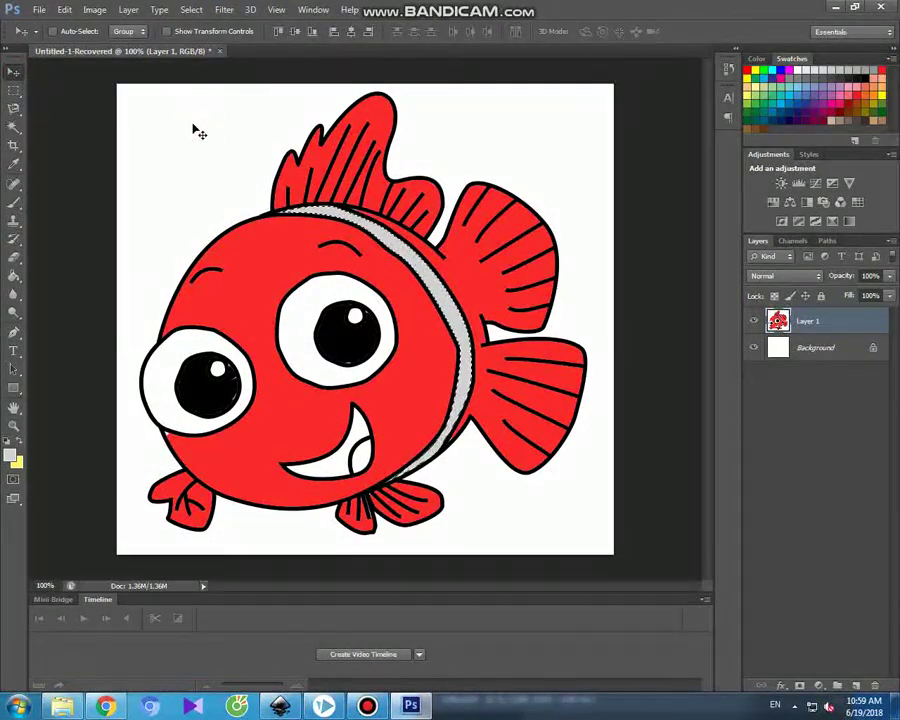